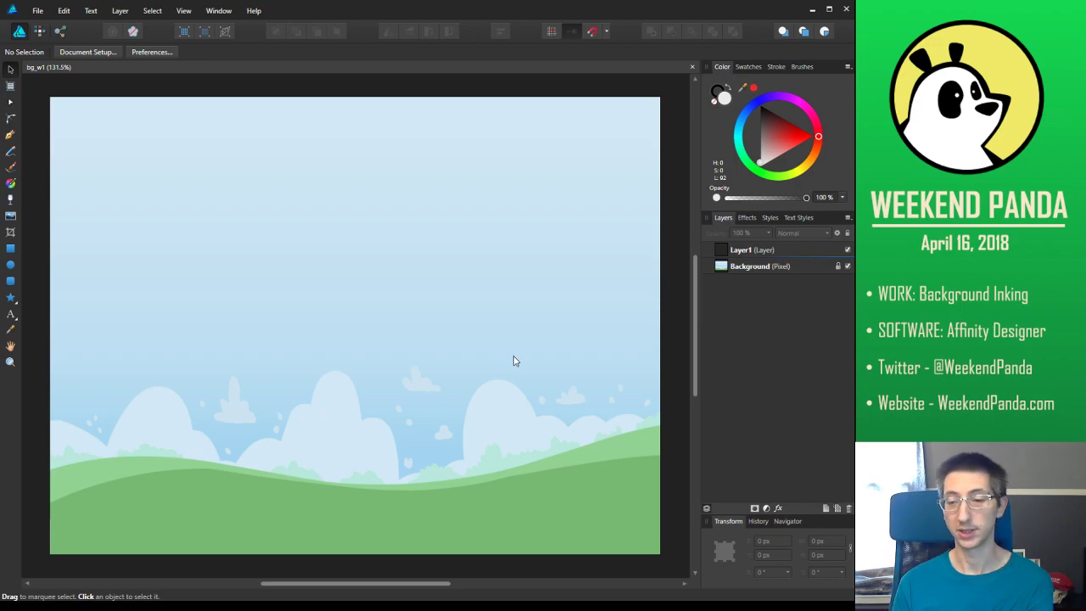
Select Layer1 and set the Pen tool's fill to dark blue with hue 238, saturation 61 and lightness 23
left_click(776, 267)
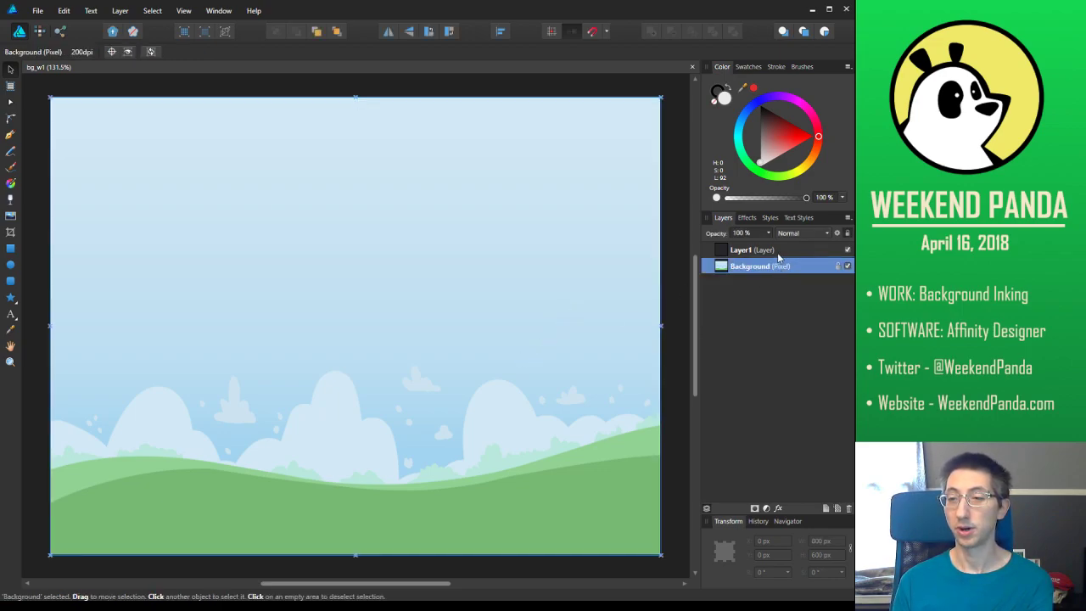
left_click(777, 253)
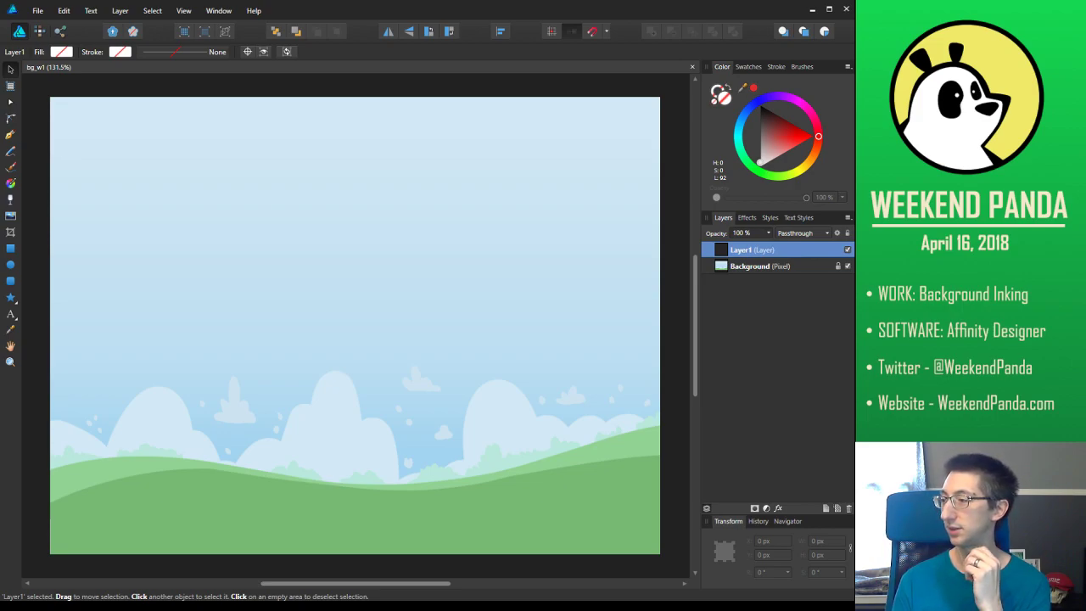
left_click(10, 135)
left_click(763, 124)
left_click_drag(763, 124, 762, 118)
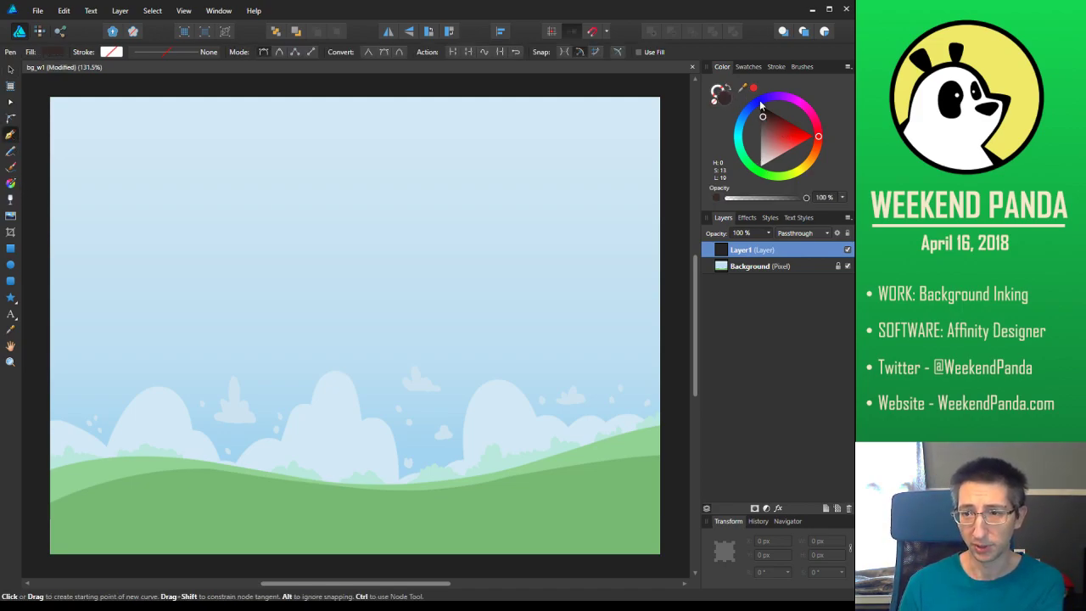
mouse_move(763, 178)
left_mouse_down()
mouse_move(808, 186)
mouse_move(824, 135)
left_mouse_up()
left_click(755, 102)
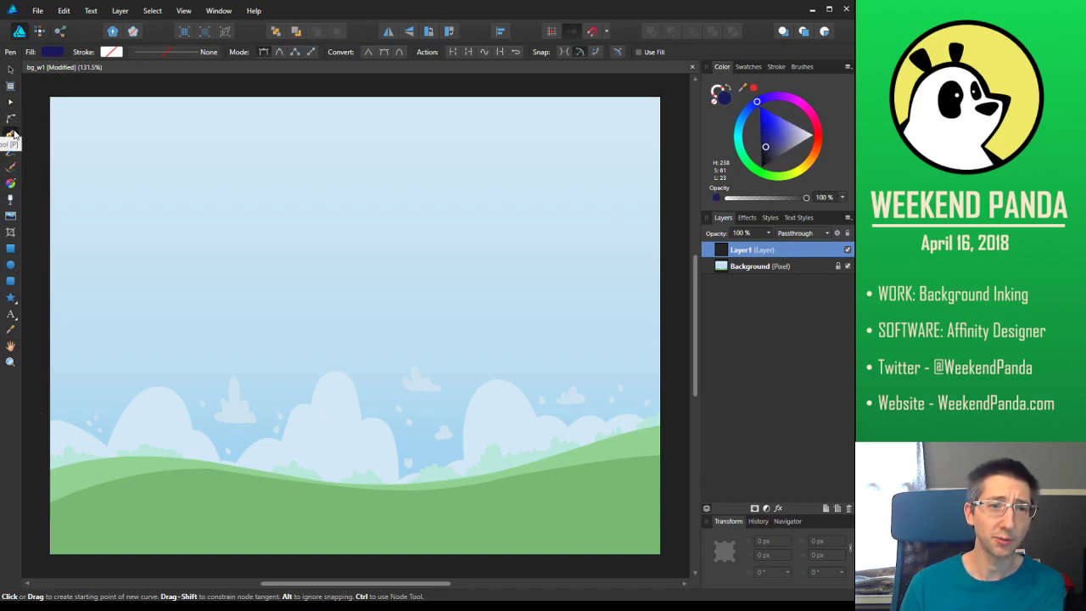
left_click_drag(42, 475, 102, 459)
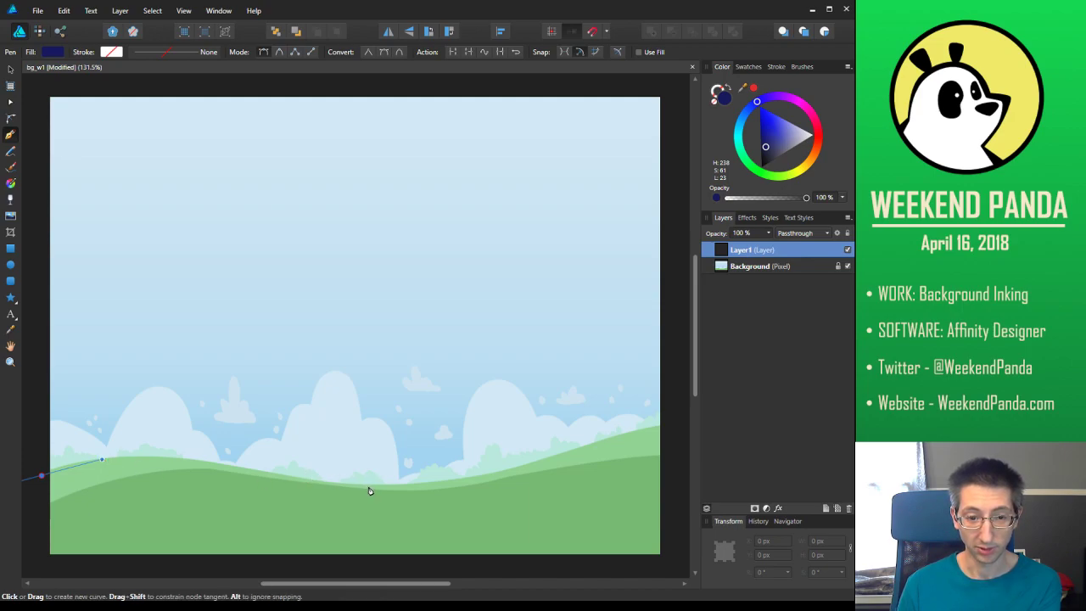
key("Escape")
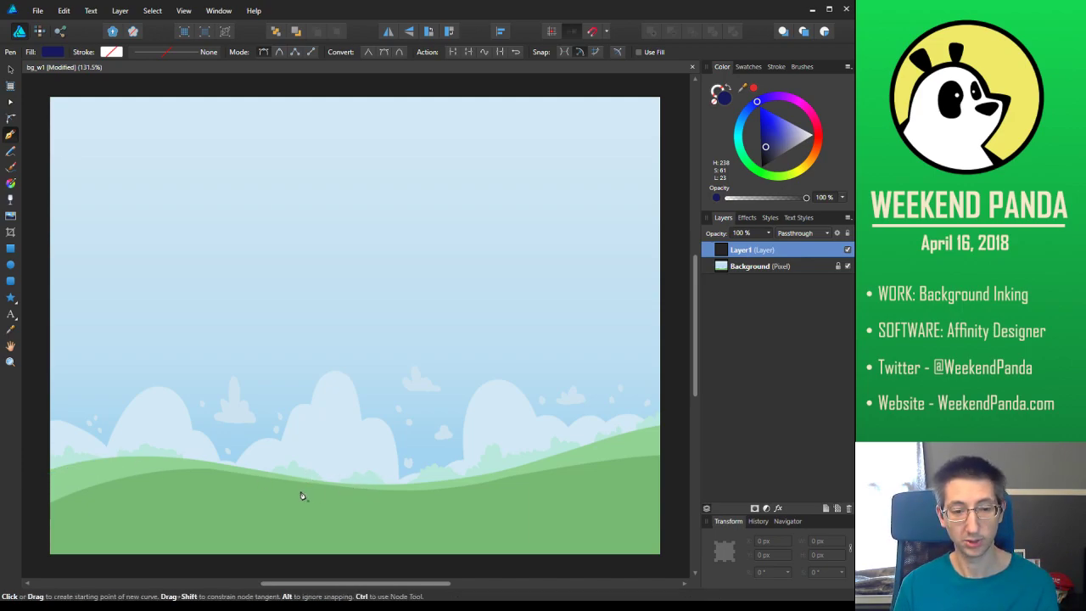
left_click(38, 512)
left_click(118, 483)
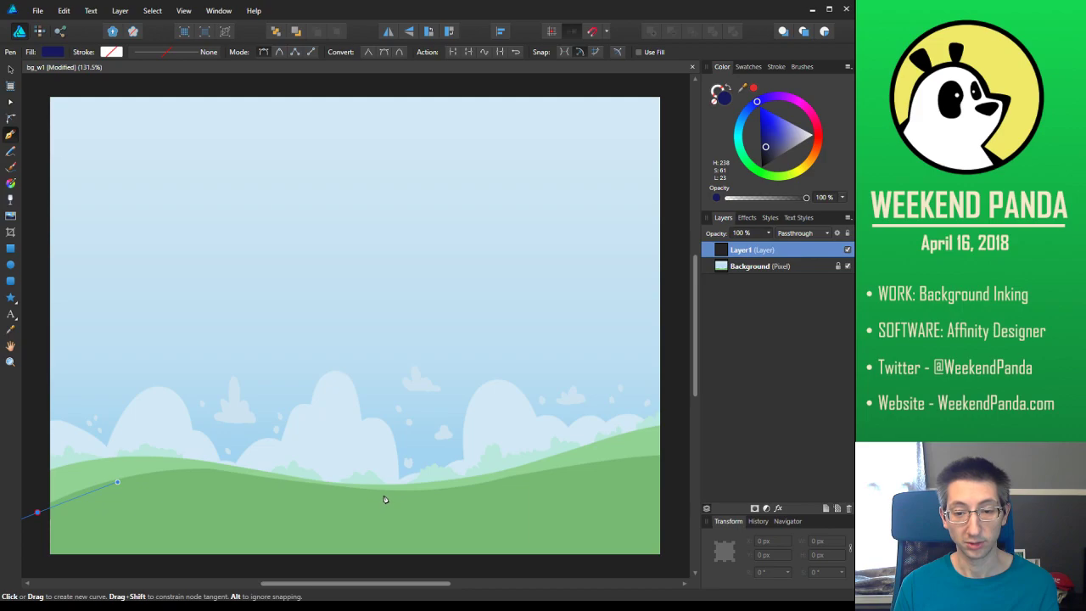
left_click_drag(402, 494, 477, 506)
key("ctrl+z")
key("ctrl+z")
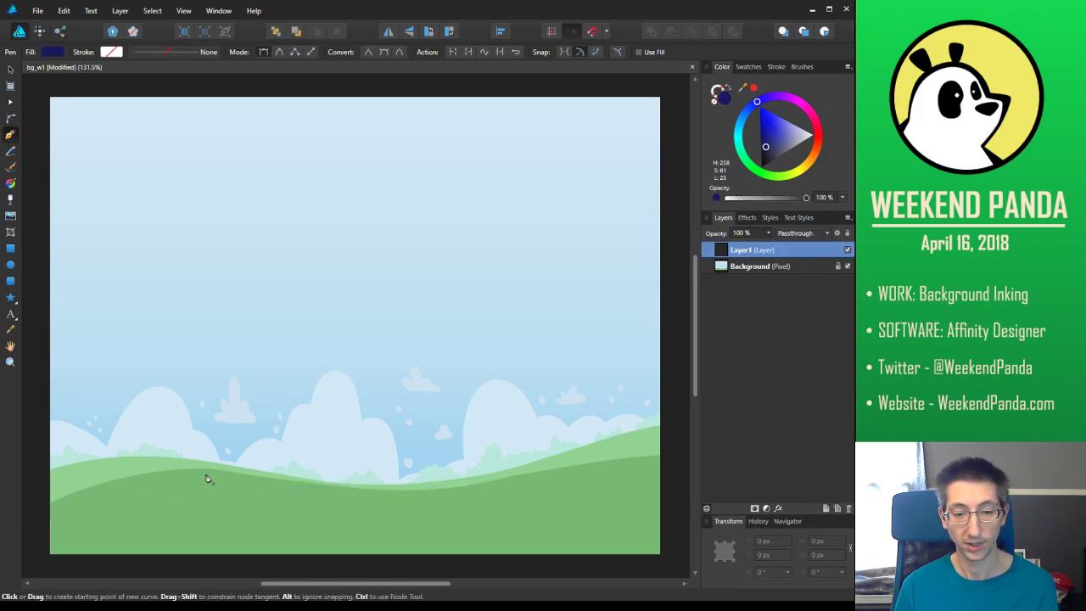
left_click(37, 509)
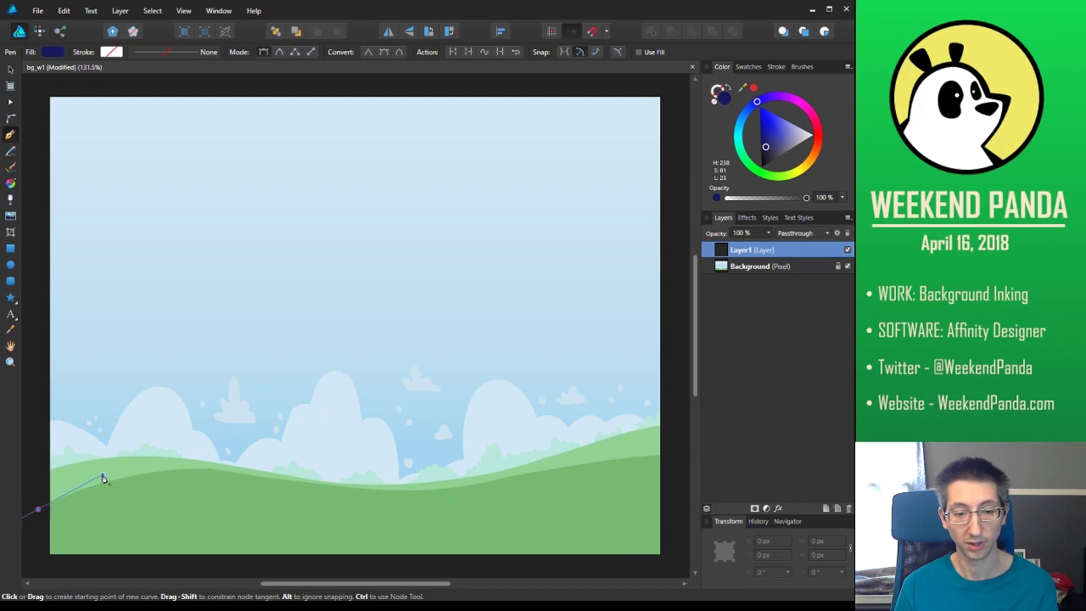
left_click_drag(106, 479, 107, 479)
left_click_drag(397, 492, 545, 516)
key("ctrl+z")
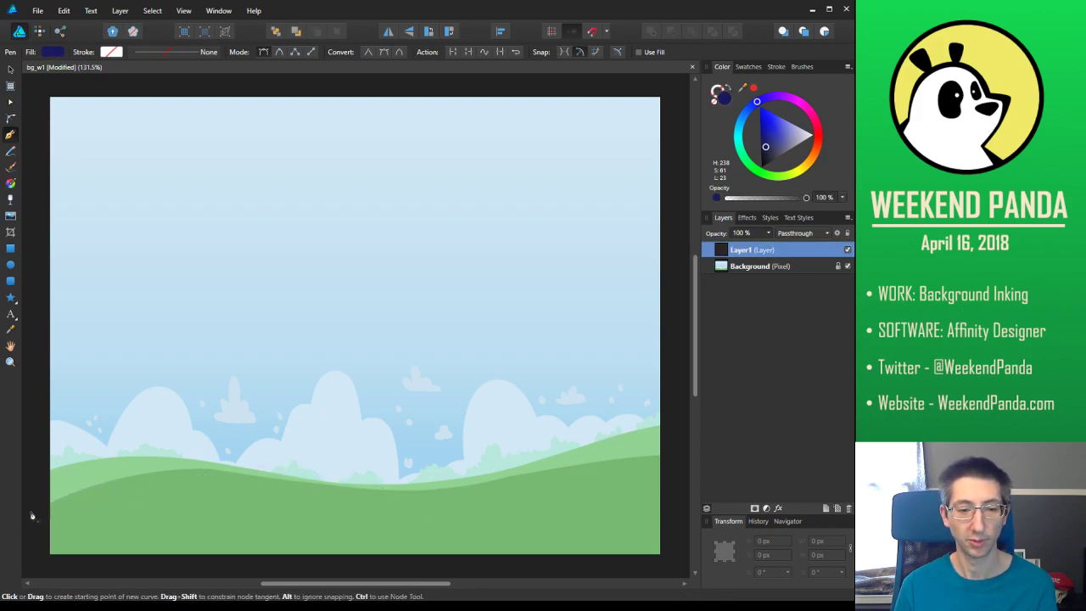
Trace the upper edge of the front dark-green hill with the Pen tool, starting and ending outside the canvas sides
scroll(195, 468, "down", 1)
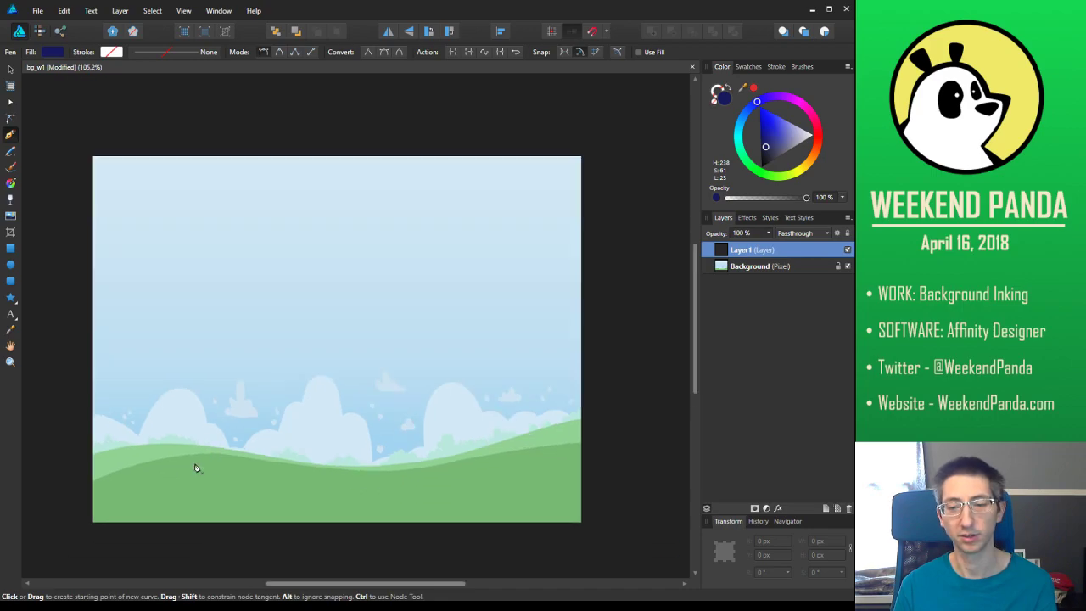
scroll(102, 527, "up", 5)
left_click_drag(276, 482, 254, 360)
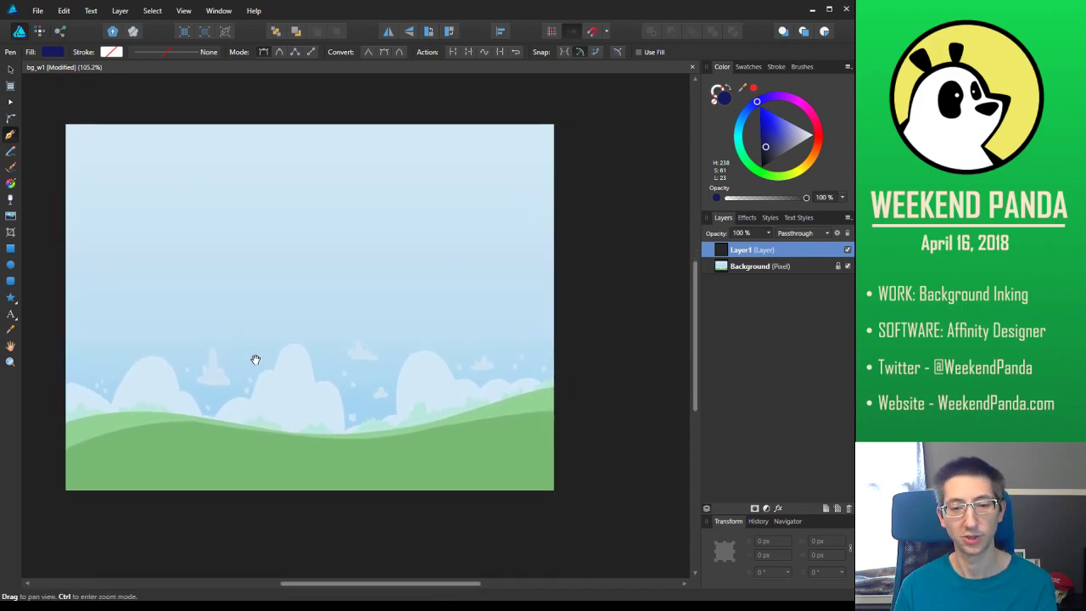
left_click(29, 464)
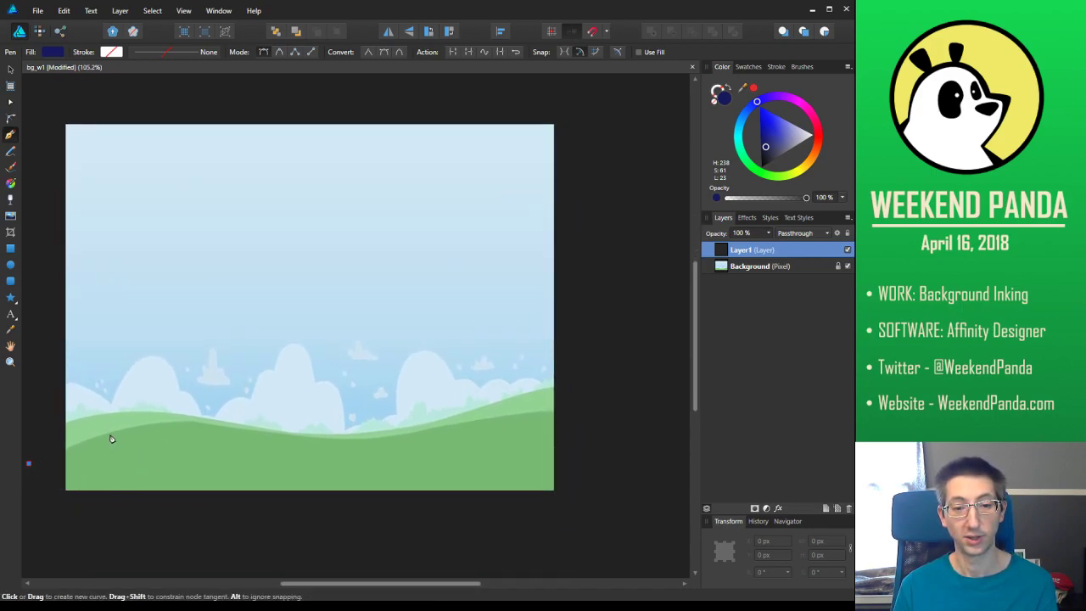
left_click_drag(111, 435, 146, 423)
left_click_drag(269, 434, 348, 450)
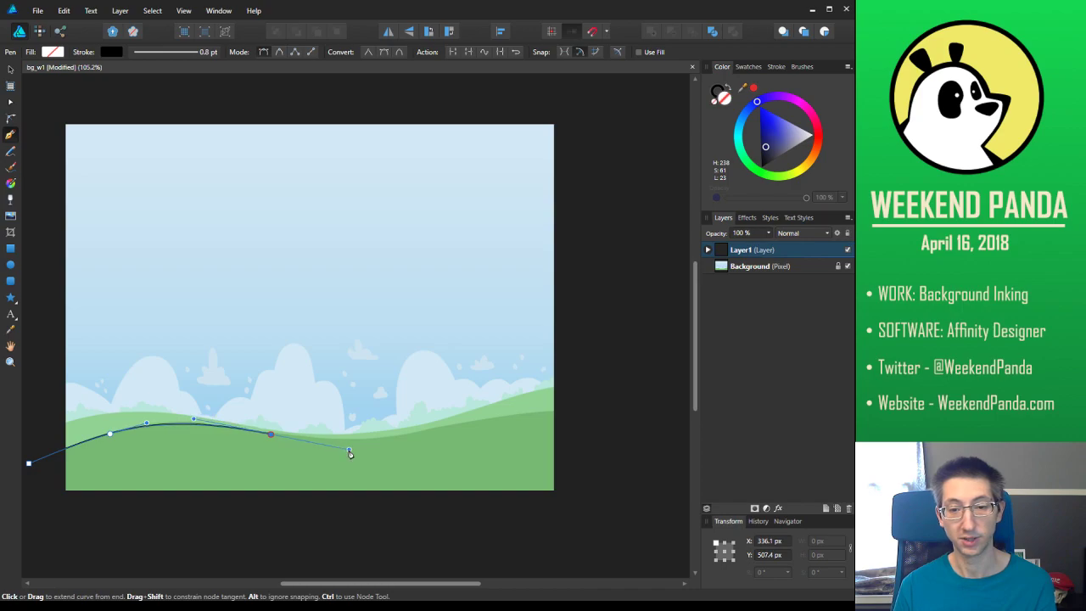
left_click_drag(456, 425, 497, 415)
left_click_drag(591, 418, 628, 424)
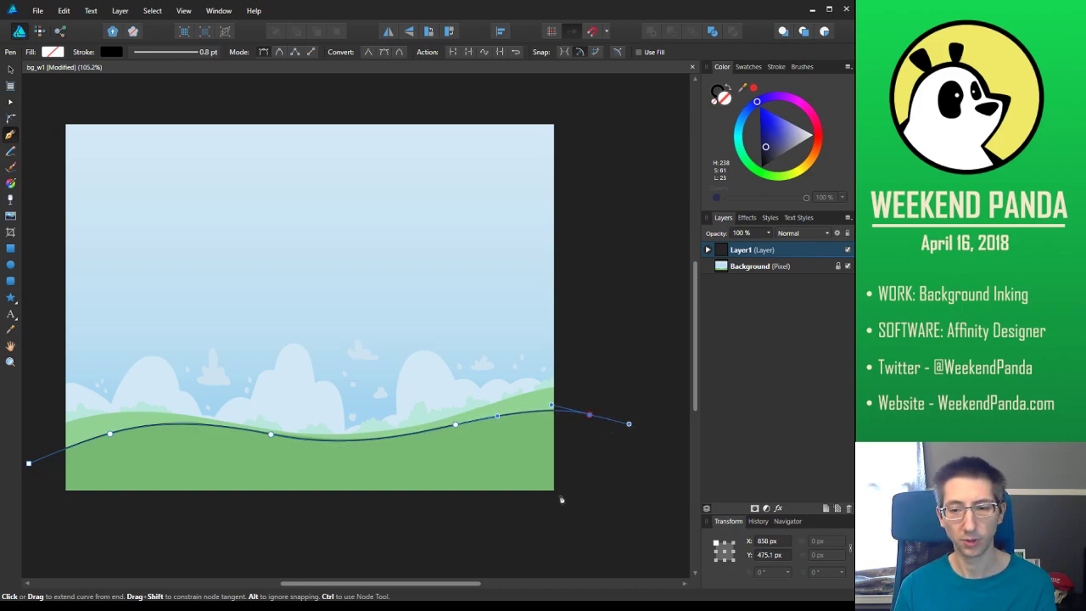
Close the front hill's curve around the area below the canvas and deselect it
left_click(615, 517)
left_click(41, 518)
left_click_drag(29, 464, 31, 468)
left_click(29, 465)
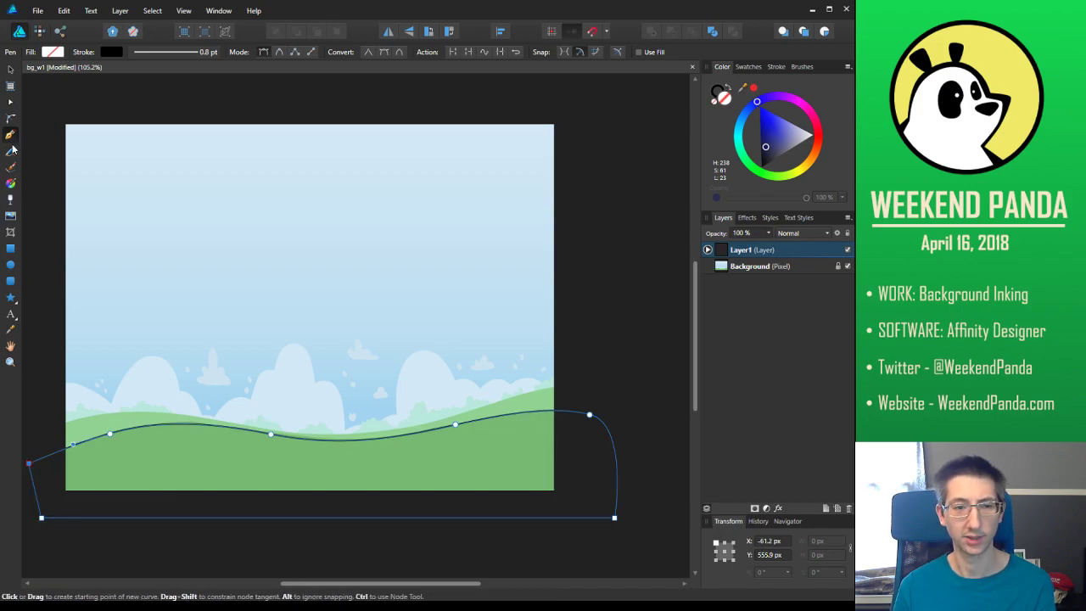
left_click(10, 71)
left_click(46, 83)
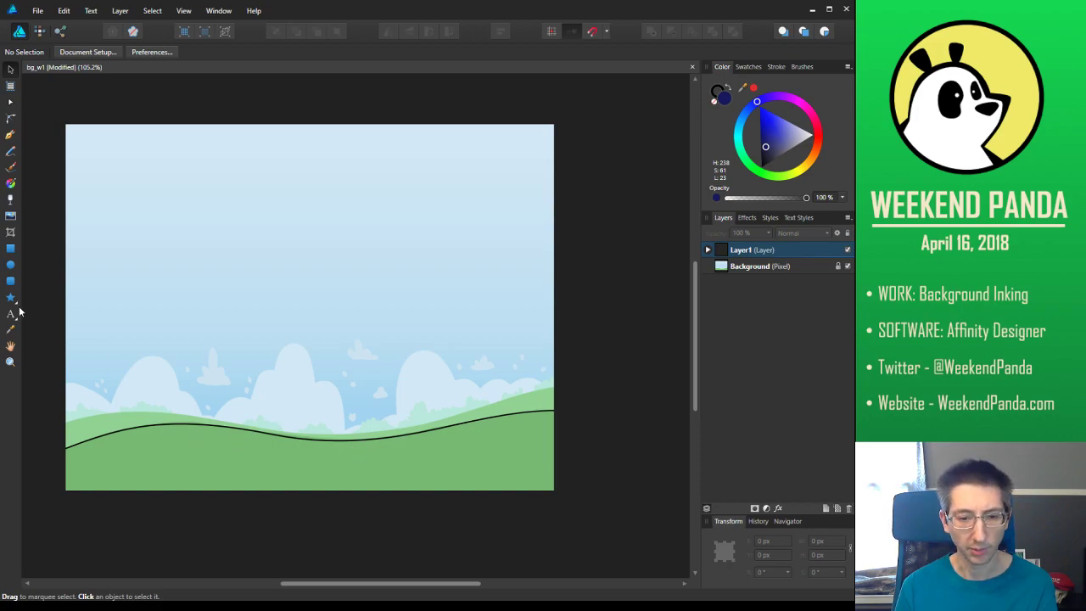
Move the front hill curve's starting node to about X -49.8, Y 529.3 px and its second node to about X 83.3, Y 498.9 px
left_click(10, 102)
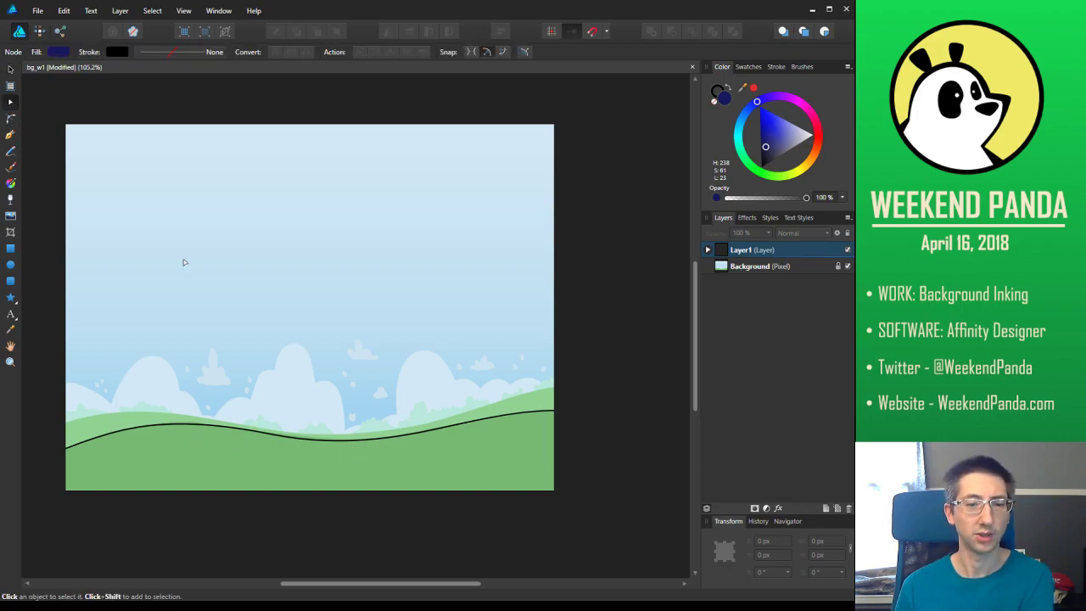
left_click(196, 431)
left_click(192, 426)
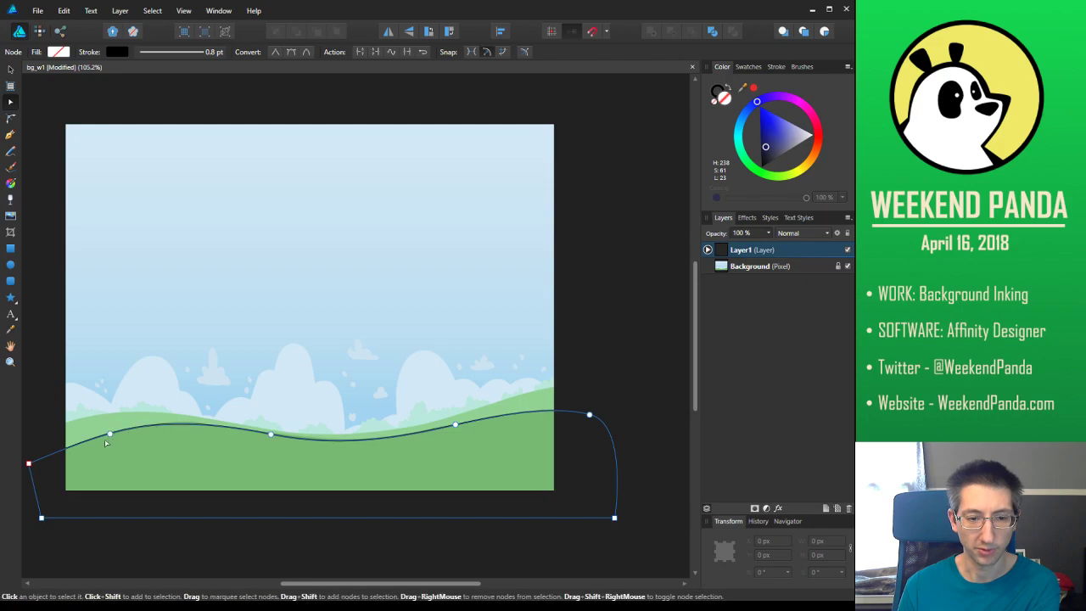
left_click_drag(29, 464, 35, 447)
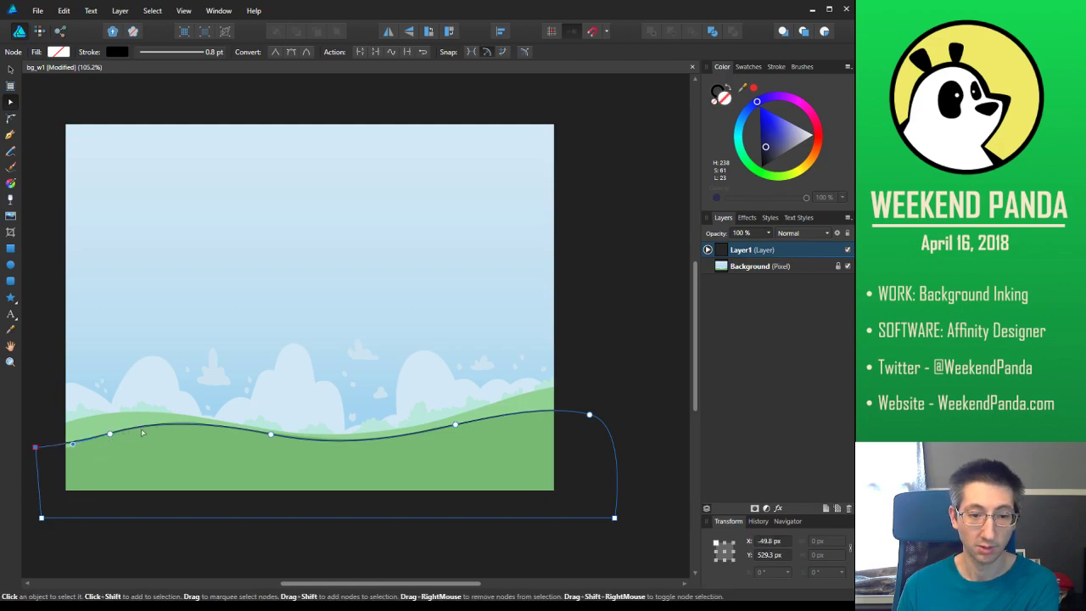
mouse_move(110, 433)
left_mouse_down()
mouse_move(163, 422)
mouse_move(119, 432)
left_mouse_up()
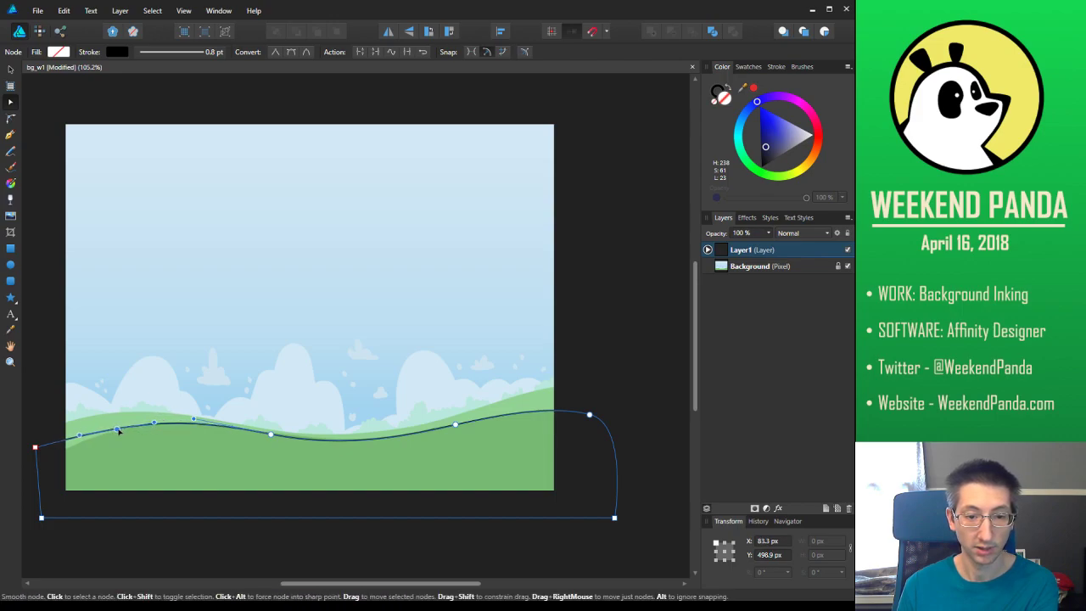
left_click(623, 320)
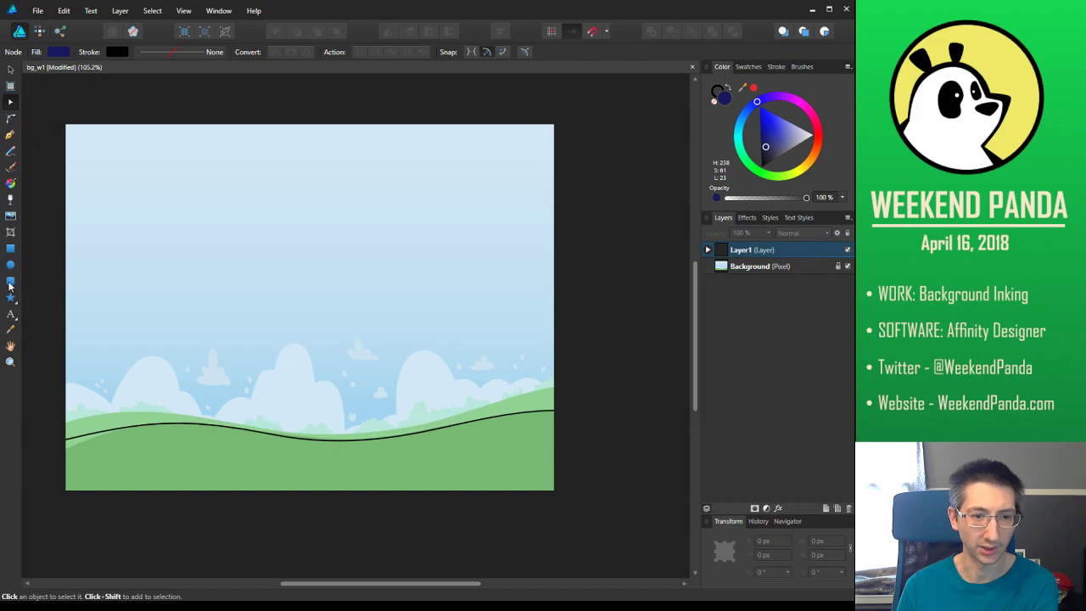
Add a new layer above Layer1 for the light-green back hill, keeping the Pen tool active
left_click(11, 134)
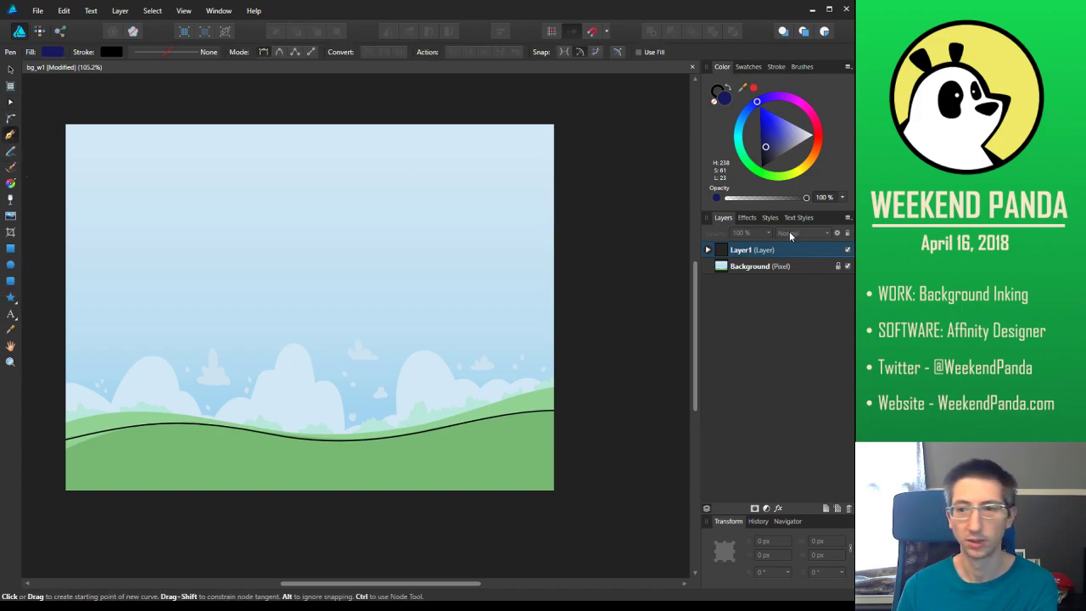
left_click(794, 266)
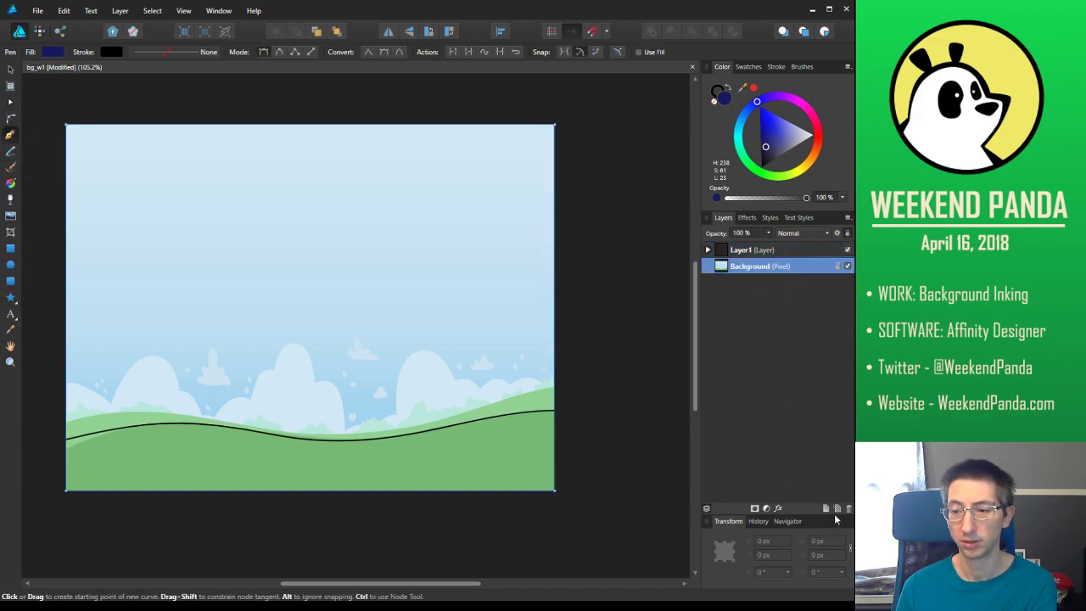
left_click(827, 509)
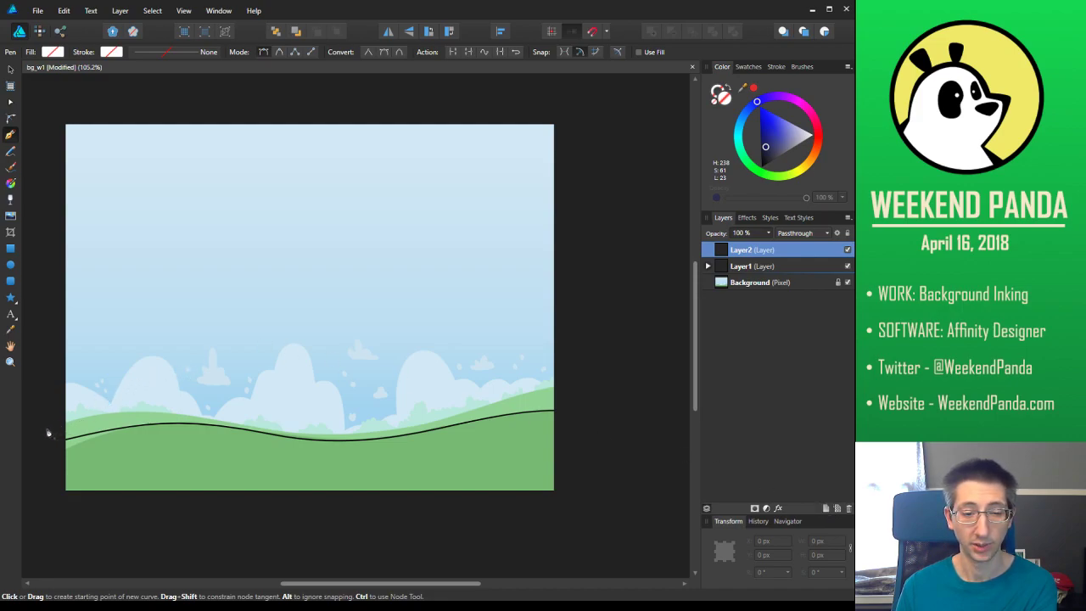
Trace the light-green back hill's upper edge with the Pen tool and close the curve below the canvas
left_click_drag(45, 429, 84, 419)
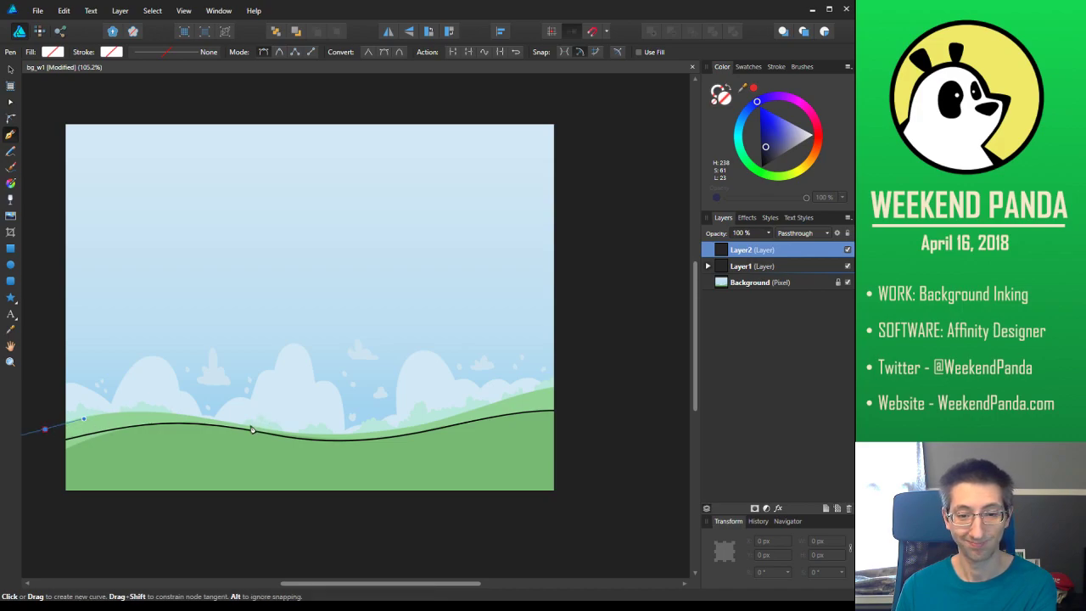
mouse_move(252, 432)
left_mouse_down()
mouse_move(394, 453)
mouse_move(348, 452)
left_mouse_up()
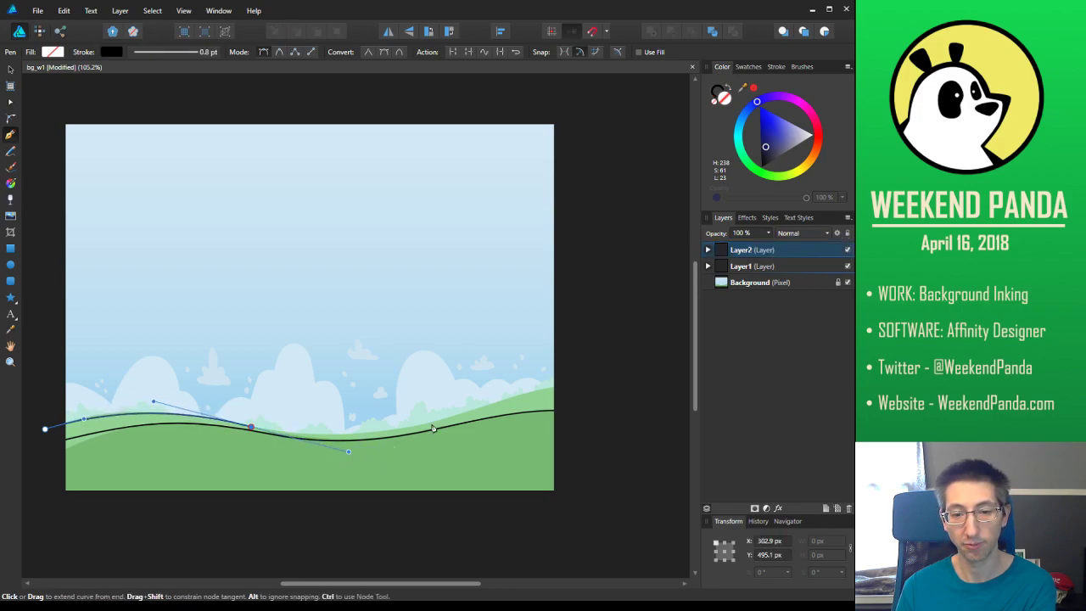
left_click_drag(447, 419, 484, 410)
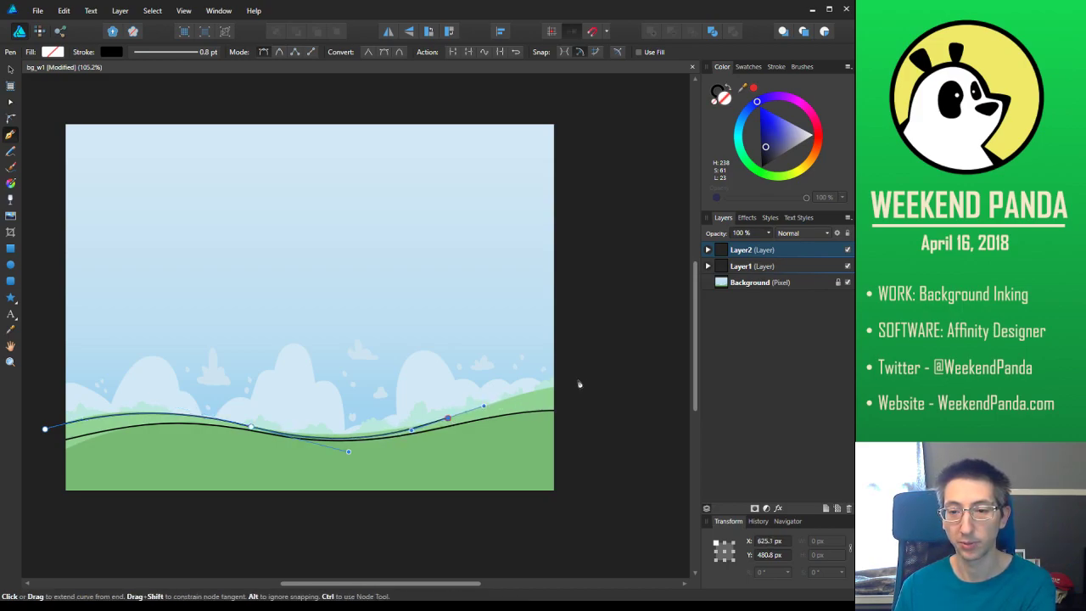
left_click_drag(598, 389, 659, 392)
left_click(644, 524)
left_click(42, 508)
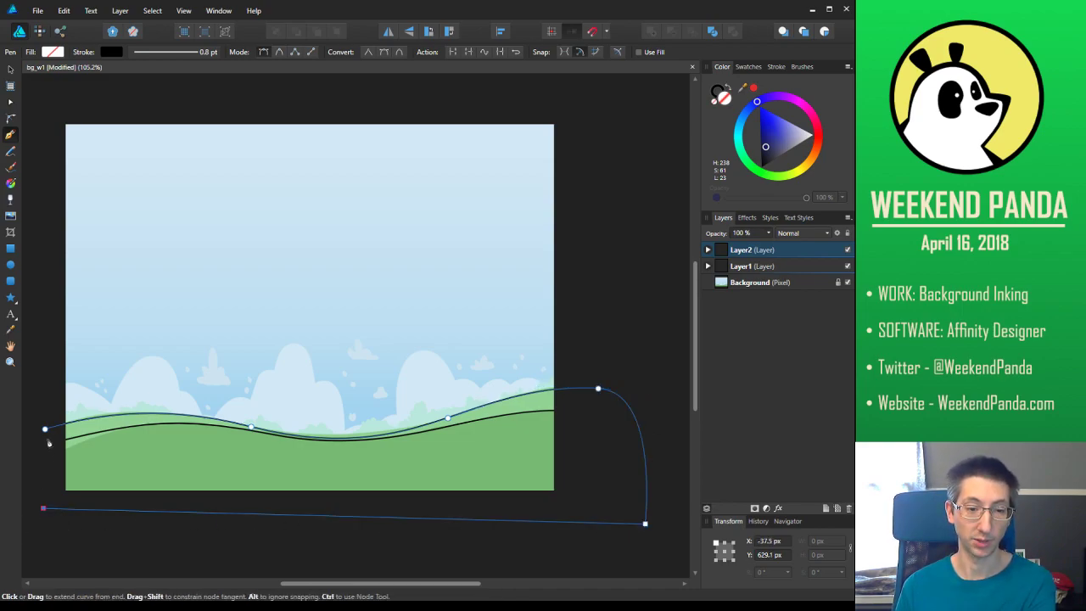
left_click_drag(45, 430, 23, 435)
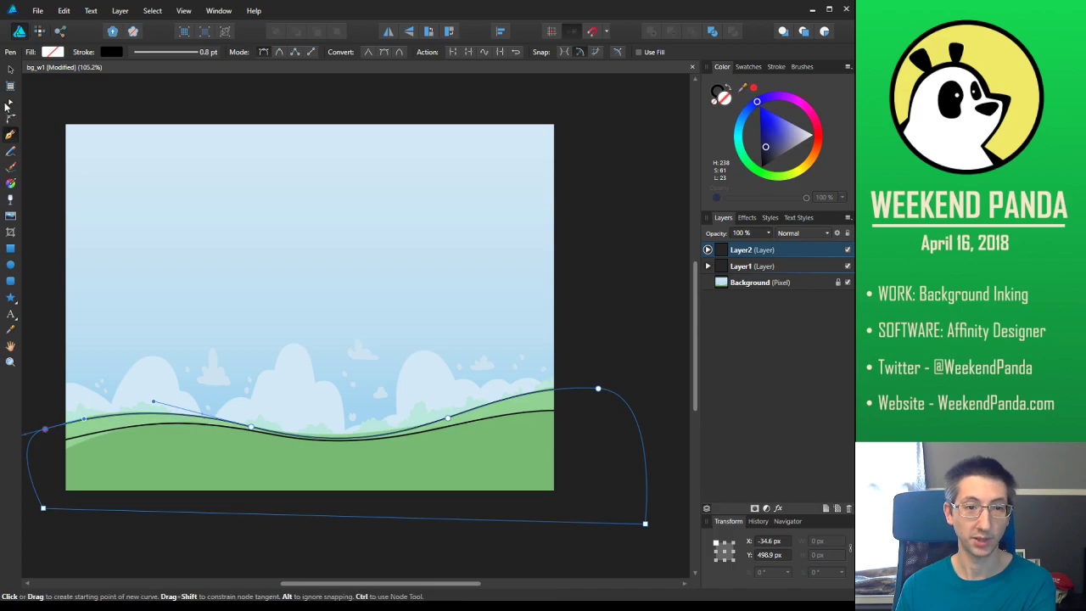
Nudge the back hill's curve up by 5 px and deselect it
left_click(9, 70)
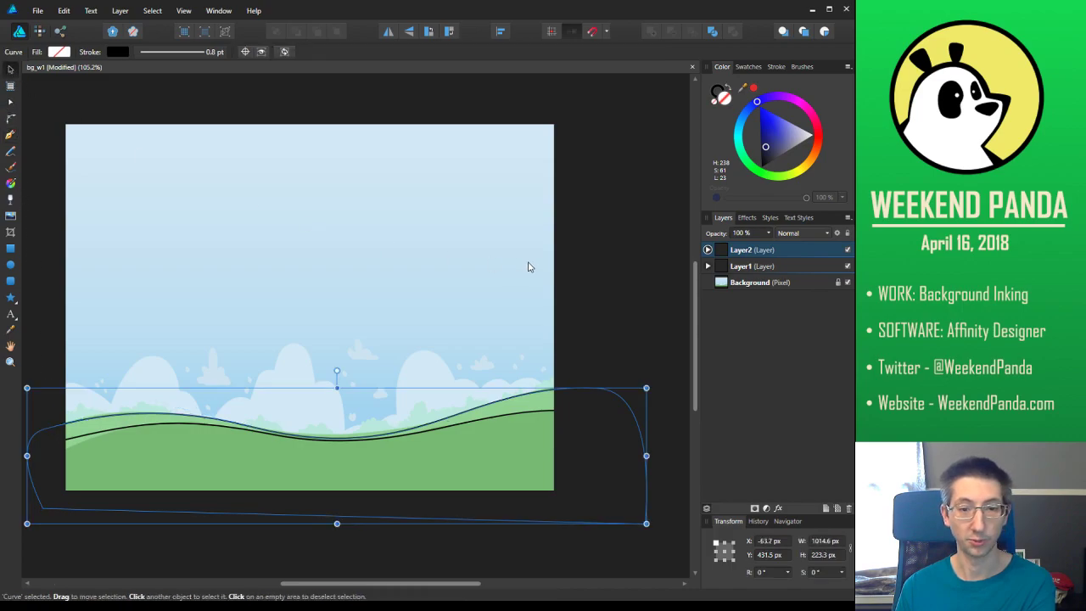
left_click(536, 393)
key("Up")
key("Up")
key("Up")
key("Up")
key("Up")
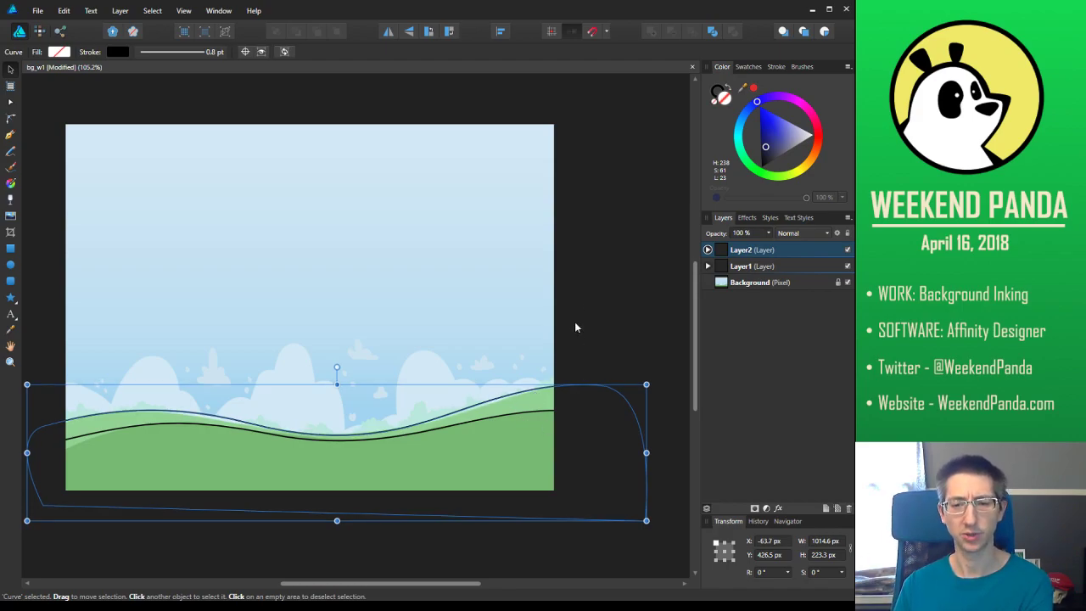
left_click(620, 277)
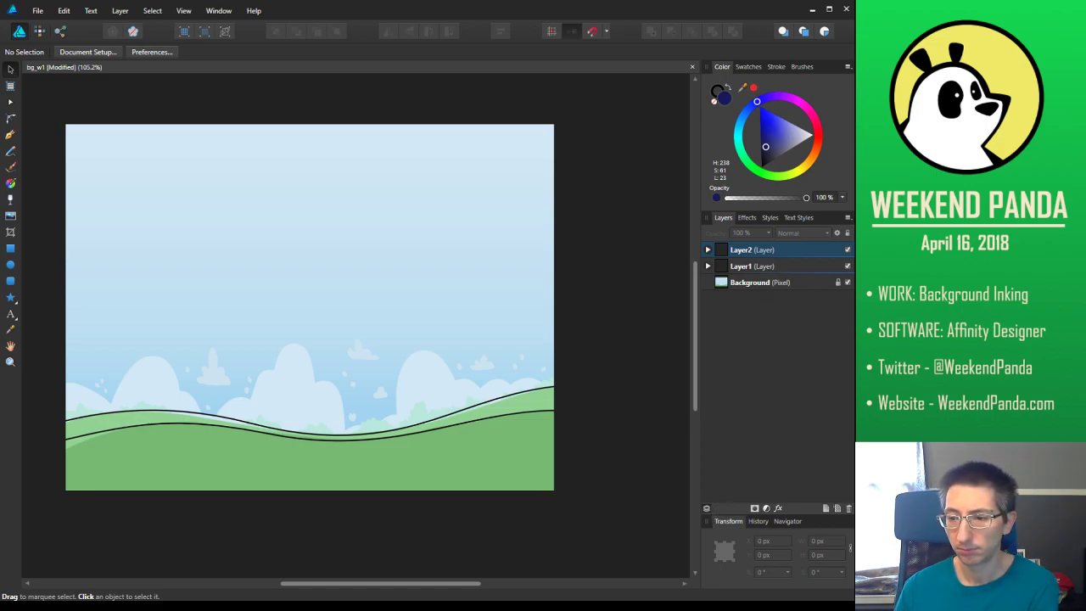
Add another new layer and place it between Layer1 and Background
left_click(827, 509)
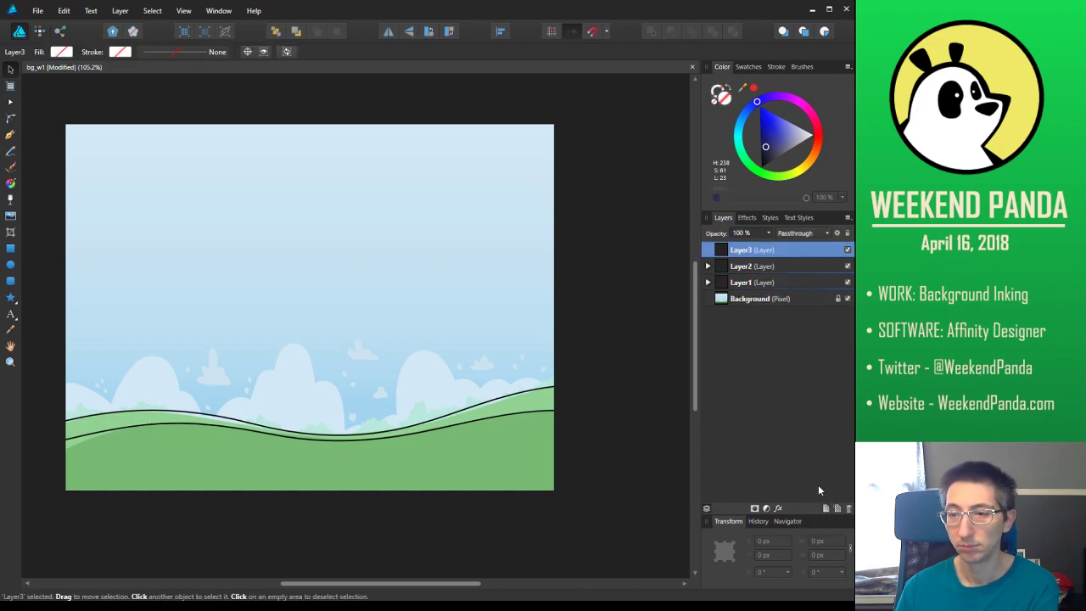
left_click_drag(780, 254, 736, 312)
left_click(708, 266)
left_click(707, 266)
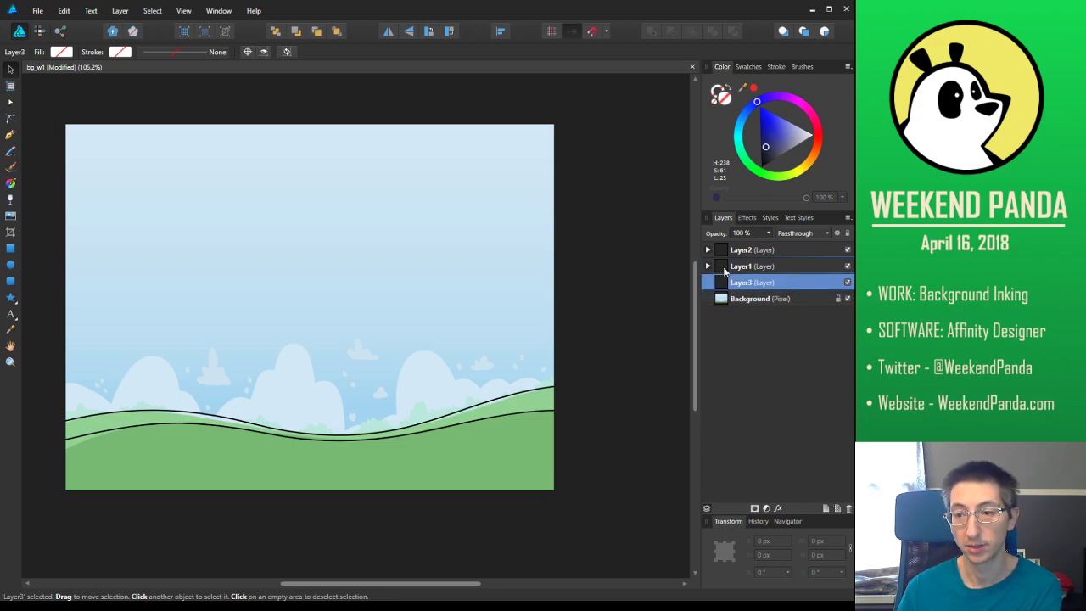
Rename Layer1 as fronthill and place it above Layer2 in the layer stack
double_click(745, 268)
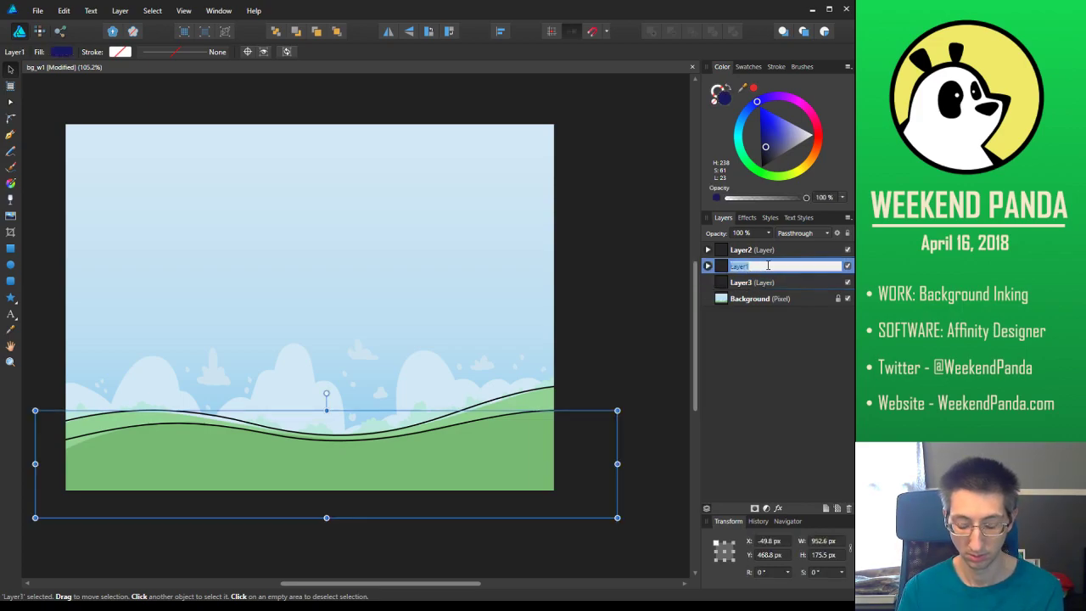
type("fronthill")
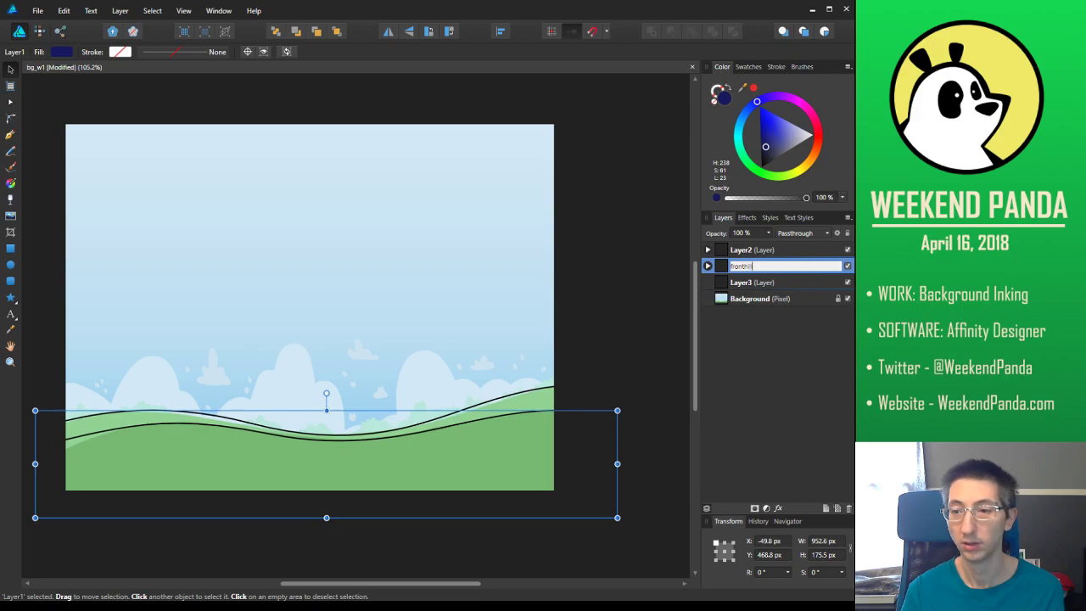
key("Return")
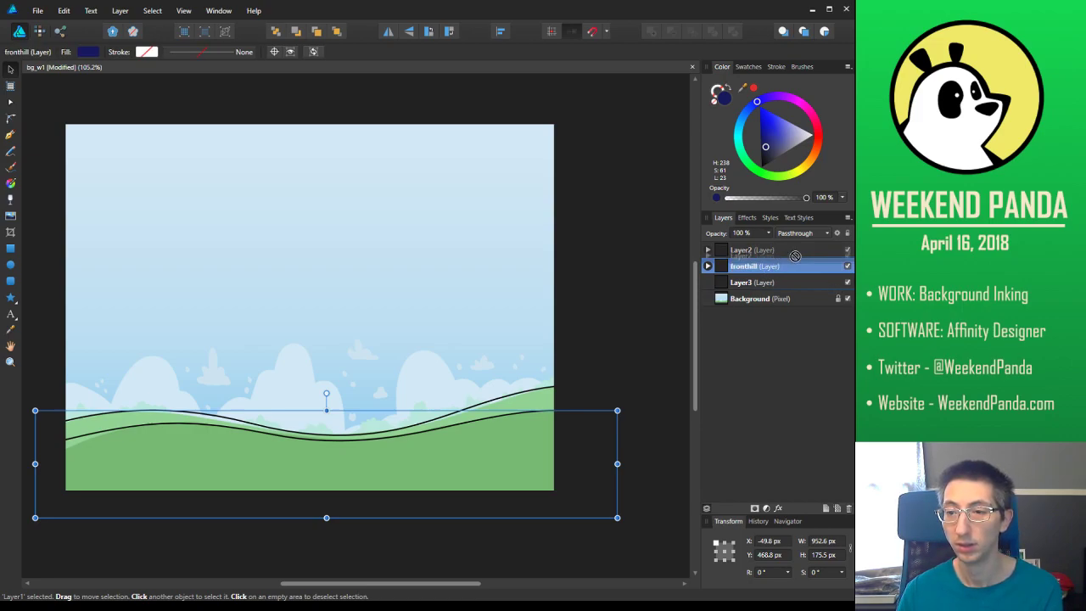
left_click_drag(848, 286, 840, 244)
Rename Layer2 as backhill and Layer3 as shrubbery
double_click(739, 266)
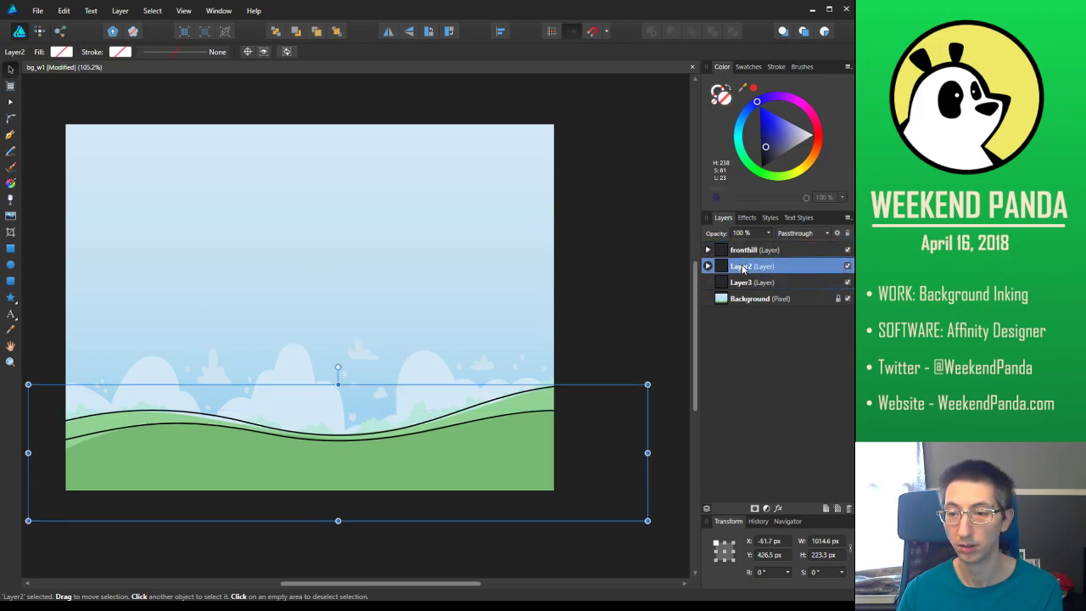
type("backhill")
key("Return")
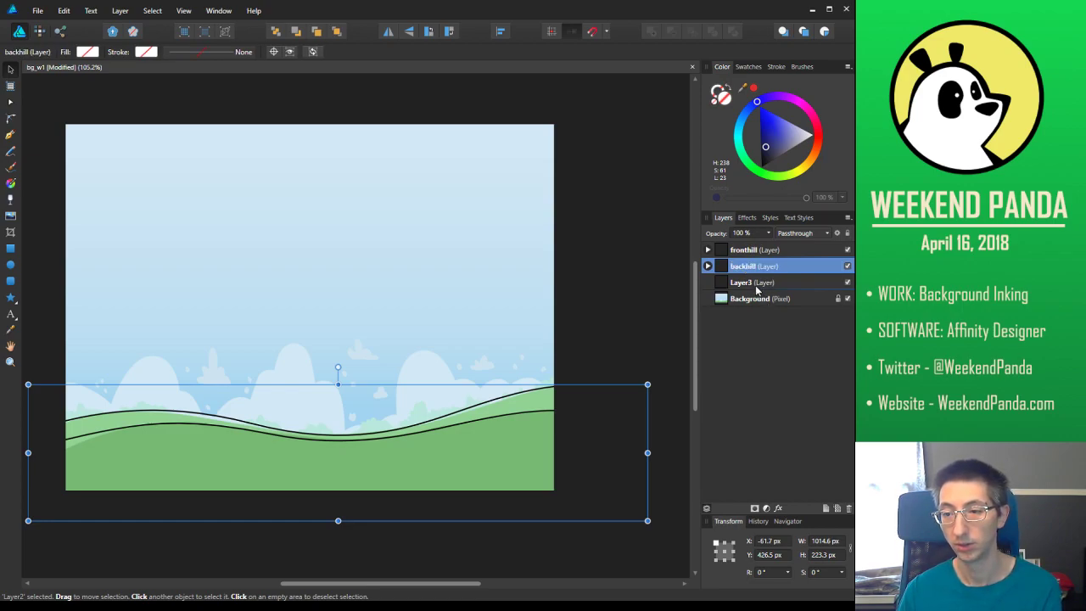
double_click(740, 285)
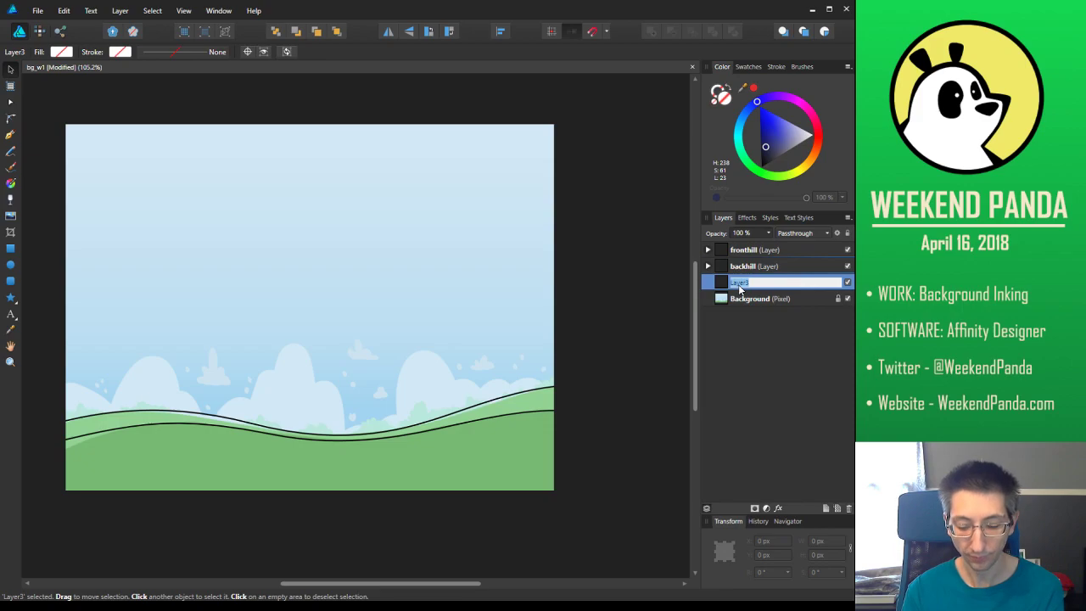
type("c")
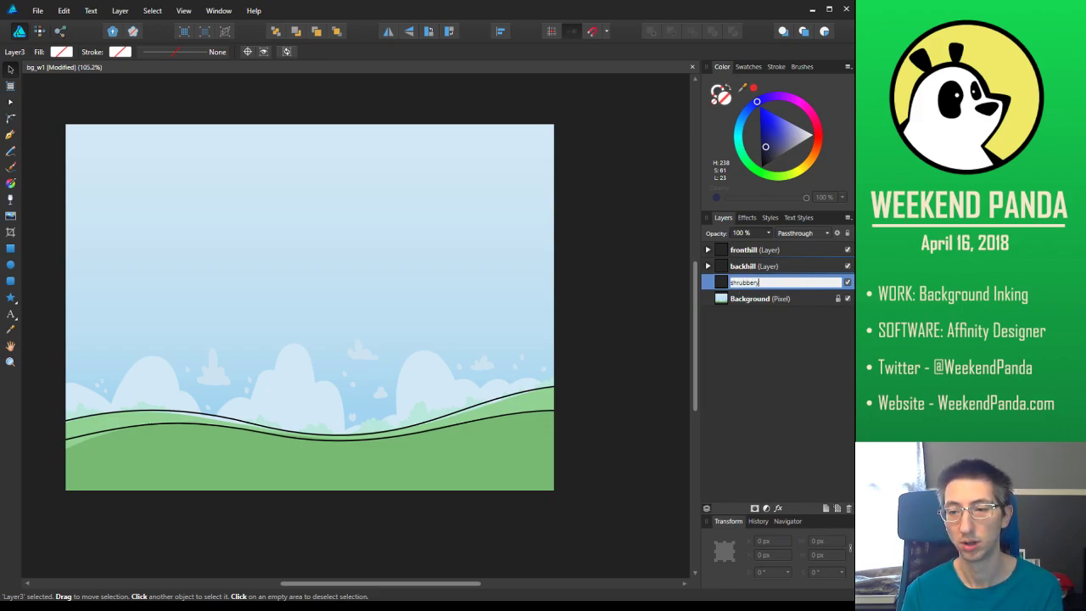
key("Return")
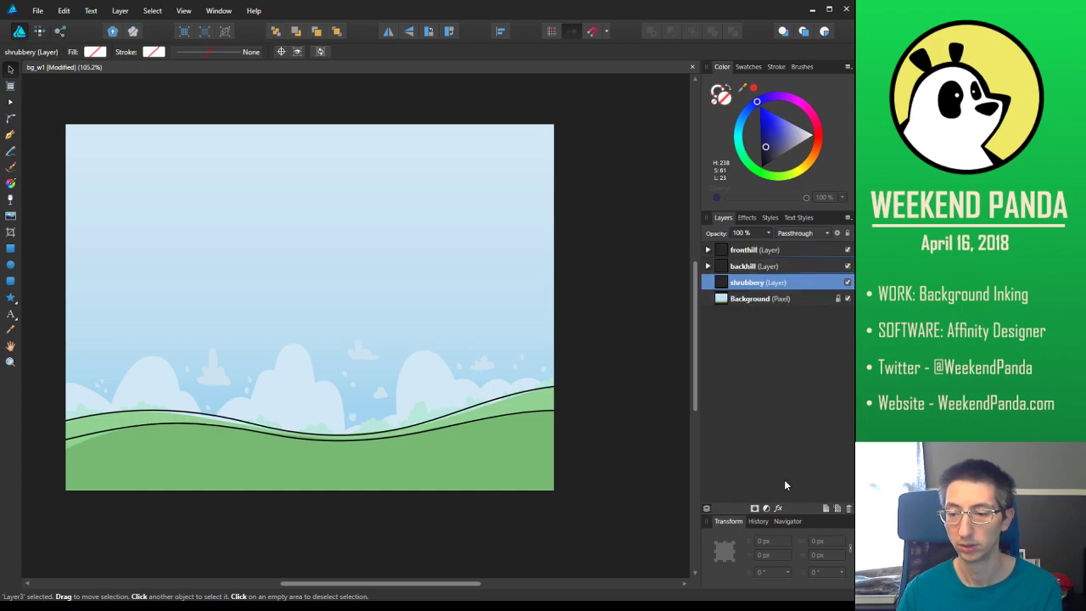
Add a new layer, place it between shrubbery and Background, and name it clouds
left_click(777, 299)
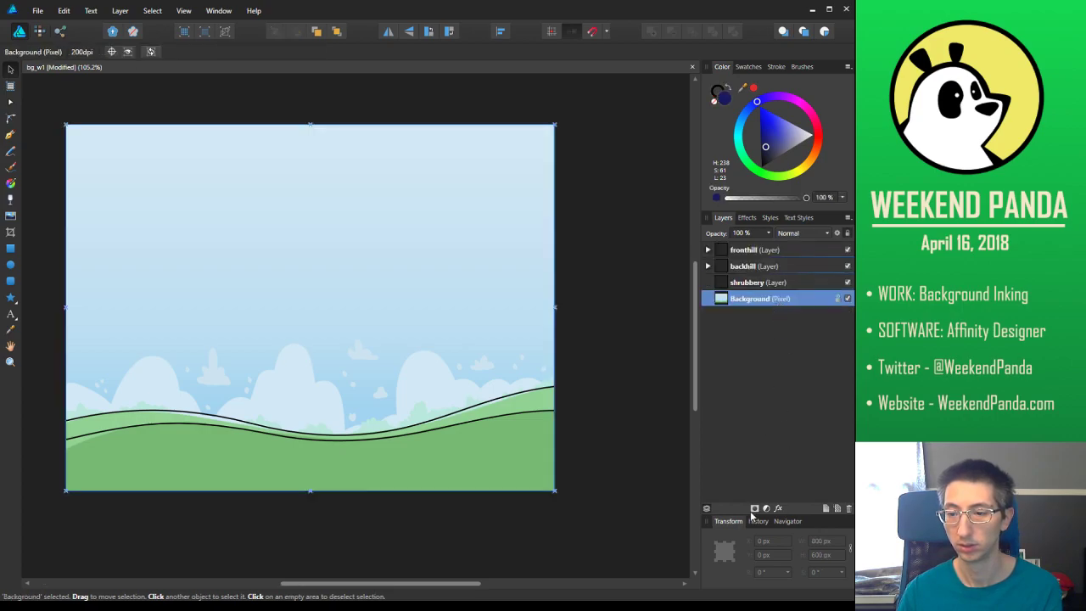
left_click(827, 507)
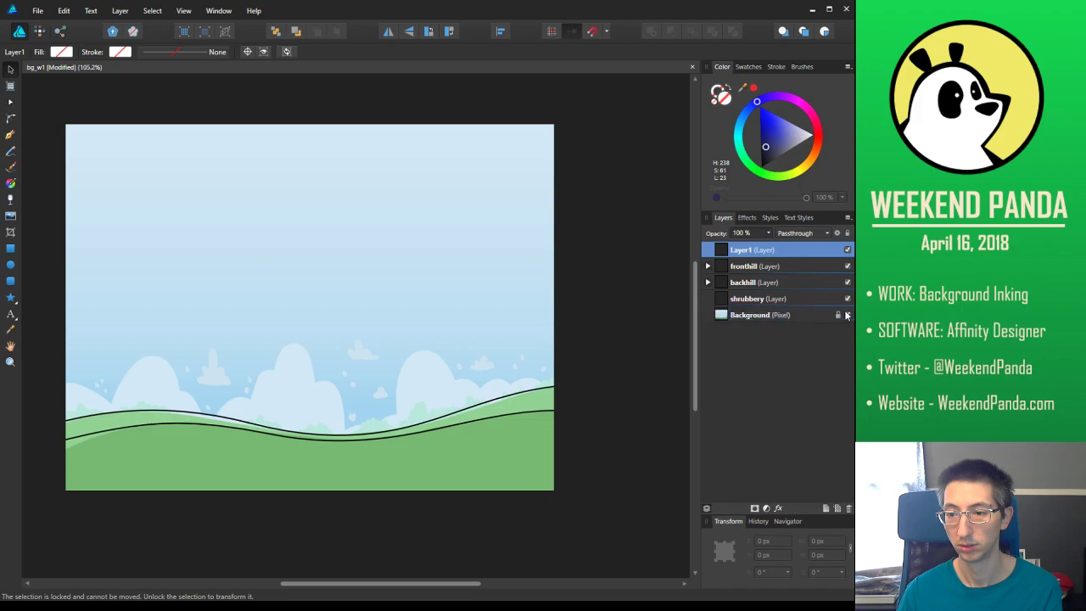
left_click_drag(751, 250, 750, 308)
double_click(739, 301)
type("cou")
left_click_drag(731, 299, 749, 300)
type("clouds")
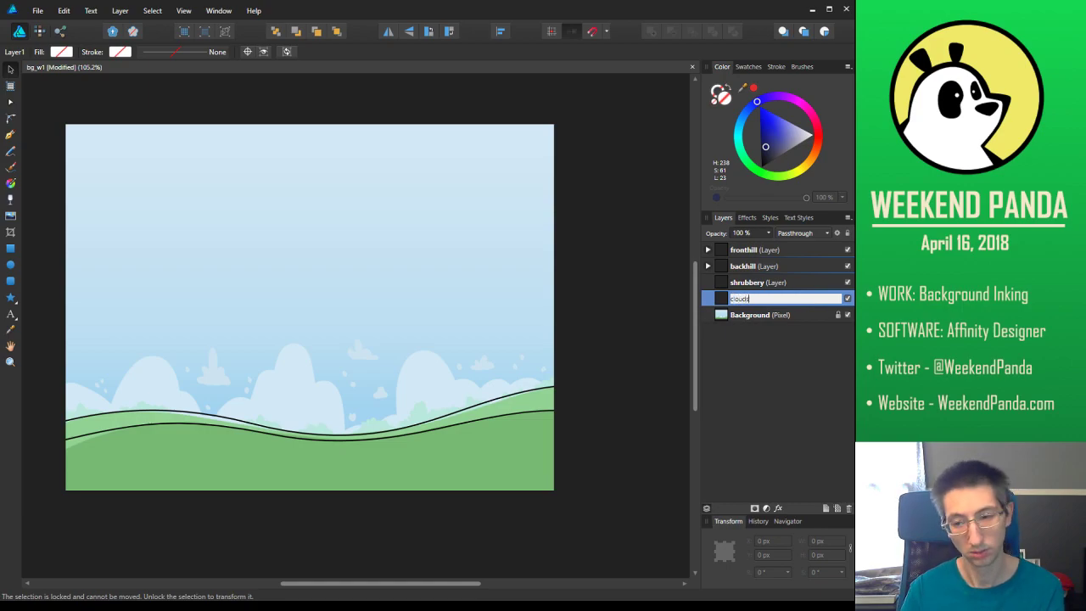
key("Return")
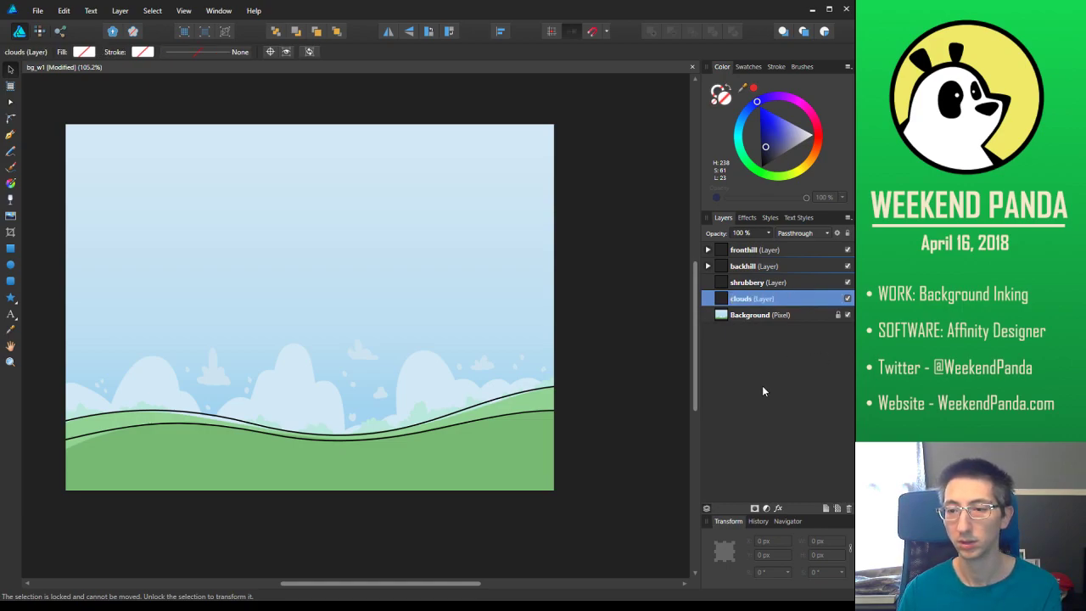
Add another new layer, place it between clouds and Background, and name it sky
left_click(826, 508)
left_click_drag(789, 302, 793, 329)
double_click(769, 319)
type("sk")
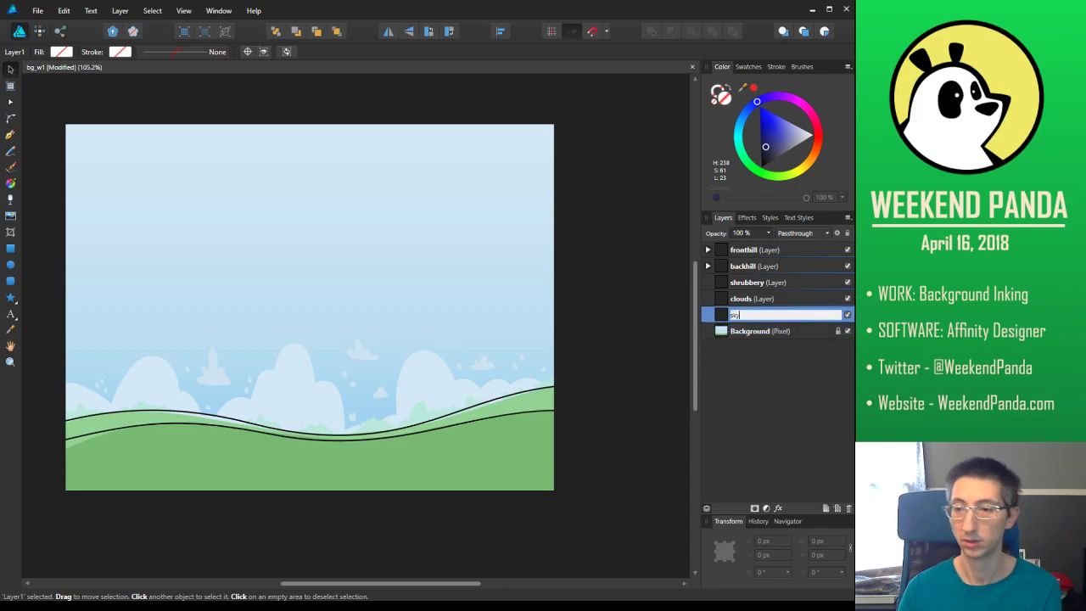
key("Return")
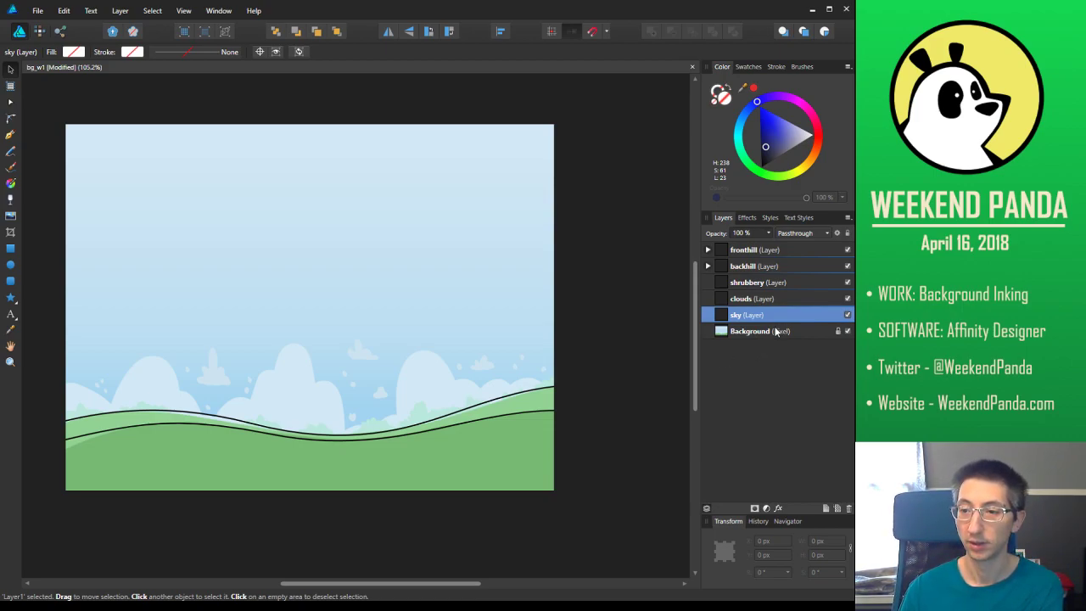
Review the named layers against the artwork and examine the shrubs and clouds behind the back hill
left_click(760, 251)
left_click(763, 303)
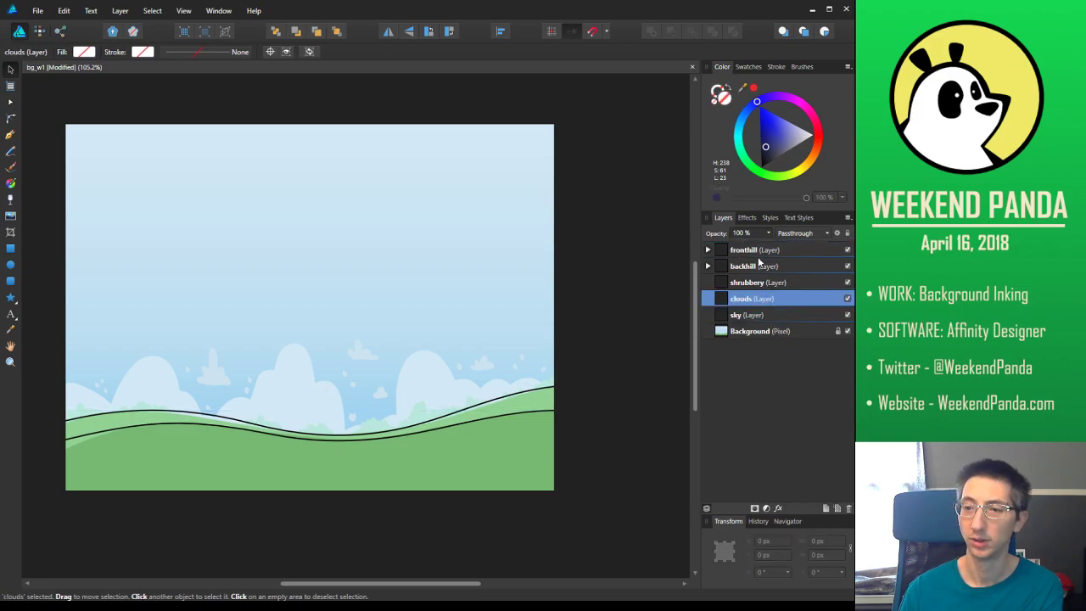
left_click(756, 266)
left_click(761, 252)
left_click(758, 266)
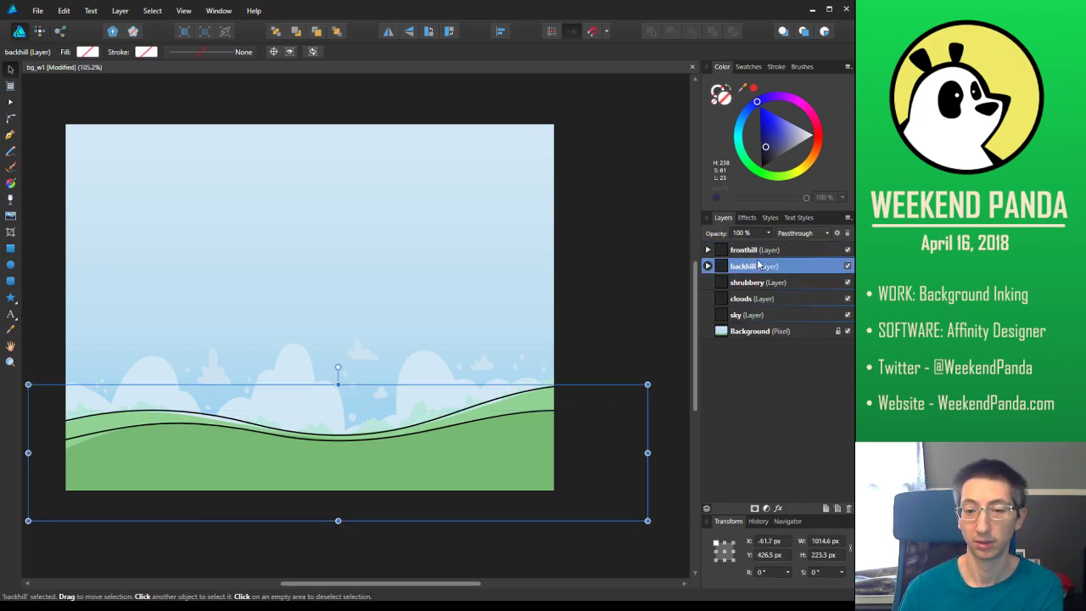
left_click(757, 284)
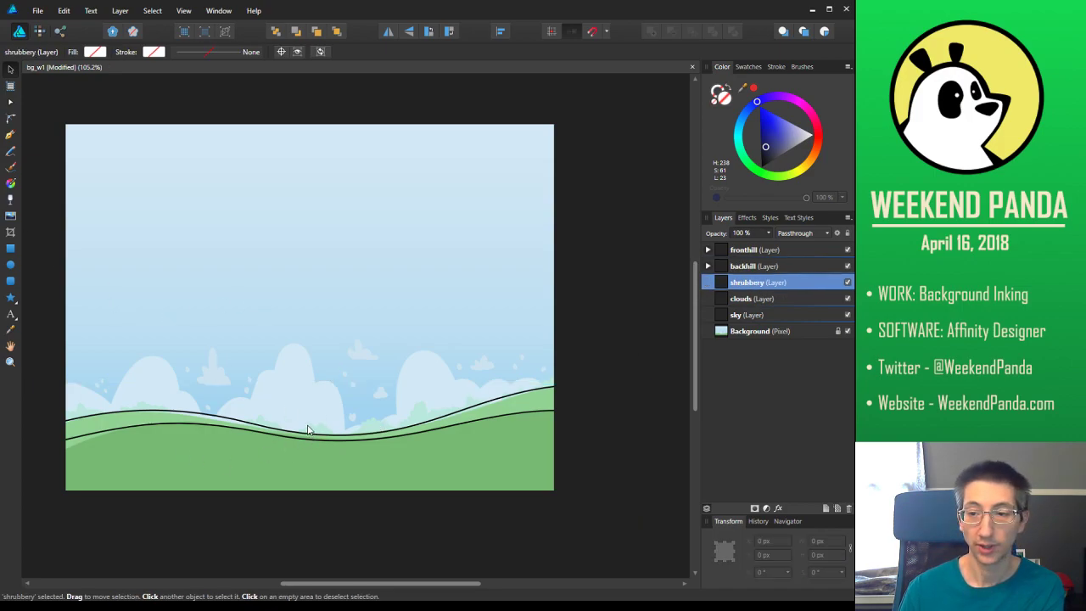
scroll(308, 430, "up", 5)
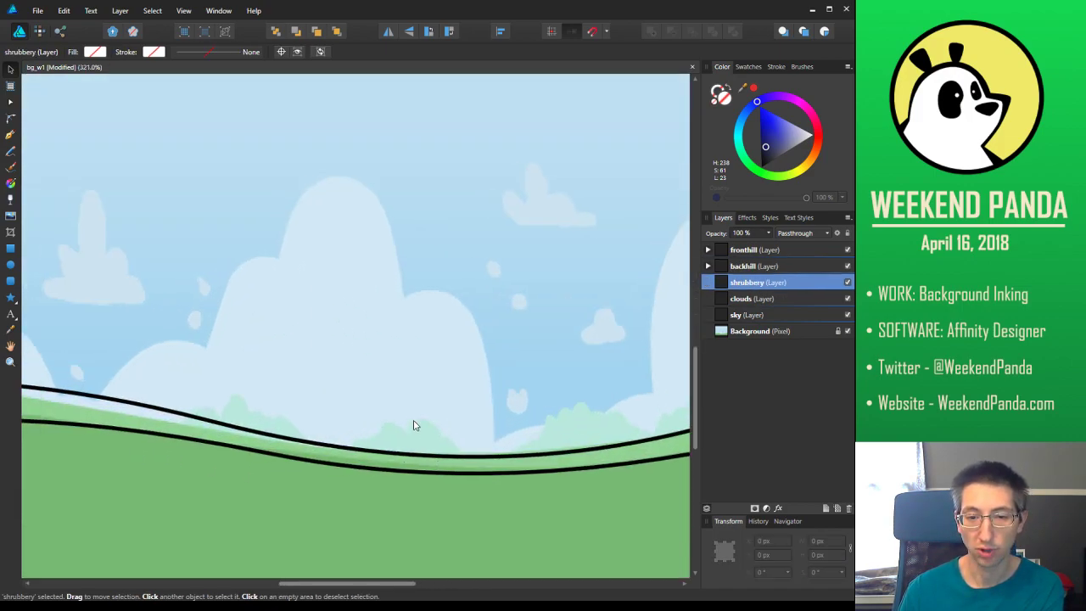
scroll(413, 425, "down", 4)
left_click_drag(536, 402, 478, 367)
Draw an ellipse about 104 × 108 px on the clouds layer over the leftmost cloud
left_click(752, 299)
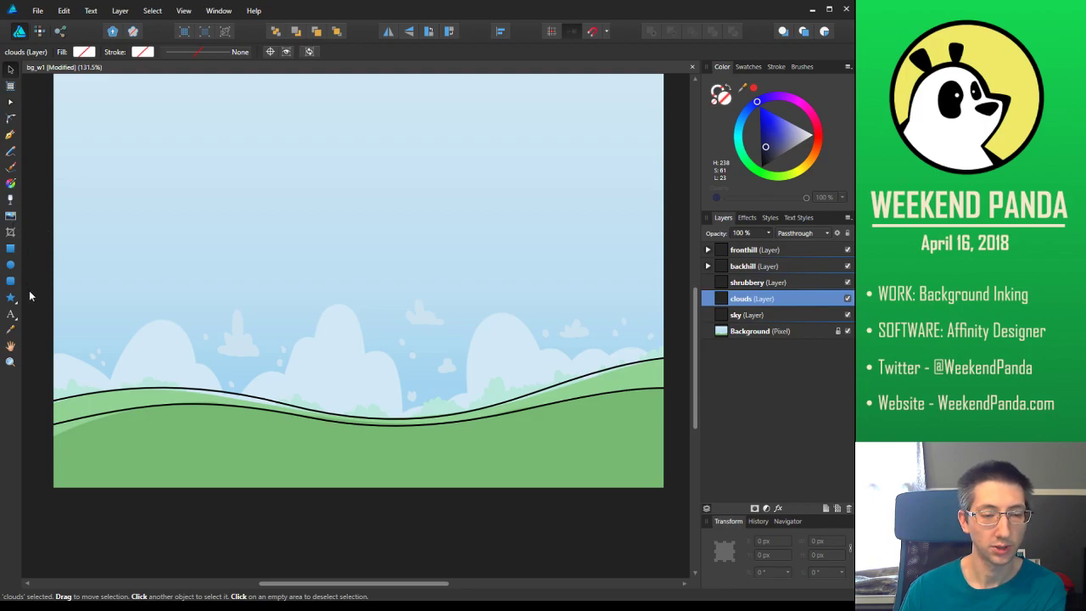
left_click(11, 266)
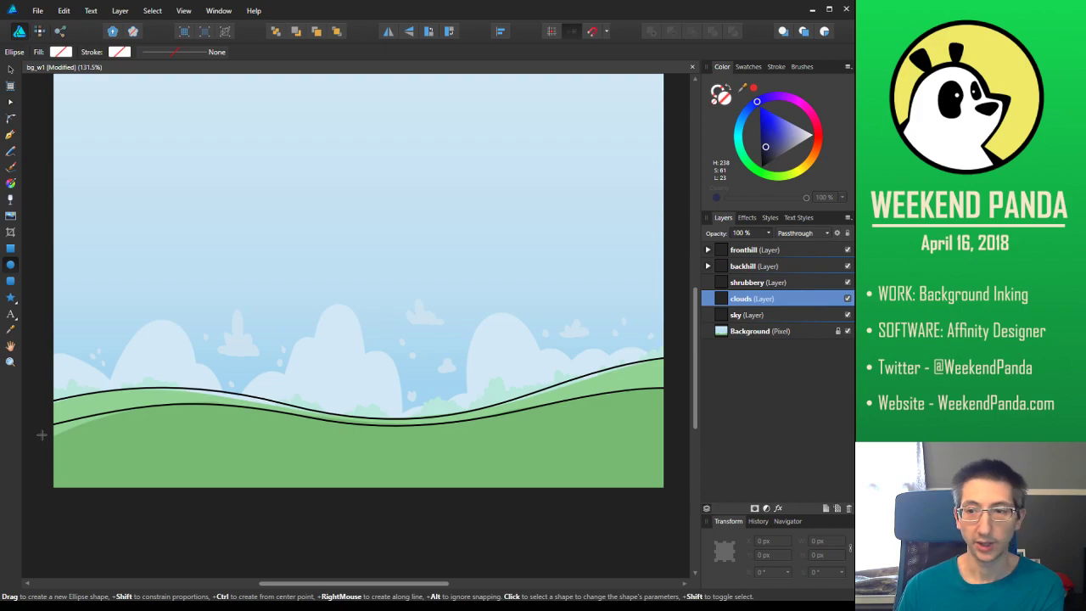
left_click_drag(37, 434, 116, 351)
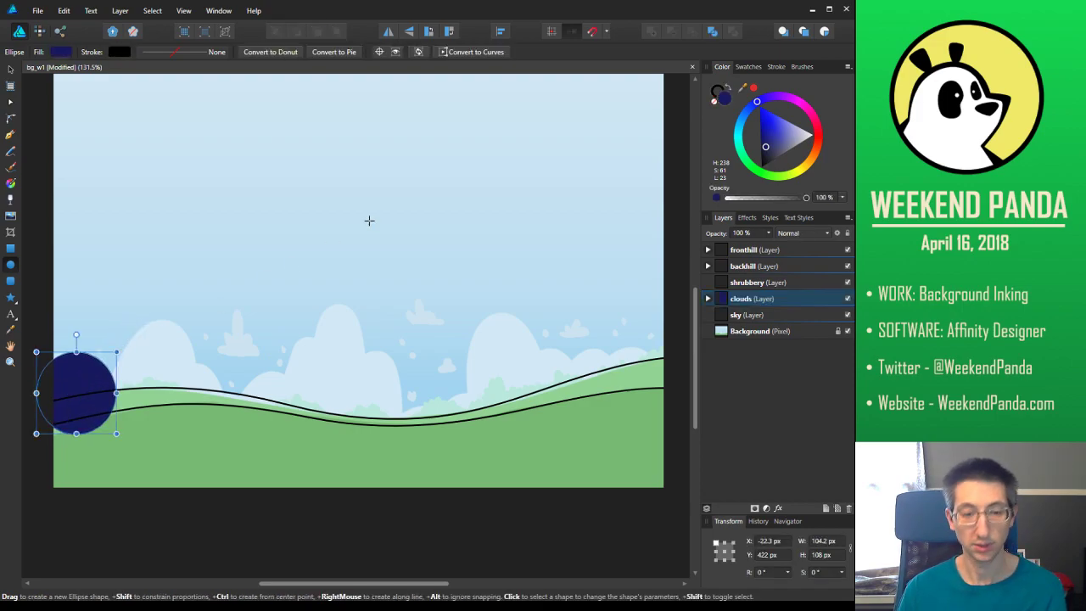
Remove the ellipse's fill and set its black stroke to 0.5 pt wide
left_click(715, 101)
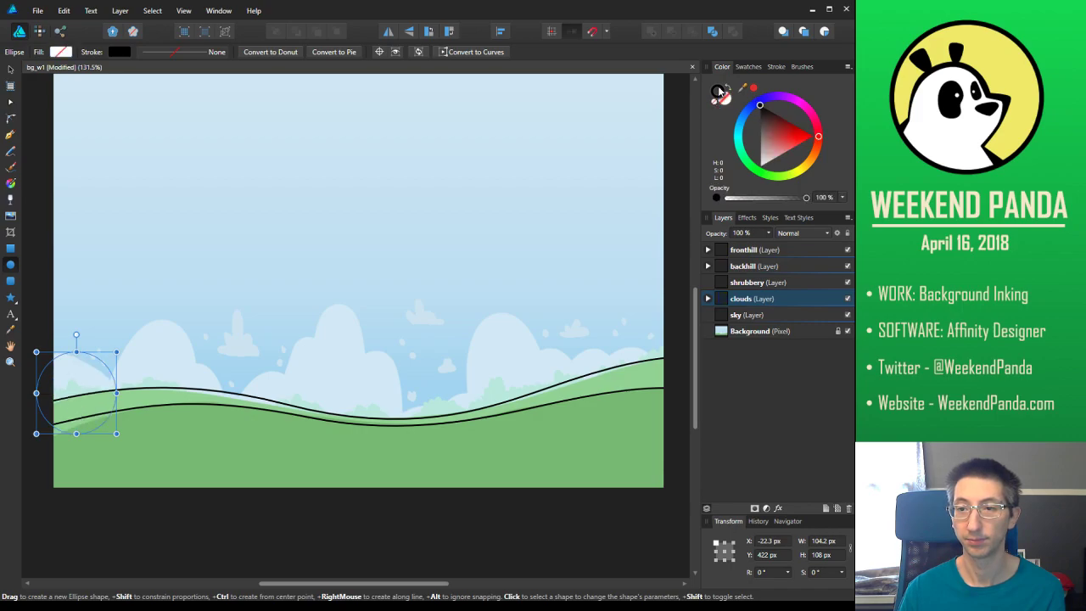
left_click(777, 67)
left_click_drag(734, 102, 743, 104)
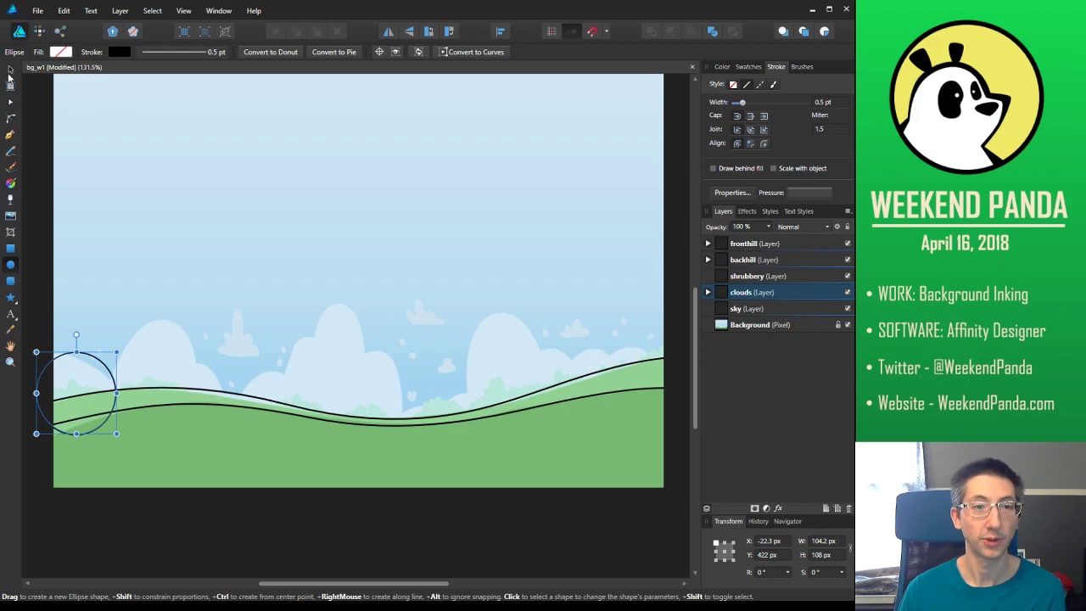
Move and resize the ellipse so its top follows the leftmost cloud's outline, and deselect it
left_click(10, 68)
left_click(52, 135)
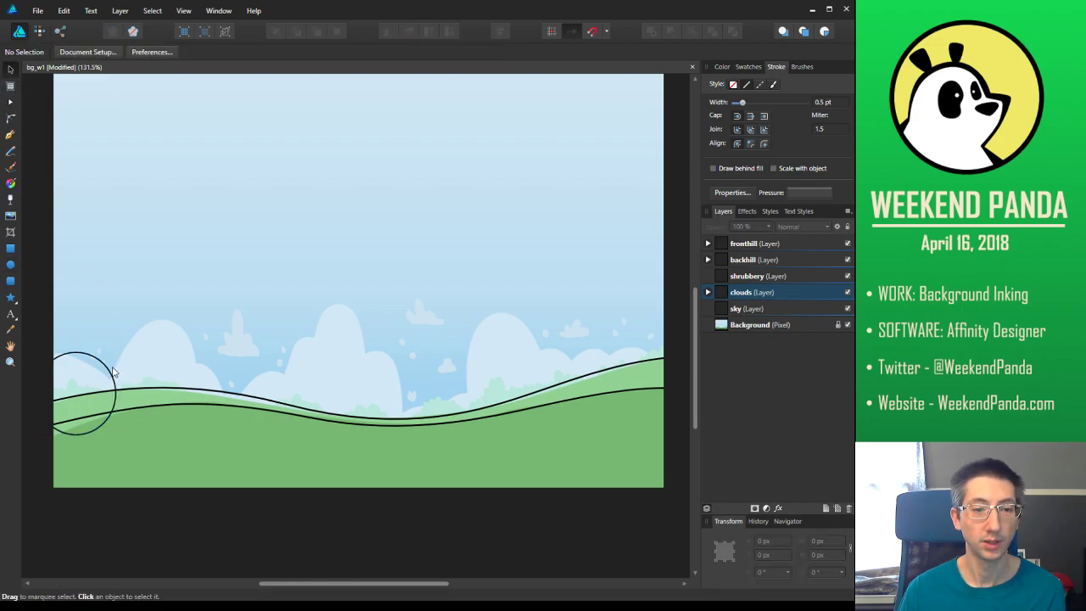
left_click_drag(109, 372, 95, 374)
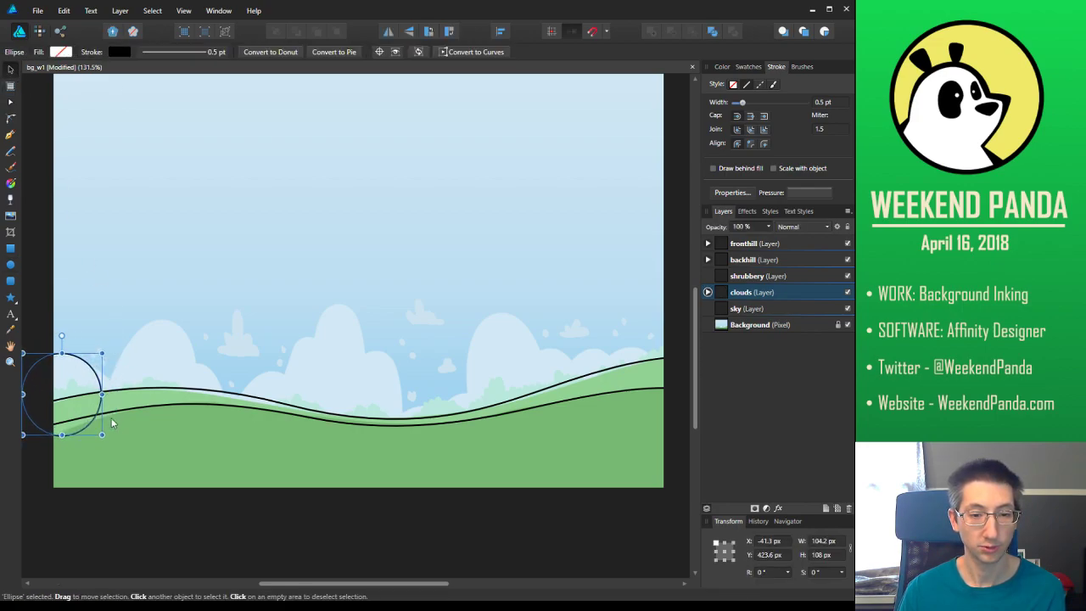
left_click_drag(103, 435, 124, 467)
left_click_drag(123, 353, 86, 365)
left_click(39, 281)
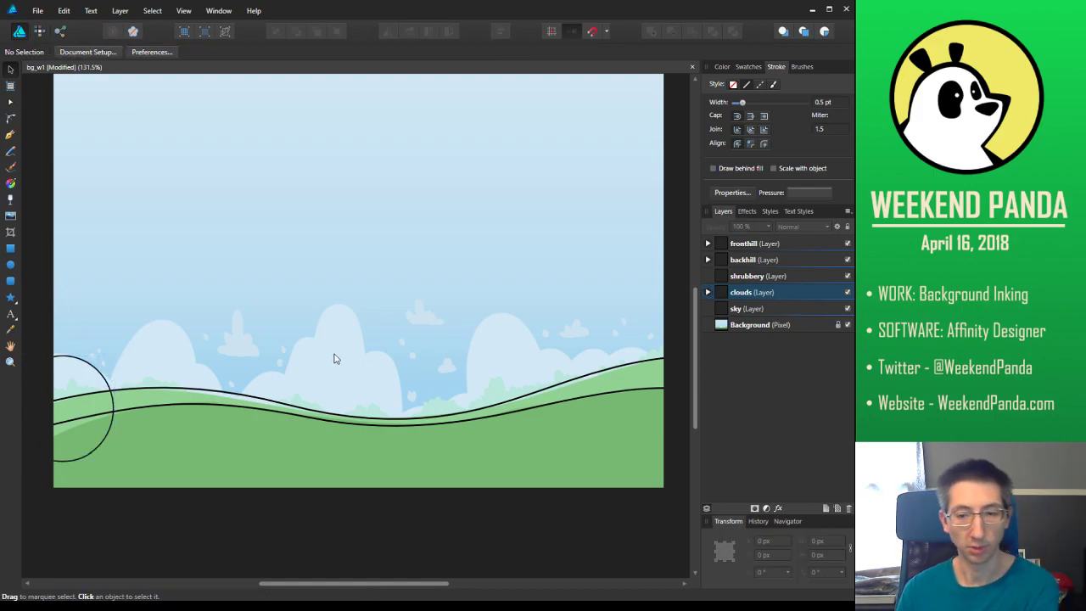
Draw a tall ellipse about 120 × 211 px, tilted about -8.8°, and fit its top to the second cloud's tall bump
key("e")
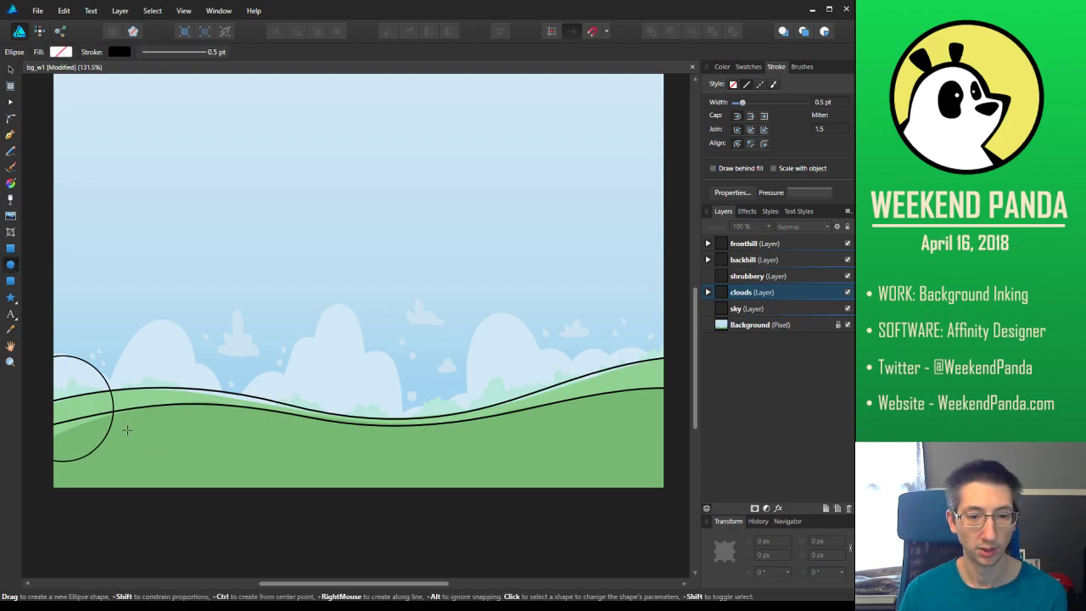
left_click_drag(115, 461, 226, 305)
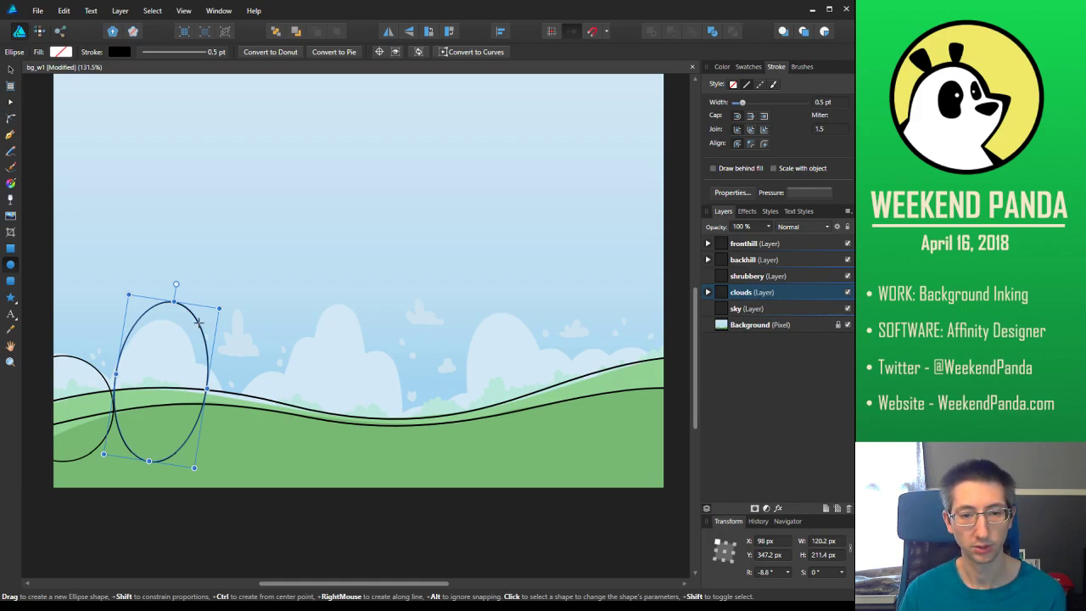
key("v")
left_click_drag(200, 324, 187, 344)
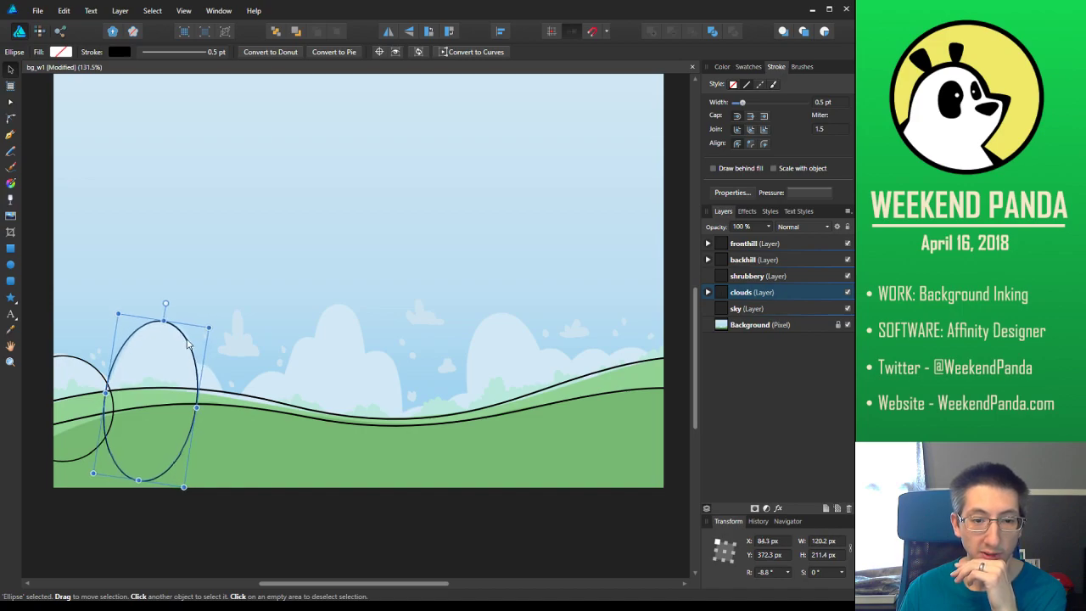
left_click(248, 490)
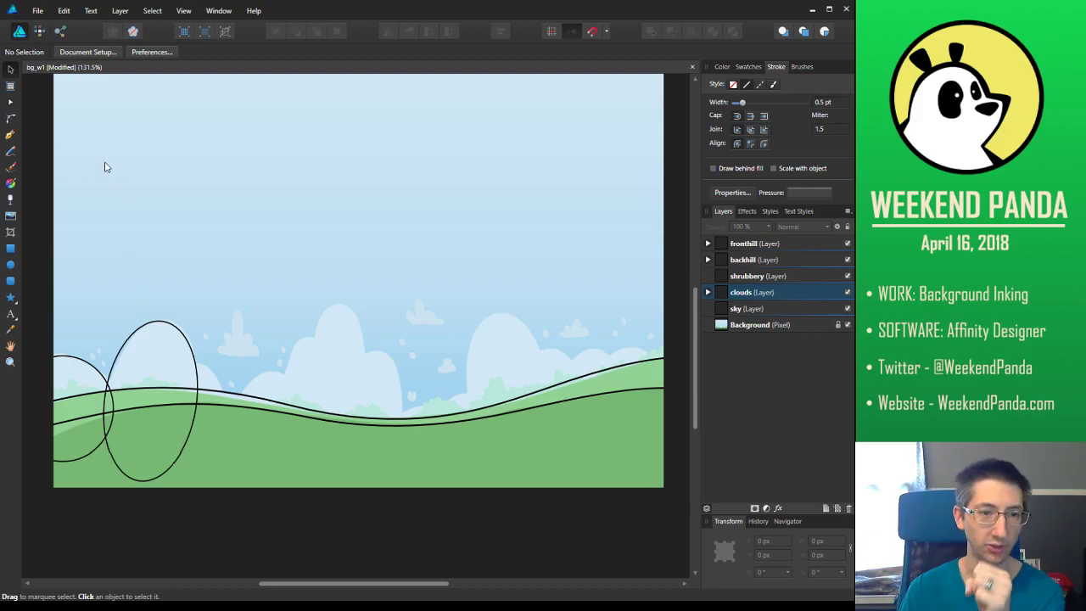
Draw a small ellipse over the second cloud's right-hand bump and adjust its position to the outline
left_click(11, 135)
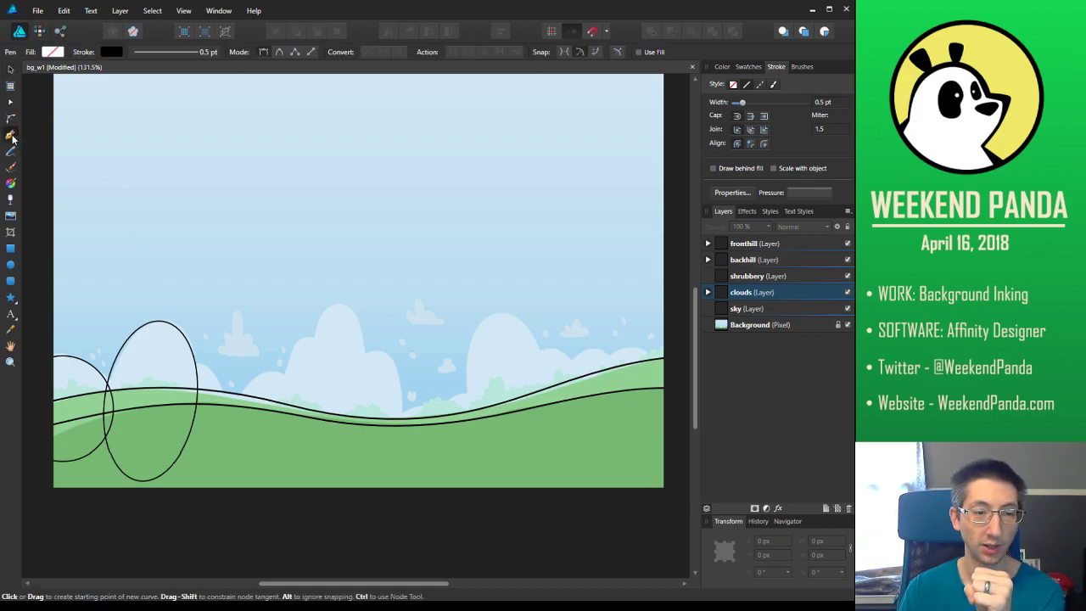
left_click(10, 264)
left_click_drag(180, 415, 223, 361)
left_click(11, 70)
left_click_drag(214, 376, 215, 376)
left_click(252, 448)
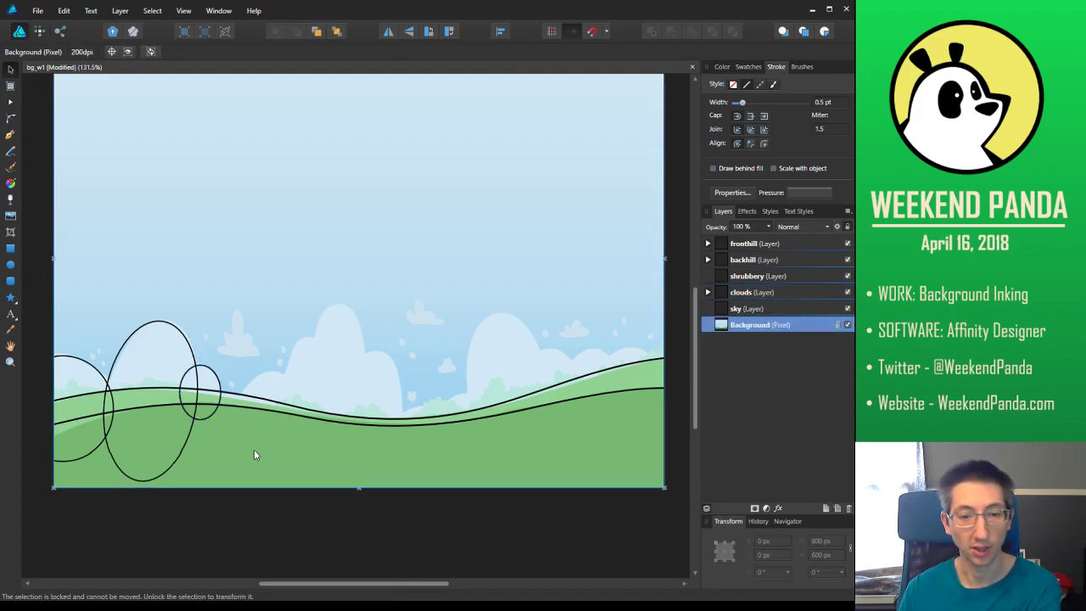
Select the shrubbery layer and hide the fronthill and backhill layers
left_click(281, 406)
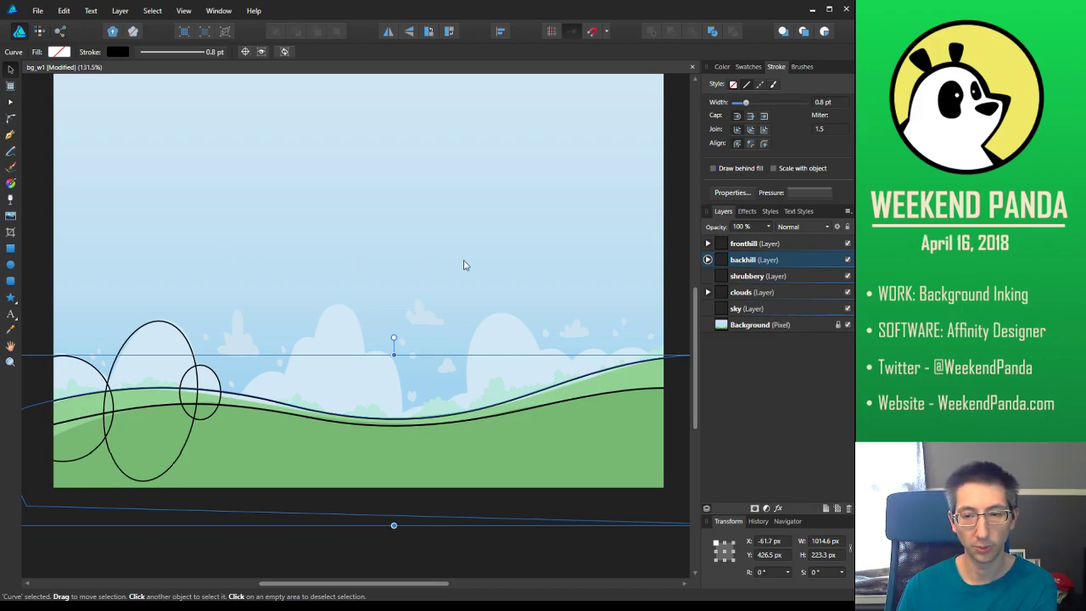
left_click(803, 274)
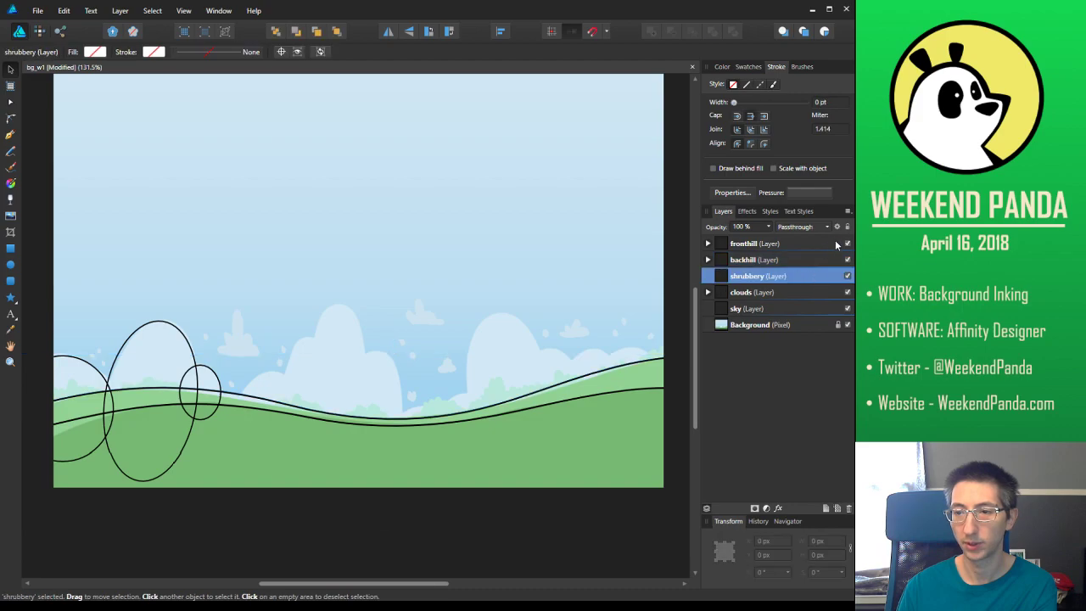
left_click(846, 244)
left_click(847, 260)
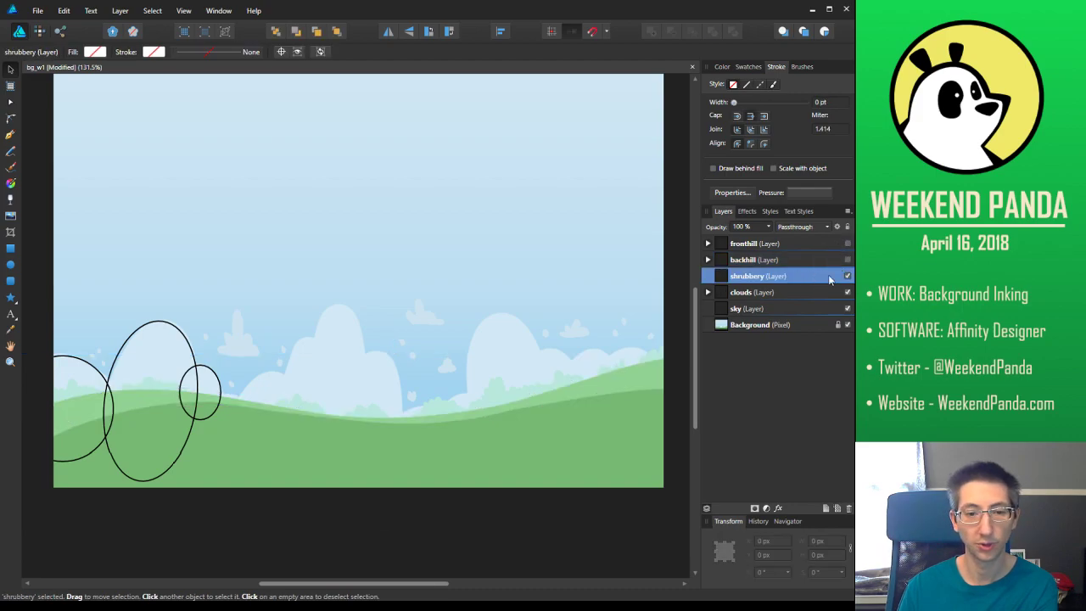
On the clouds layer, draw a tiny ellipse beside the second cloud and a rounder one about 86 × 88 px over the third cloud's low left bump
left_click(761, 293)
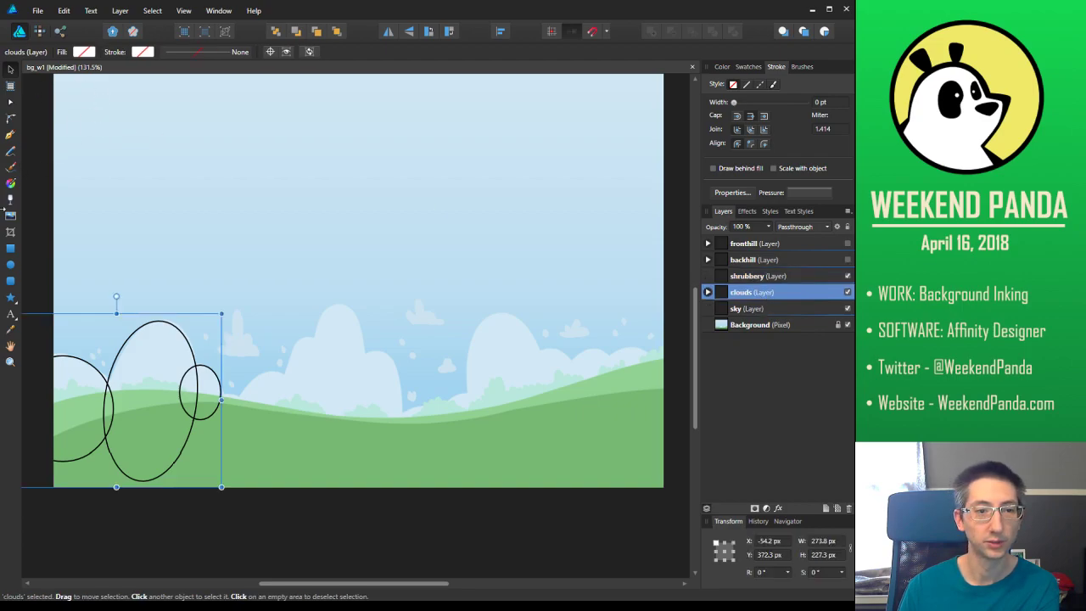
left_click(12, 265)
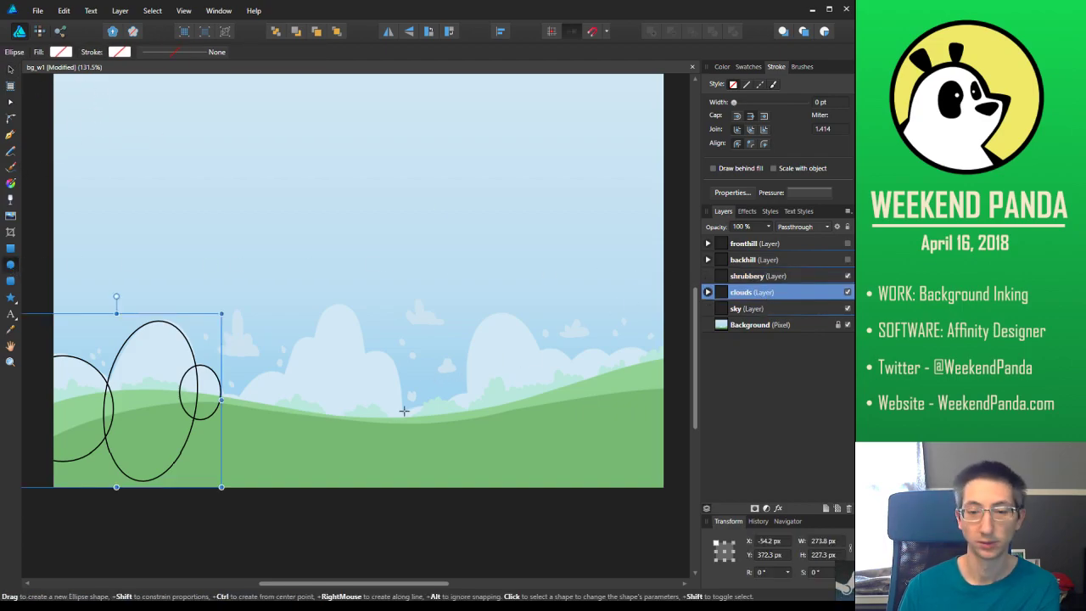
left_click_drag(215, 414, 242, 388)
left_click_drag(227, 436, 292, 384)
left_click(10, 69)
left_click(290, 557)
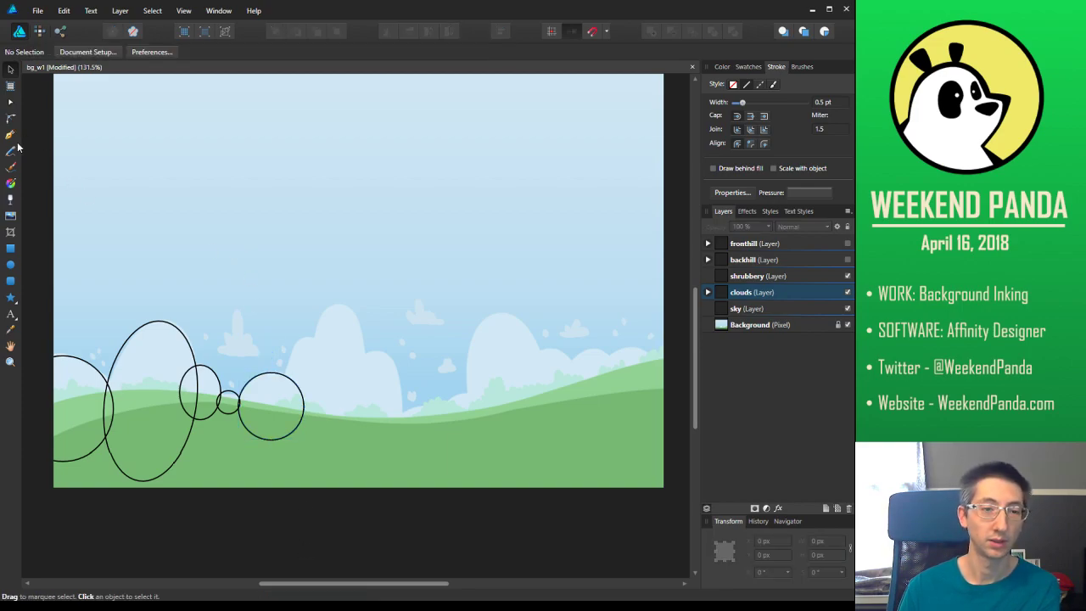
Narrow the round ellipse slightly from its upper right corner to fit the third cloud's low left bump, and deselect it
left_click(297, 378)
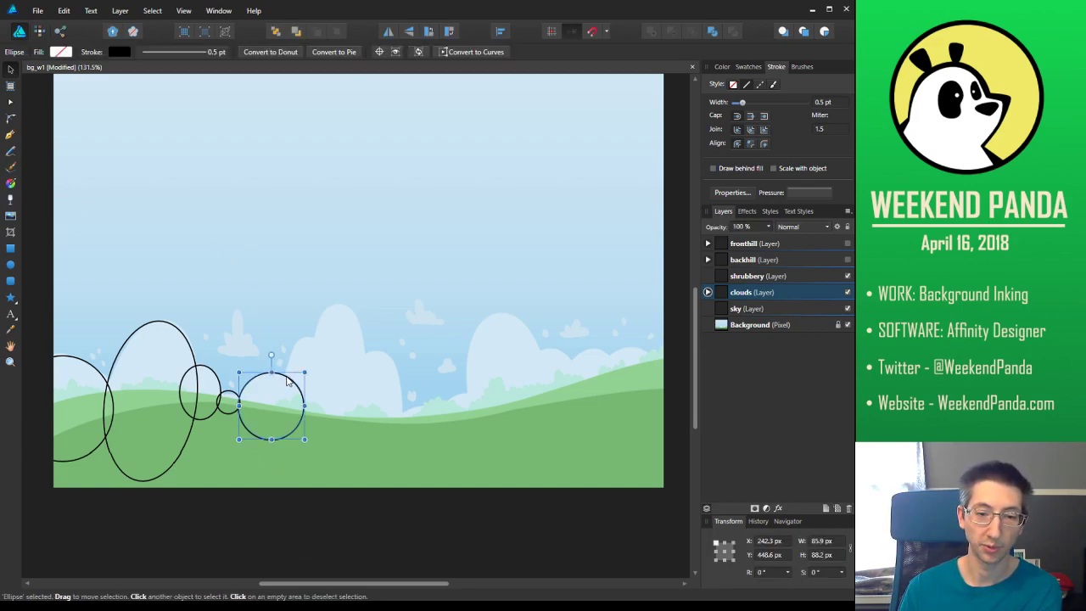
left_click_drag(304, 370, 301, 371)
left_click(364, 505)
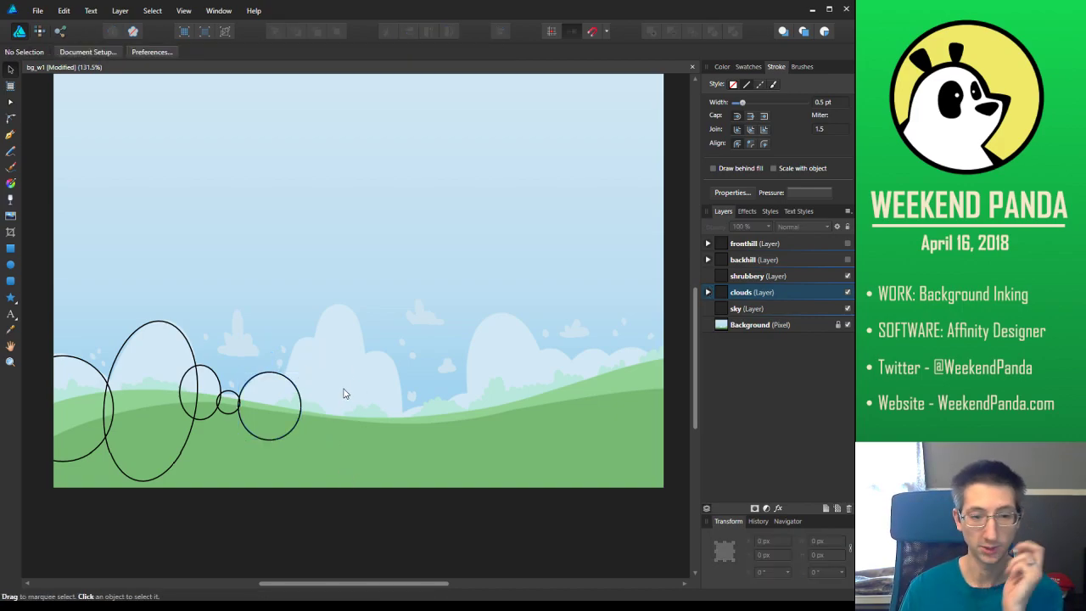
Fit three tall ellipses about 152 px high and 70, 74 and 99 px wide to the left, middle and right bumps of the third cloud
left_click(11, 264)
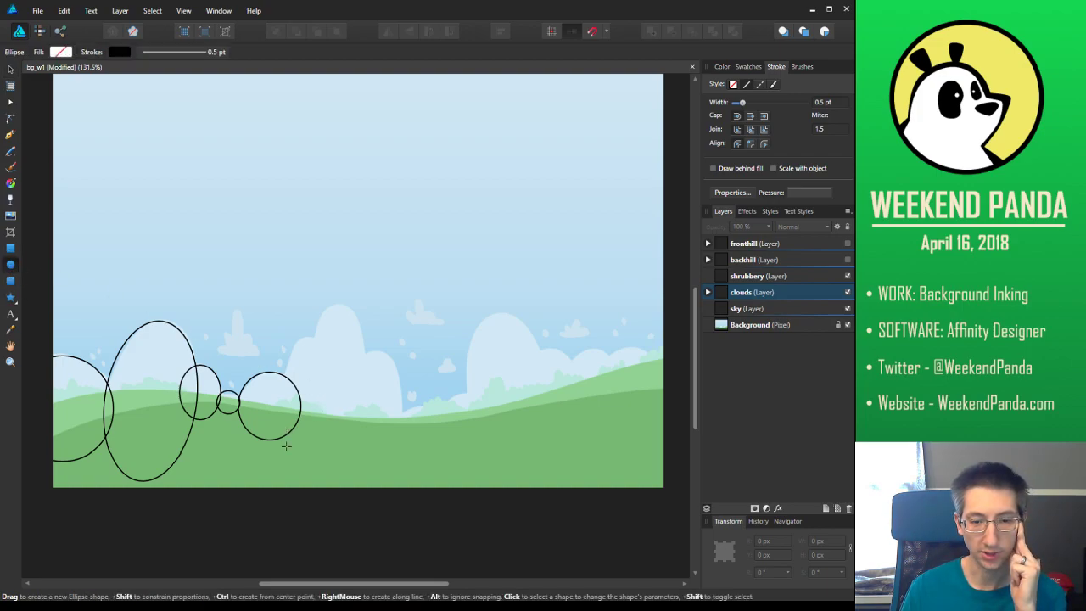
left_click_drag(287, 455, 341, 337)
left_click(11, 70)
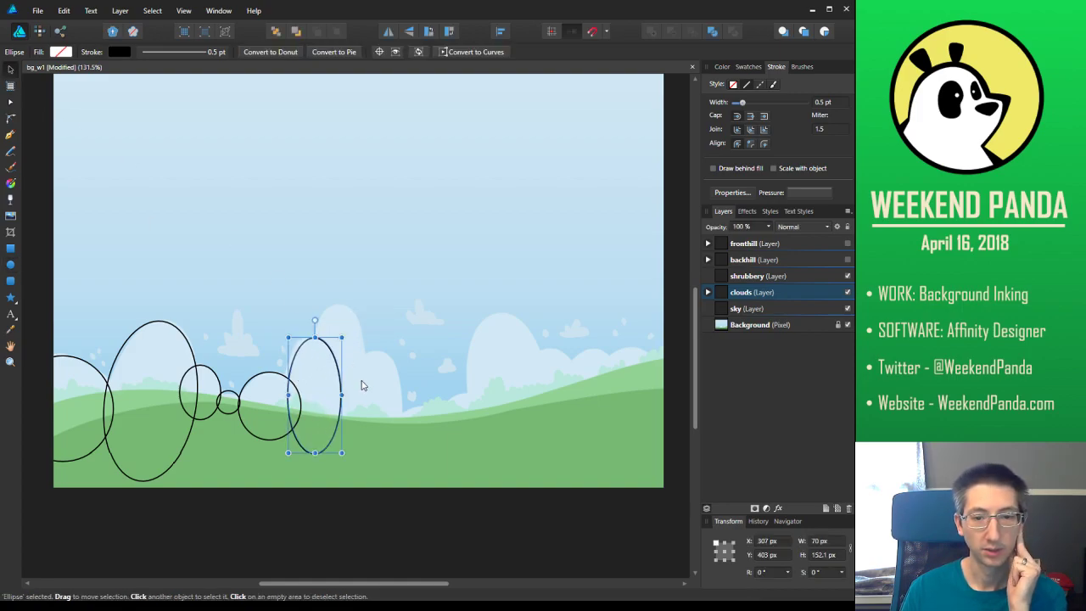
left_click_drag(341, 378, 330, 407)
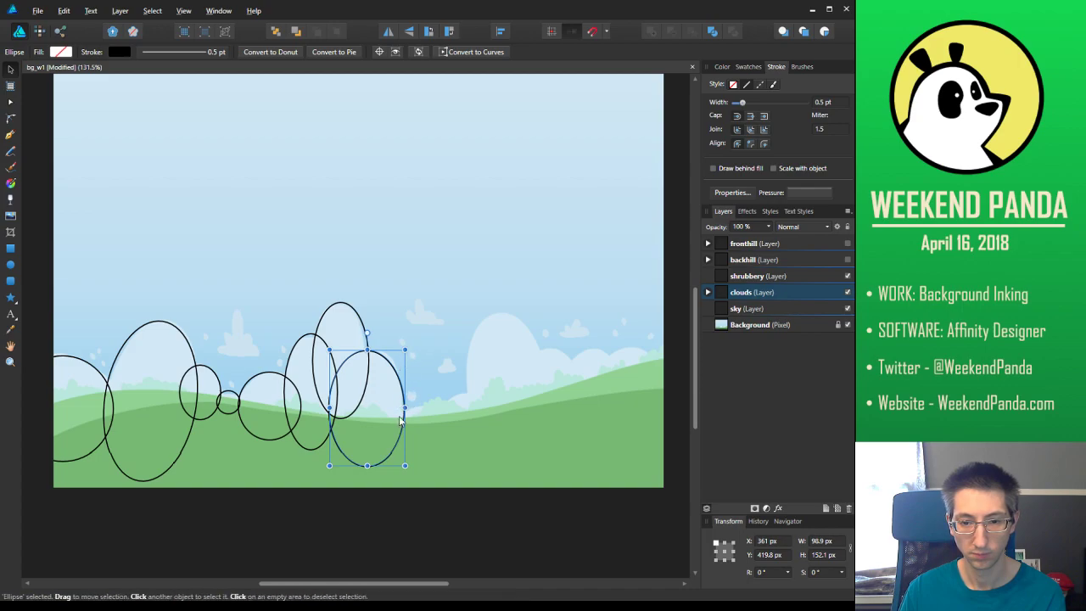
left_click_drag(381, 407, 382, 405)
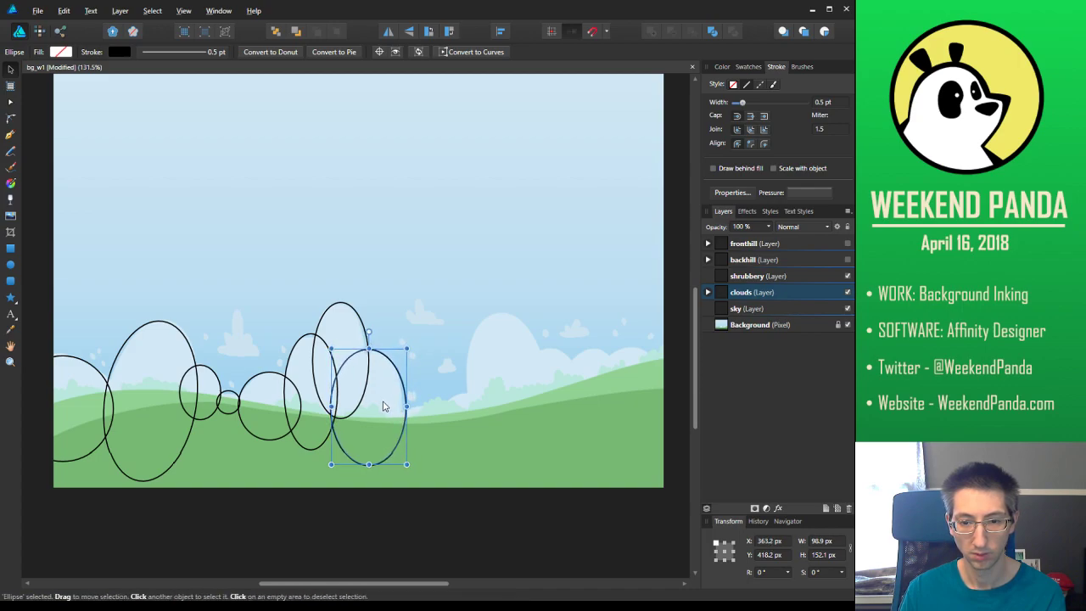
left_click(502, 460)
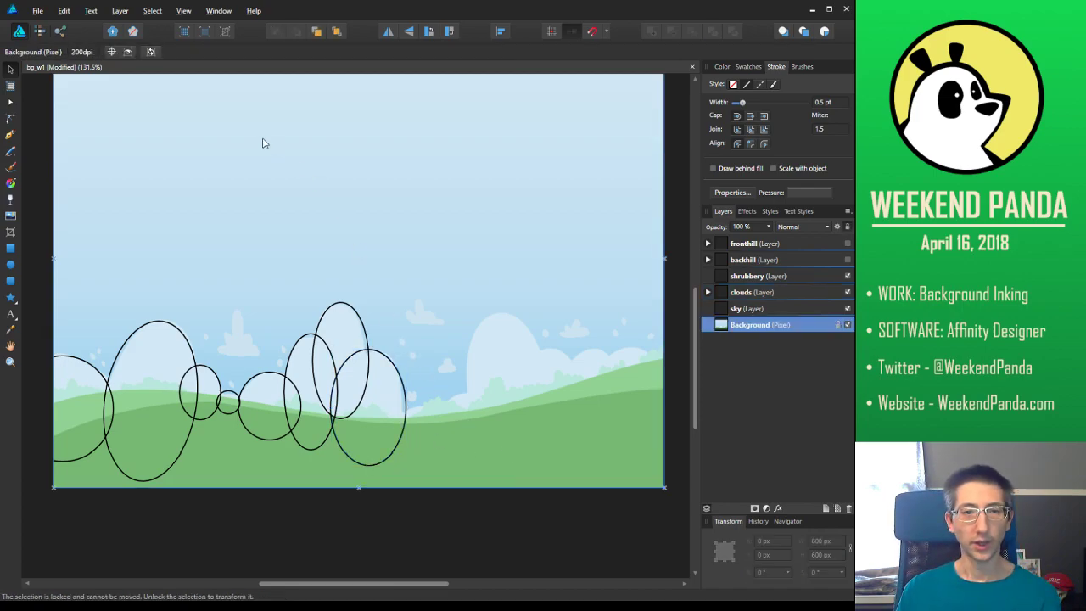
Save the bg_w1 document
left_click(38, 10)
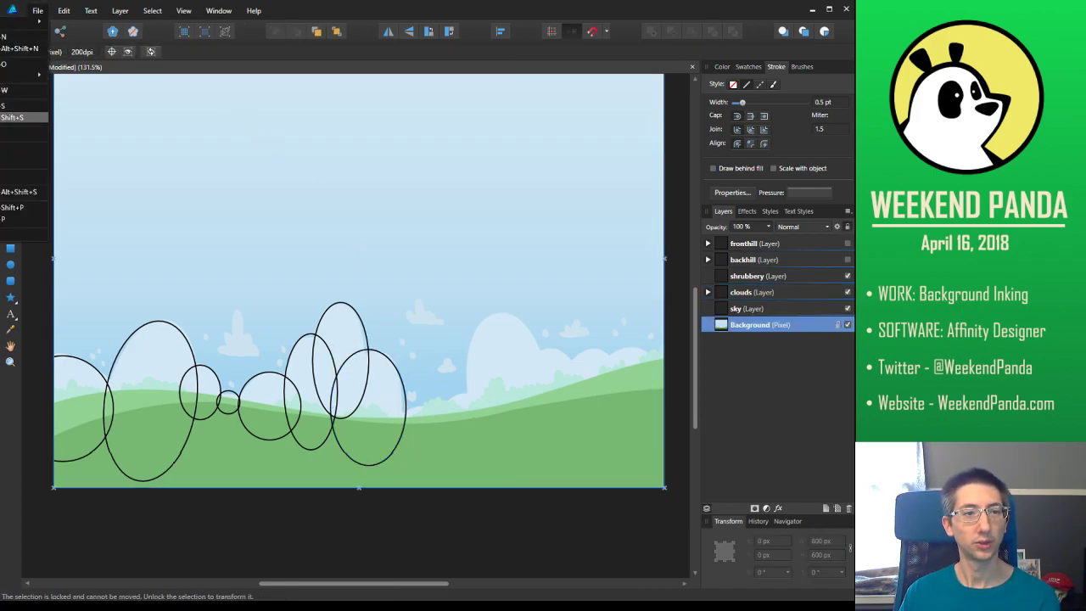
left_click(71, 10)
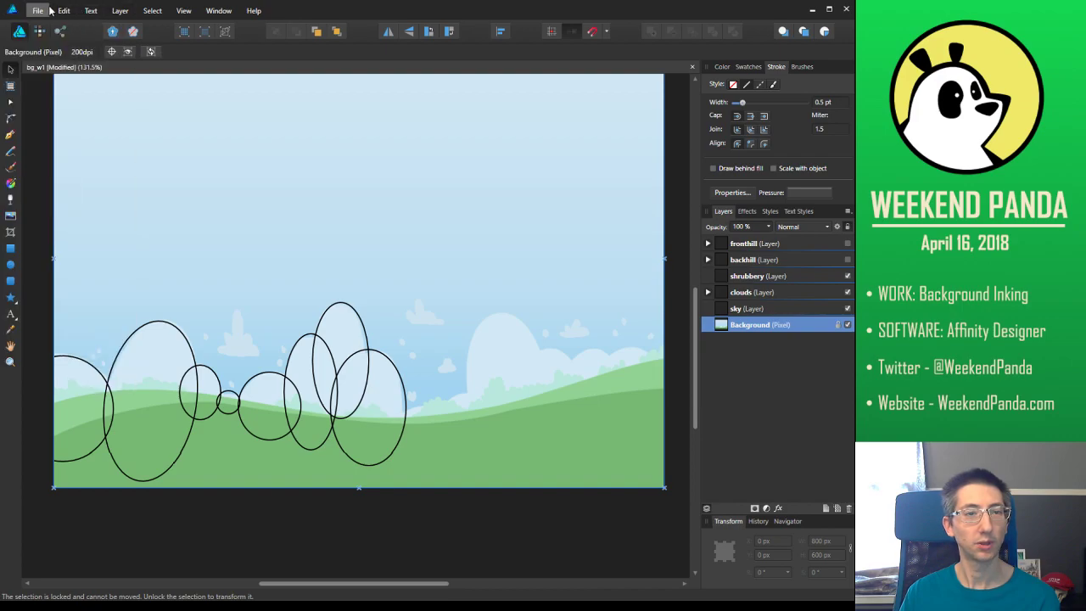
left_click(50, 11)
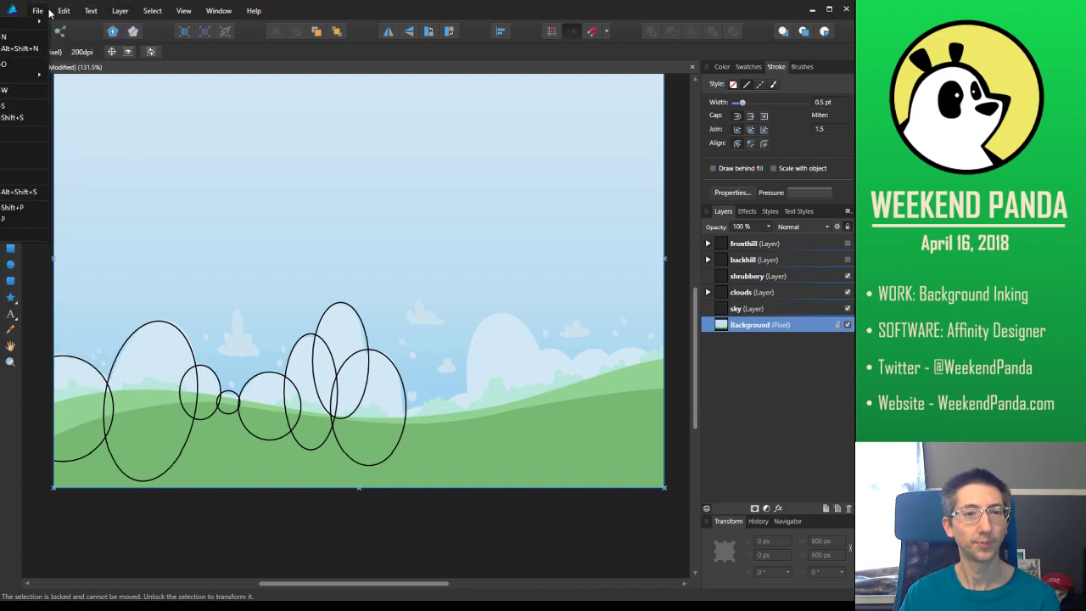
left_click(3, 108)
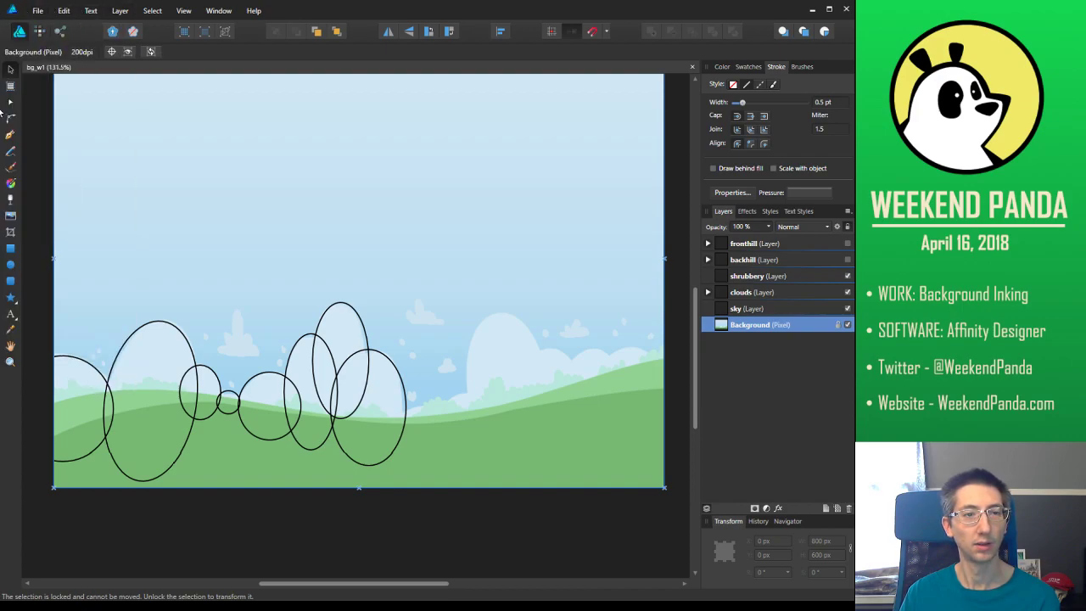
Draw two flat overlapping ellipses over the low clouds beyond the third cloud, the second one about 100 × 68 px
left_click(10, 264)
left_click_drag(395, 439, 452, 403)
left_click_drag(431, 442, 507, 391)
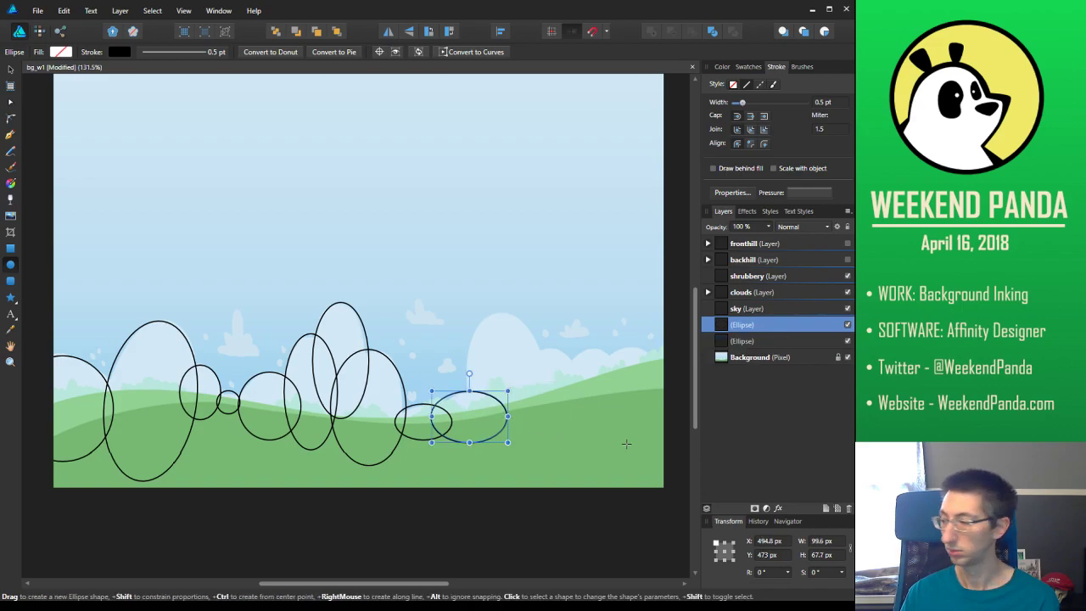
Draw a tall ellipse about 100 × 174 px, tilt it about 6.1° to fit the rightmost cloud's tall bump, and deselect it
left_click_drag(556, 441, 548, 308)
key("v")
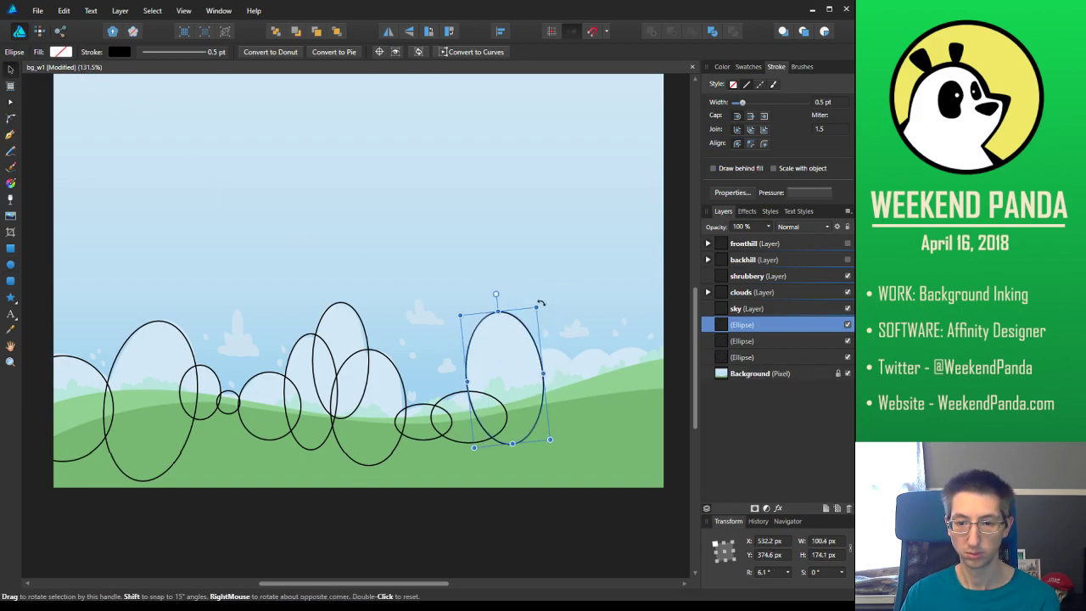
left_click(553, 524)
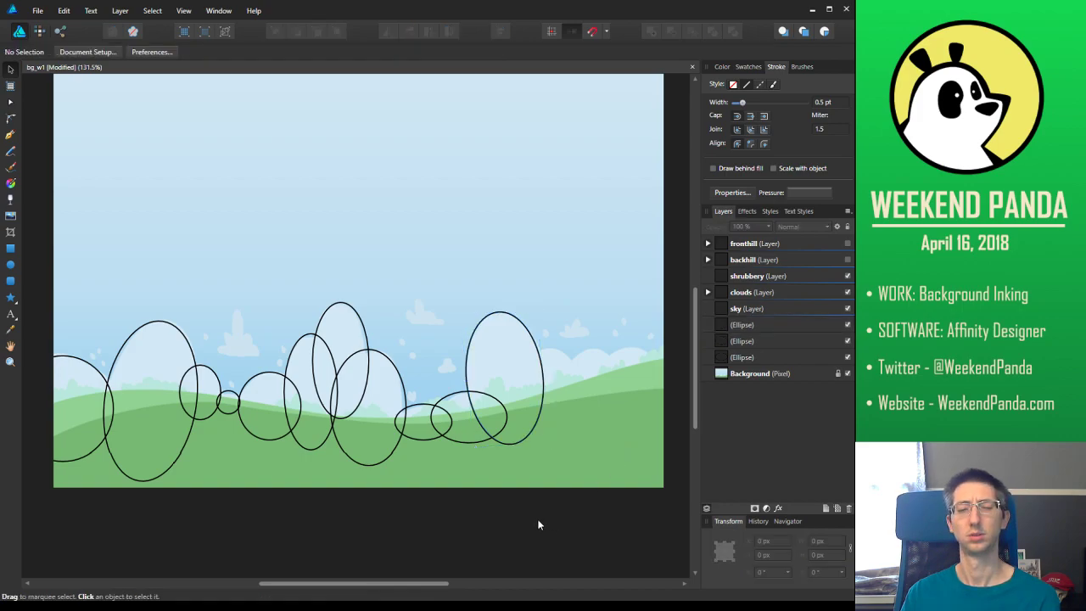
Tilt the third cloud's tallest ellipse to about -3.1°, shift it to match the outline, and deselect it
left_click(360, 329)
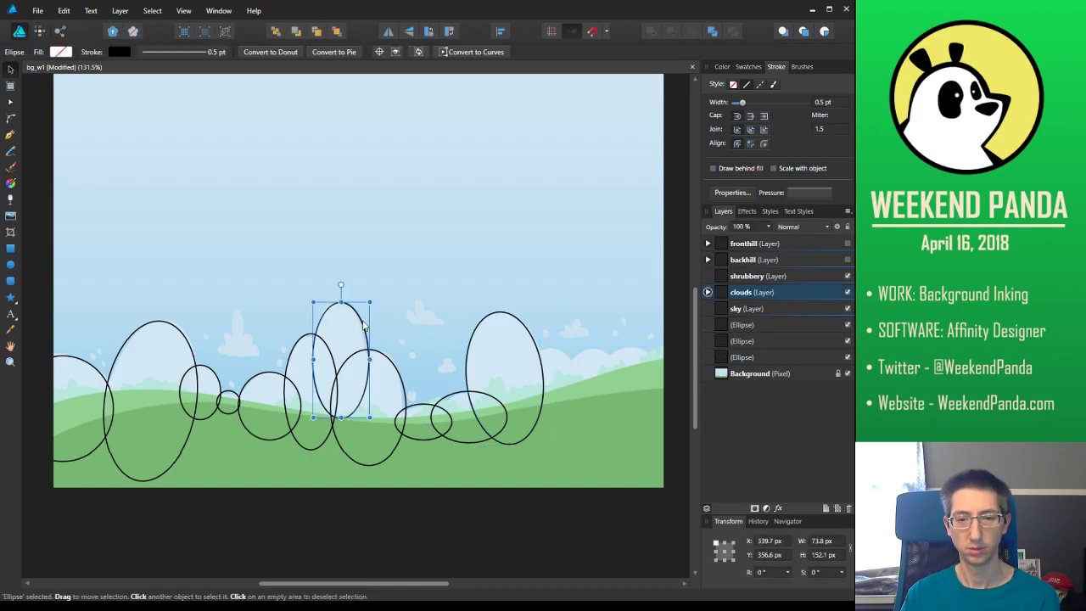
left_click_drag(380, 297, 360, 322)
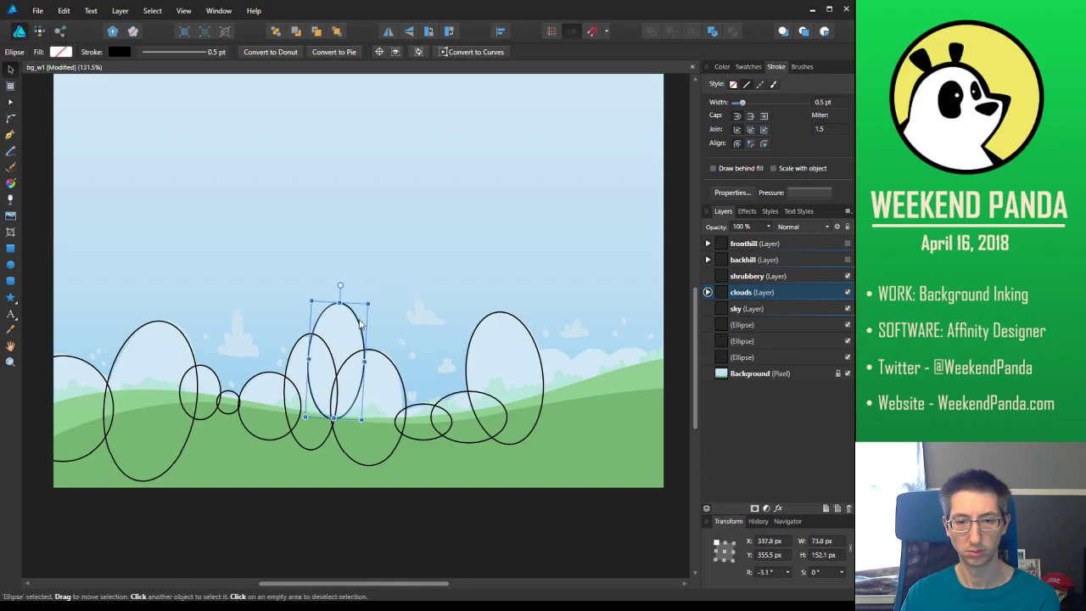
left_click(499, 526)
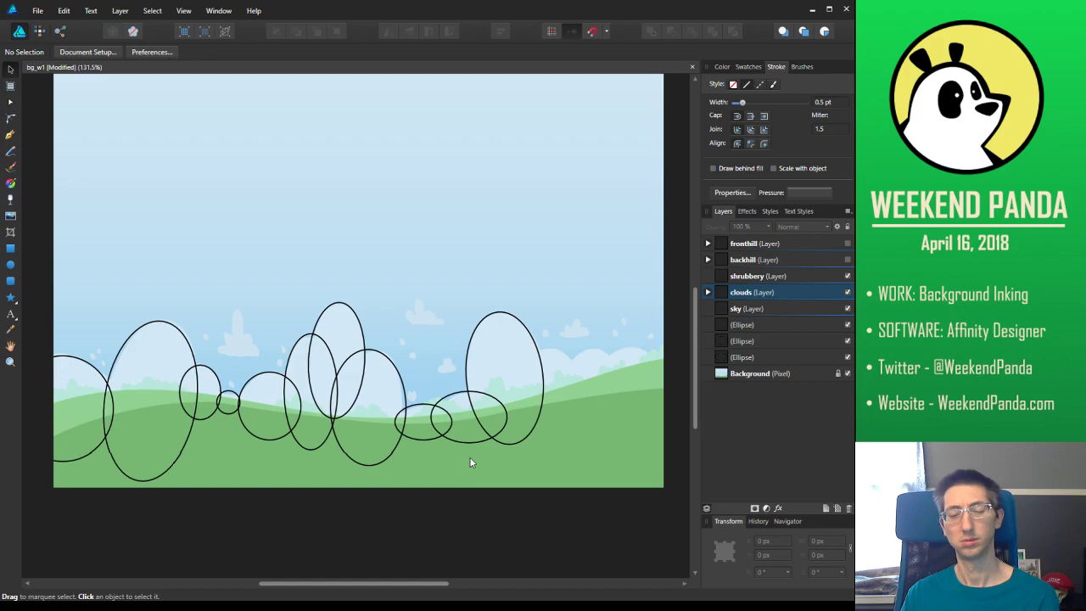
Increase the tilt of the tall ellipse over the rightmost cloud to about 8.3° and save the document
left_click(520, 324)
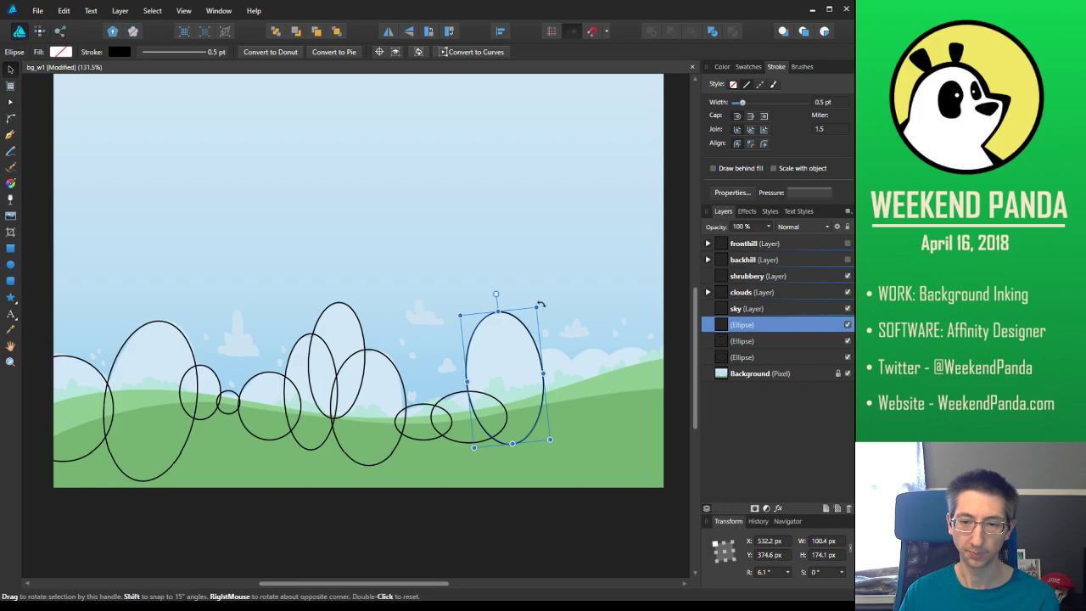
left_click_drag(538, 303, 544, 297)
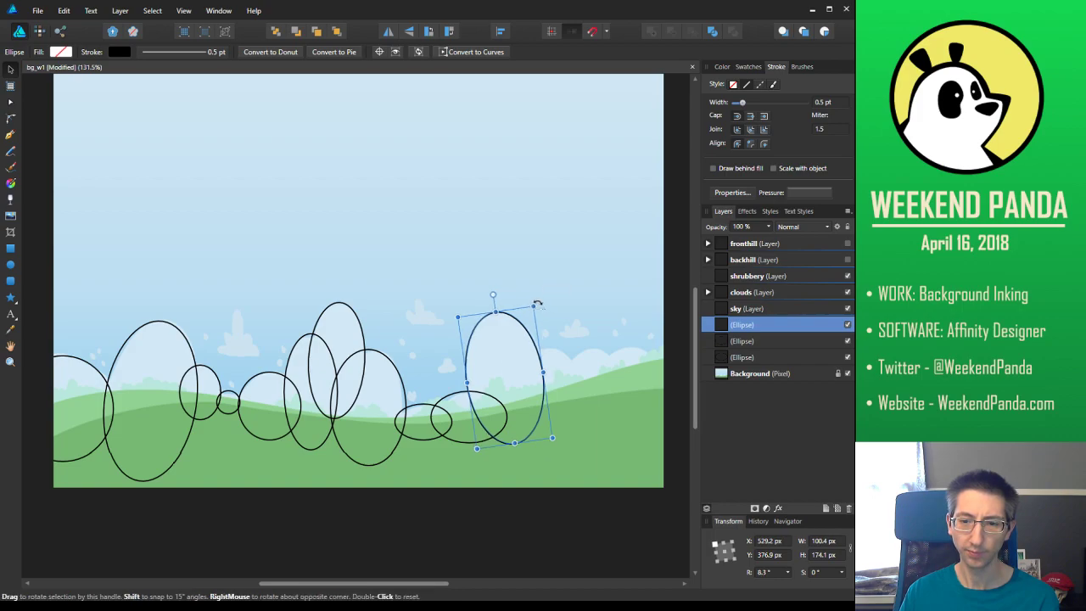
left_click(555, 536)
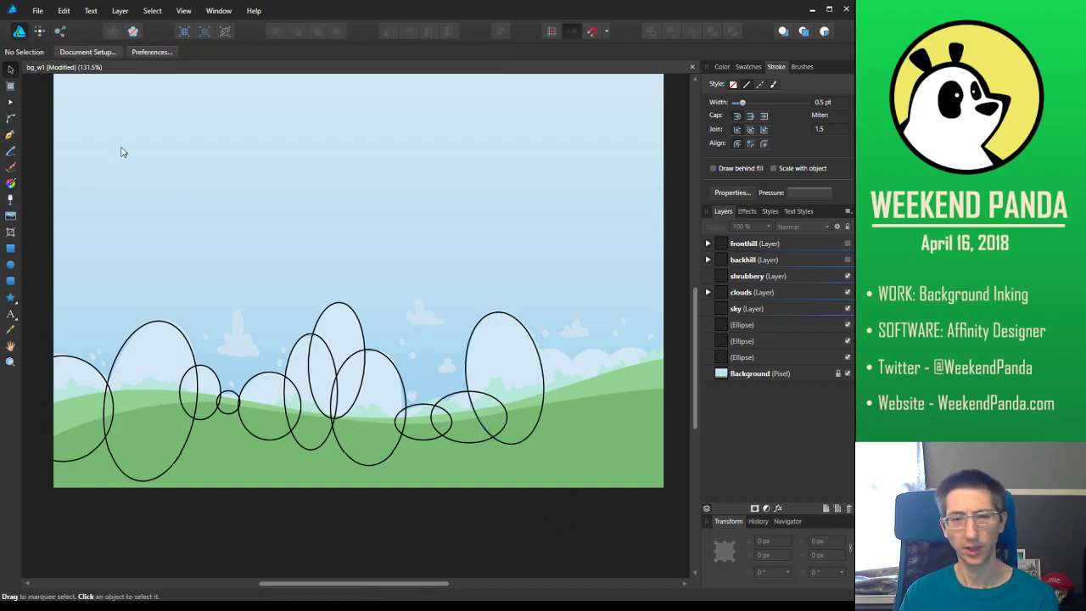
Draw an ellipse about 72 × 99 px, tilt it about 9.1° and fit it to the bump right of the rightmost cloud's tall one
left_click(10, 264)
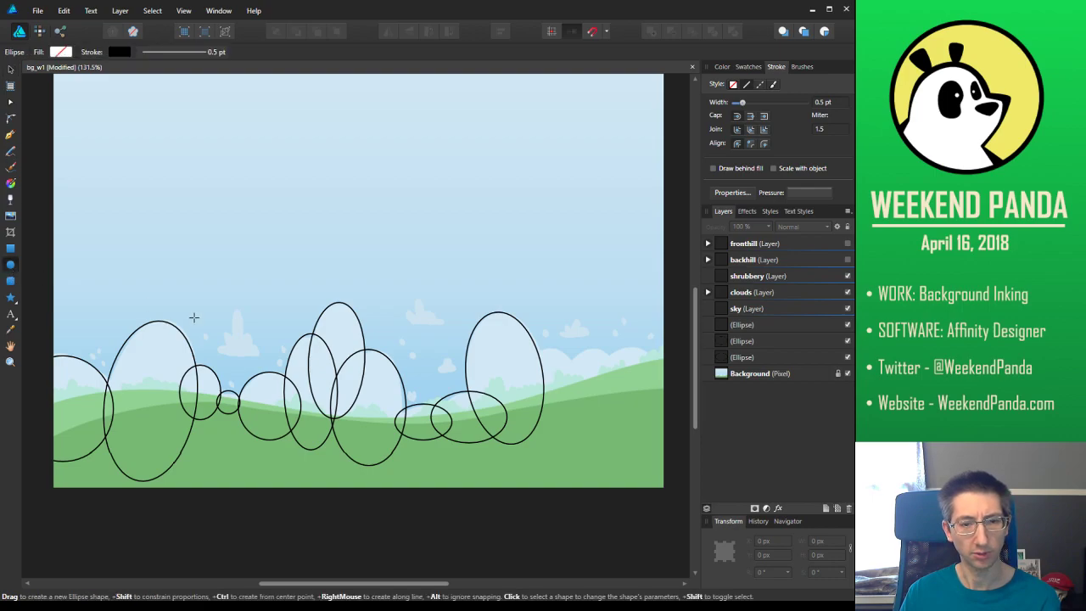
left_click_drag(536, 423, 591, 348)
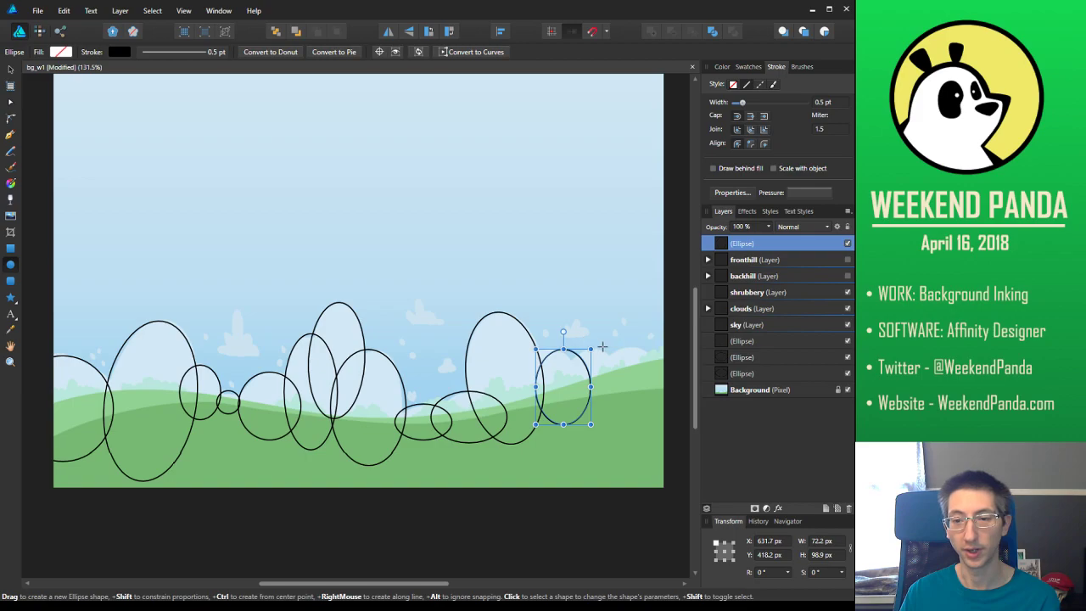
left_click_drag(595, 345, 588, 344)
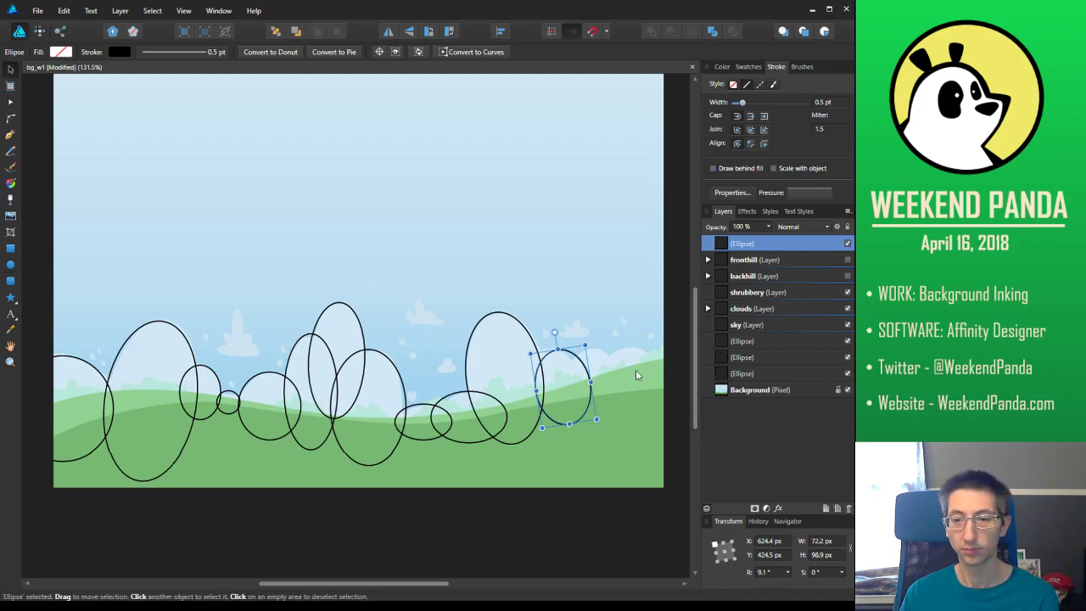
left_click_drag(577, 362, 564, 359)
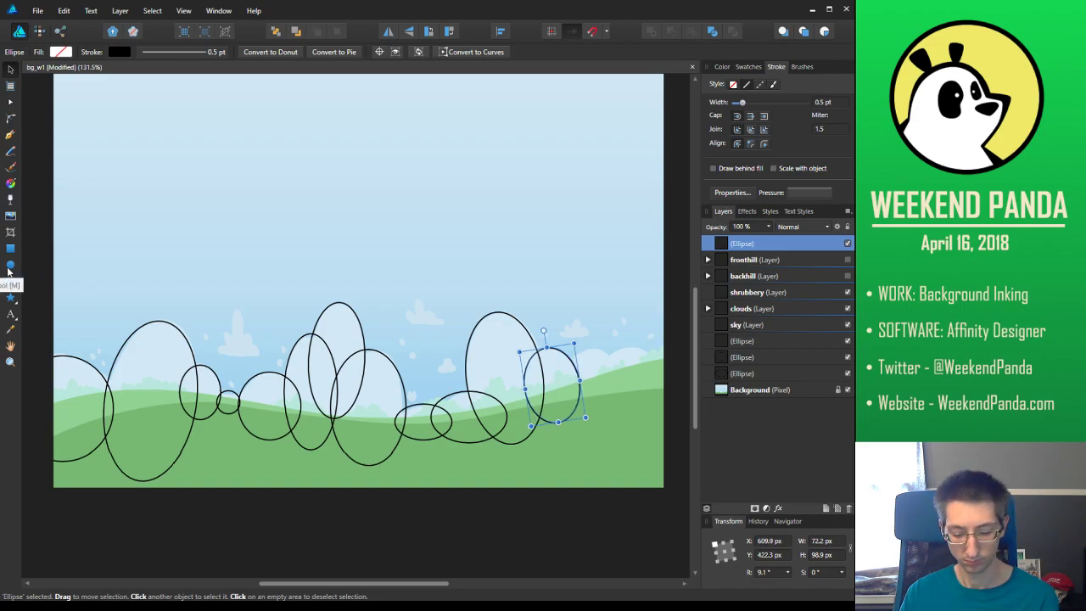
key("m")
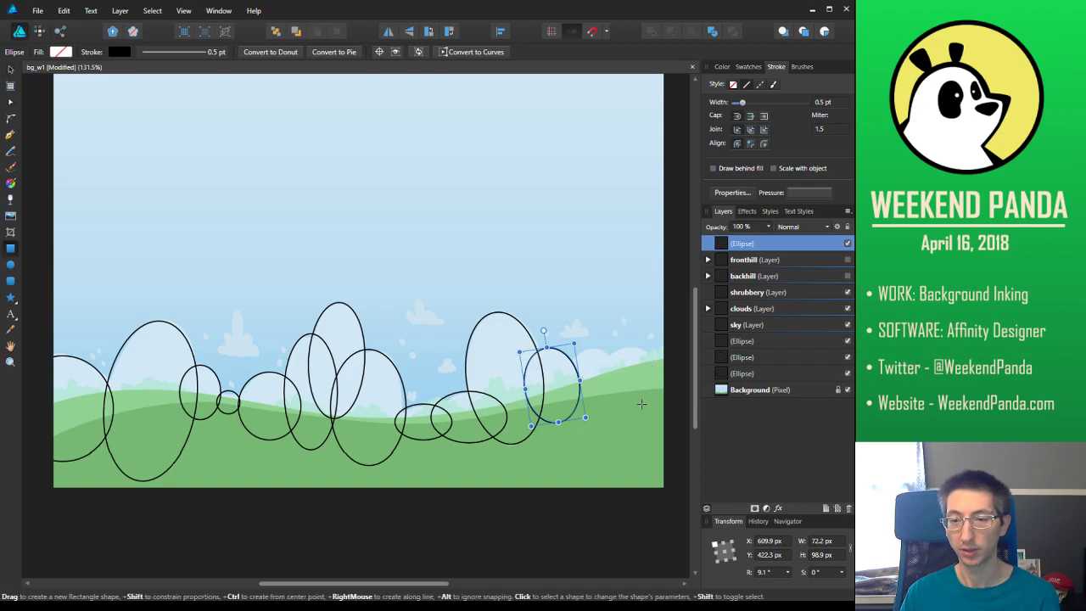
left_click_drag(573, 402, 612, 355)
key("ctrl+z")
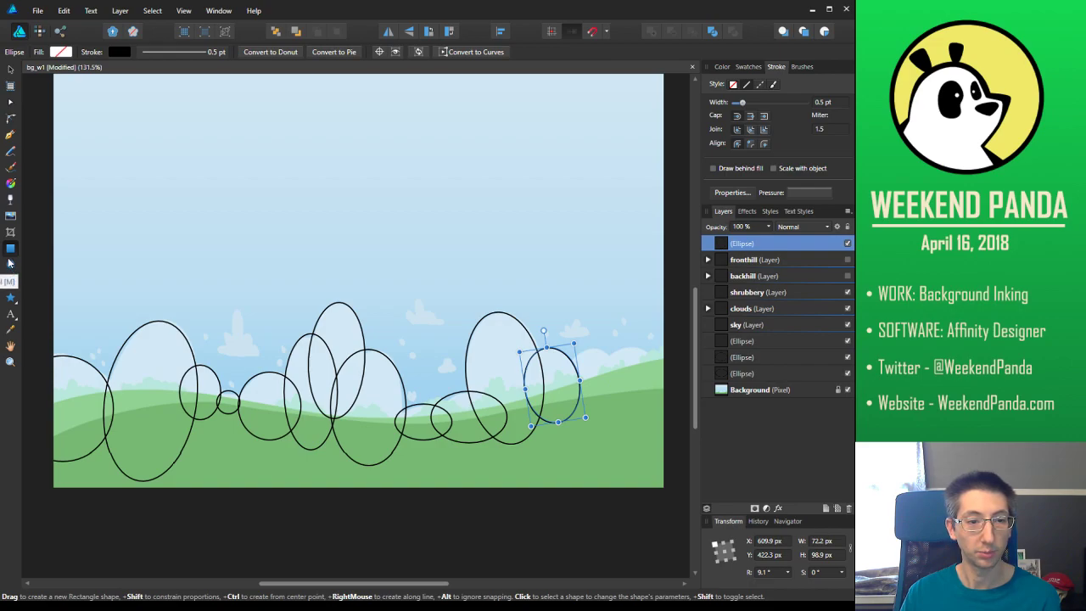
left_click(10, 266)
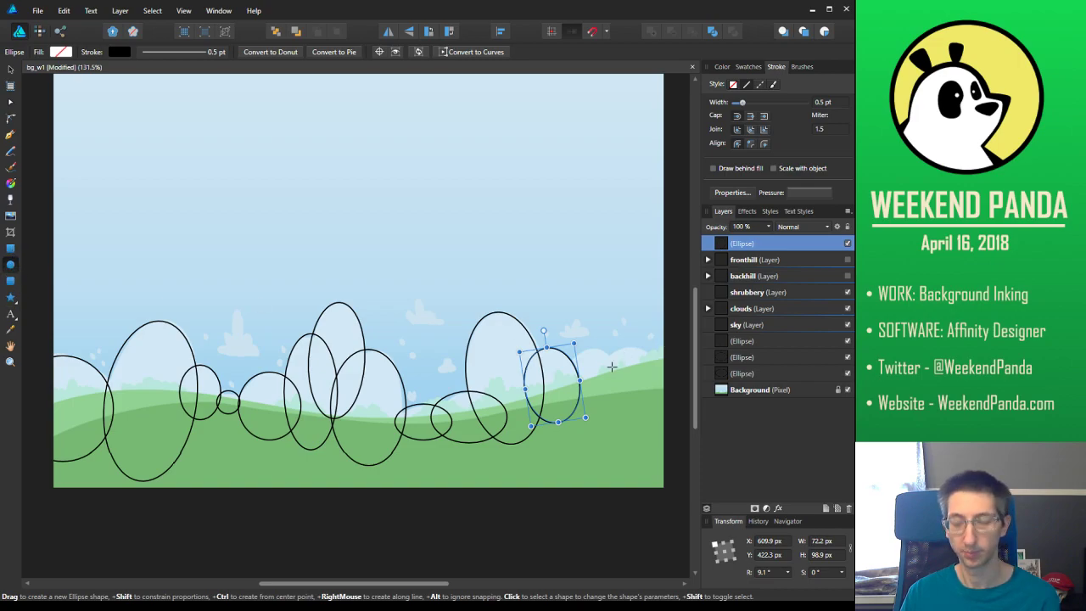
key("v")
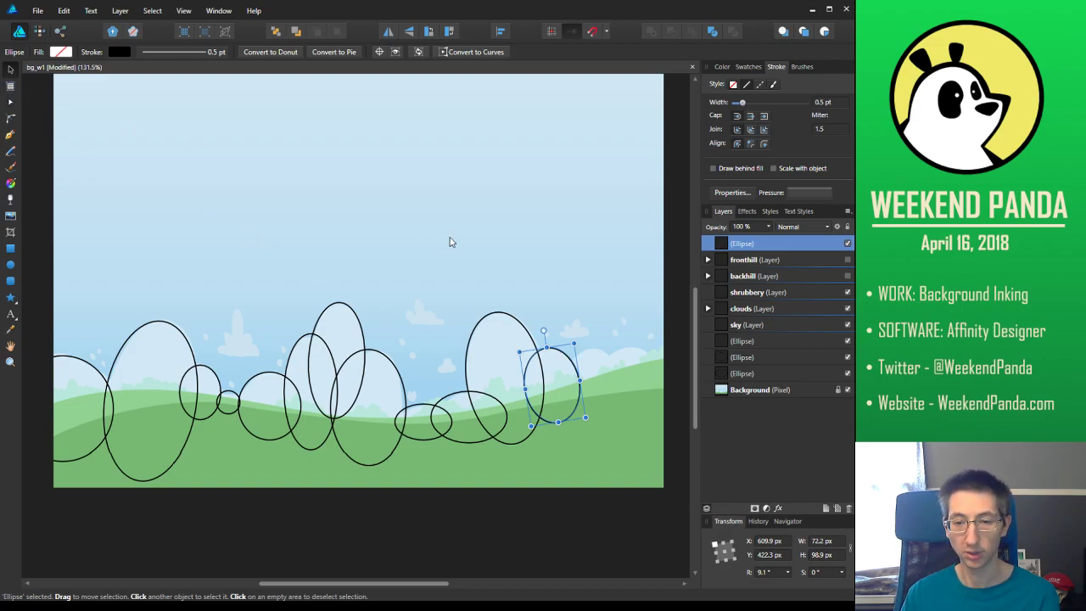
key("m")
key("m")
key("m")
key("m")
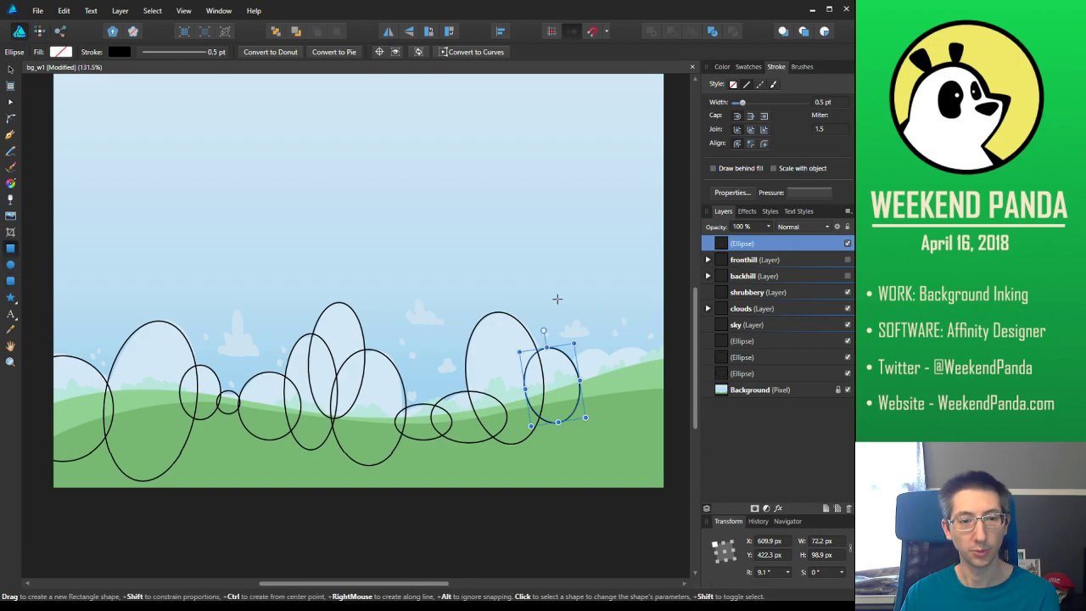
key("m")
key("m")
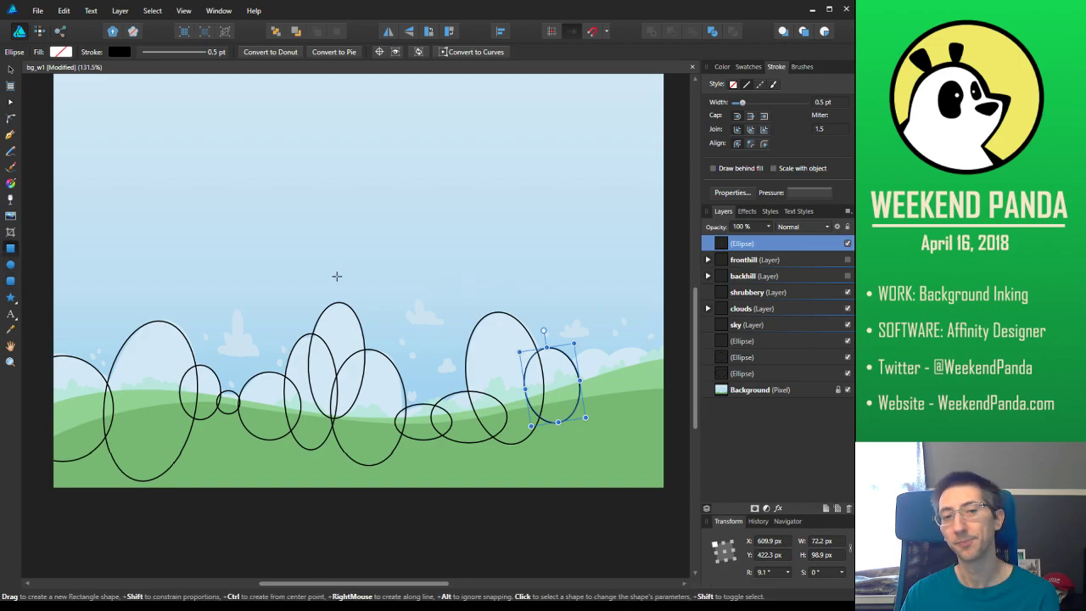
Draw a nearly round ellipse over the low cloud bump just right of the tilted 72 × 99 px ellipse
key("m")
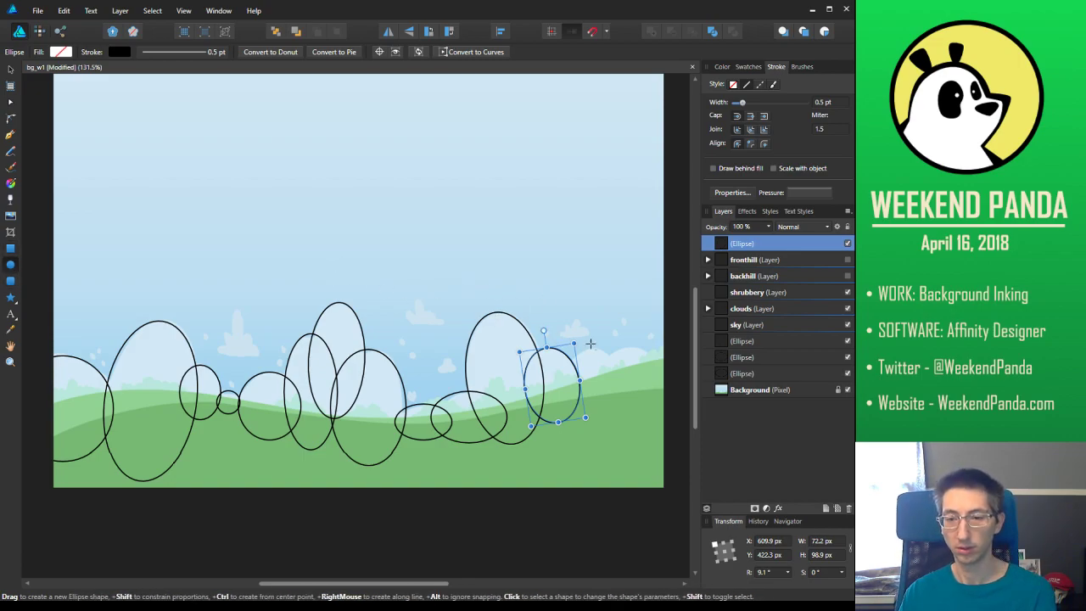
left_click_drag(568, 351, 612, 380)
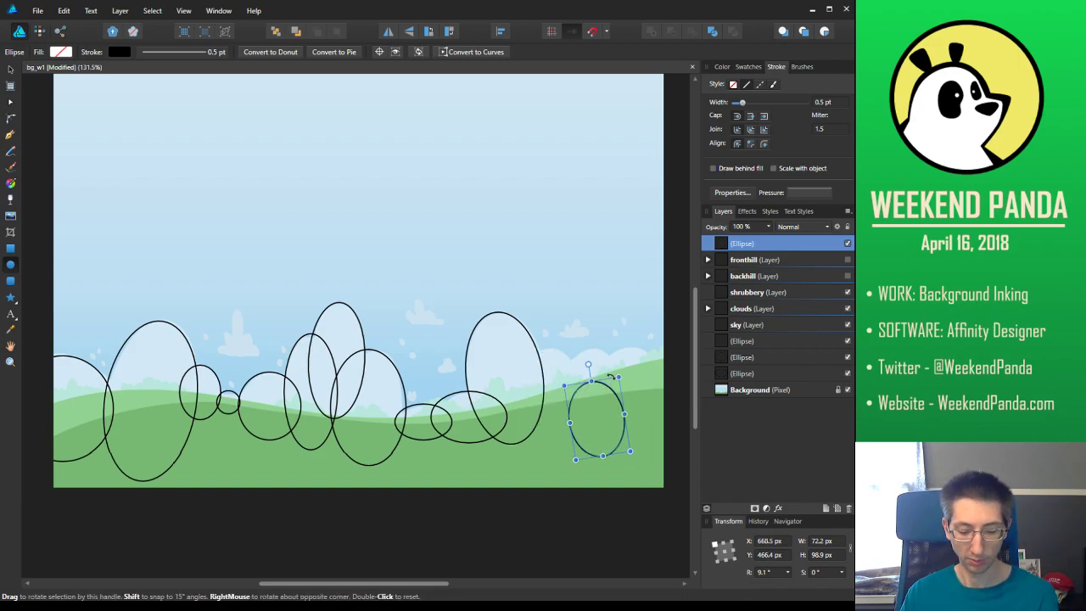
key("ctrl+z")
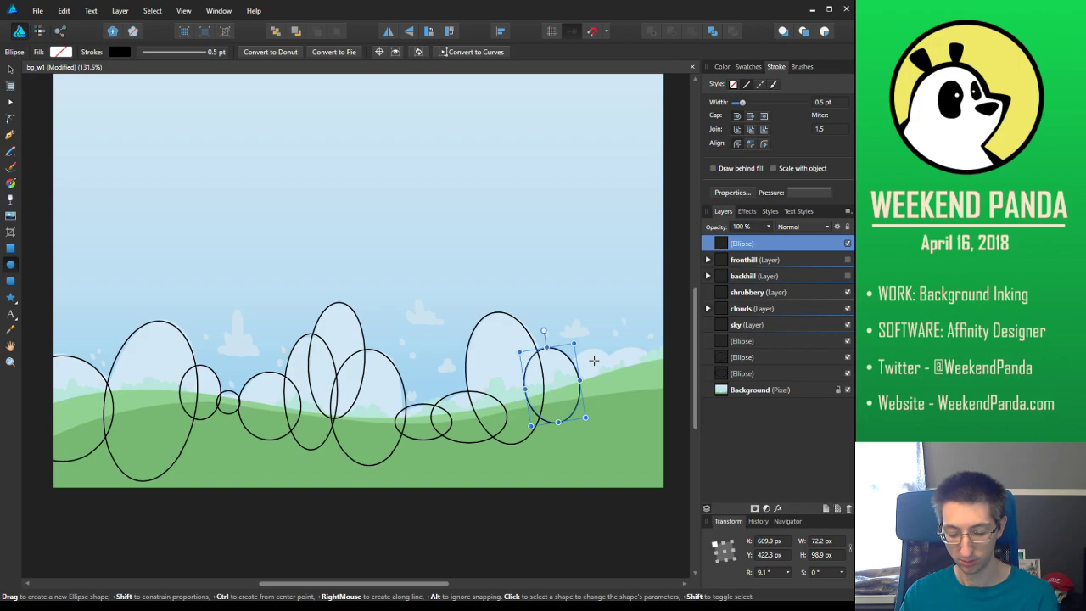
left_click_drag(625, 395, 609, 358)
left_click(588, 303)
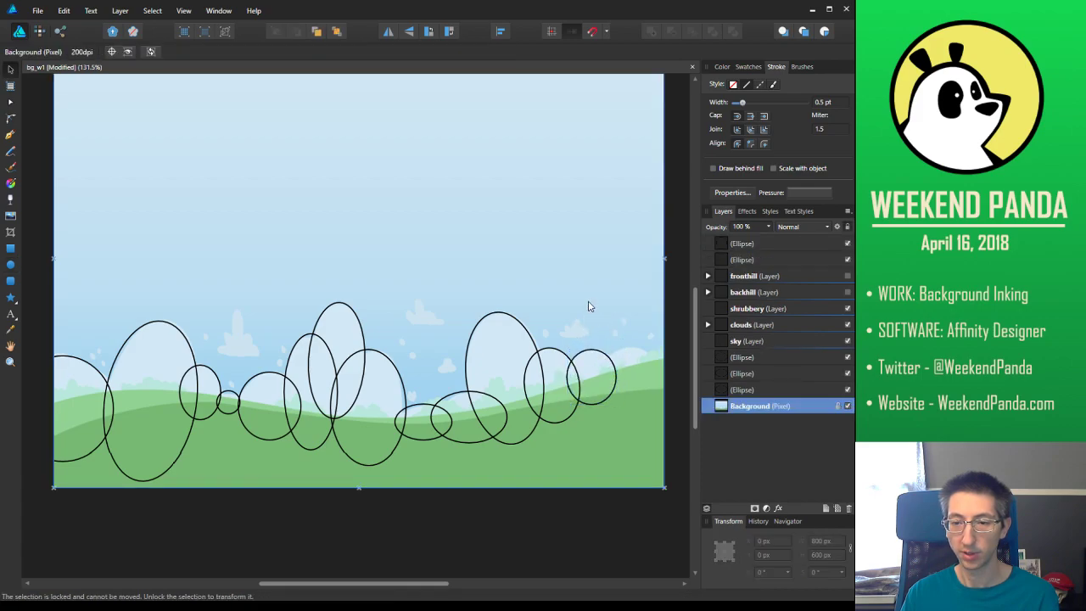
key("e")
key("m")
left_click_drag(611, 391, 650, 353)
key("ctrl+z")
key("a")
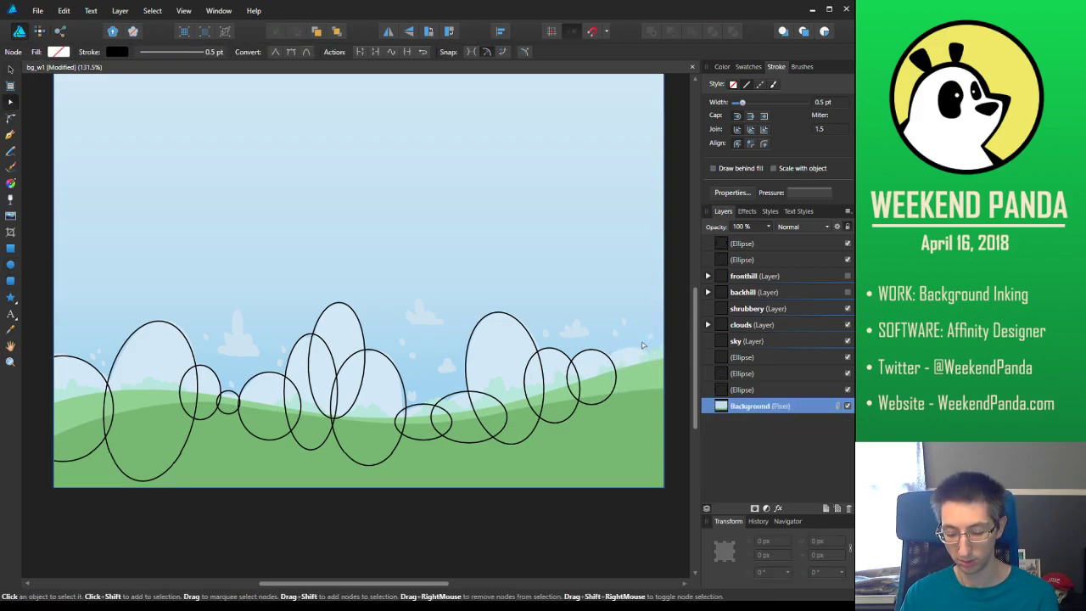
key("m")
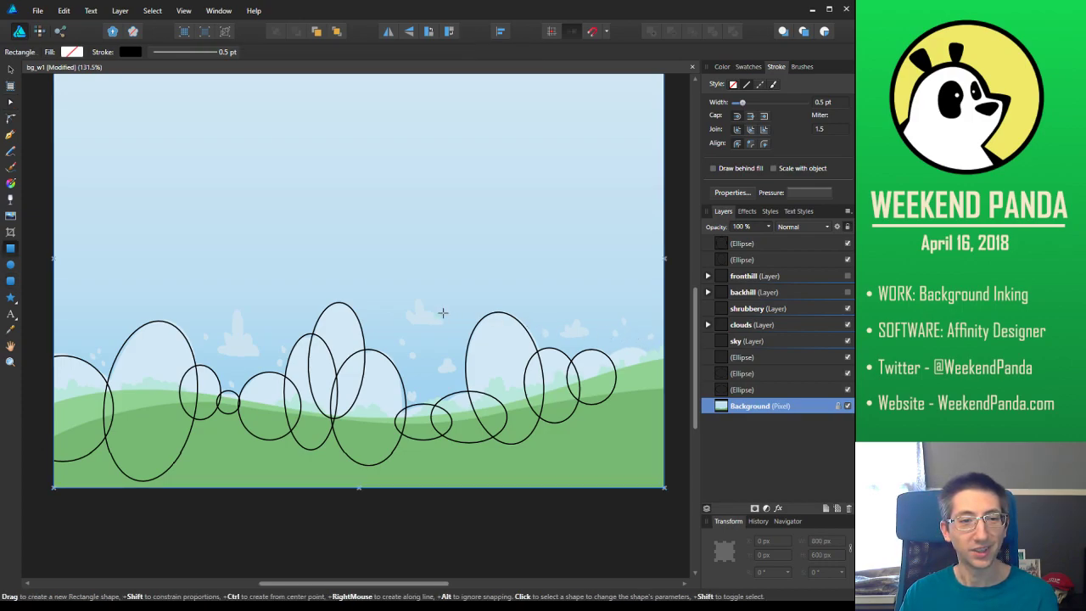
key("e")
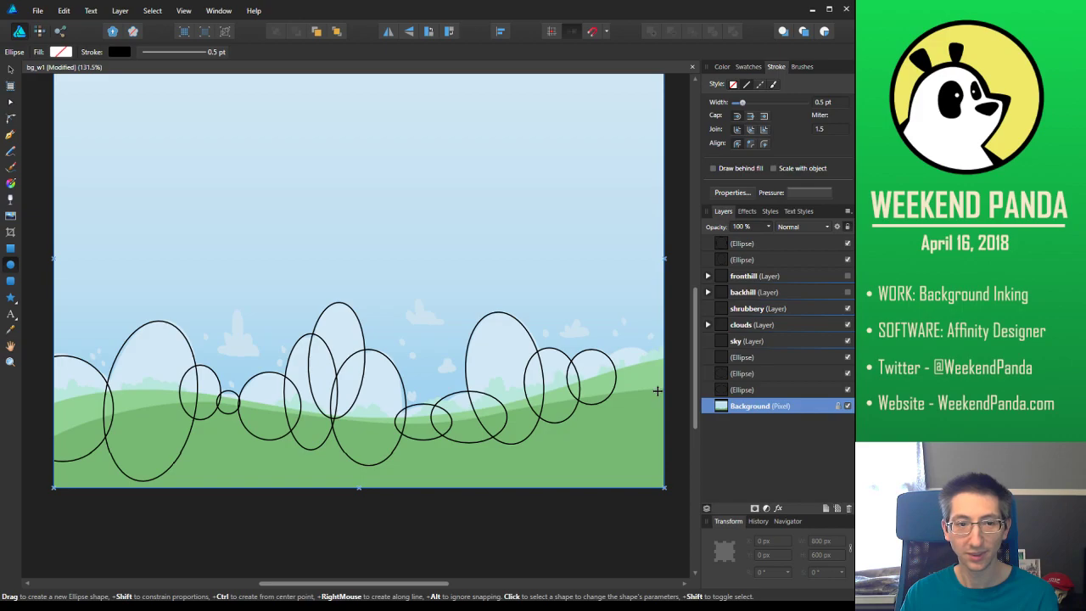
key("m")
key("e")
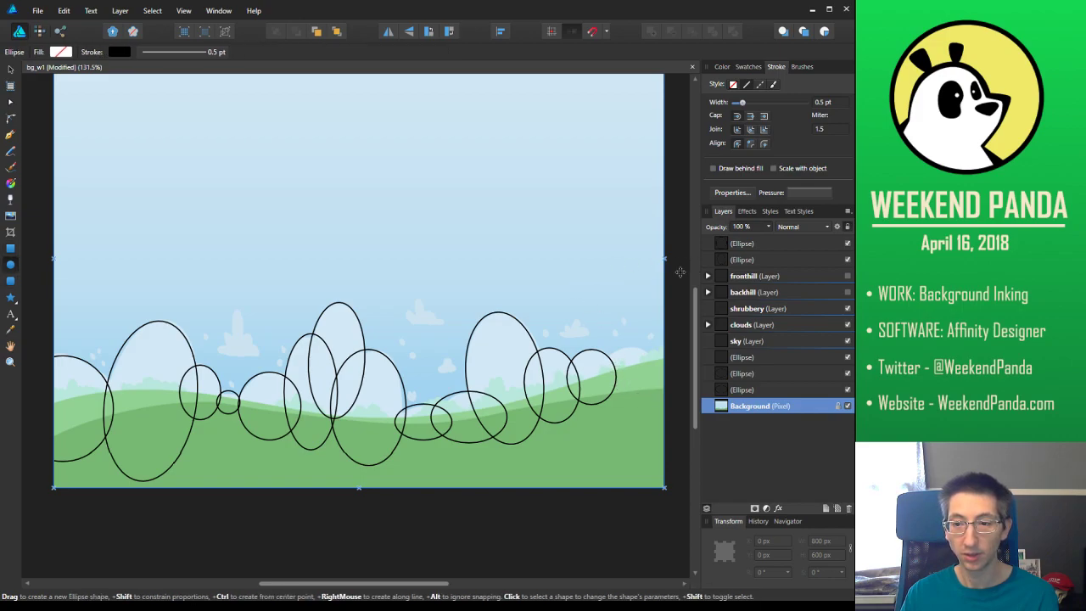
key("ctrl+d")
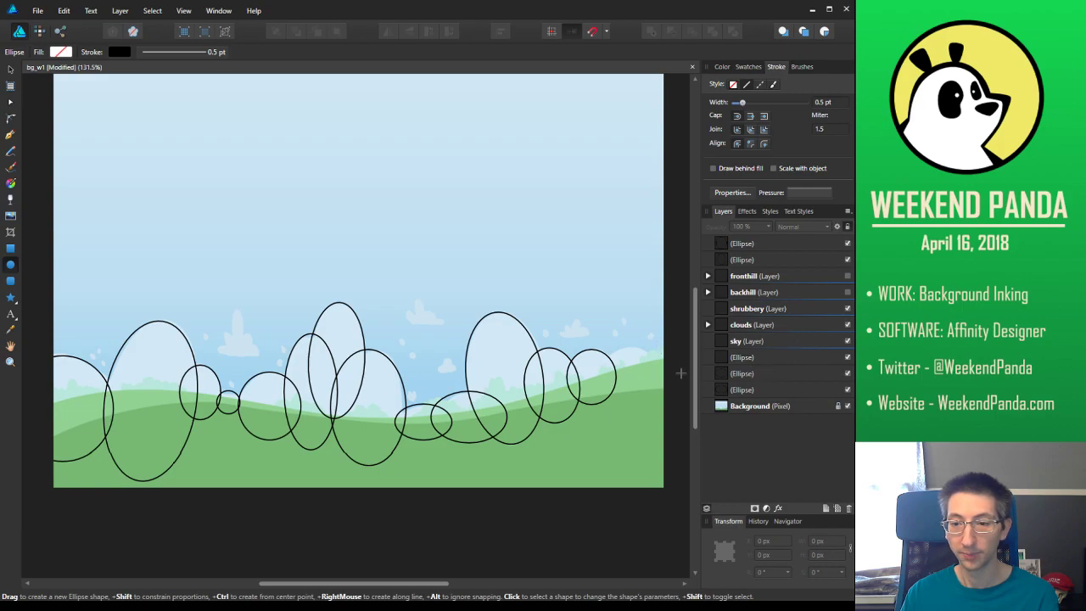
With the clouds layer active, draw an ellipse about 68 × 65 px over the last cloud bump near the canvas's right edge, and deselect it
key("a")
left_click(751, 325)
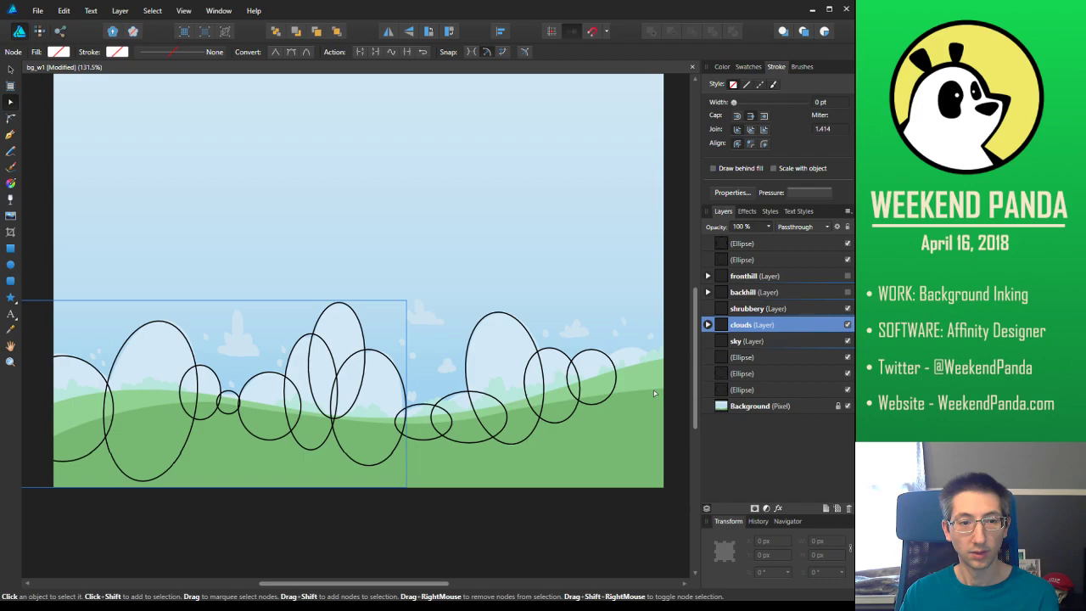
key("e")
left_click_drag(653, 391, 603, 345)
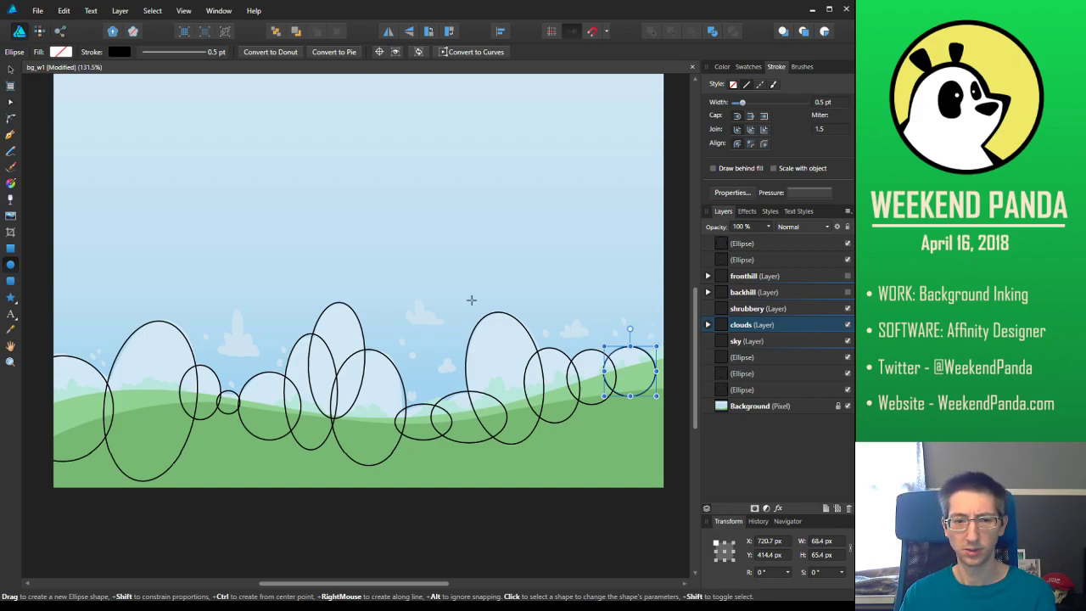
left_click(11, 71)
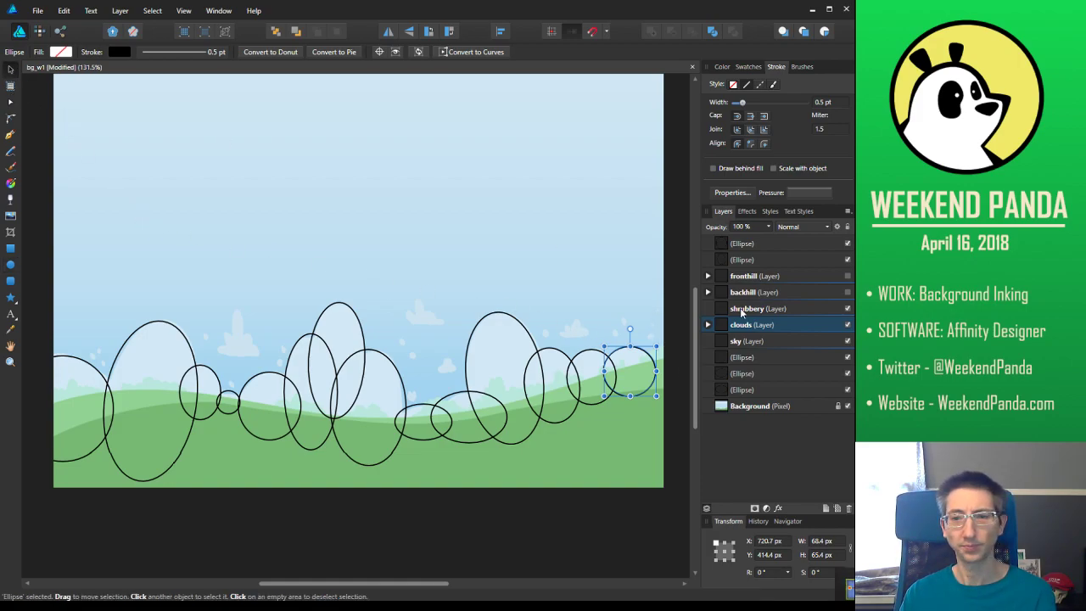
left_click(679, 374)
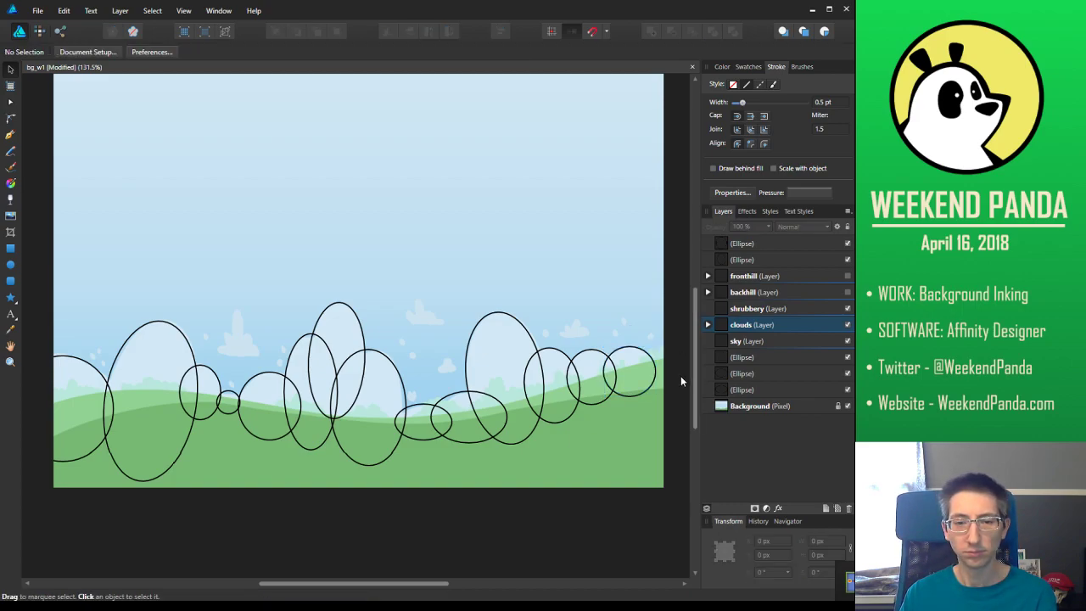
Move the three loose ellipses listed between the sky layer and the background into the clouds layer
left_click(771, 362)
left_click(770, 374)
left_click(772, 389)
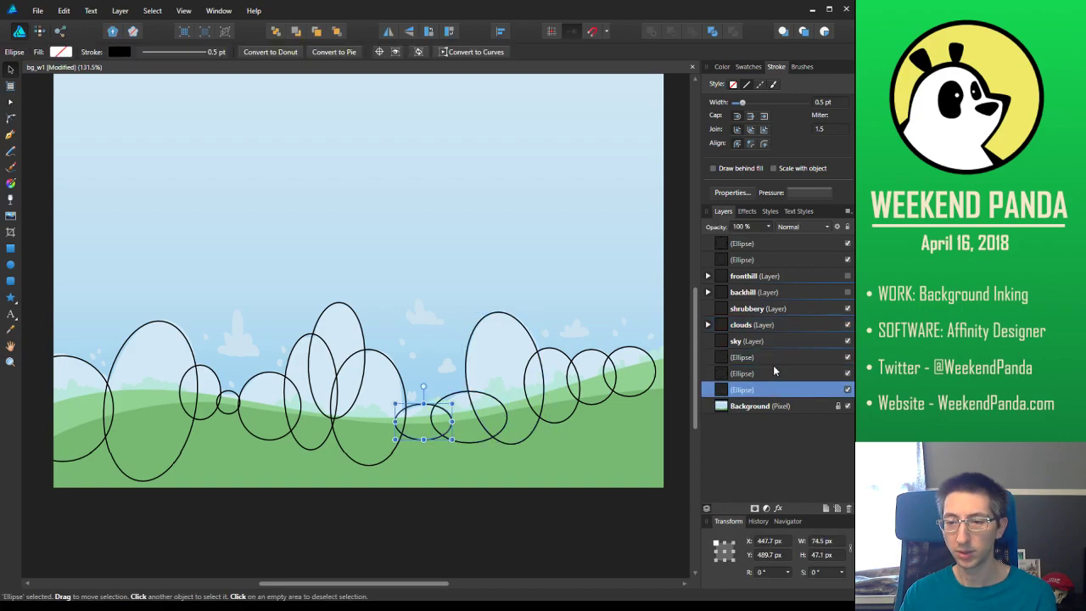
left_click(771, 359, "shift")
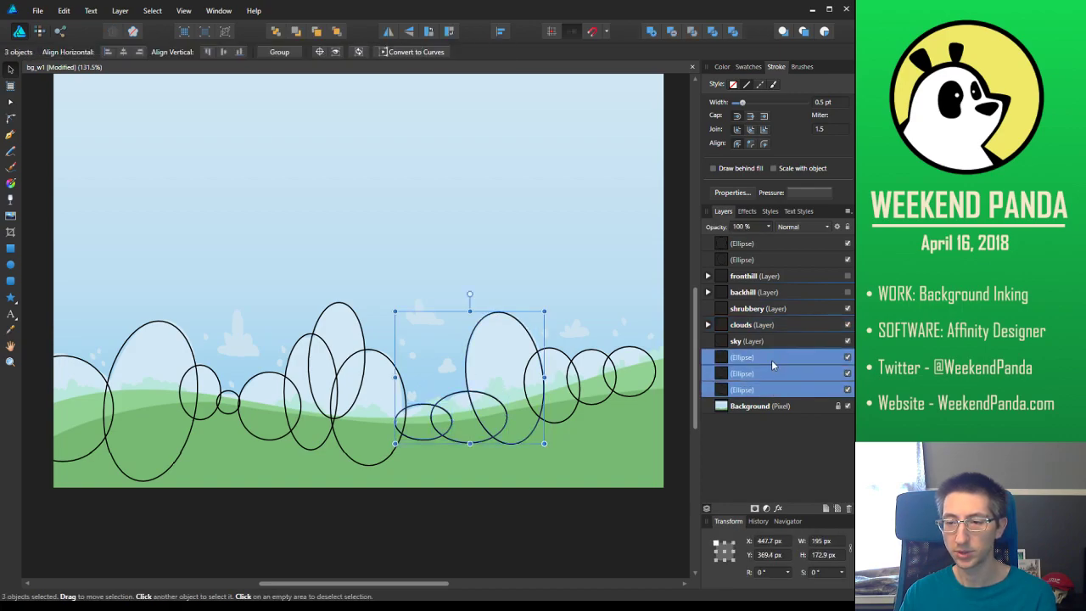
left_click(708, 325)
scroll(772, 443, "down", 1)
left_click_drag(771, 421, 767, 341)
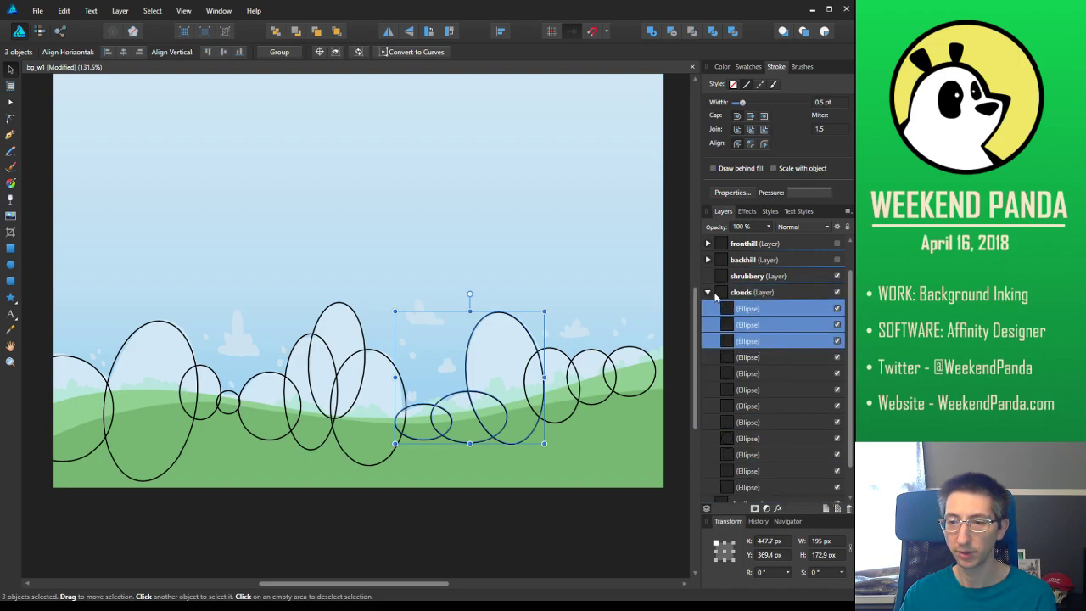
left_click(709, 294)
left_click(765, 327)
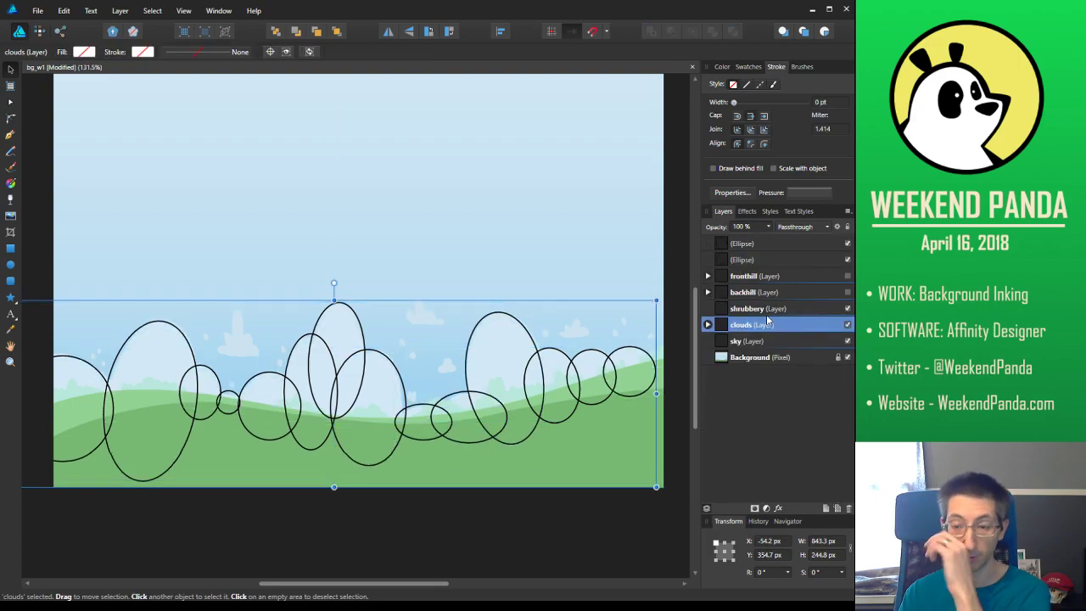
left_click(707, 324)
left_click(754, 342)
scroll(761, 355, "down", 2)
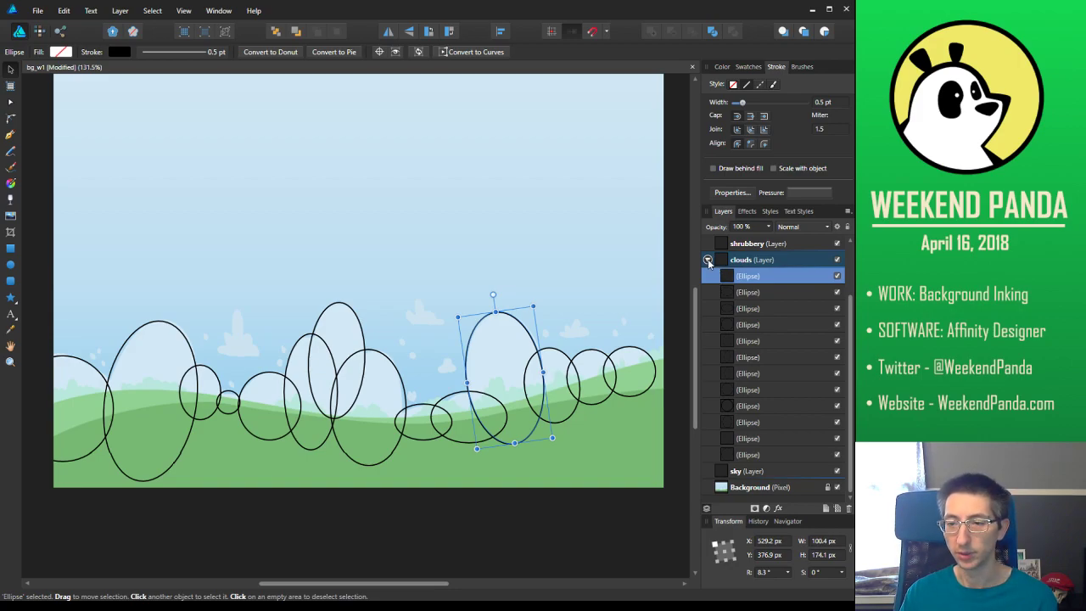
left_click(708, 262)
left_click(761, 340)
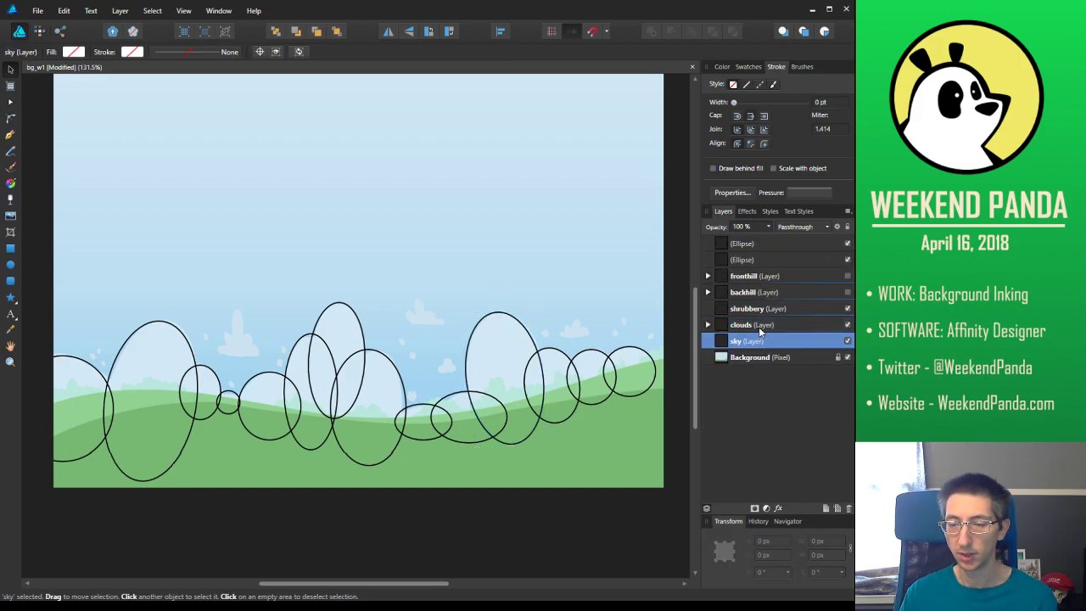
Group all the ellipses inside the clouds layer
left_click(759, 330)
left_click(708, 325)
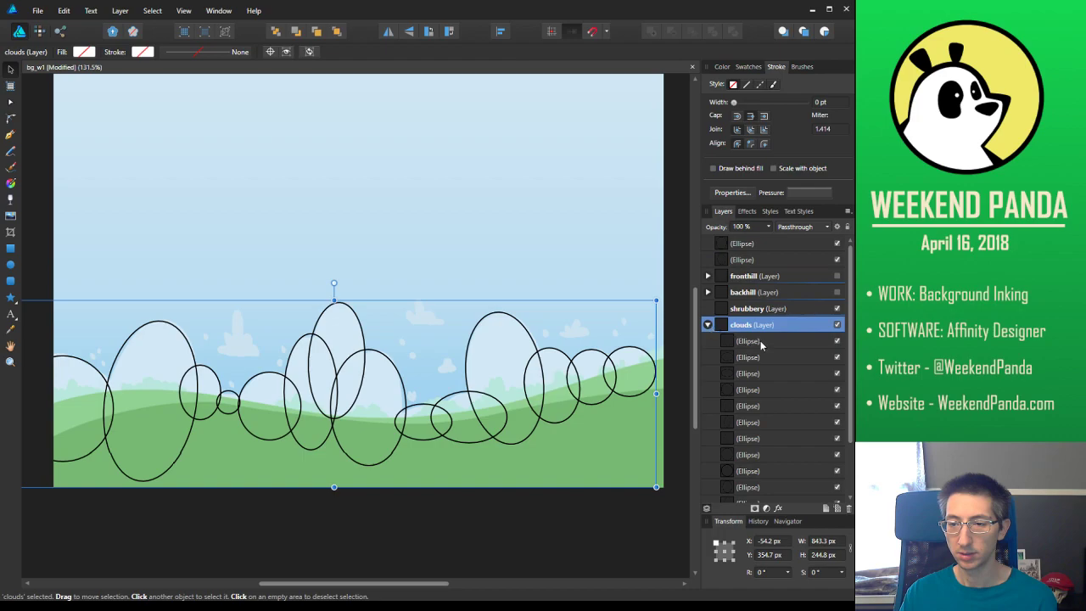
left_click(760, 340)
scroll(767, 347, "down", 1)
scroll(779, 434, "down", 2)
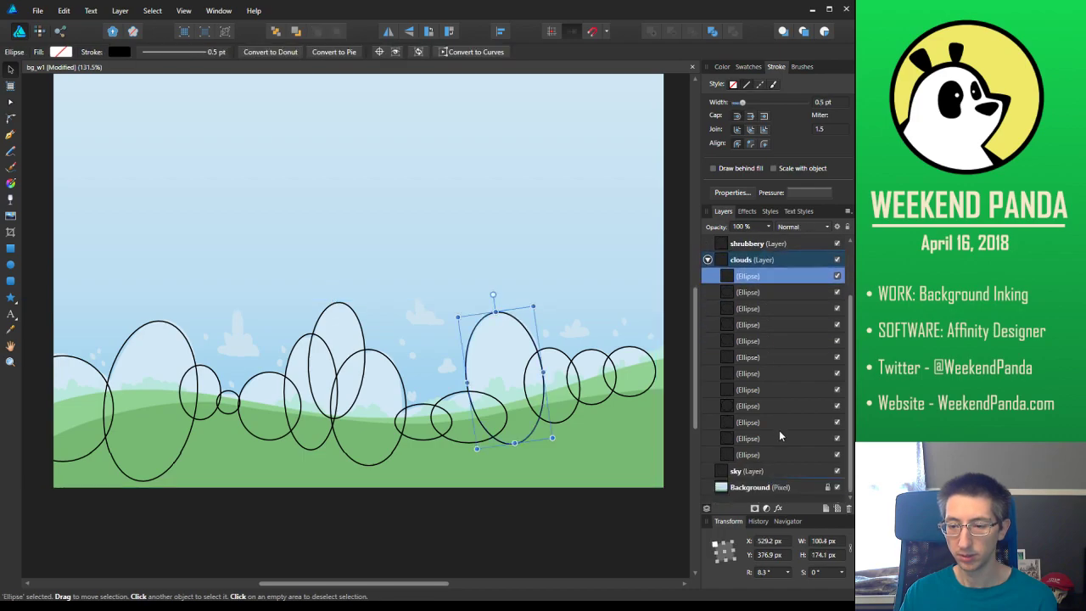
left_click(767, 453, "shift")
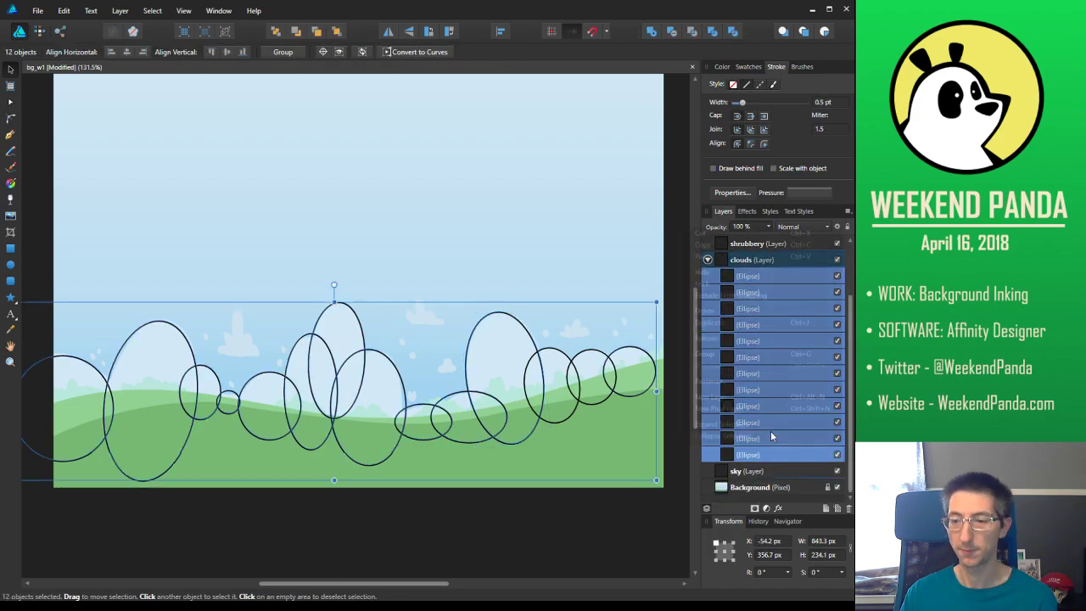
right_click(767, 447)
left_click(726, 350)
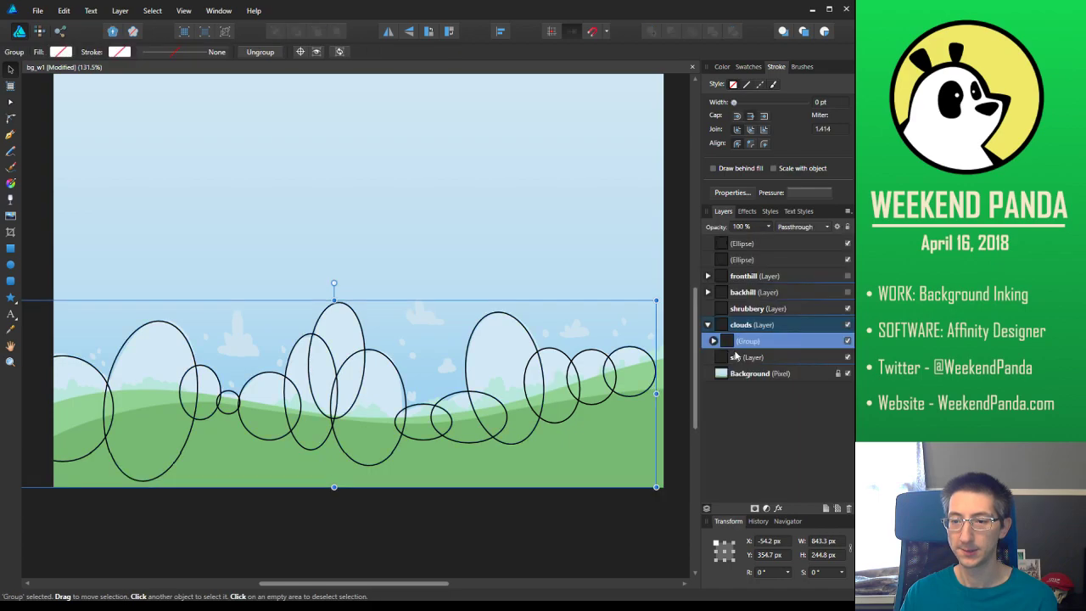
Rename the new ellipse group as bigclouds
double_click(748, 340)
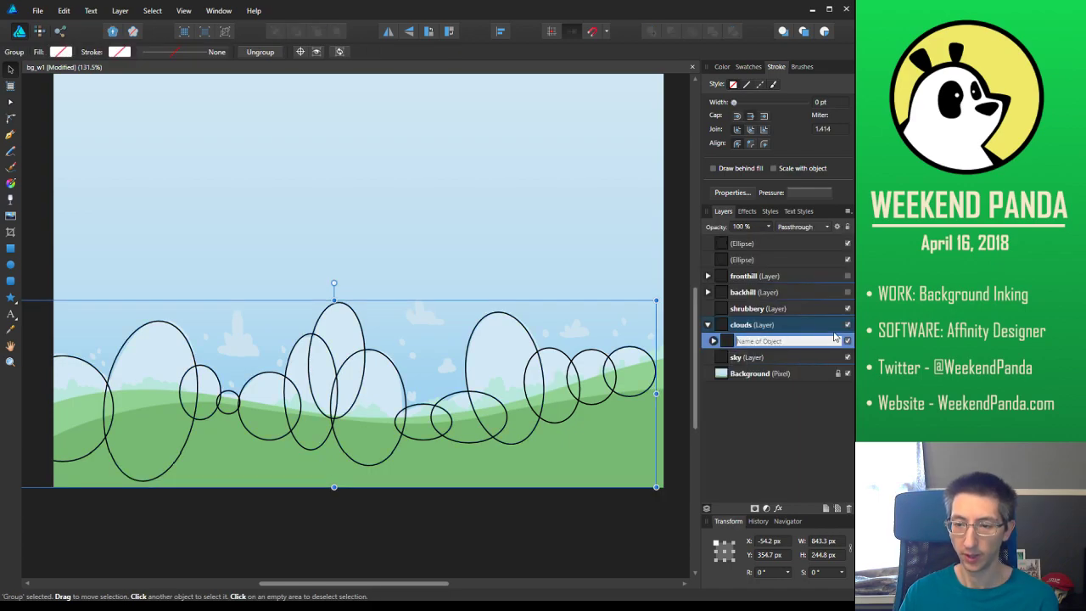
type("big")
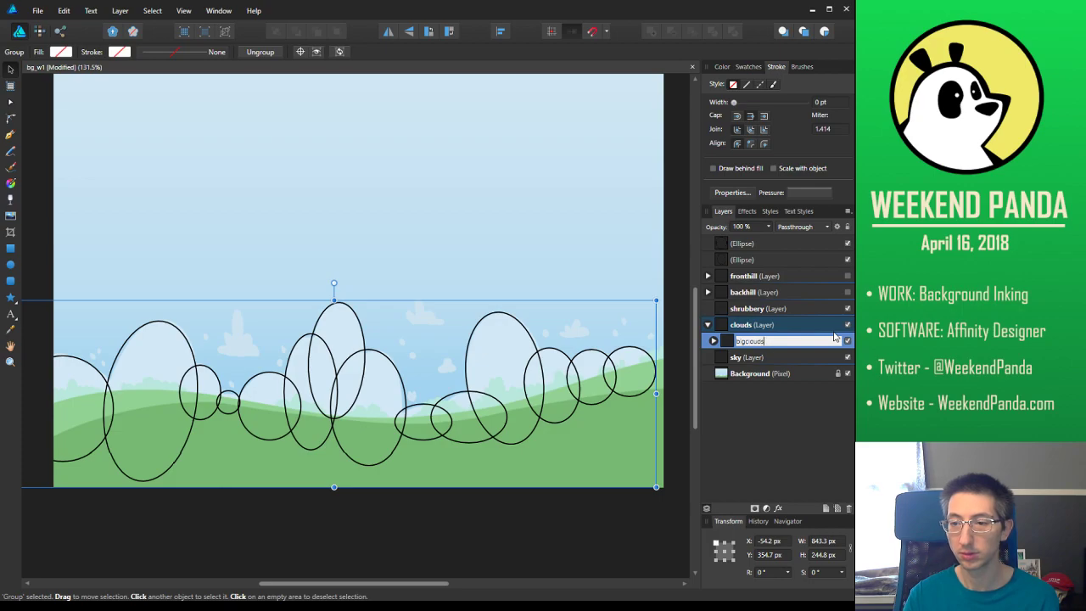
type("clouds")
key("Return")
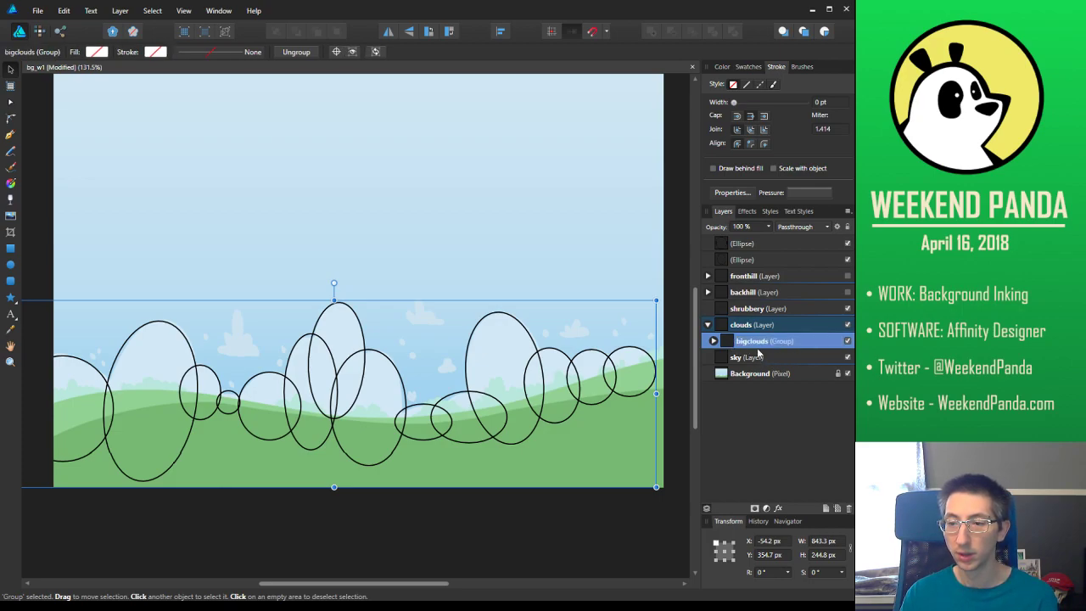
Add a new layer inside the clouds layer, above the bigclouds group, and name it cloudpuffs
left_click(825, 508)
left_click_drag(755, 331, 795, 343)
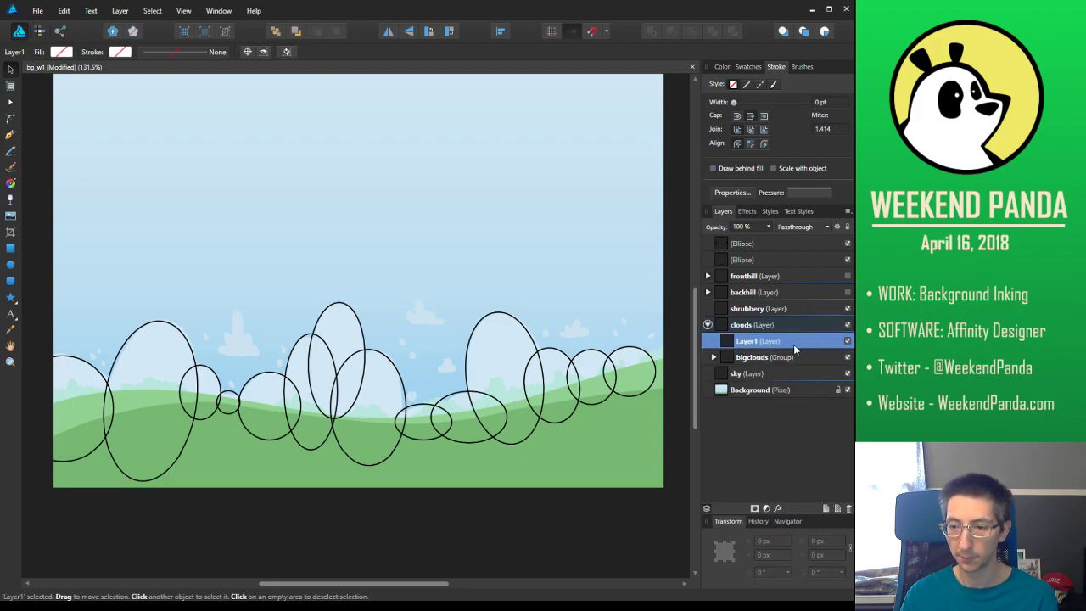
double_click(755, 340)
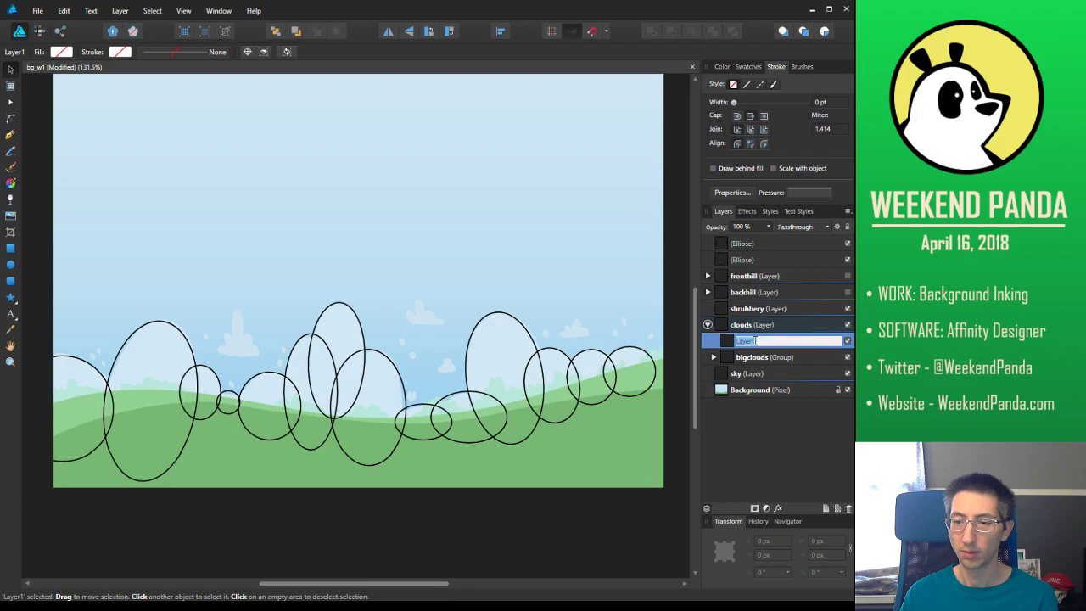
type("cloudpuff")
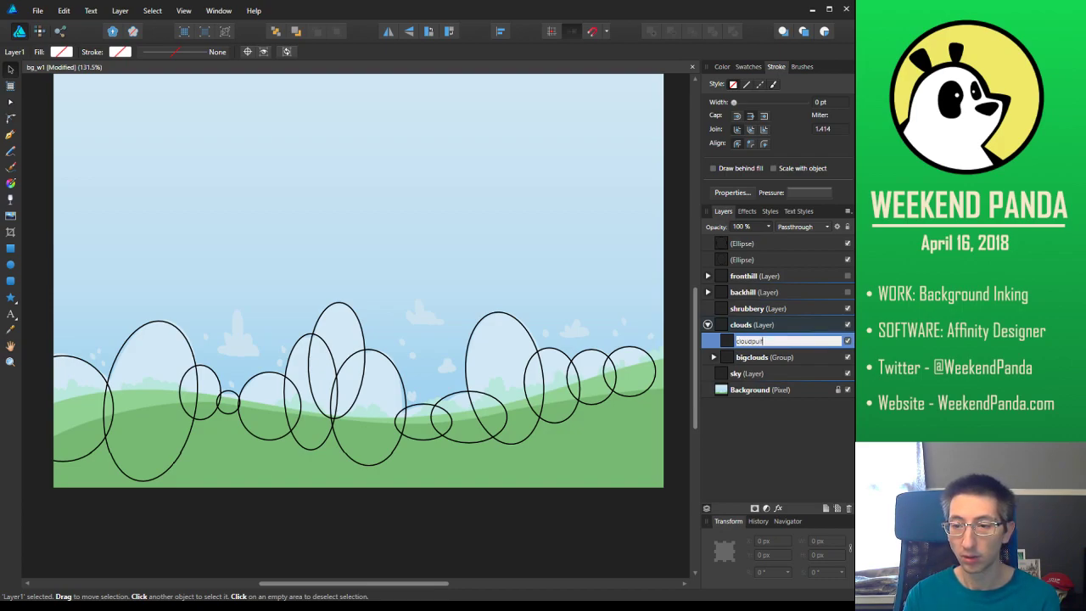
type("s")
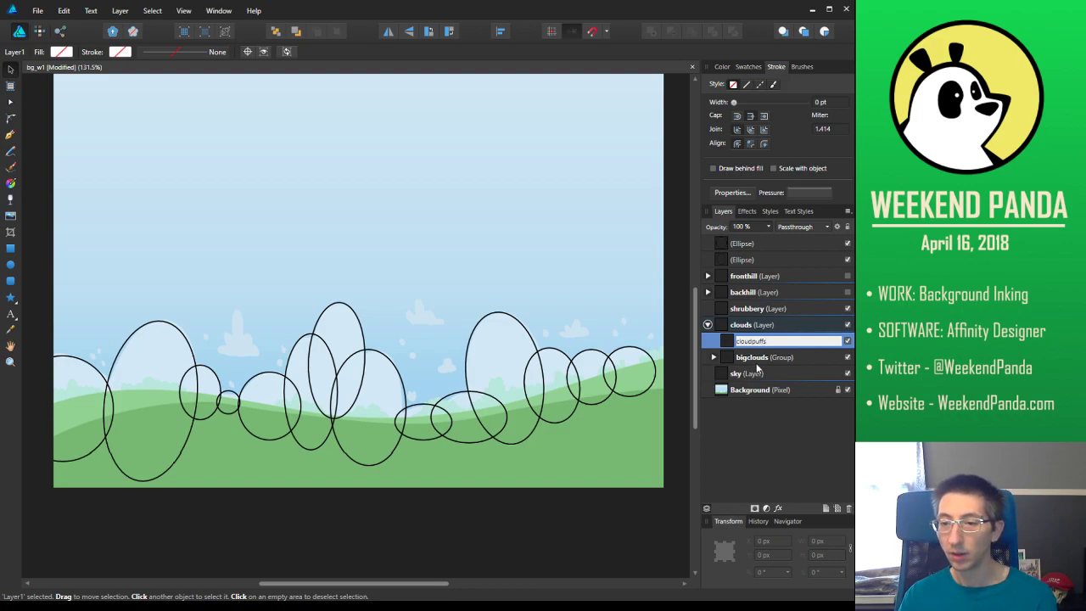
key("Return")
left_click(771, 374)
On the cloudpuffs layer, draw an ellipse about 6 × 9 px tilted about 38.9° over the small puff above the leftmost cloud, nudge it into place, and deselect it
left_click(769, 342)
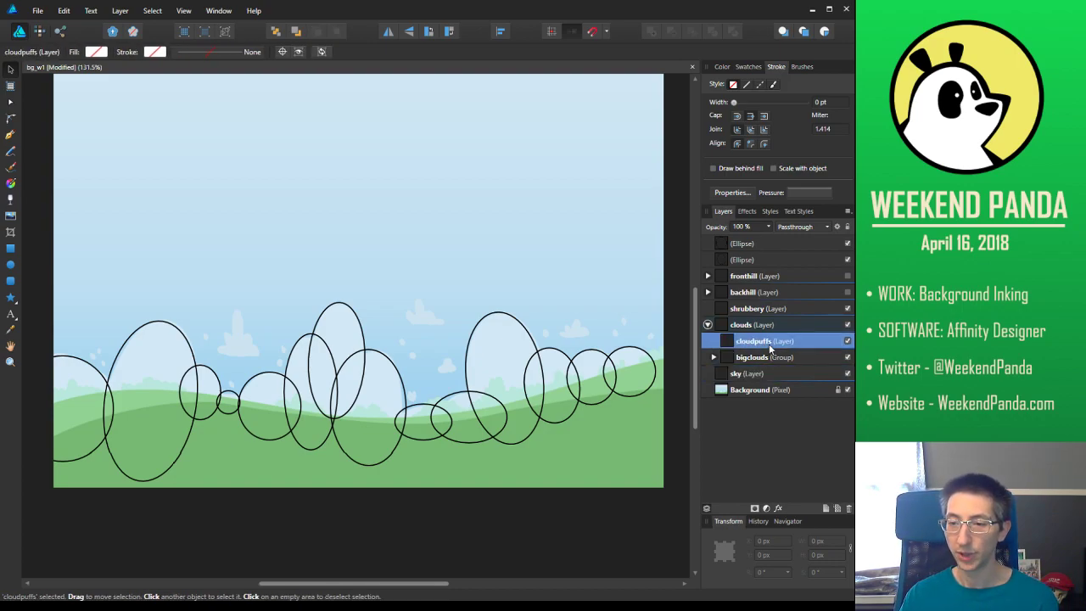
left_click(10, 264)
scroll(154, 378, "up", 6)
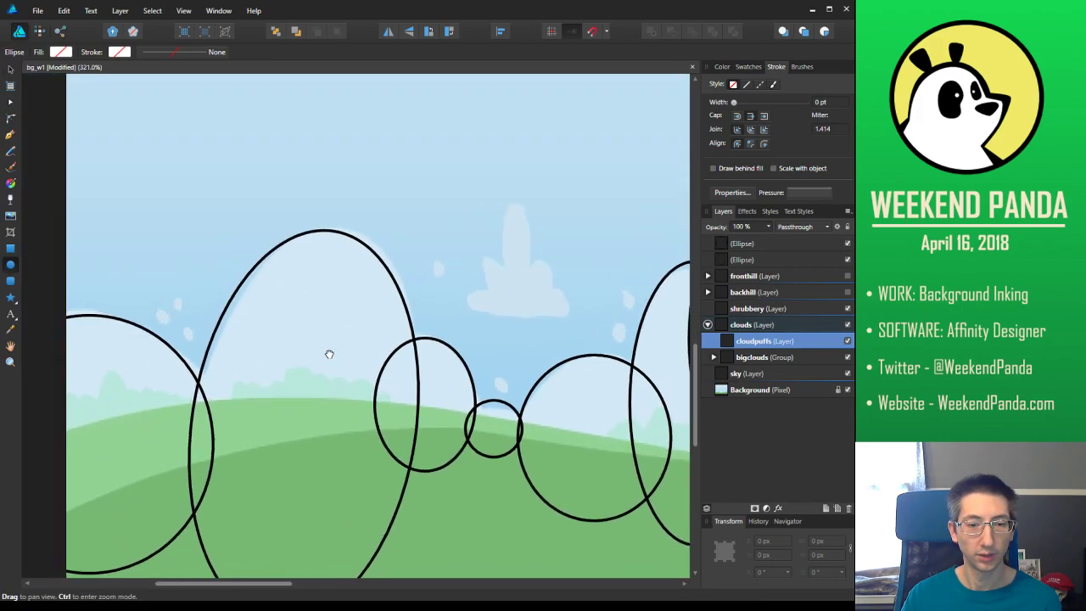
mouse_move(250, 315)
left_mouse_down()
mouse_move(259, 329)
mouse_move(244, 297)
mouse_move(236, 301)
left_mouse_up()
left_click(10, 69)
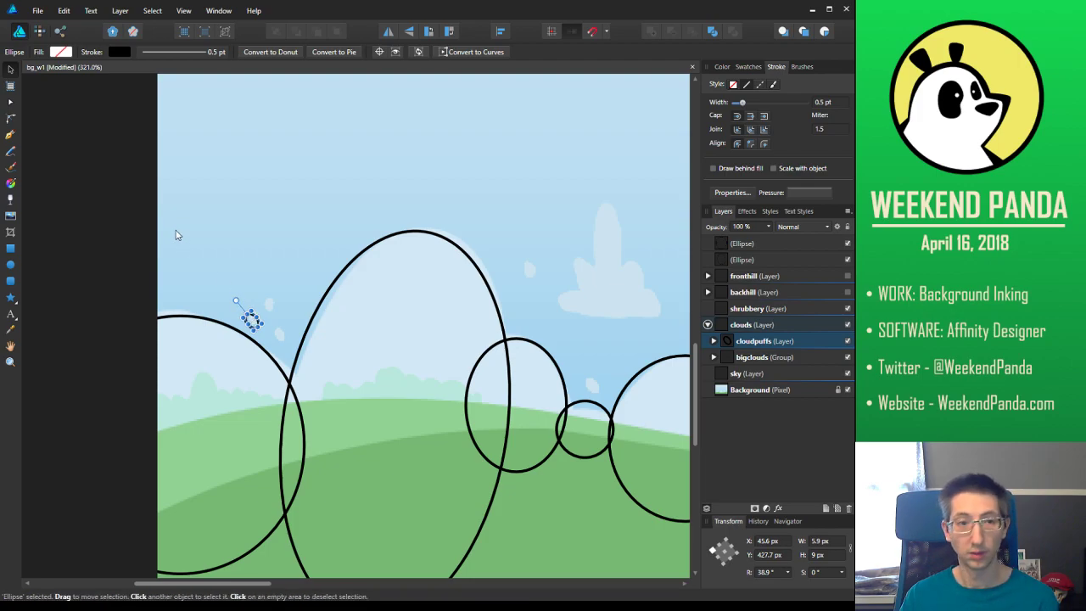
key("Up")
key("Right")
left_click(93, 290)
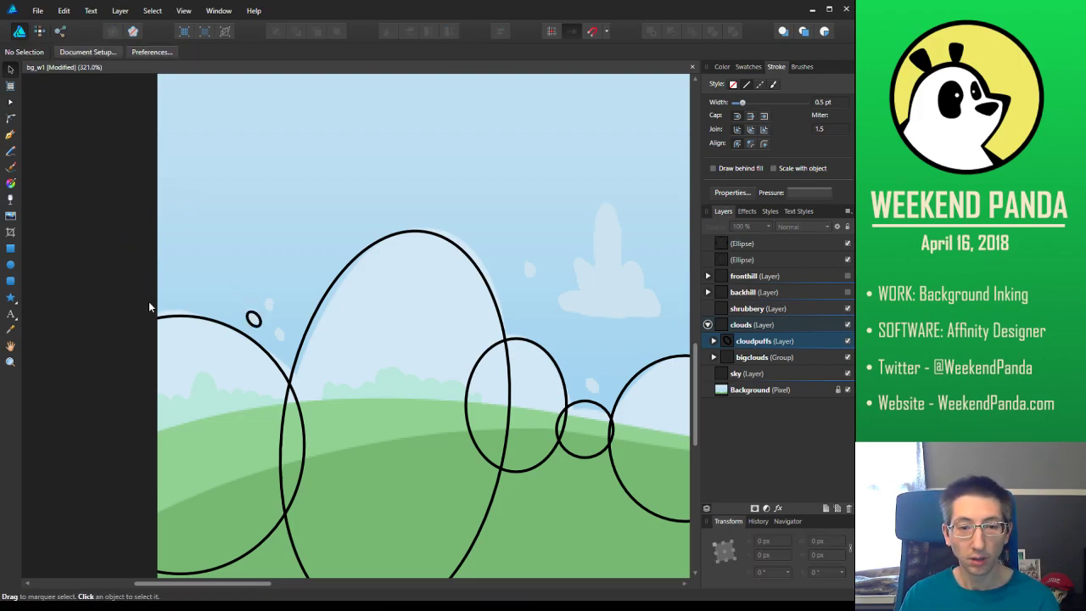
scroll(278, 327, "up", 2)
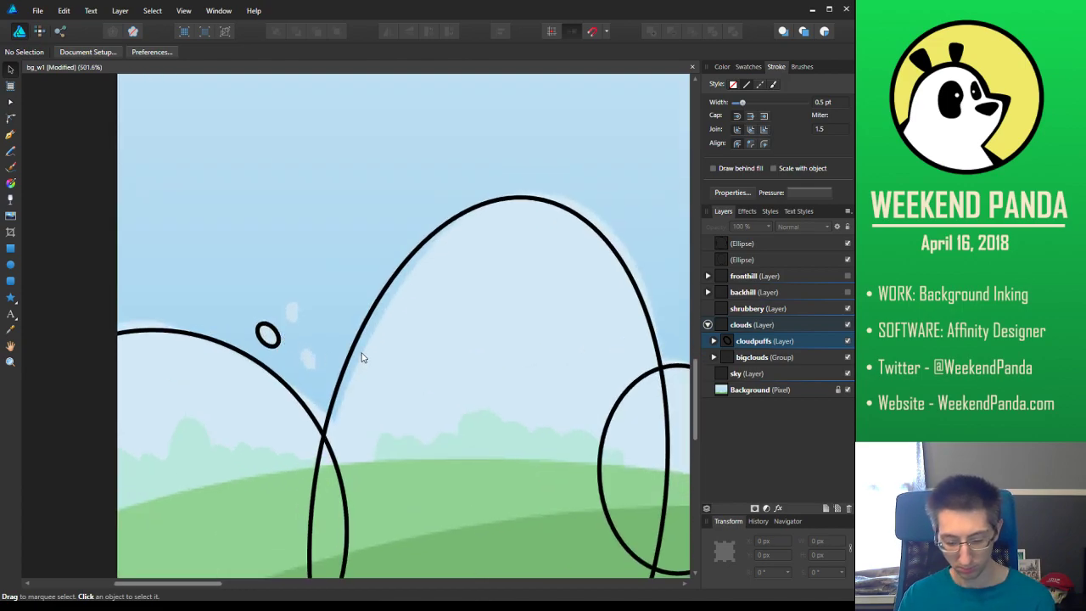
Draw tilted ellipses over the two remaining small puffs beside the leftmost cloud, the upper one about 5.6 × 8.6 px at 11.1°
key("m")
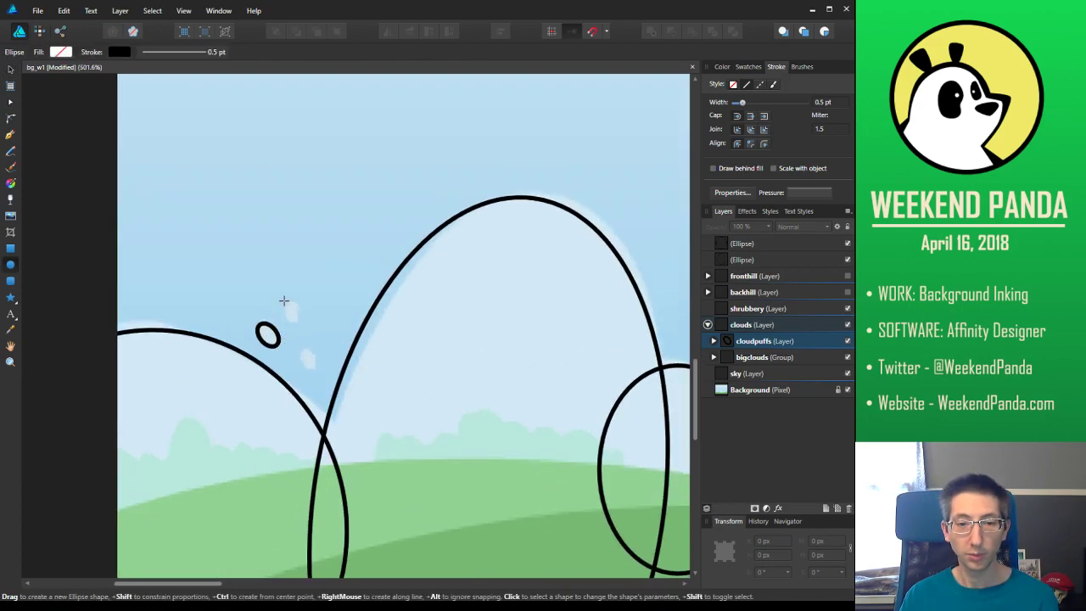
left_click_drag(285, 296, 311, 320)
left_click(297, 316)
On the cloudpuffs layer, draw an ellipse about 7 × 10.6 px over the puff left of the tall-spired cloud and tilt it about 17.9°
key("space")
left_click_drag(476, 322, 297, 318)
left_click_drag(605, 396, 375, 430)
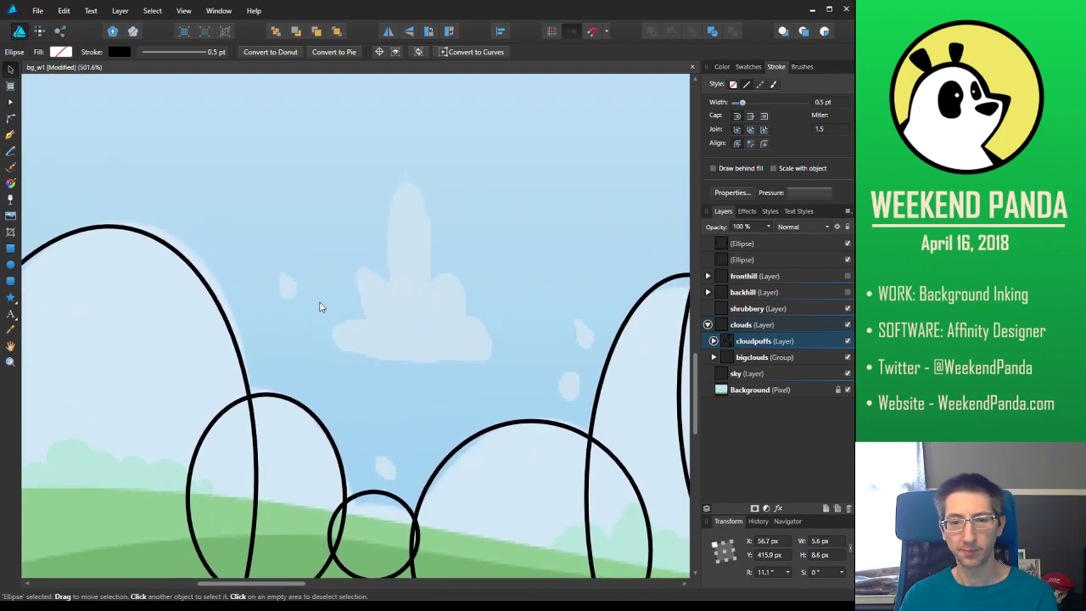
left_click(279, 280)
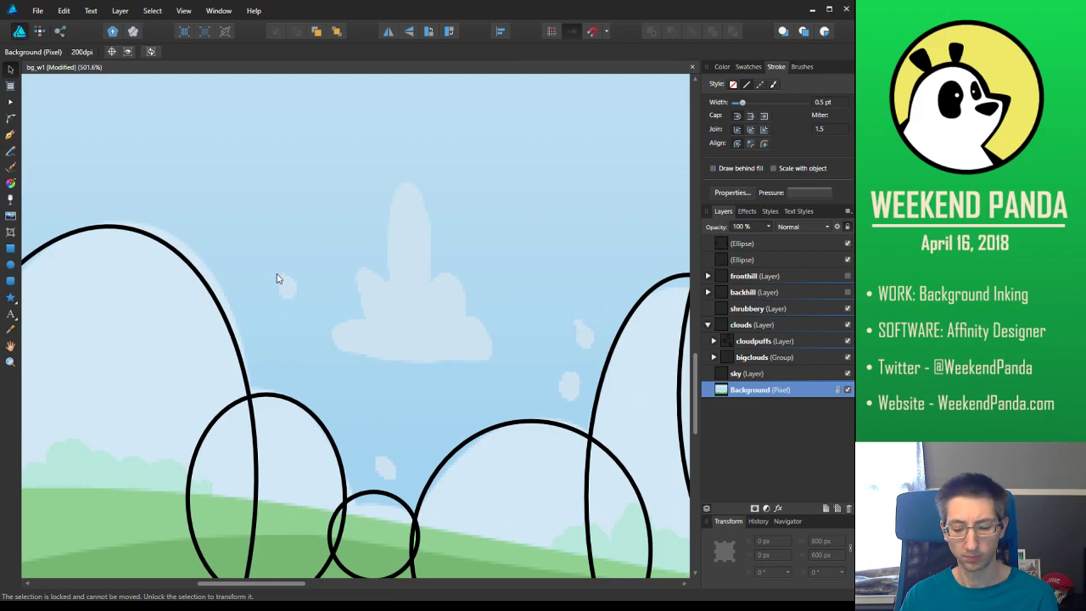
key("e")
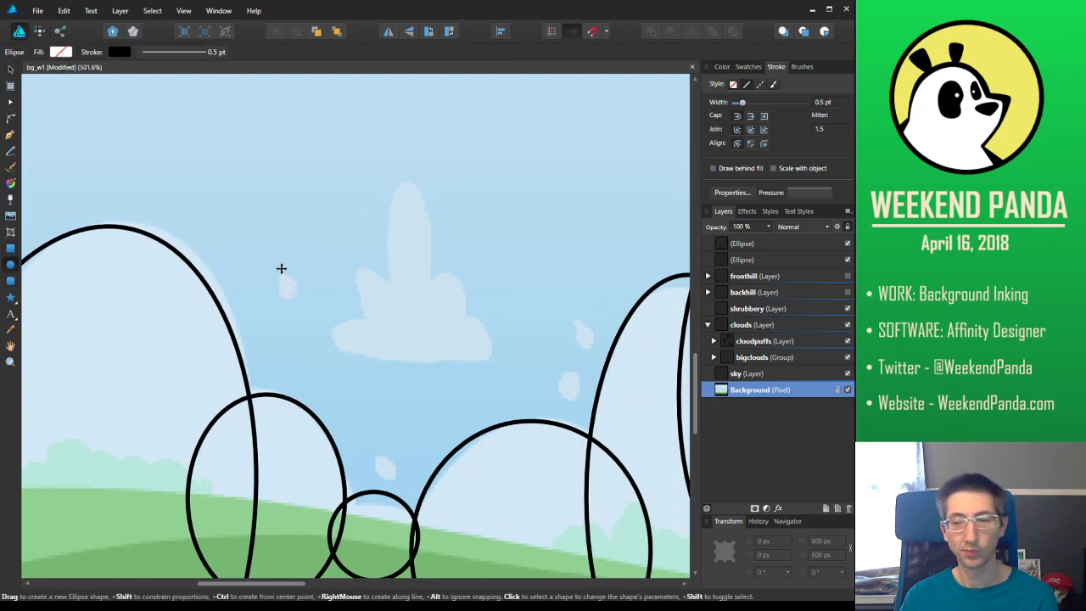
left_click(782, 341)
key("a")
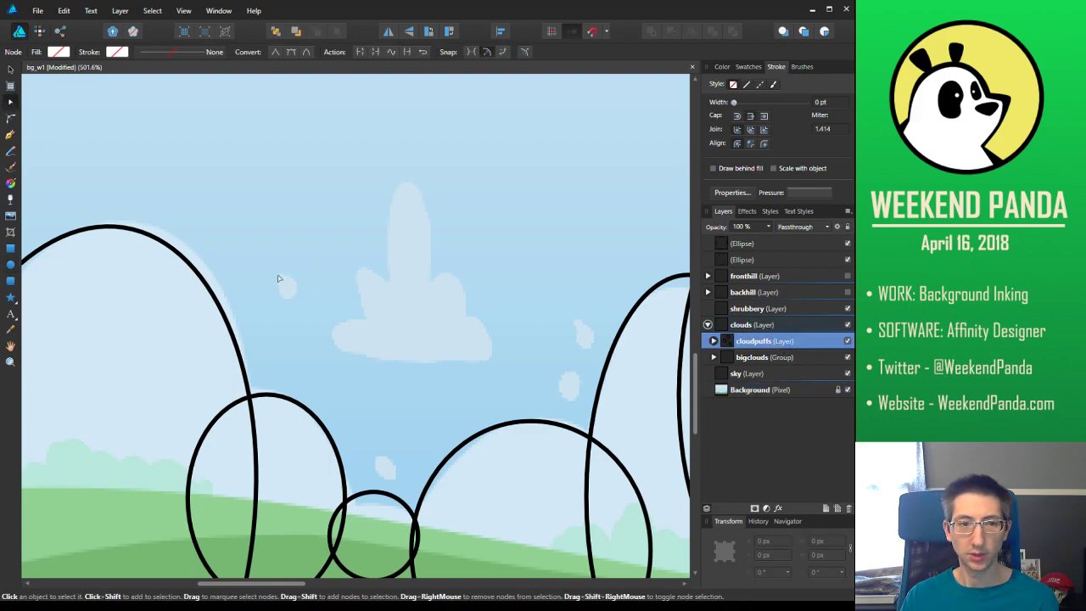
key("m")
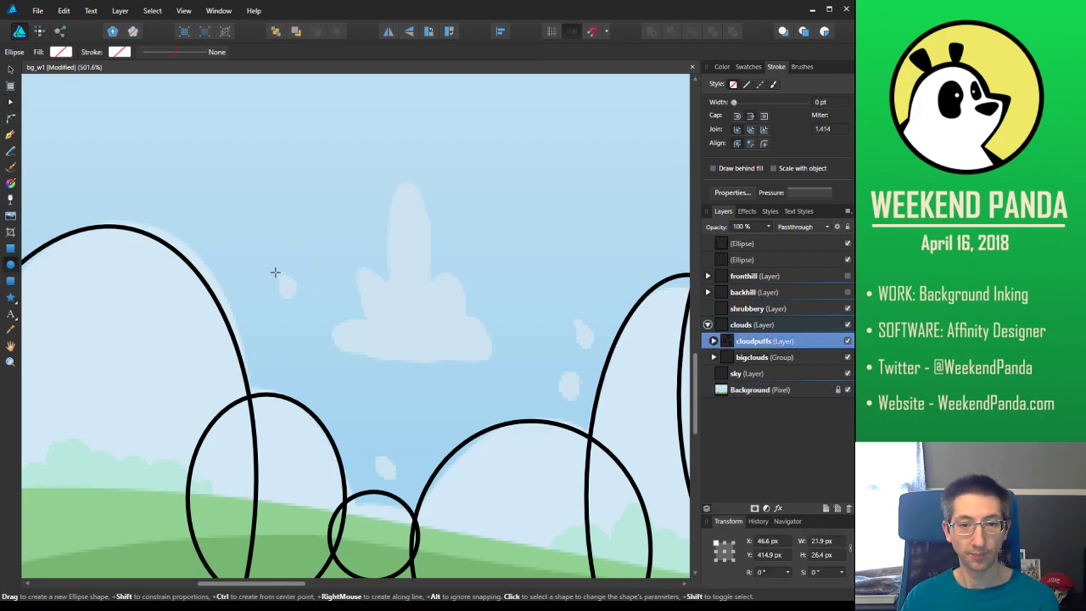
left_click_drag(277, 271, 299, 302)
key("v")
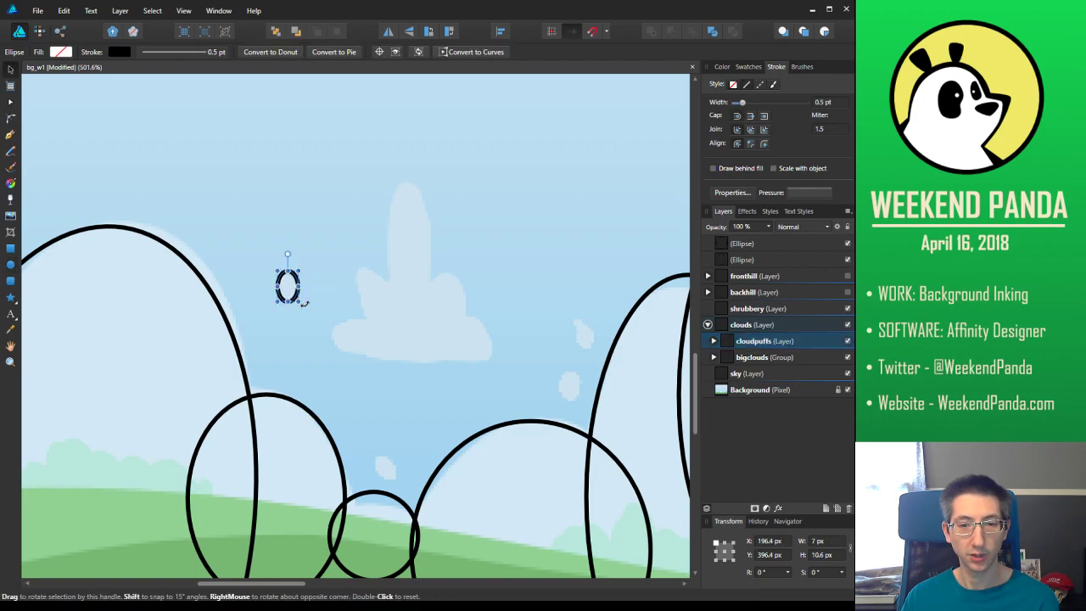
left_click(306, 309)
left_click(299, 301)
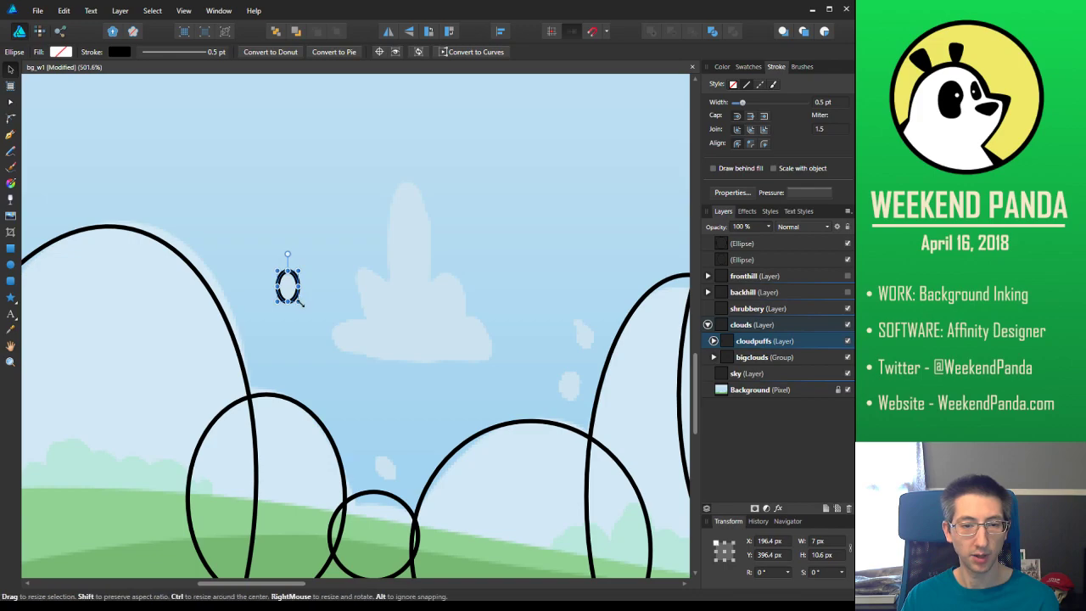
left_click_drag(307, 301, 314, 296)
Draw tilted ellipses over the two puffs right of the spired cloud and one about 5.6 × 10 px at 27.6° over the puff below it
key("m")
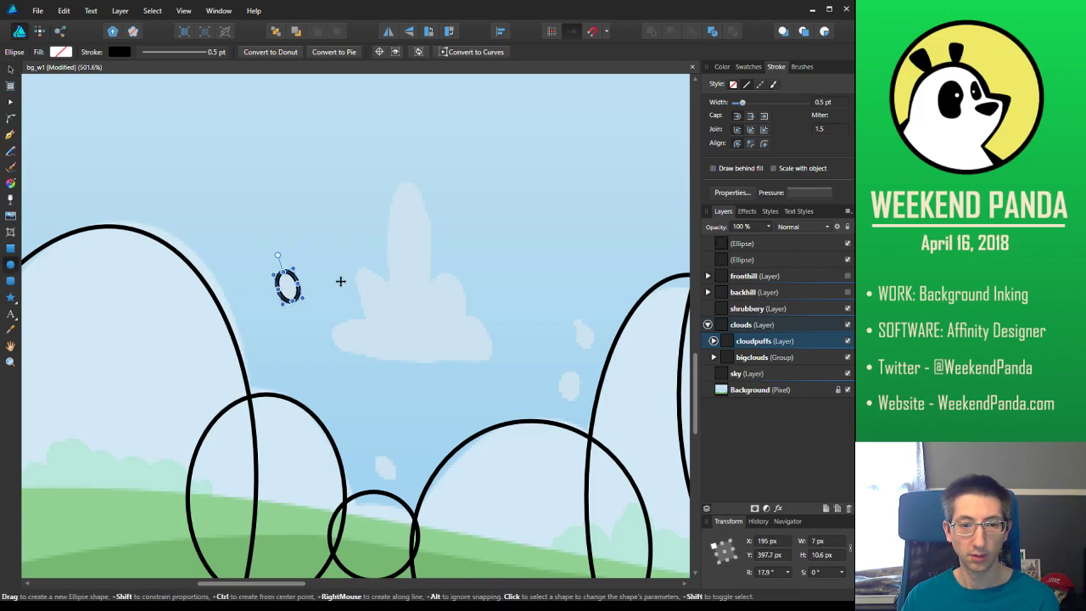
left_click_drag(570, 319, 579, 392)
key("v")
key("Right")
key("m")
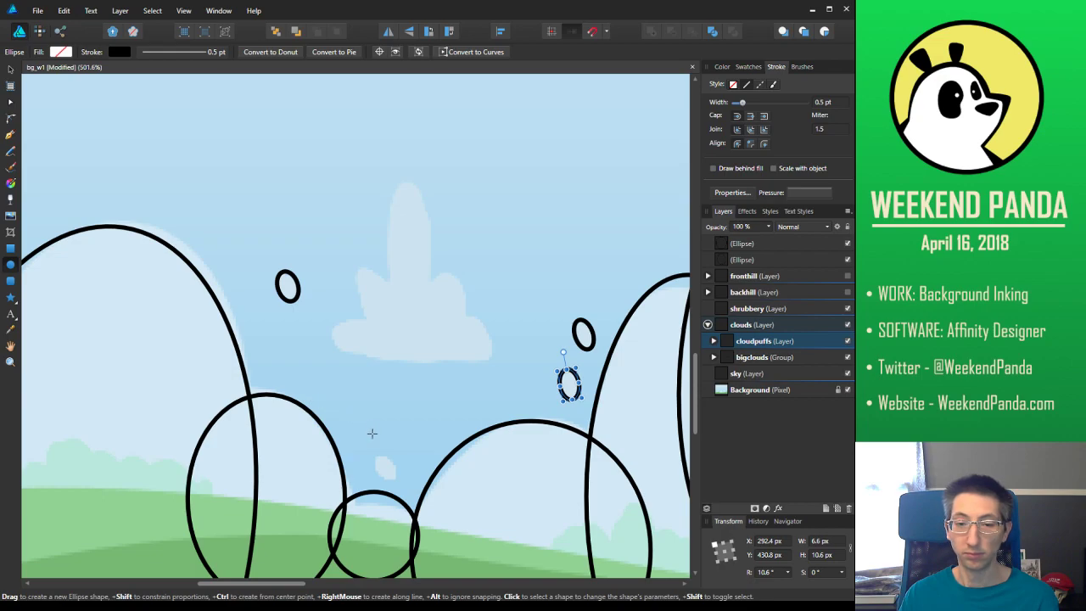
mouse_move(375, 450)
left_mouse_down()
mouse_move(392, 480)
mouse_move(396, 471)
left_mouse_up()
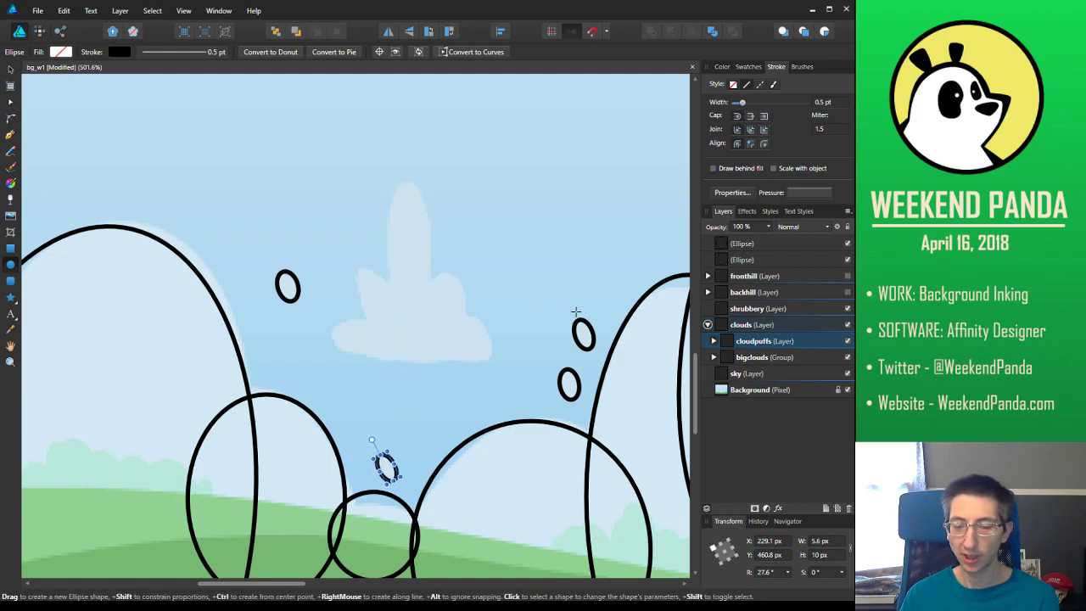
Draw tilted ellipses over the next two puffs in mid-sky, the lower one about 7 × 10.6 px at 22.9°, and align it with its puff
left_click_drag(640, 290, 344, 338)
mouse_move(641, 298)
left_mouse_down()
mouse_move(467, 312)
mouse_move(355, 266)
mouse_move(320, 223)
left_mouse_up()
mouse_move(407, 311)
left_mouse_down()
mouse_move(375, 280)
mouse_move(374, 293)
mouse_move(391, 281)
mouse_move(412, 340)
left_mouse_up()
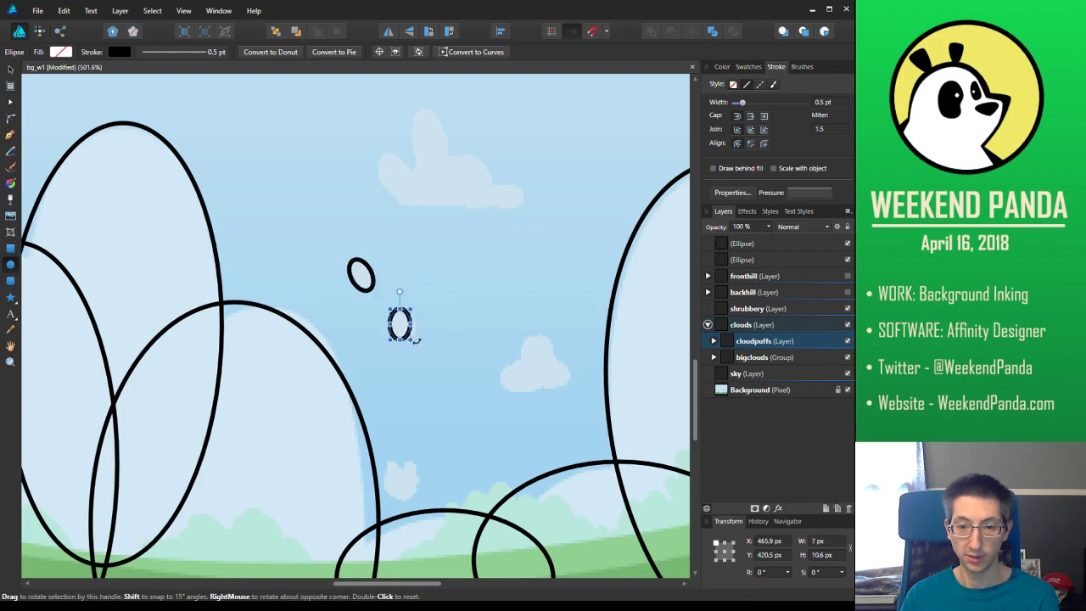
left_click_drag(400, 292, 387, 294)
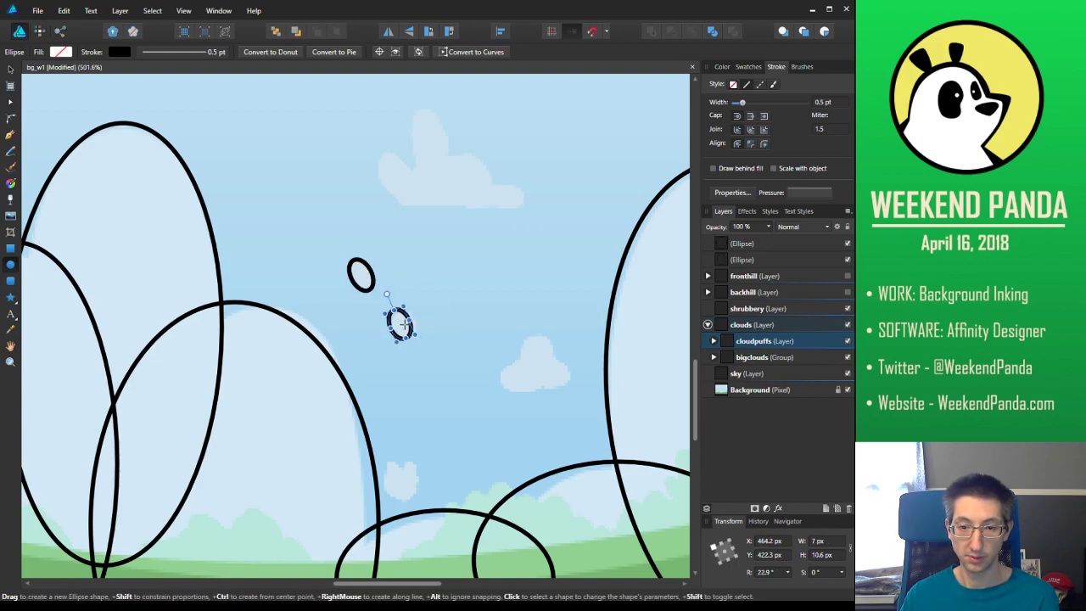
left_click_drag(411, 329, 415, 329)
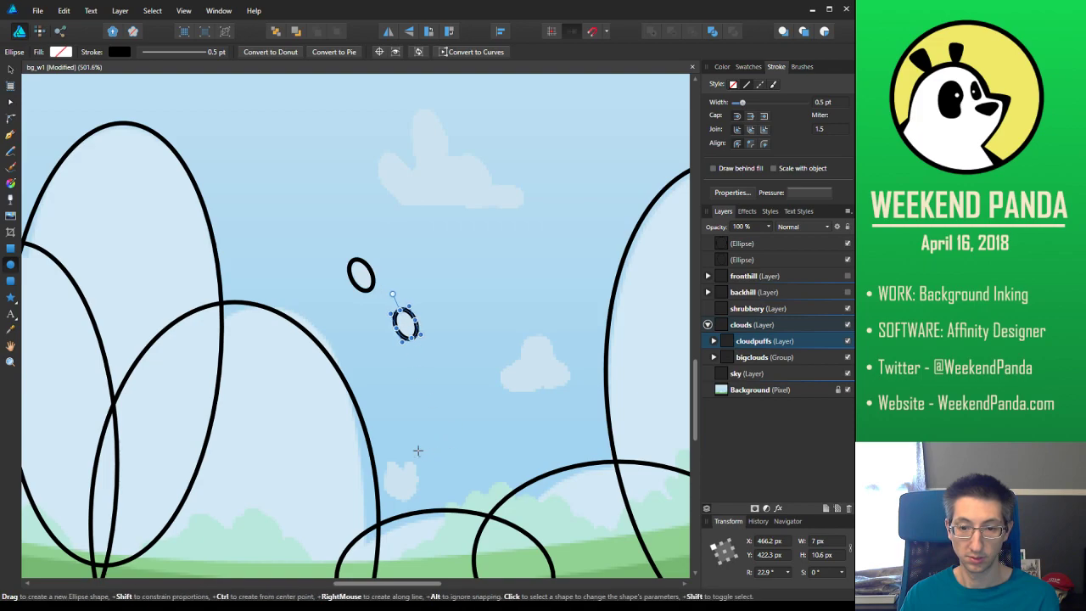
Trace the two-lobed puff above the shrubbery with two overlapping tilted ellipses, one about 7.6 × 13.8 px at 12.4°
left_click_drag(386, 450, 408, 496)
mouse_move(419, 449)
left_mouse_down()
mouse_move(440, 494)
mouse_move(409, 491)
mouse_move(406, 448)
mouse_move(401, 458)
left_mouse_up()
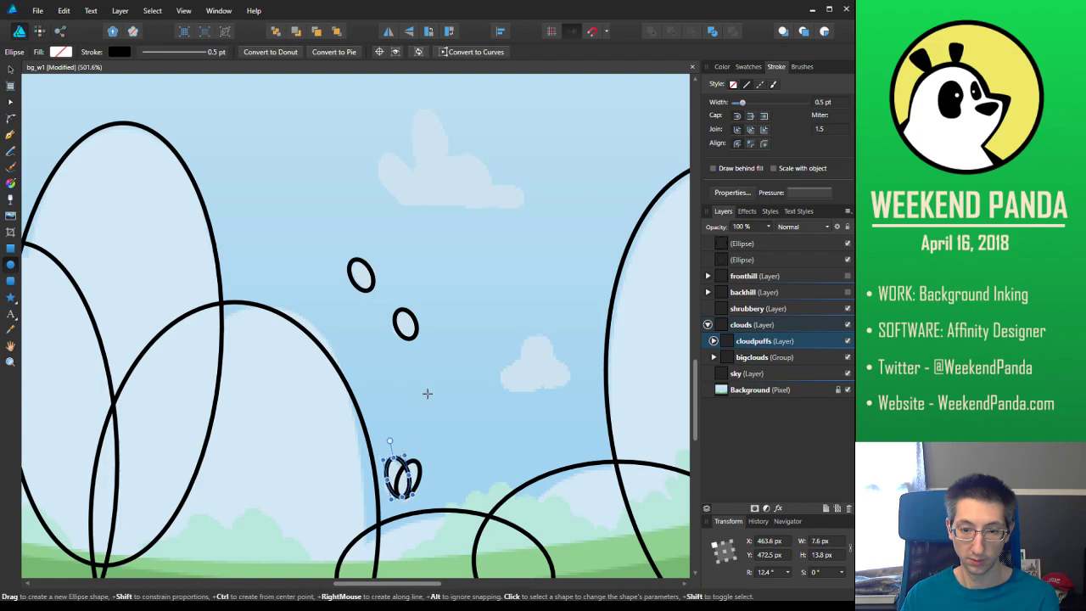
Trace the remaining small puffs toward the background's right edge with tilted ellipses, the last about 8.2 × 10.2 px at -21.8°
left_click_drag(517, 335, 570, 387)
key("space")
left_click_drag(590, 229, 438, 266)
mouse_move(687, 247)
left_mouse_down()
mouse_move(334, 338)
mouse_move(315, 266)
mouse_move(296, 303)
mouse_move(313, 326)
mouse_move(329, 314)
left_mouse_up()
left_click_drag(554, 288, 578, 324)
left_click_drag(590, 242, 549, 360)
left_click_drag(481, 347, 561, 361)
mouse_move(436, 321)
left_mouse_down()
mouse_move(470, 327)
mouse_move(512, 307)
left_mouse_up()
left_click_drag(427, 328, 471, 350)
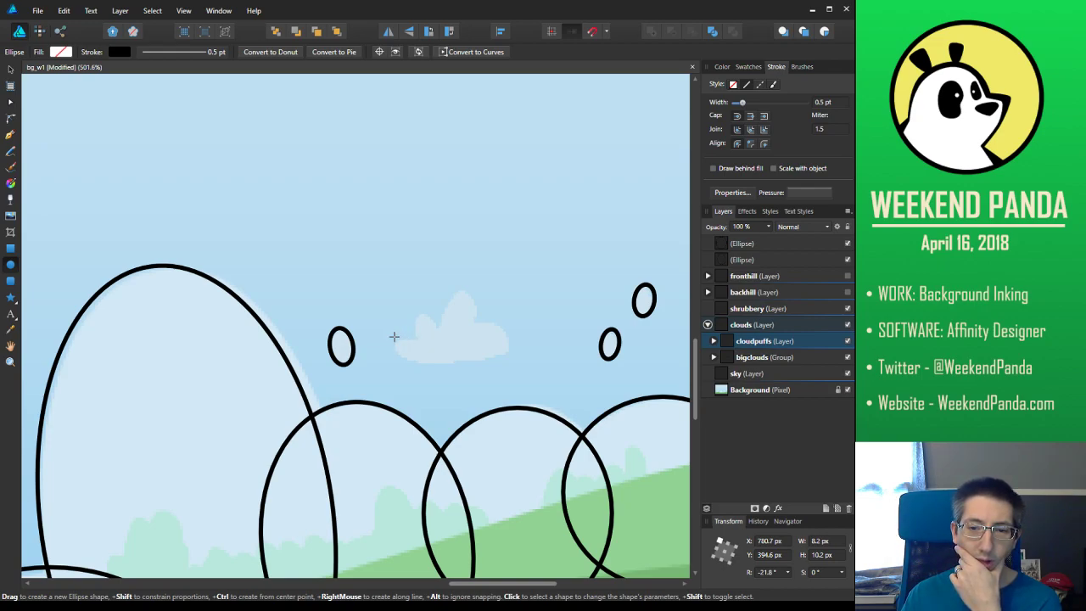
left_click(10, 135)
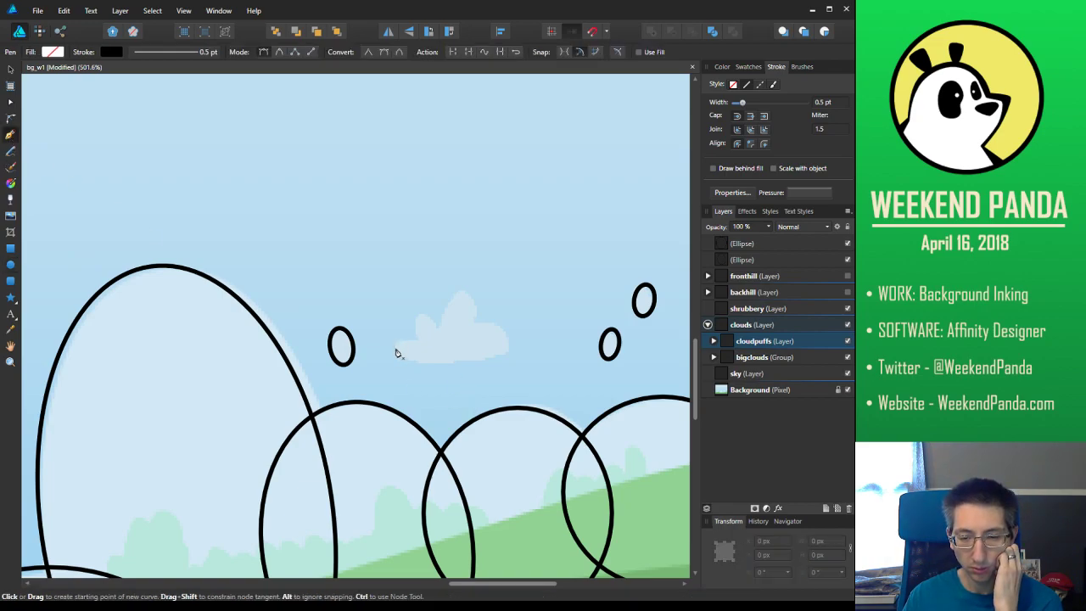
left_click(453, 330)
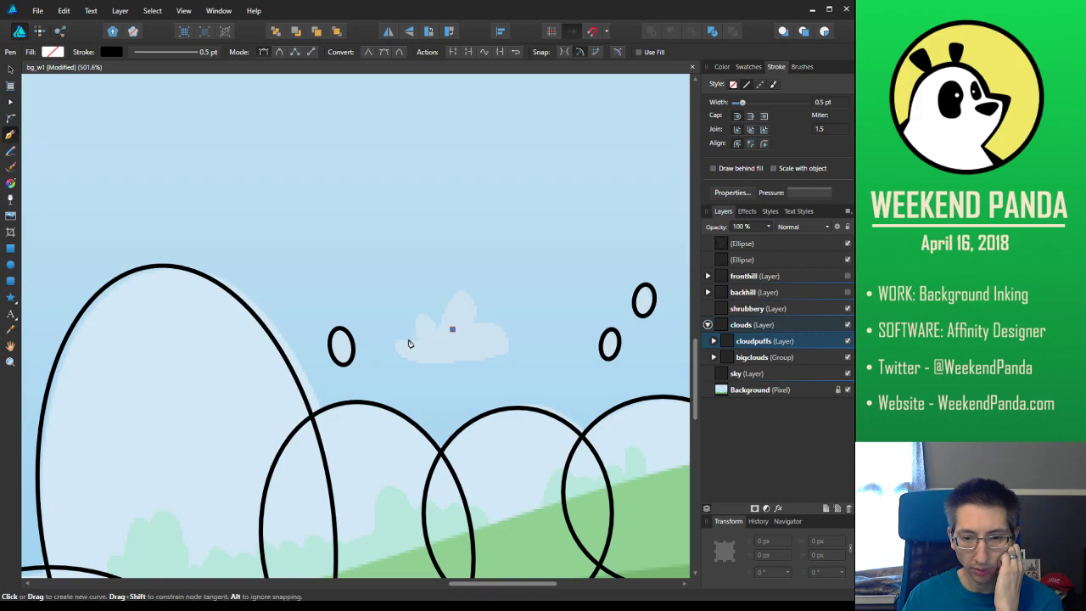
left_click_drag(395, 347, 476, 362)
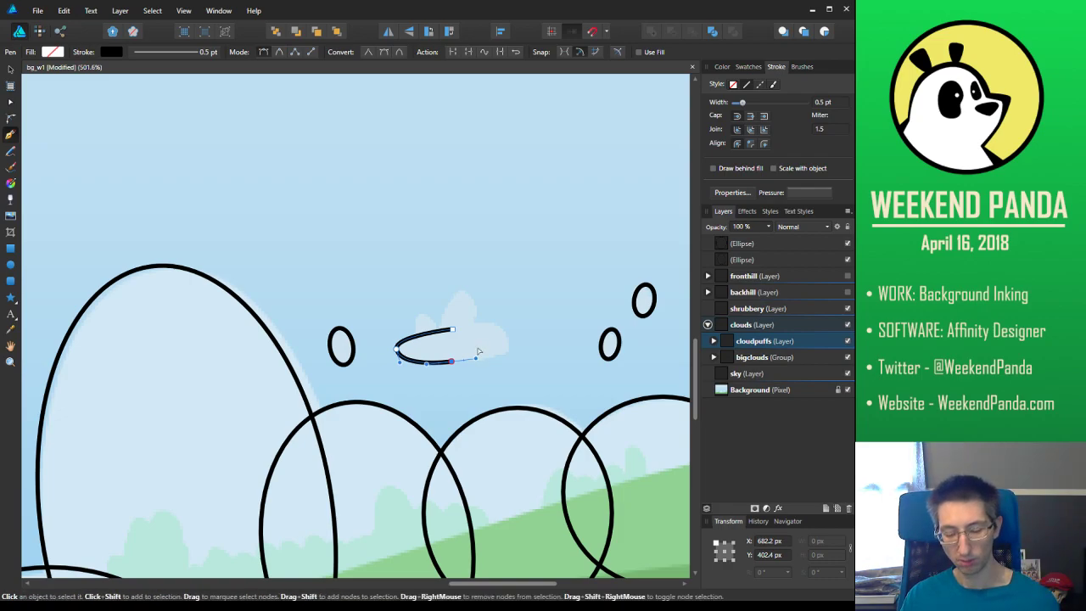
key("ctrl+z")
key("ctrl+z")
key("ctrl+z")
Trace the wide base of the tall-spired cloud as a closed, rounded Pen curve
key("space")
left_click_drag(293, 303, 681, 311)
left_click_drag(131, 363, 499, 343)
left_click_drag(302, 341, 407, 250)
left_click_drag(243, 363, 364, 323)
key("ctrl+z")
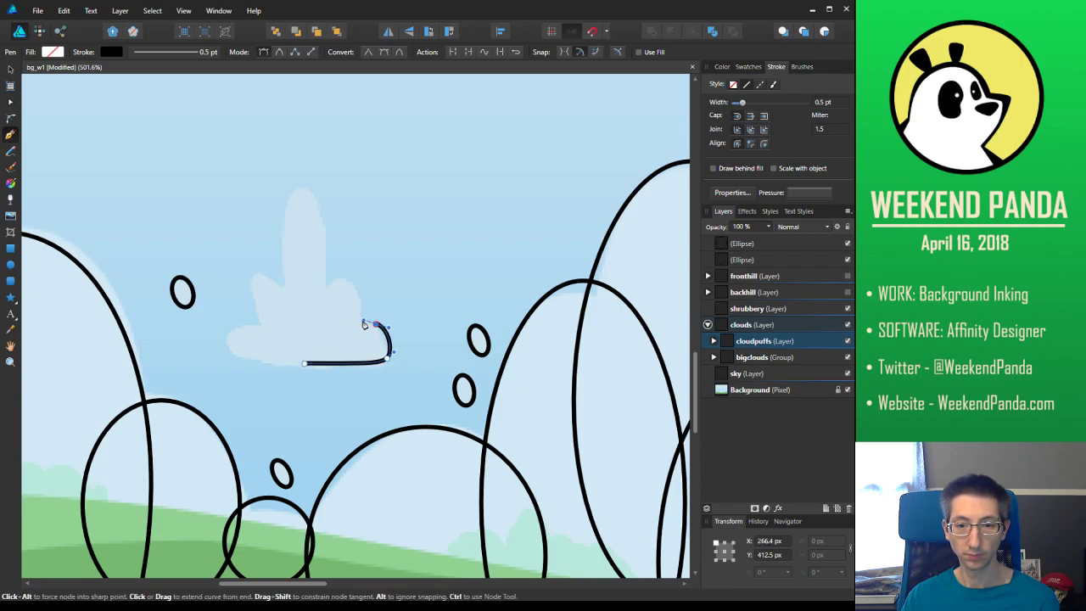
left_click(311, 324)
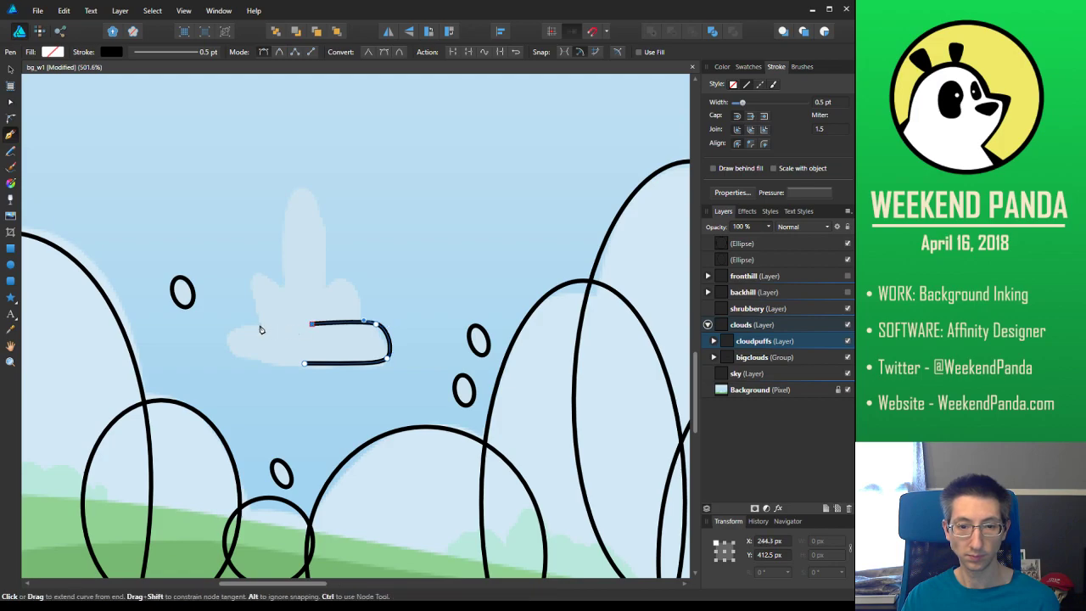
left_click_drag(252, 325, 230, 357)
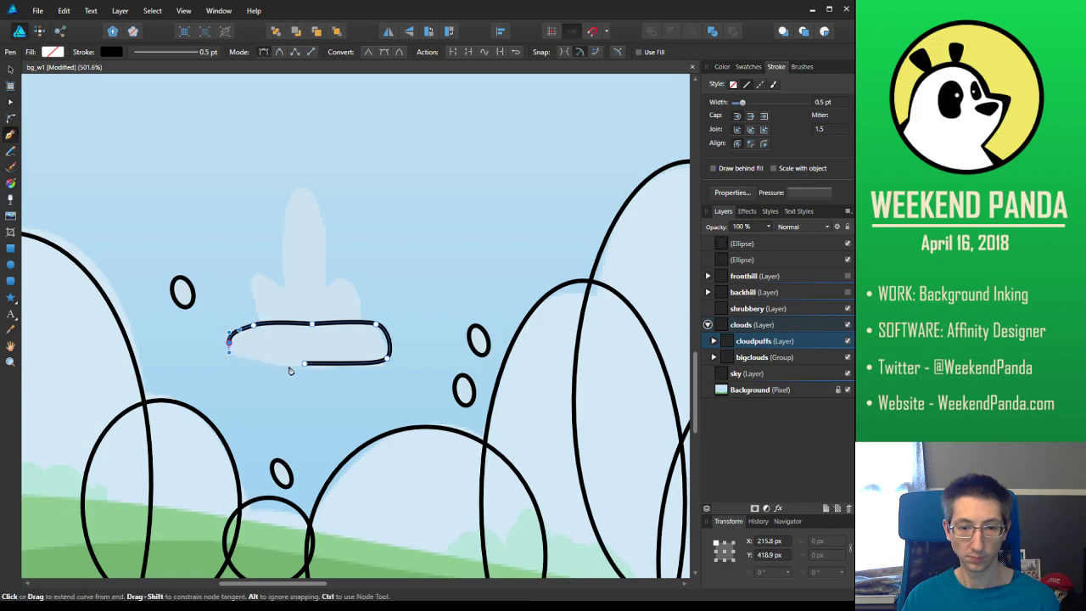
left_click_drag(306, 367, 378, 366)
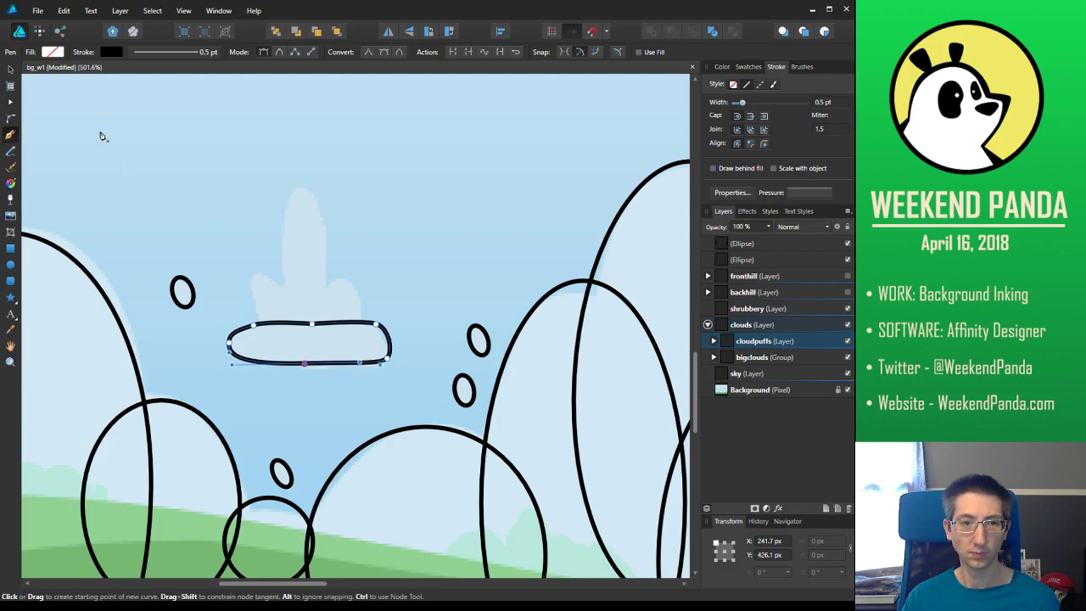
Refine the cloud base outline with the Node tool, rounding its left end and moving its upper-right node slightly inward, and deselect it
left_click(10, 69)
left_click(8, 103)
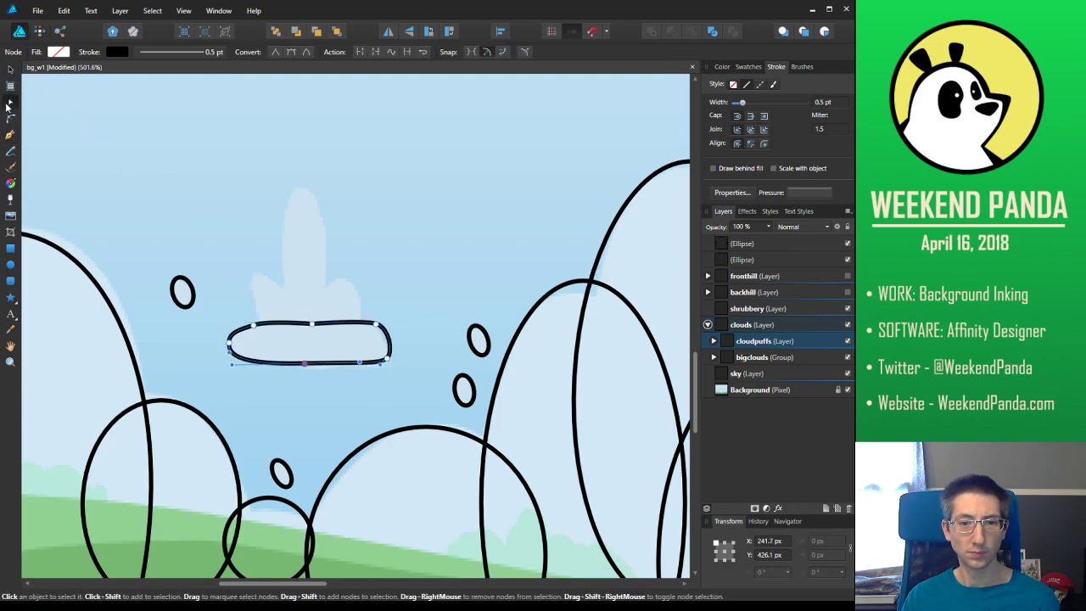
left_click_drag(230, 345, 239, 327)
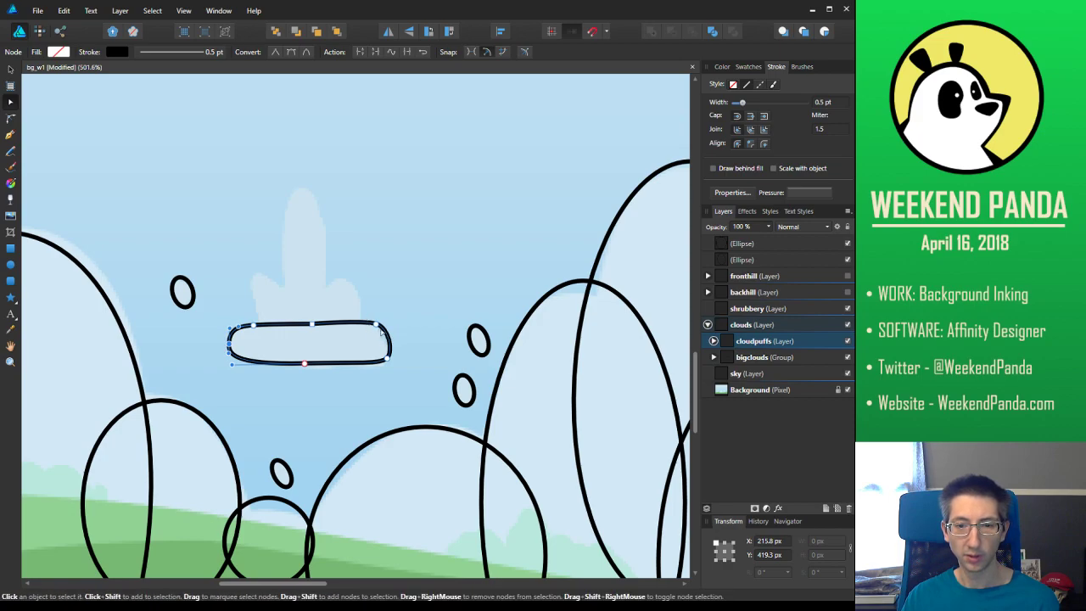
left_click(376, 325)
left_click_drag(369, 326, 370, 327)
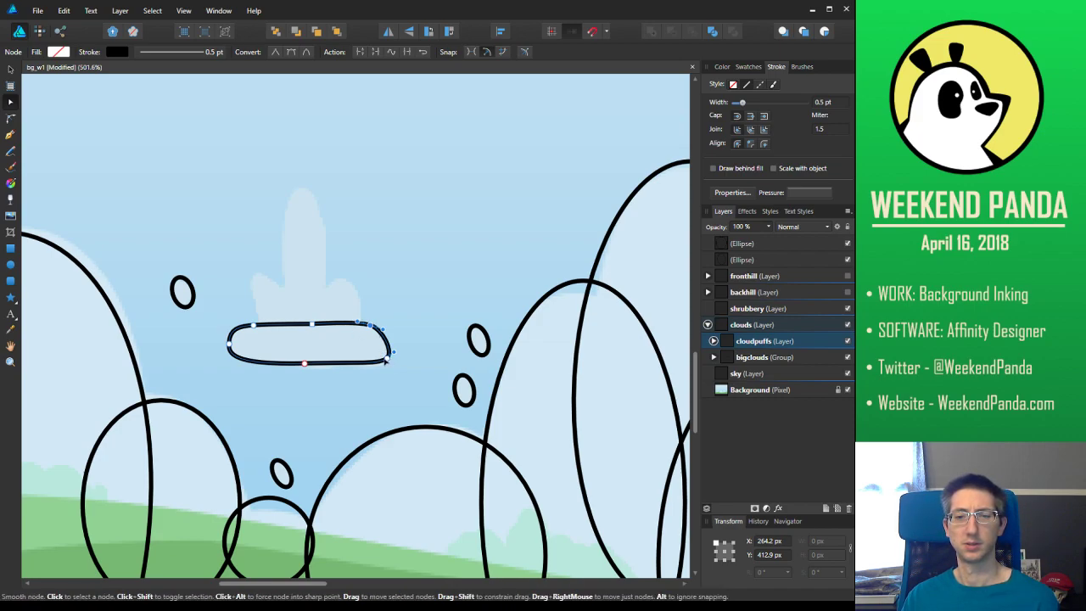
left_click(402, 293)
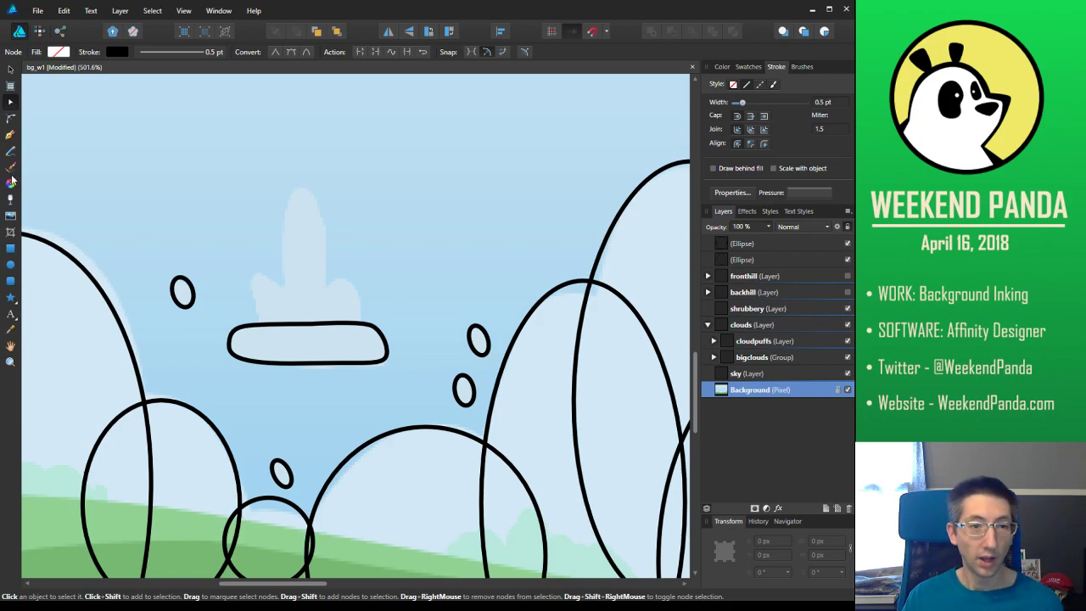
Draw an ellipse about 14.2 × 55 px over the cloud's tall spire and another over its right lobe, fitting both to the artwork
left_click(10, 264)
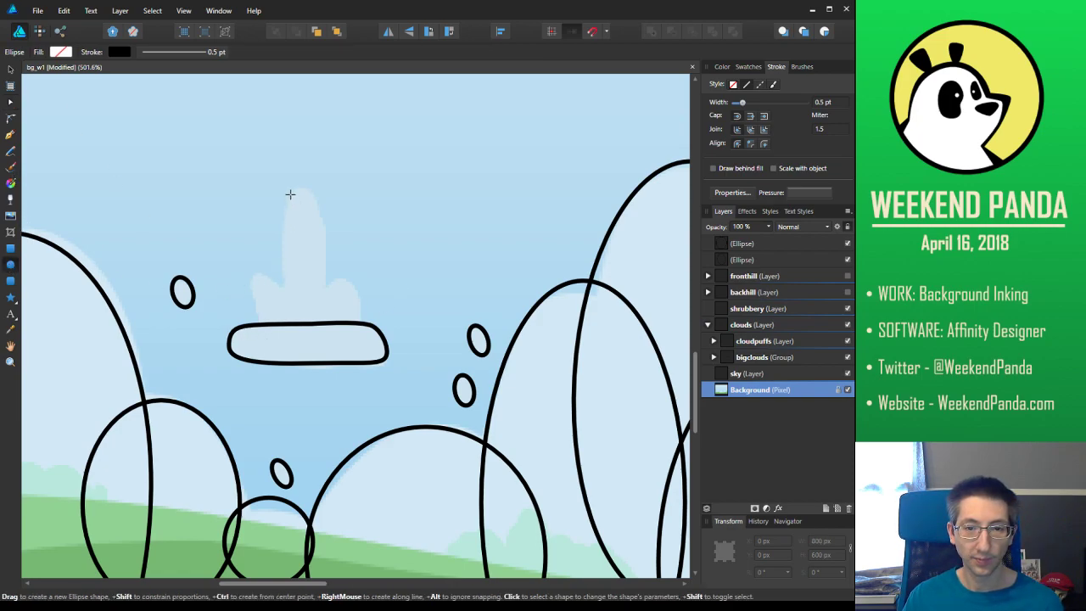
left_click_drag(284, 181, 330, 342)
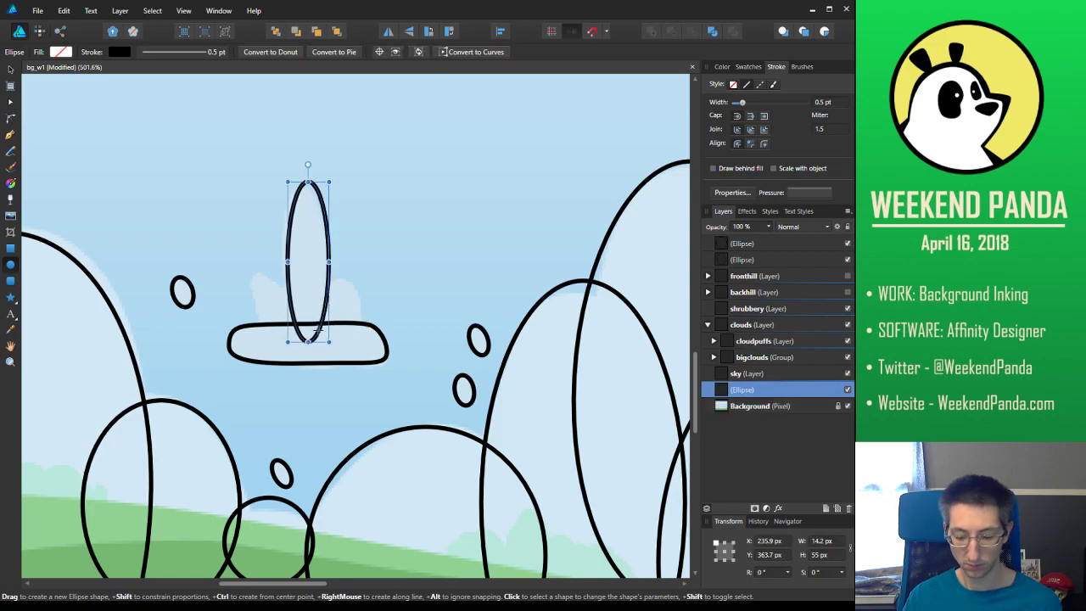
left_click_drag(325, 312, 365, 340)
left_click_drag(365, 282, 374, 283)
Draw an ellipse over the cloud's left lobe, adjust it to about 12.4 × 32.4 px tilted 28.8°, and remove its stroke
left_click_drag(247, 272, 280, 358)
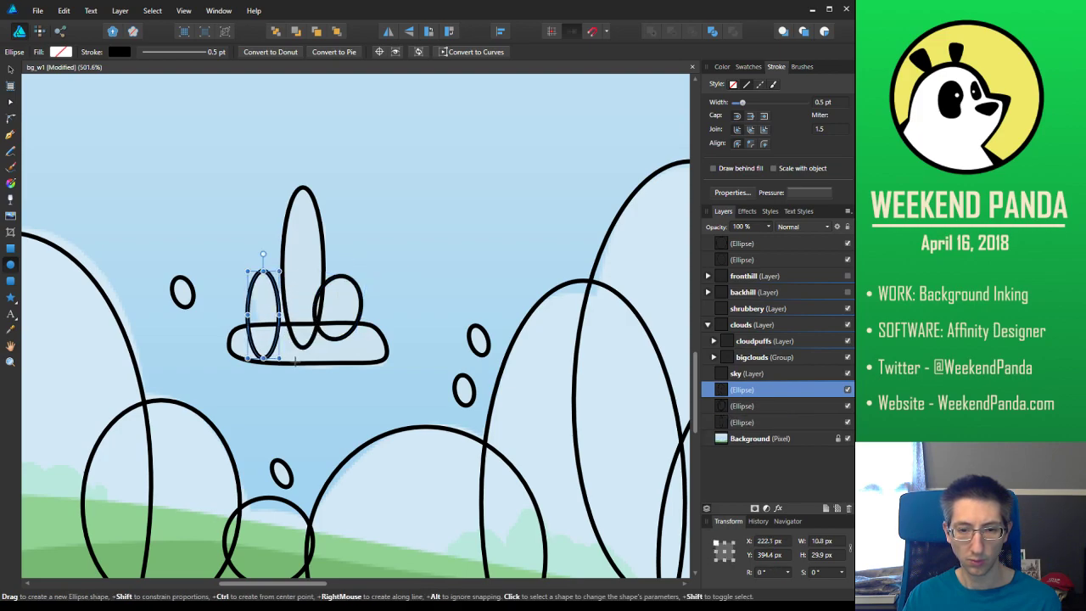
key("m")
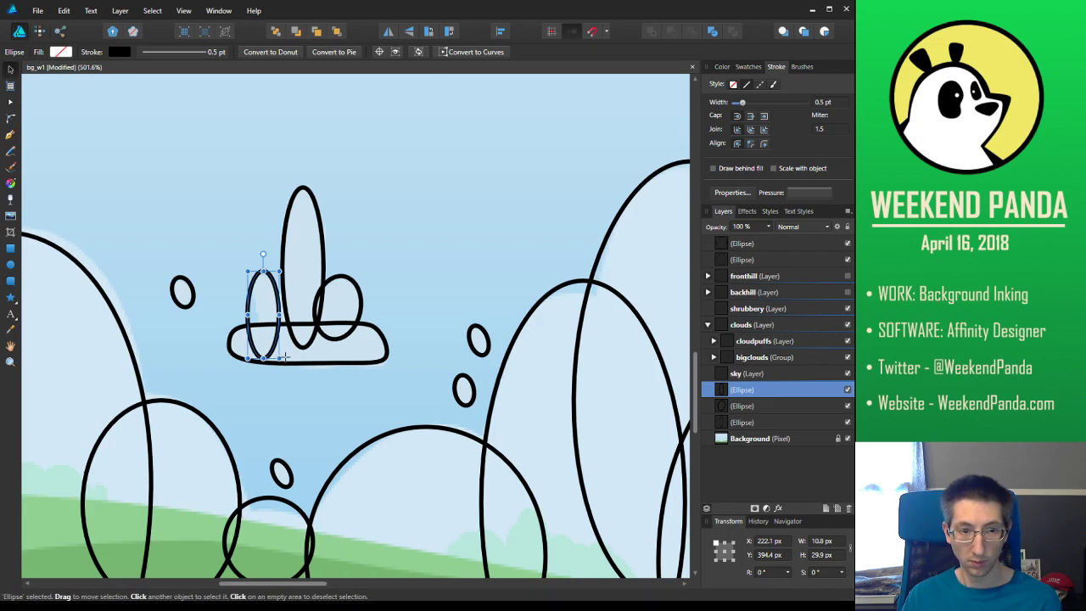
key("e")
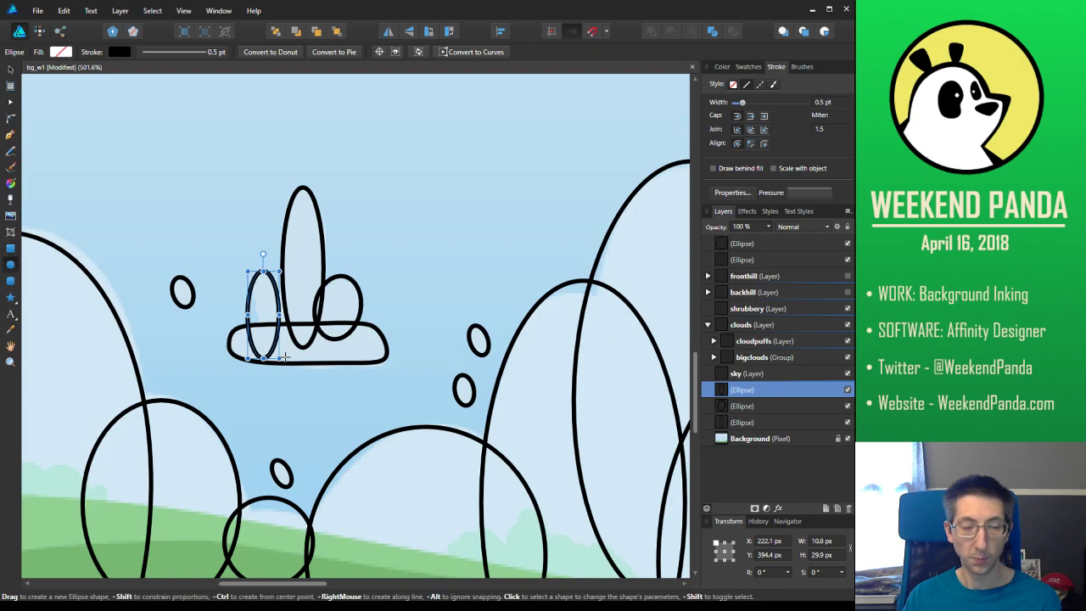
left_click_drag(285, 357, 287, 343)
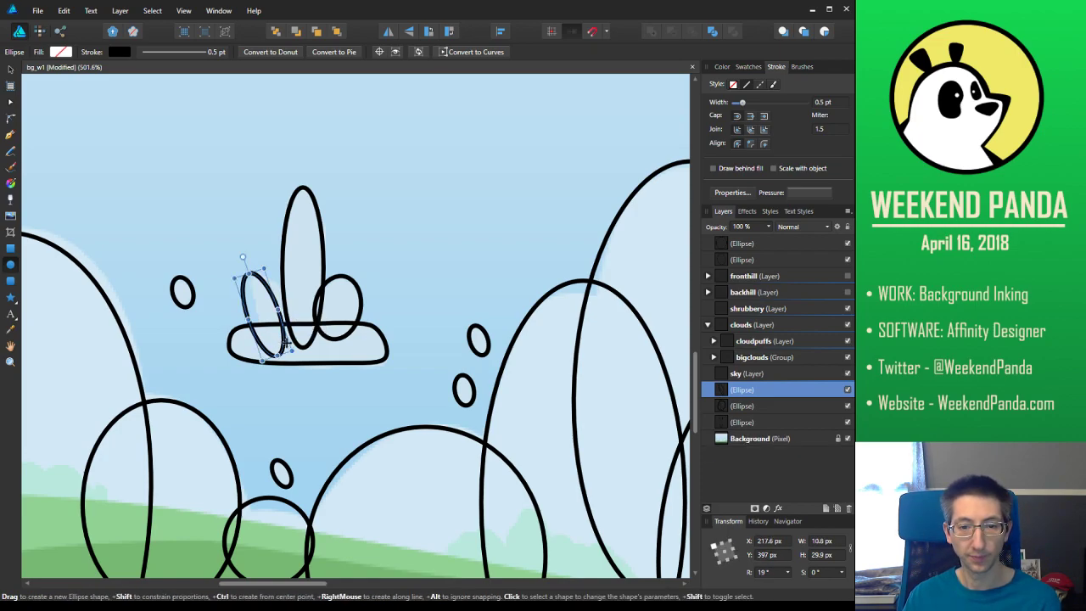
mouse_move(287, 352)
left_mouse_down()
mouse_move(308, 373)
mouse_move(301, 355)
mouse_move(305, 346)
mouse_move(315, 359)
mouse_move(318, 342)
left_mouse_up()
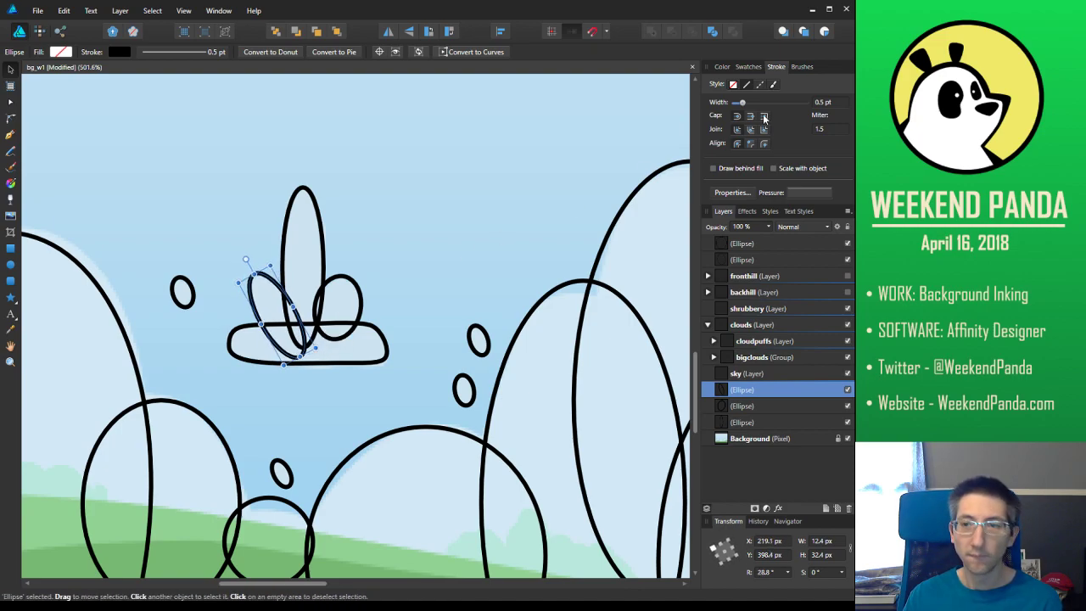
left_click(734, 86)
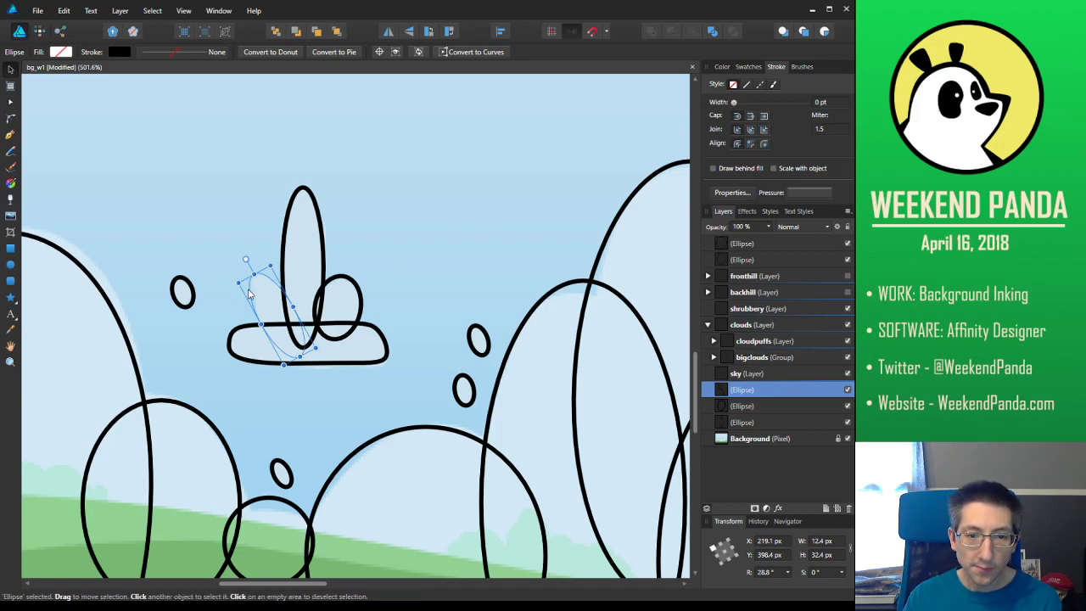
Nudge the tilted ellipse on the cloud's left lobe slightly upward and give it a solid 0.5 pt stroke
left_click_drag(250, 294, 249, 292)
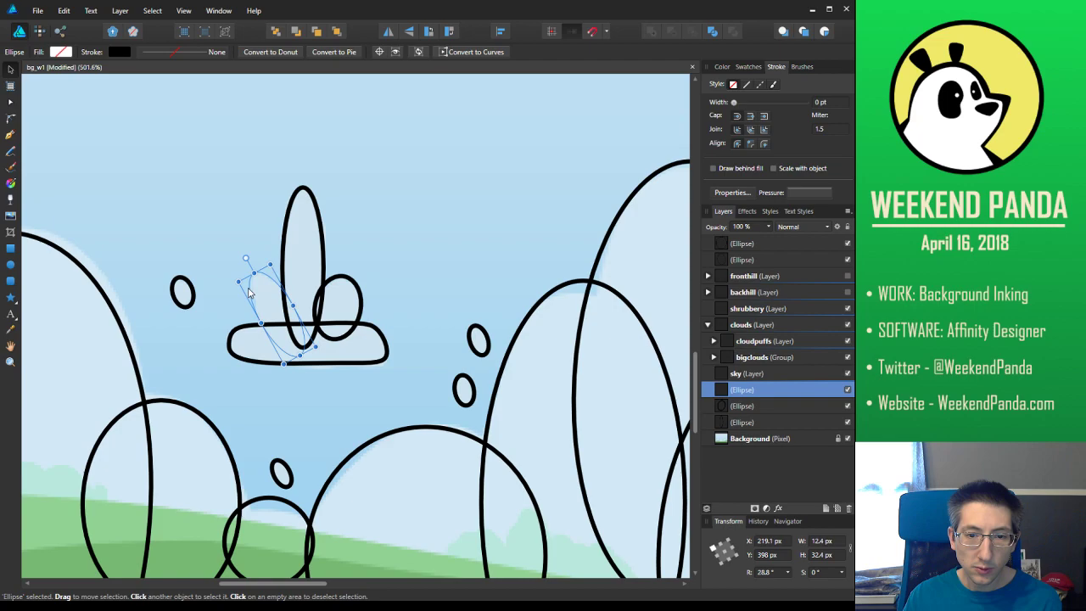
left_click(747, 84)
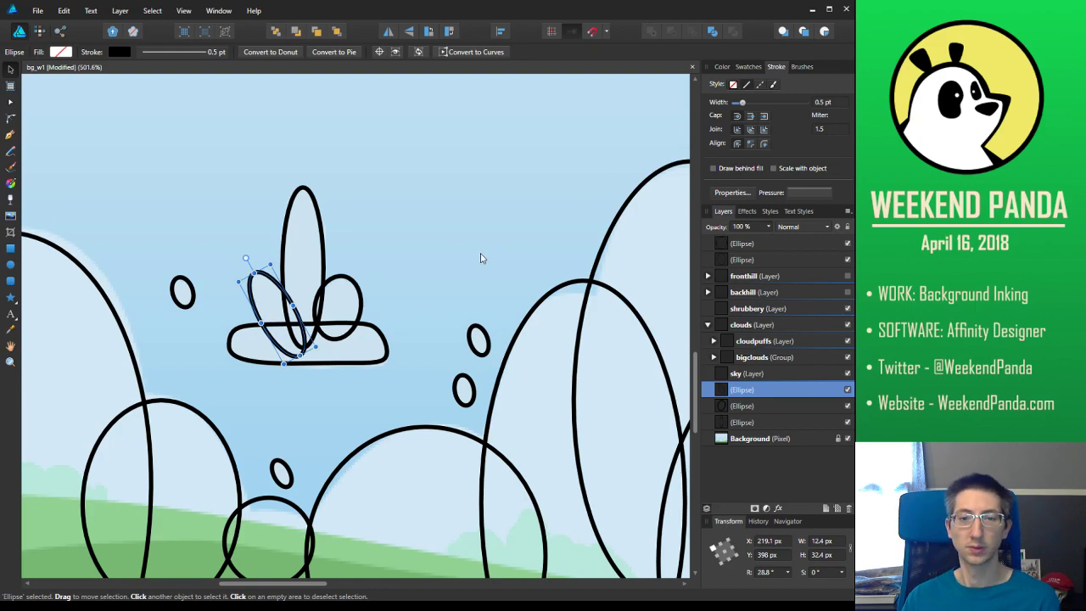
Trace the base and raised left lobe of the second small cloud in the middle of the sky as one closed Pen curve
scroll(480, 256, "down", 3)
scroll(477, 270, "down", 4)
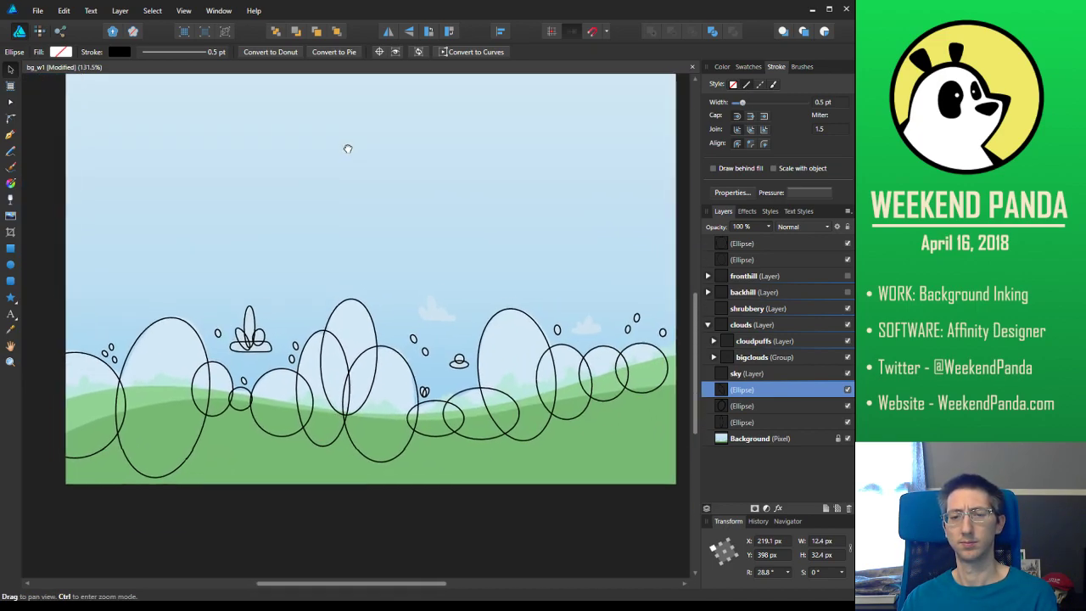
scroll(416, 329, "up", 8)
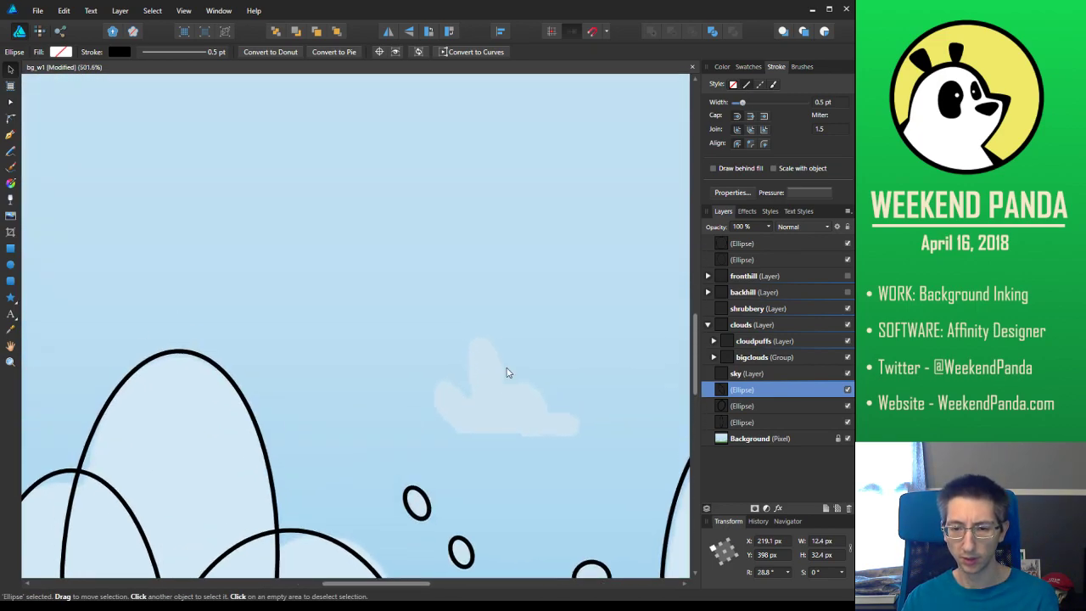
left_click_drag(442, 337, 413, 311)
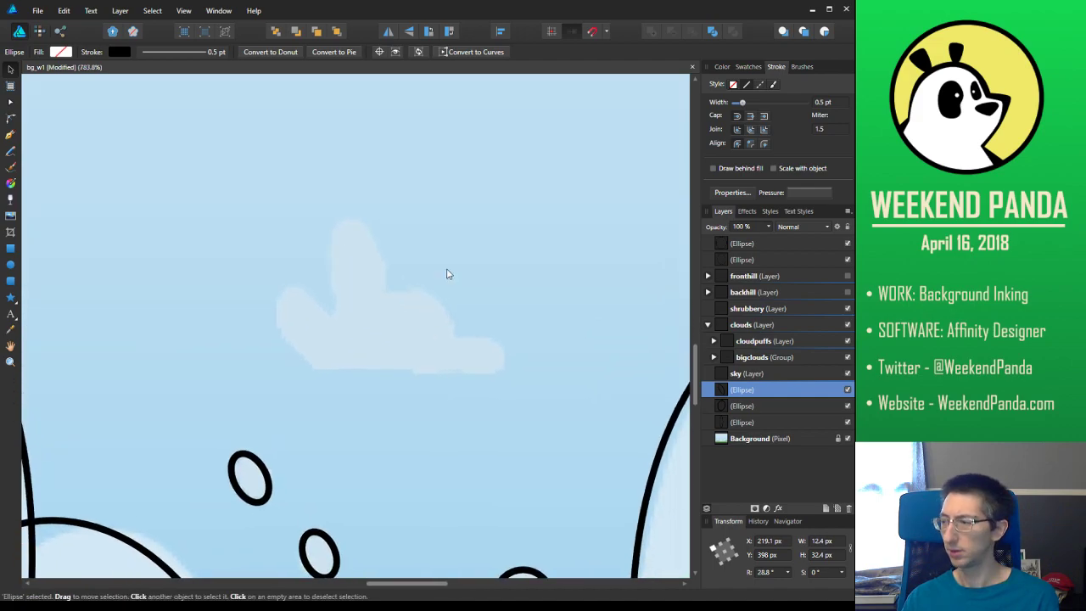
left_click(10, 268)
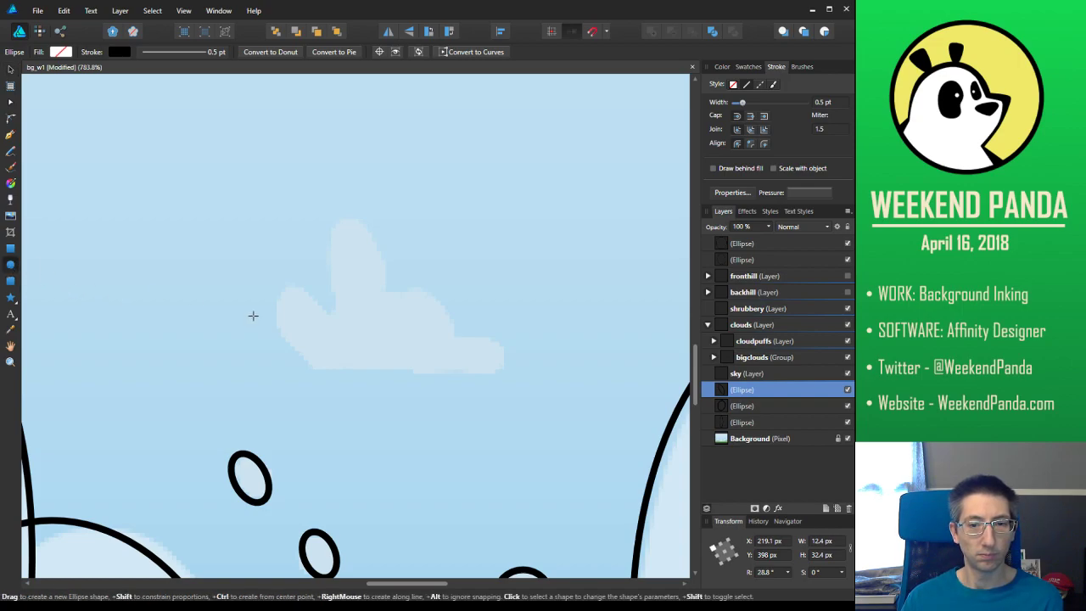
left_click(10, 134)
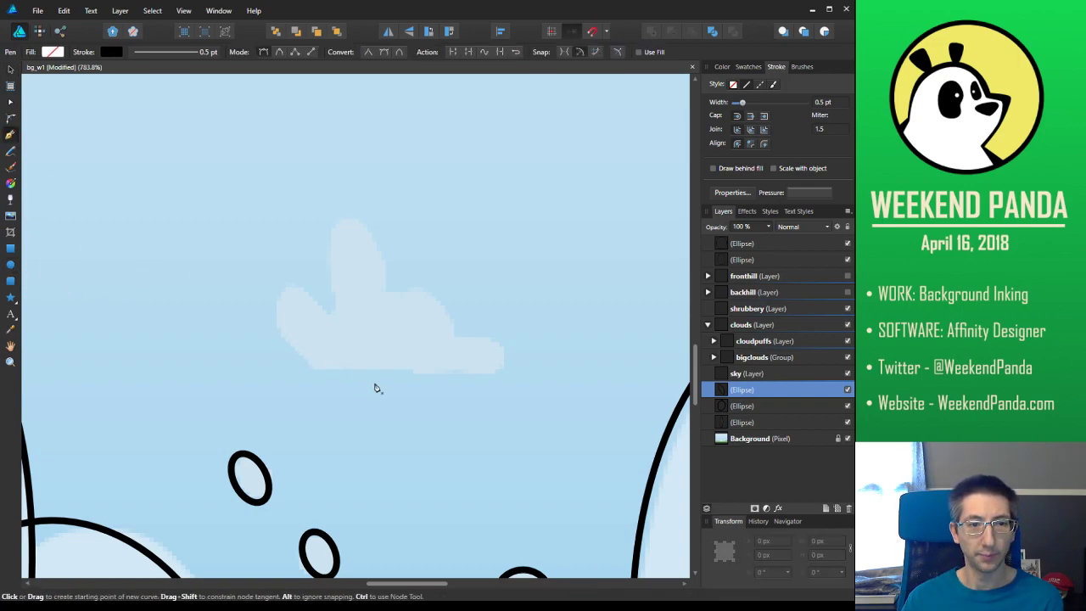
left_click(318, 371)
key("Escape")
left_click_drag(336, 371, 384, 374)
left_click_drag(498, 374, 430, 348)
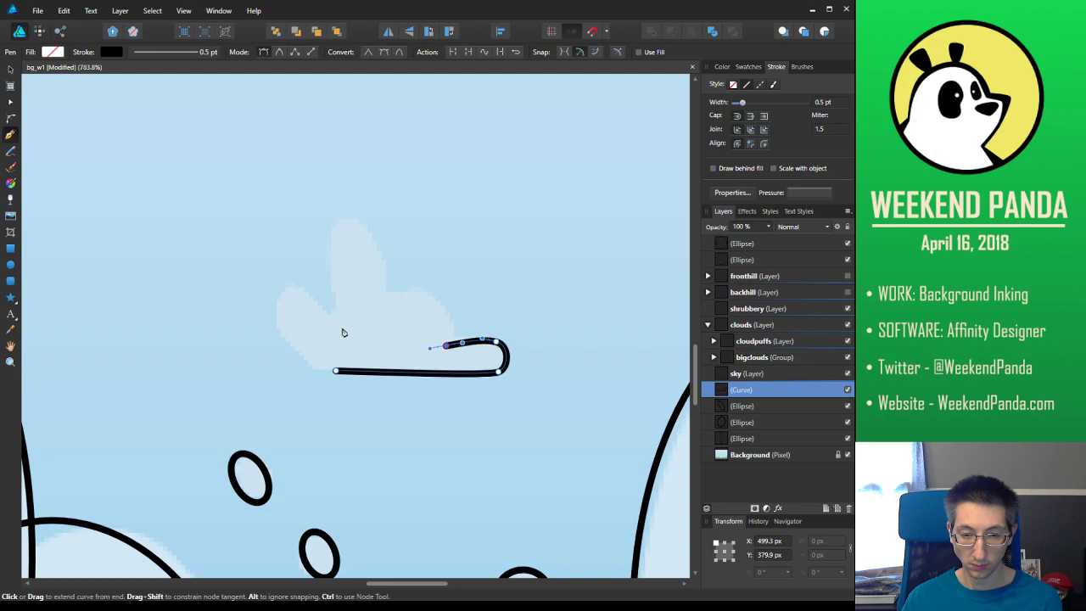
left_click_drag(344, 332, 337, 326)
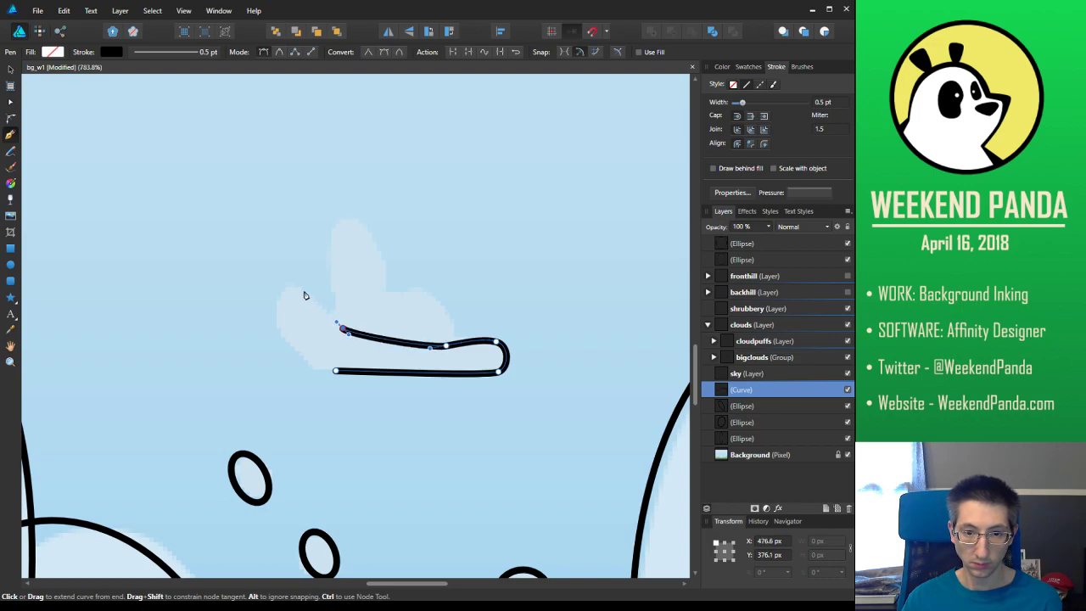
left_click_drag(299, 294, 290, 294)
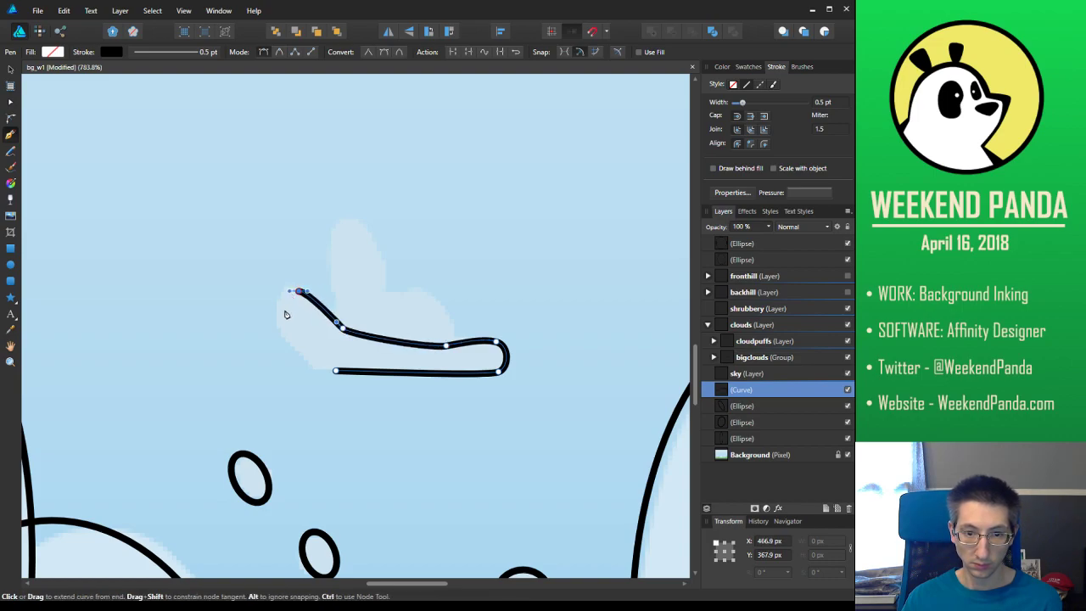
left_click_drag(278, 331, 360, 378)
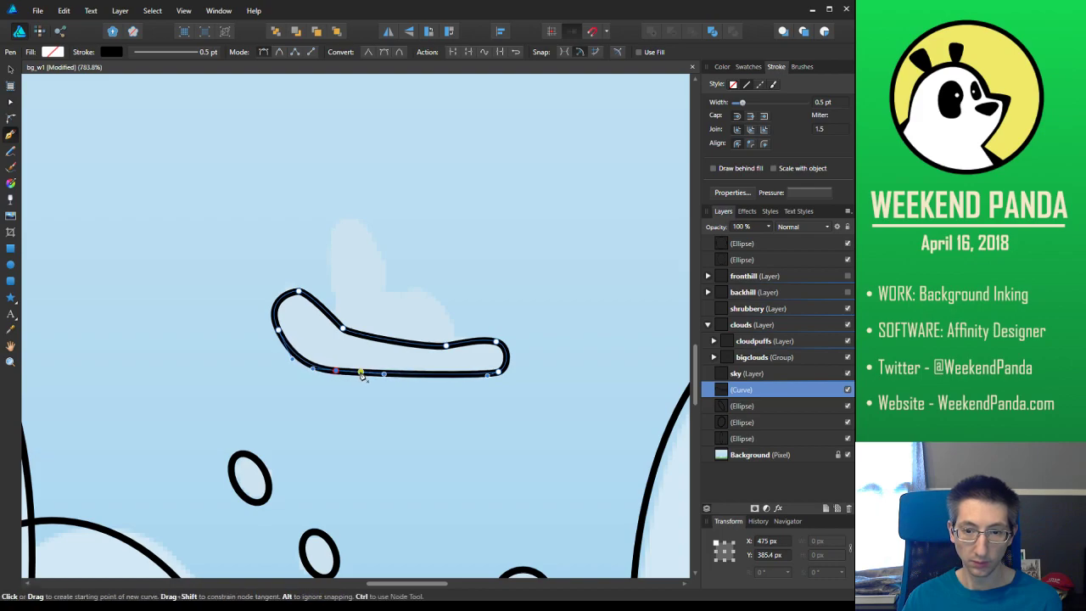
Refine the rounded left lobe of the cloud base curve at its top node with the Node tool, and deselect it
left_click(10, 102)
left_click(299, 292)
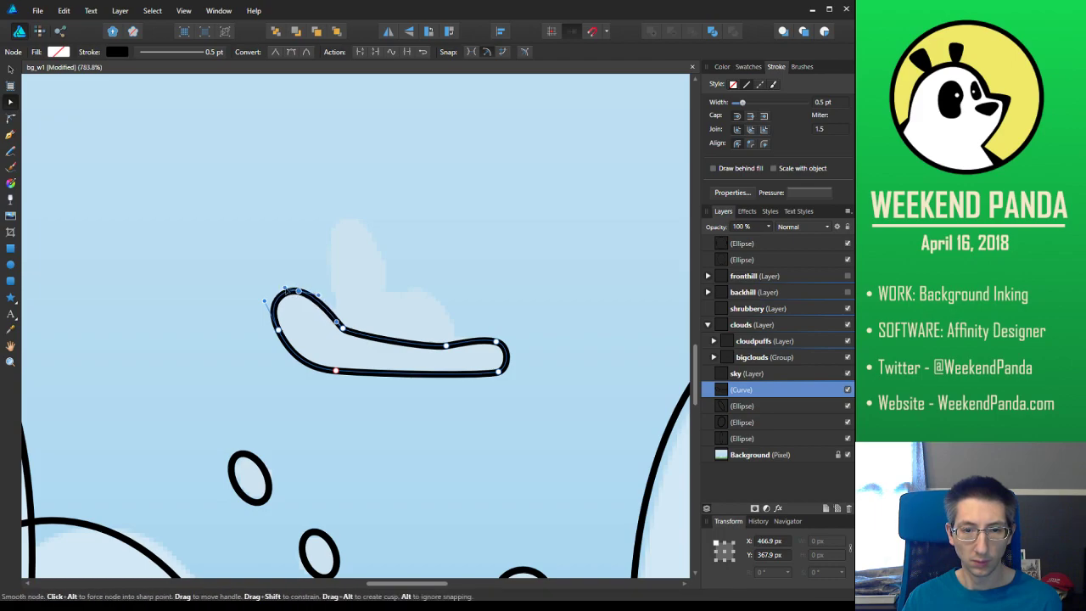
left_click(275, 251)
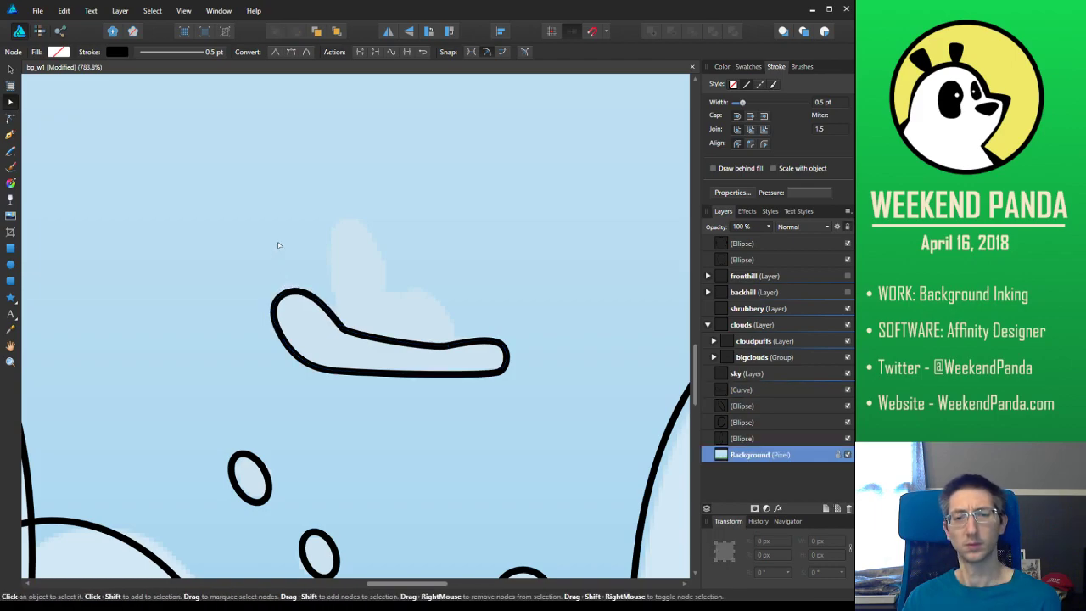
Draw an ellipse about 12.6 × 34.3 px over the cloud's spire, tilt it 6.6° to match the artwork, and deselect it
left_click(11, 265)
left_click_drag(330, 216, 385, 357)
left_click_drag(390, 210, 377, 207)
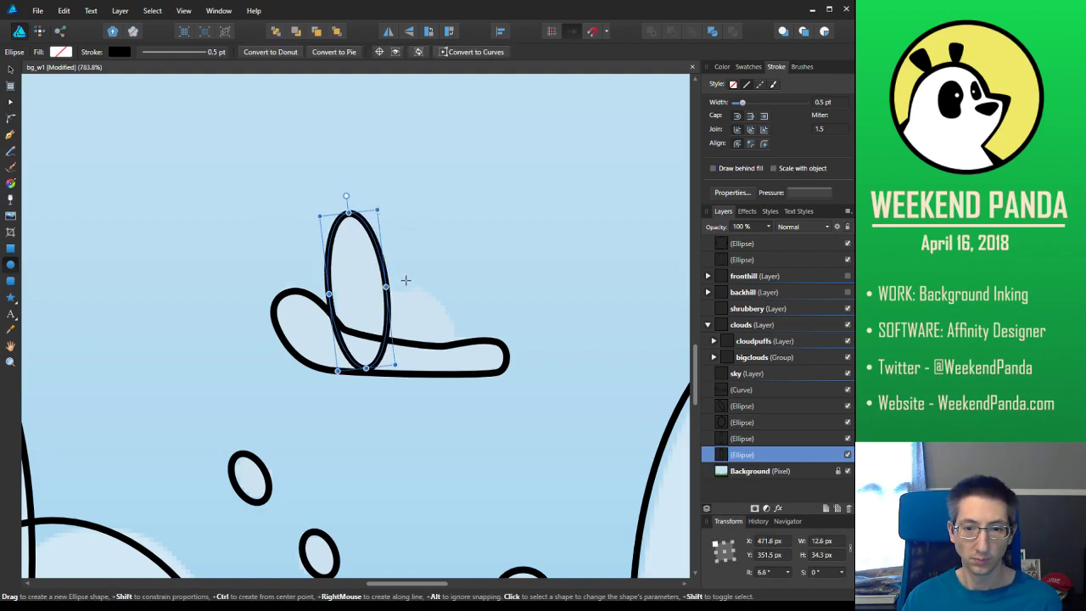
key("a")
left_click(349, 282)
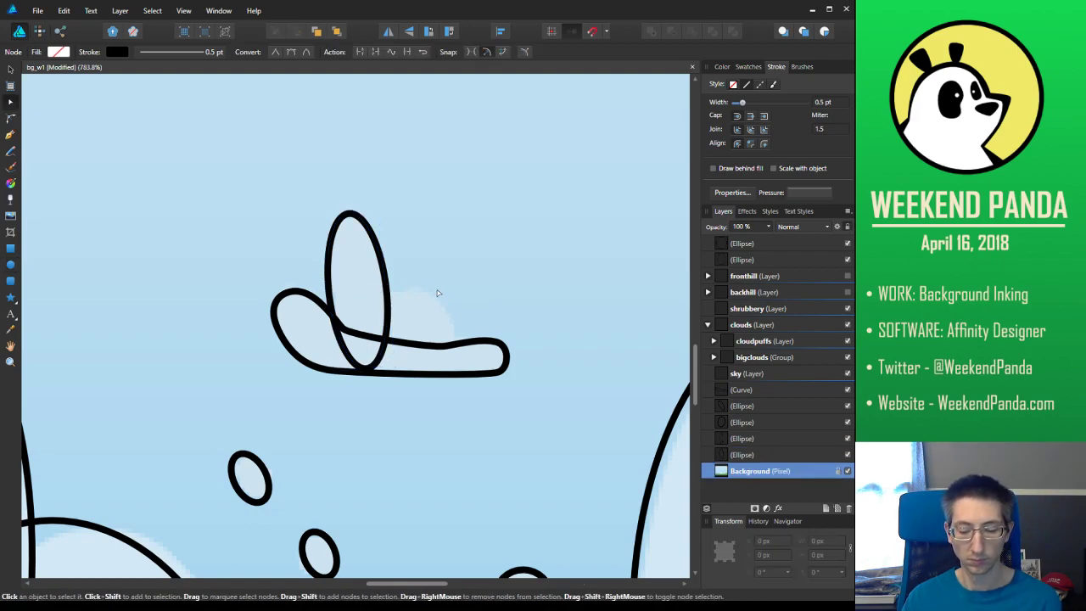
Draw an ellipse about 20.2 × 16.1 px over the cloud's right lobe, tilt it slightly to fit the artwork, and deselect it
key("m")
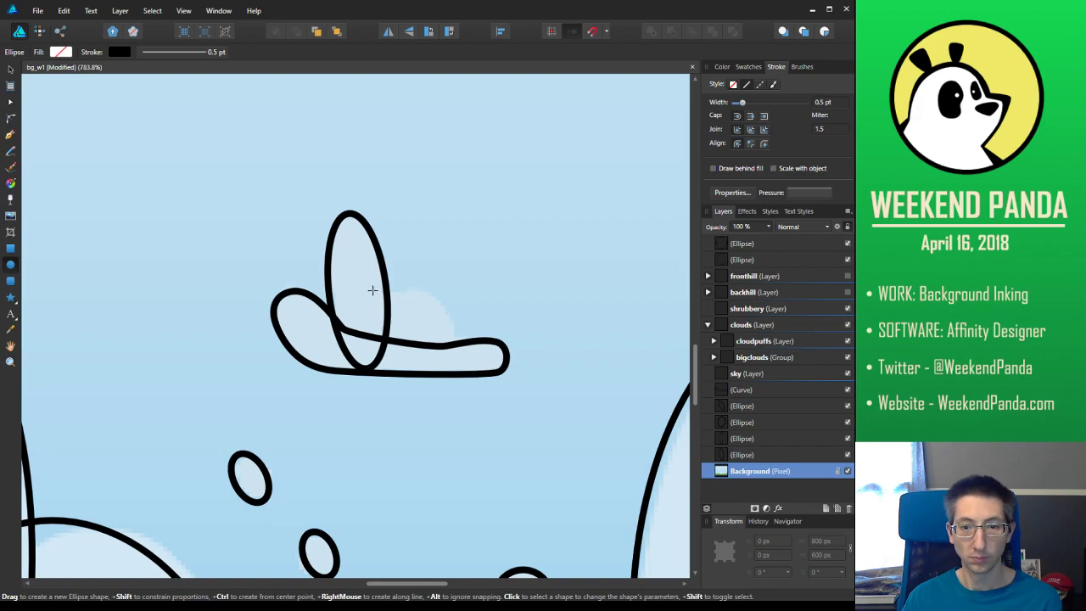
left_click_drag(371, 290, 464, 363)
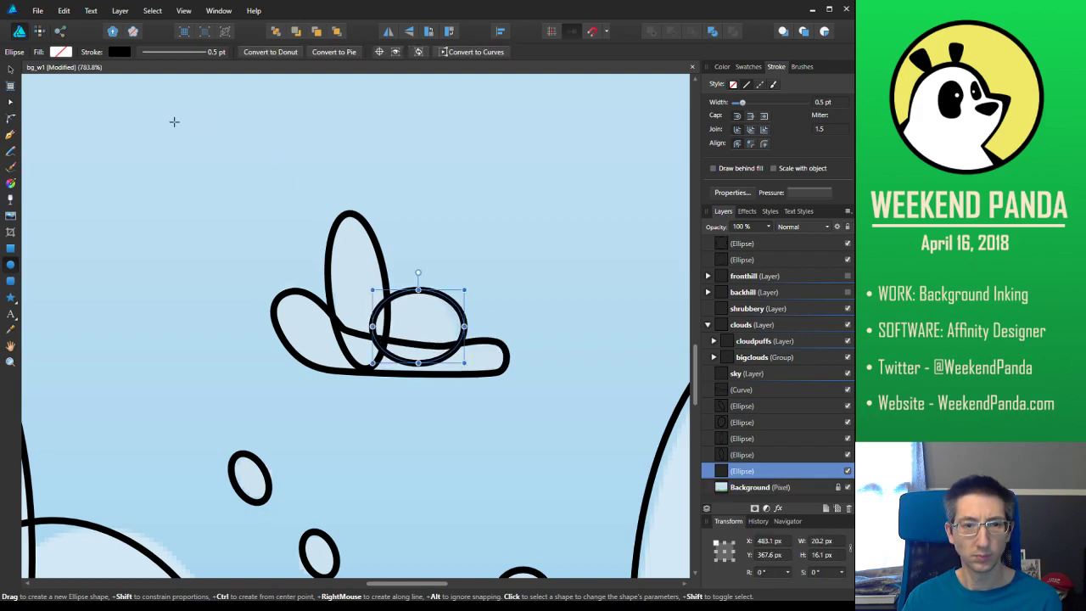
left_click(10, 69)
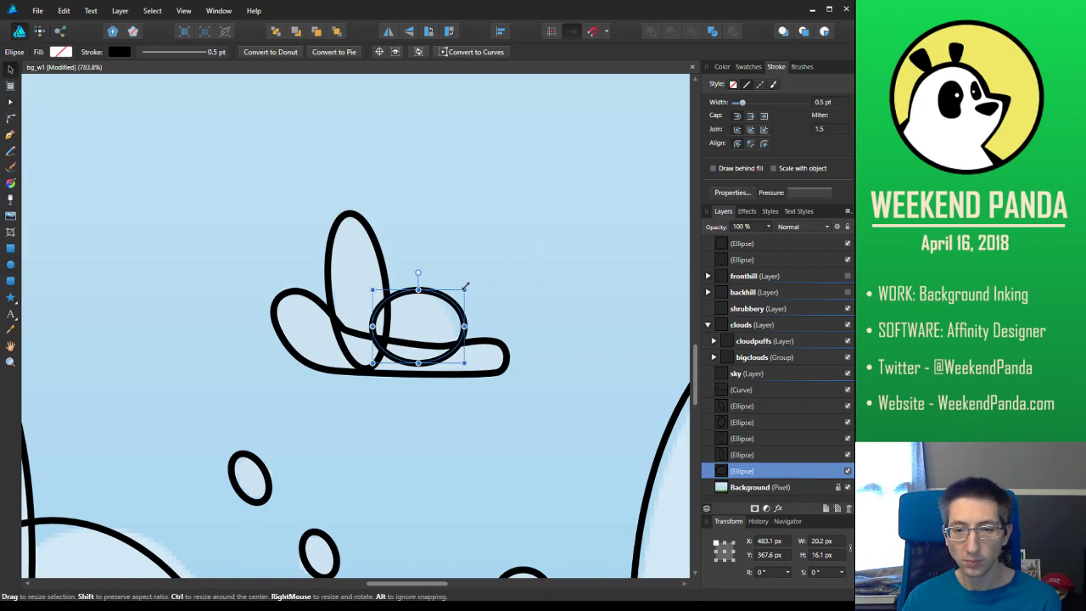
left_click_drag(467, 288, 459, 314)
left_click(520, 222)
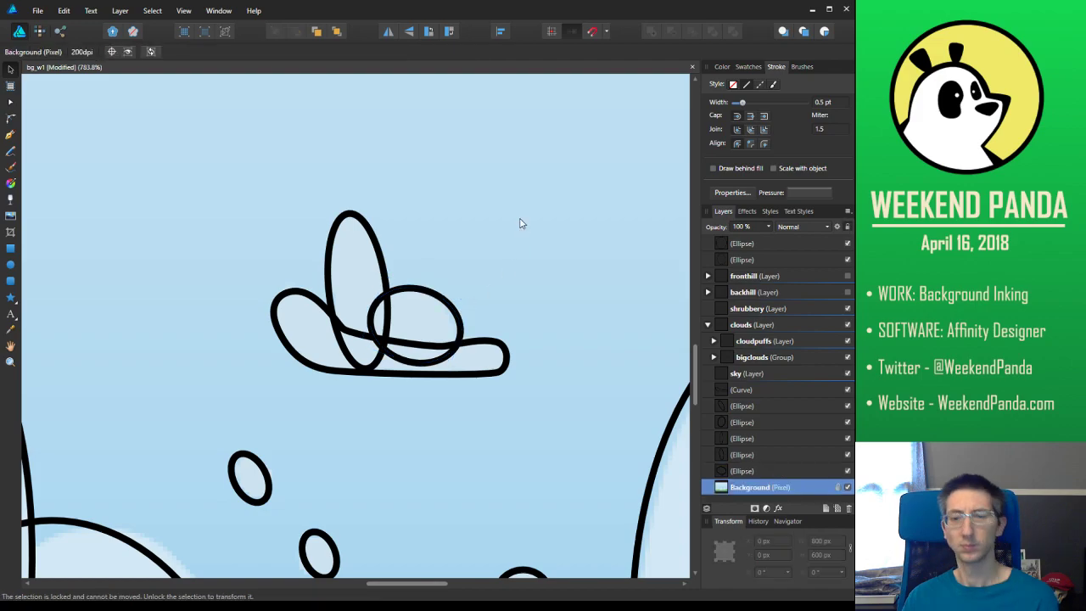
Trace the base of the remaining small cloud above the right-hand hills as a closed Pen curve about 39 × 13.8 px
scroll(519, 220, "down", 5)
scroll(545, 295, "down", 3)
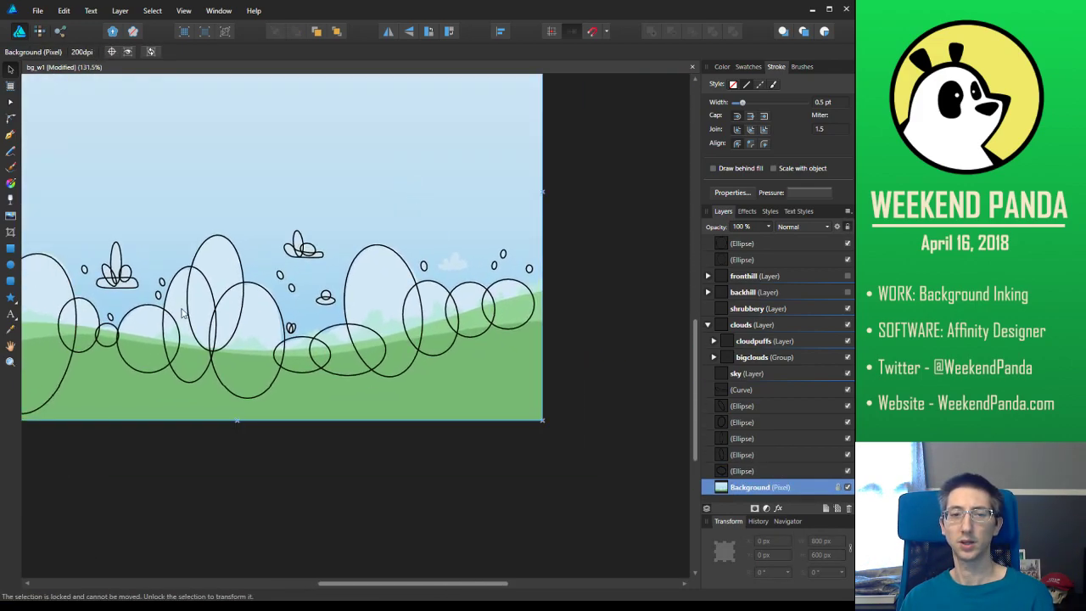
scroll(331, 237, "up", 5)
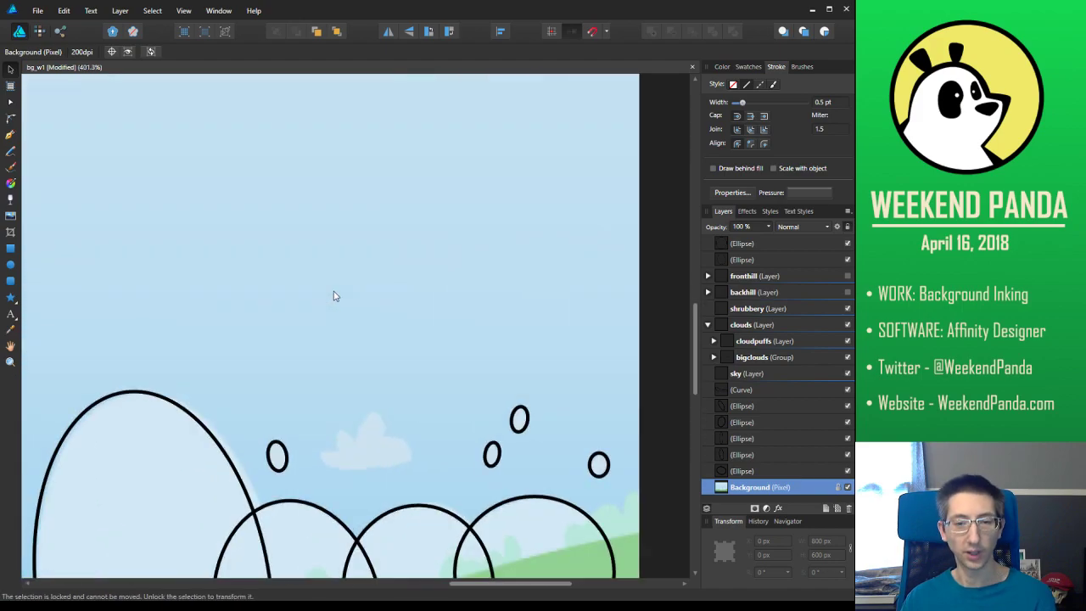
scroll(395, 289, "up", 3)
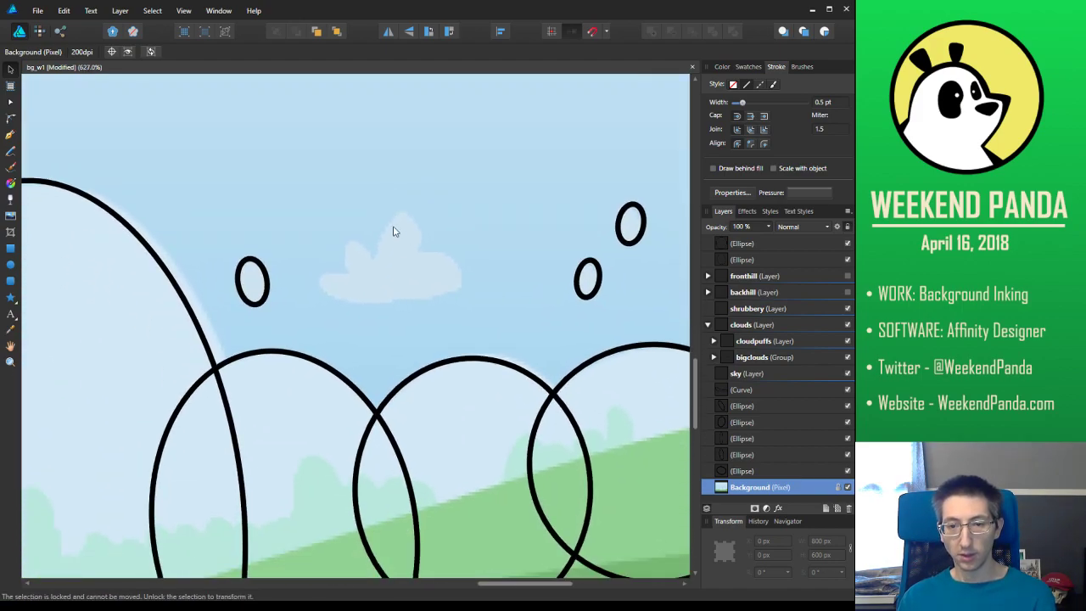
scroll(424, 260, "up", 2)
left_click_drag(457, 257, 427, 232)
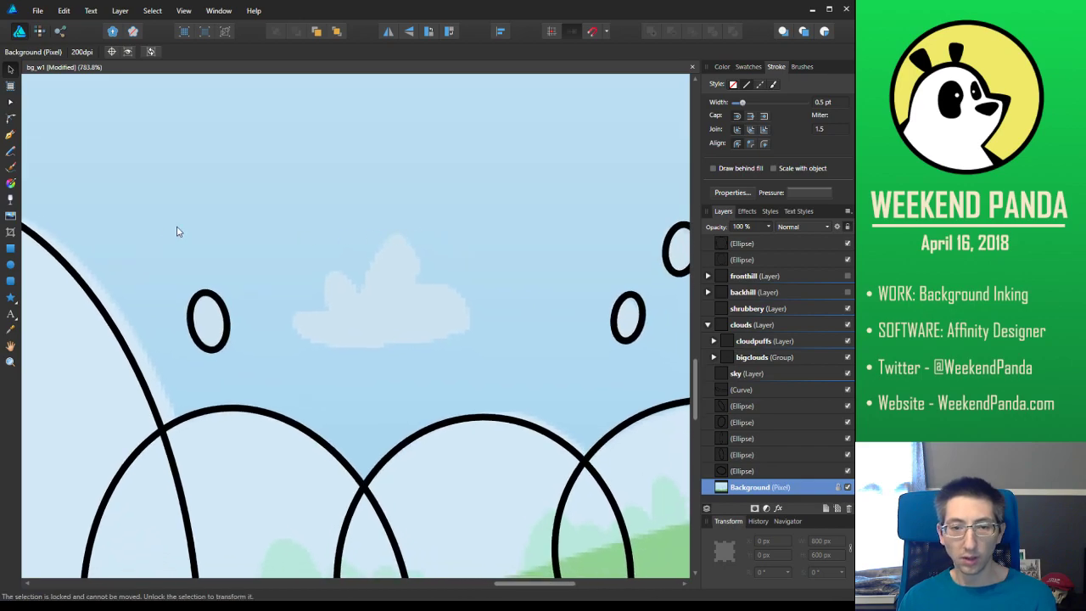
left_click(10, 134)
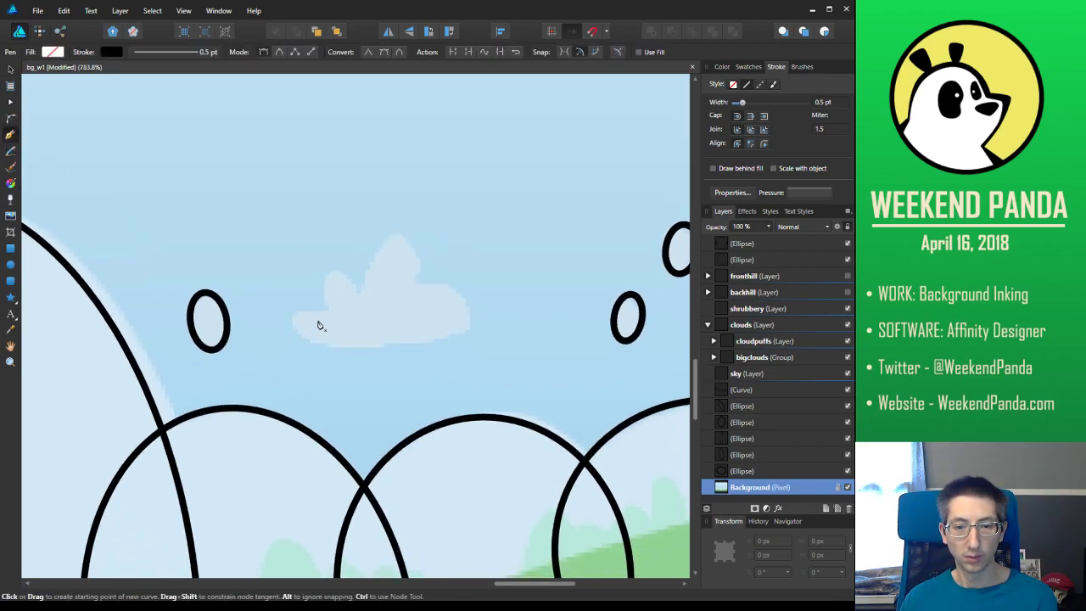
left_click_drag(363, 317, 466, 341)
left_click_drag(455, 341, 430, 285)
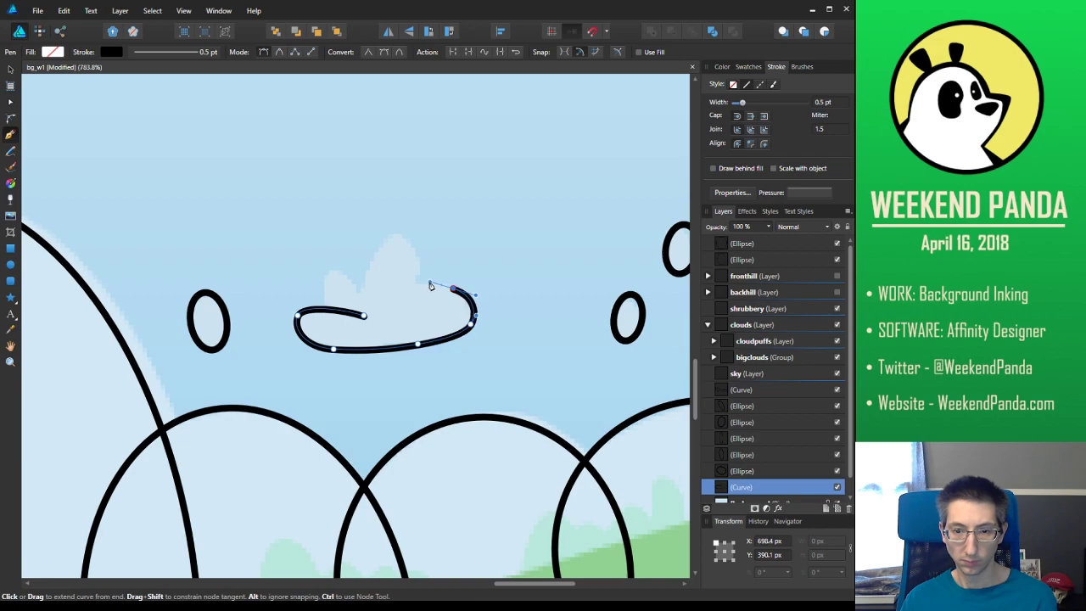
left_click(389, 302)
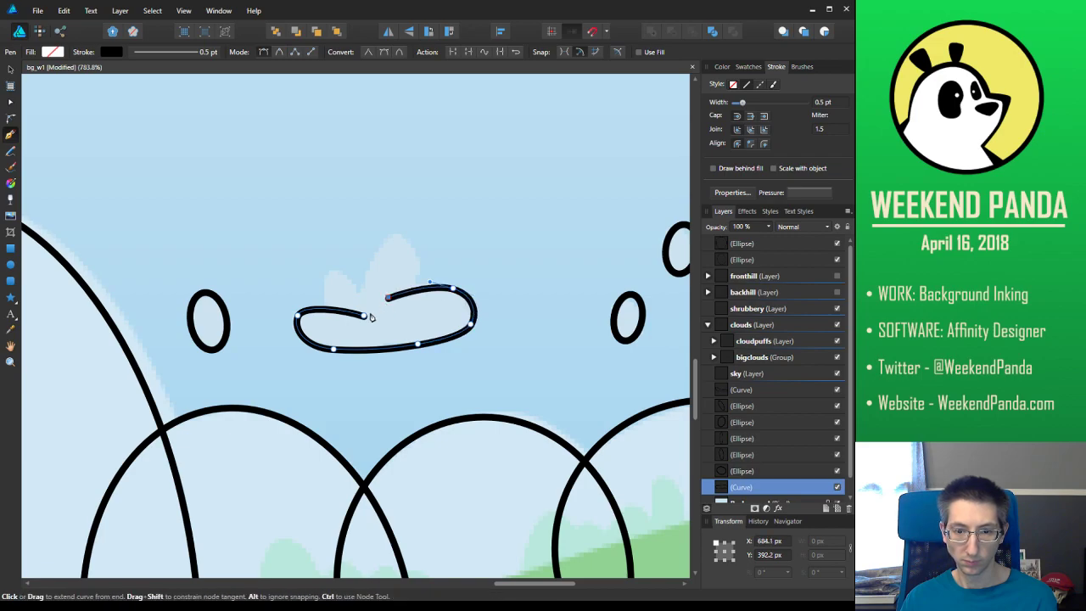
left_click(365, 315)
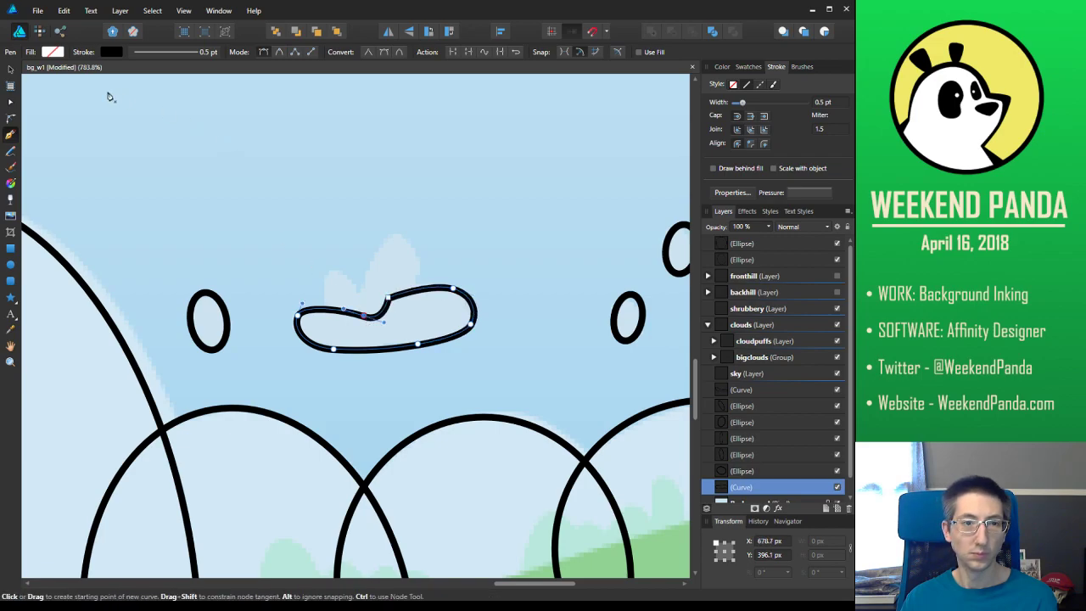
left_click(11, 71)
Draw an ellipse about 10.5 × 21.7 px tilted -14.3° over the cloud's spire and one about 8.9 × 16.4 px tilted 22.4° over its left lobe
left_click(10, 263)
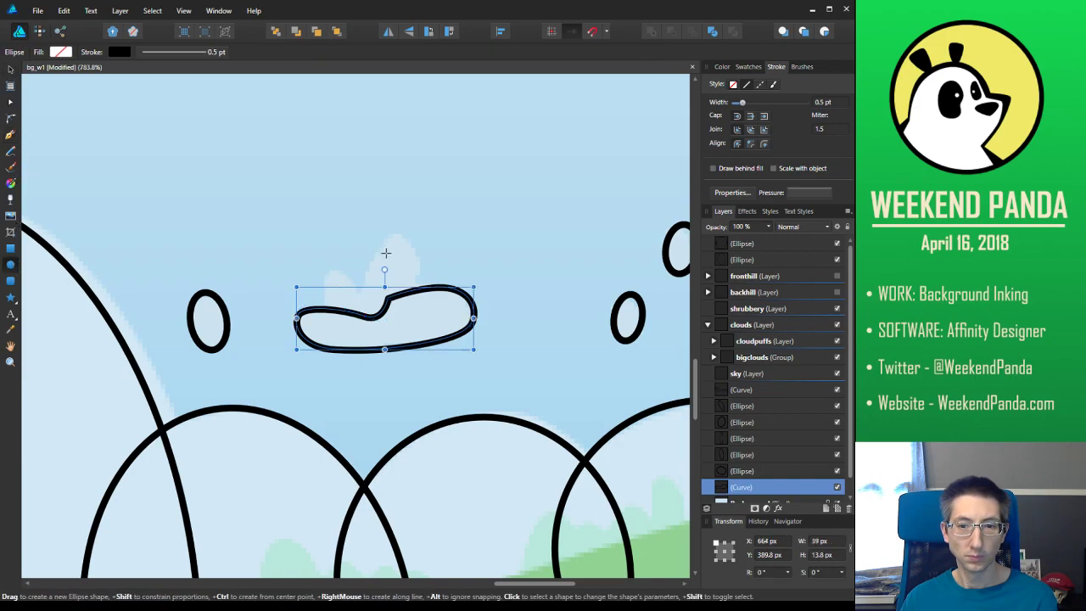
mouse_move(364, 236)
left_mouse_down()
mouse_move(407, 312)
mouse_move(408, 347)
left_mouse_up()
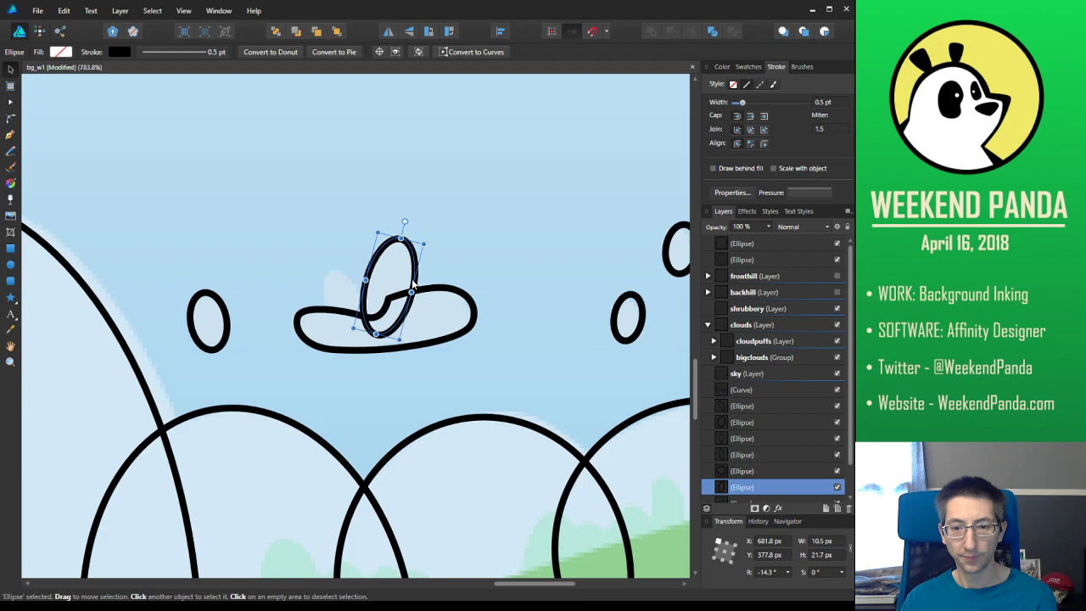
mouse_move(416, 286)
left_mouse_down()
mouse_move(379, 287)
mouse_move(417, 282)
left_mouse_up()
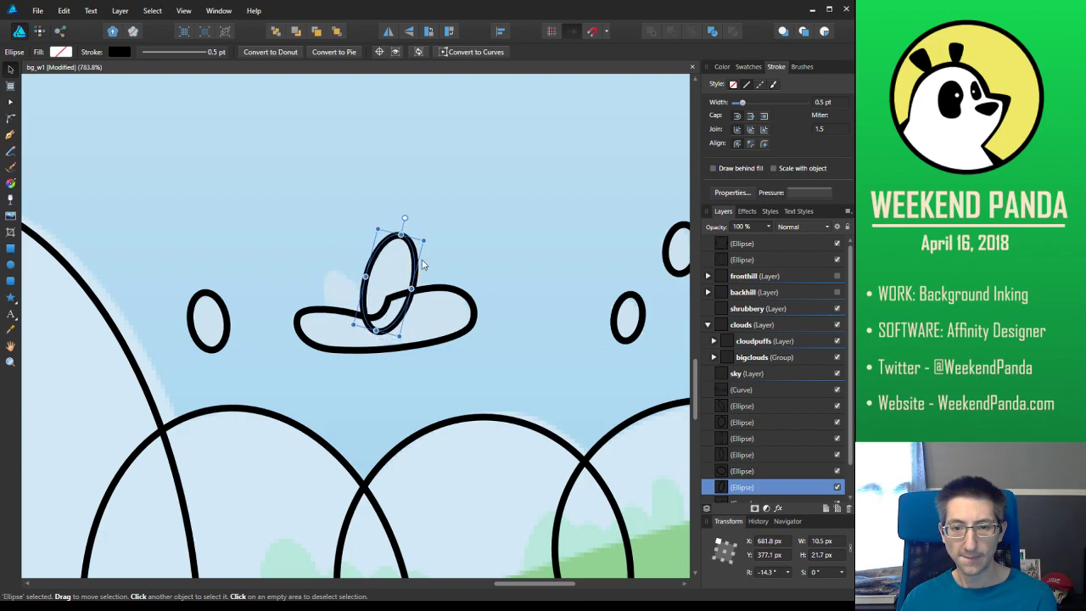
mouse_move(320, 267)
left_mouse_down()
mouse_move(392, 341)
mouse_move(354, 337)
mouse_move(383, 321)
mouse_move(367, 328)
mouse_move(381, 312)
mouse_move(367, 318)
mouse_move(358, 282)
left_mouse_up()
key("v")
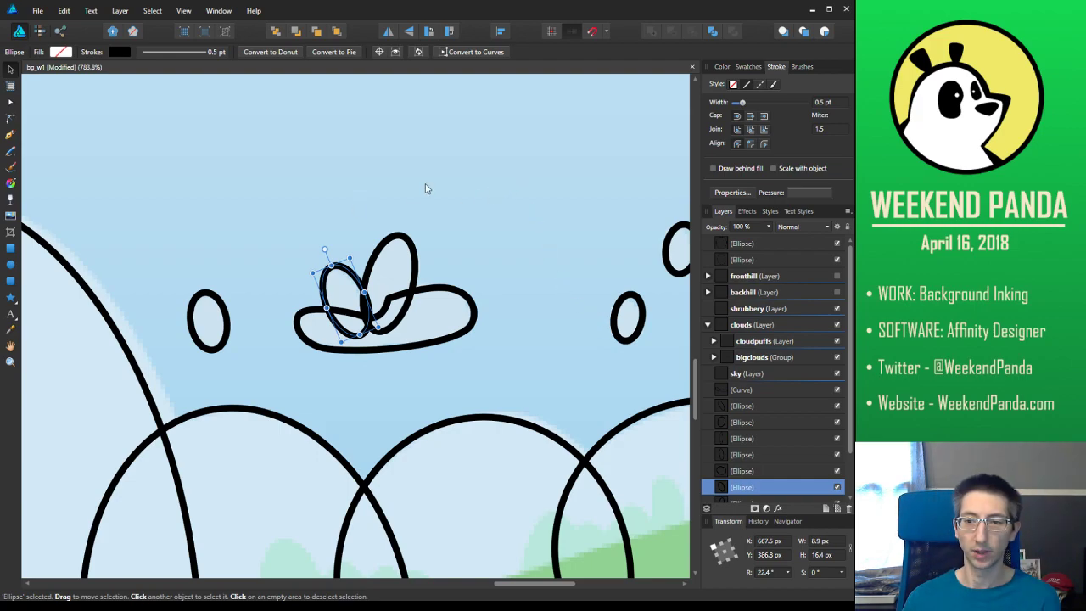
Clear the selection and toggle the visibility of the second loose ellipse in the layer stack to identify which shape it is
scroll(428, 183, "down", 8)
left_click_drag(323, 211, 444, 368)
left_click_drag(618, 289, 644, 283)
left_click(678, 263)
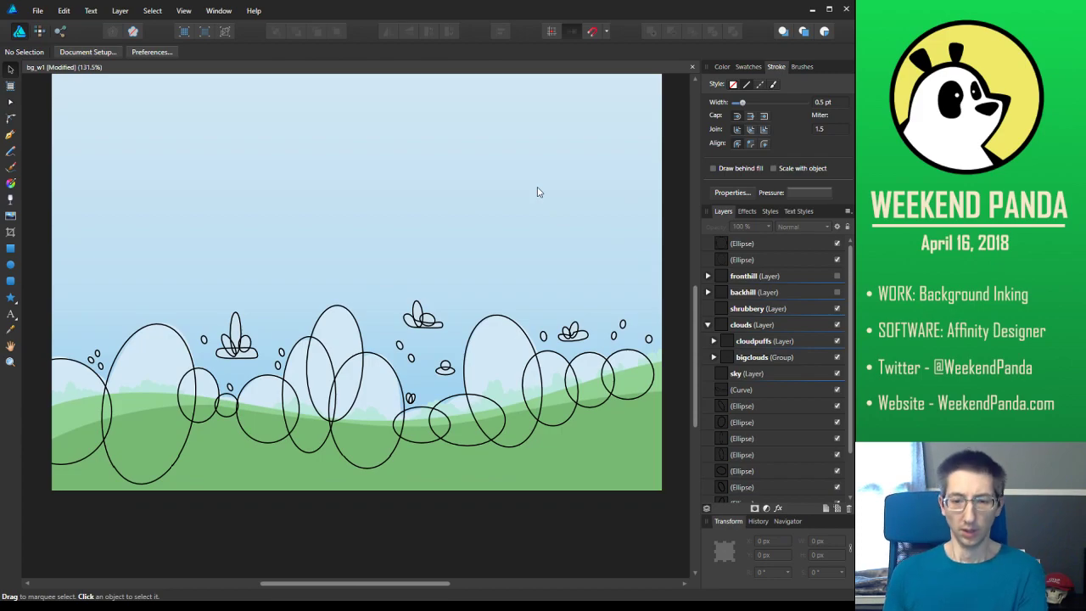
left_click(838, 258)
left_click(833, 260)
left_click(838, 259)
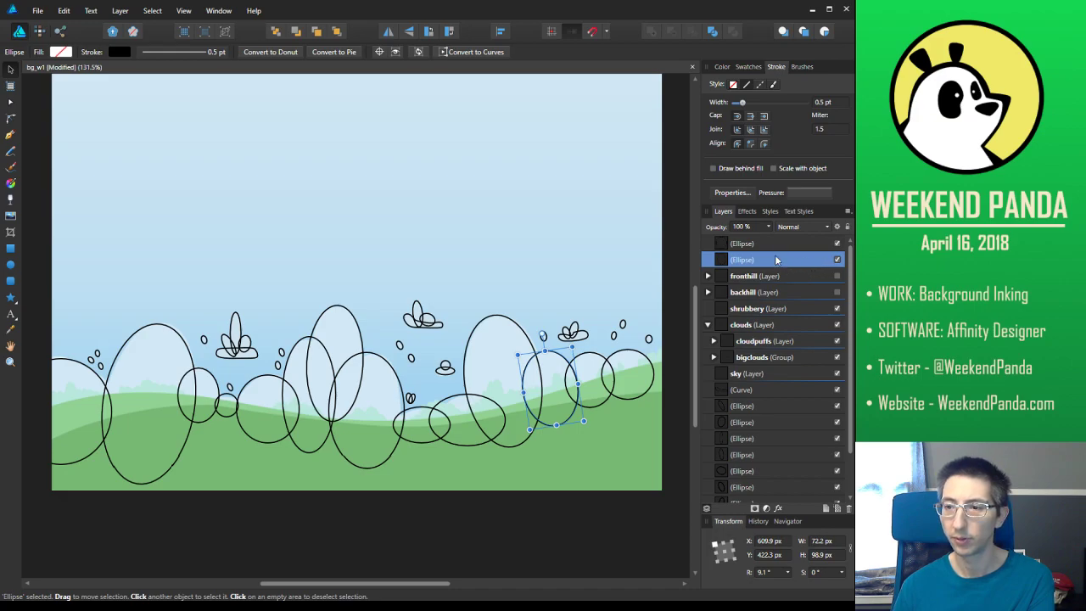
Move the two loose ellipses at the top of the layer stack into the bigclouds group
left_click(764, 245)
left_click(765, 258, "shift")
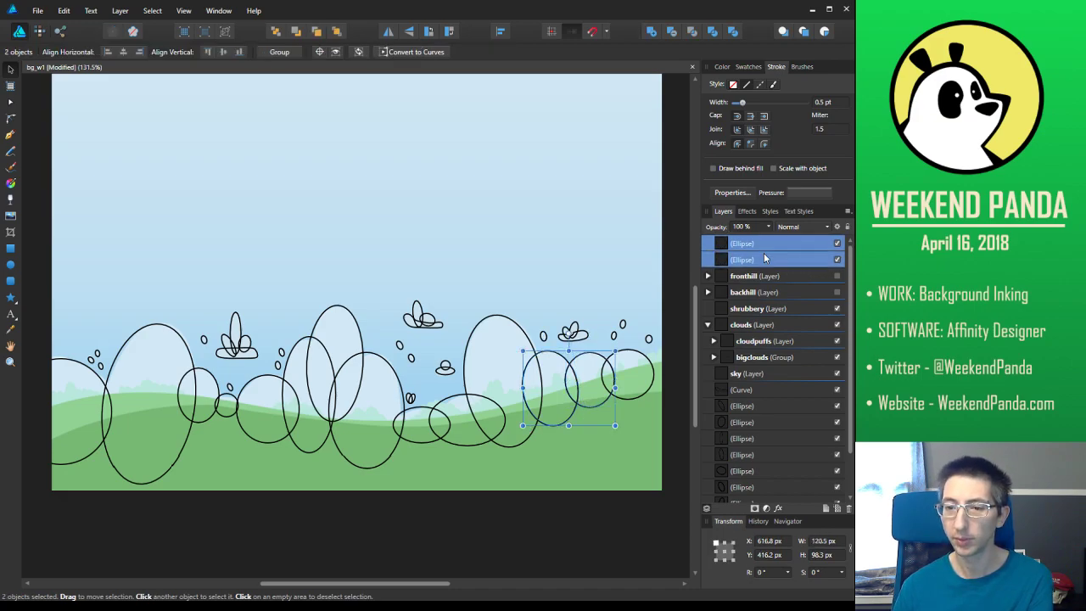
left_click_drag(751, 242, 748, 361)
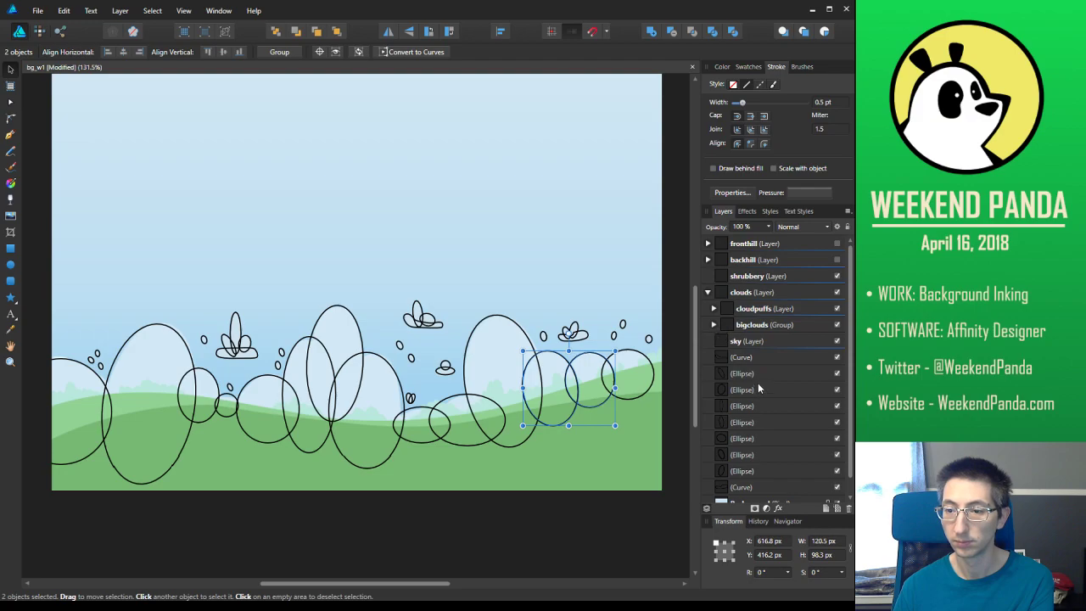
Select the loose ellipses and the lowest loose curve below the sky layer one by one to identify which cloud parts they are
scroll(757, 366, "down", 1)
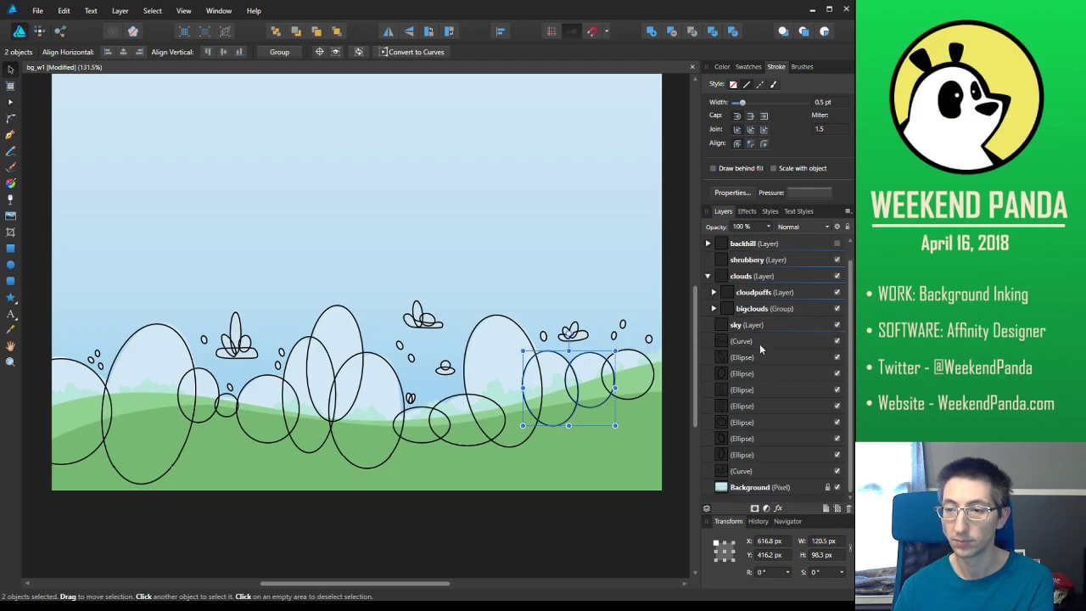
left_click(714, 309)
scroll(768, 369, "down", 5)
scroll(763, 358, "down", 1)
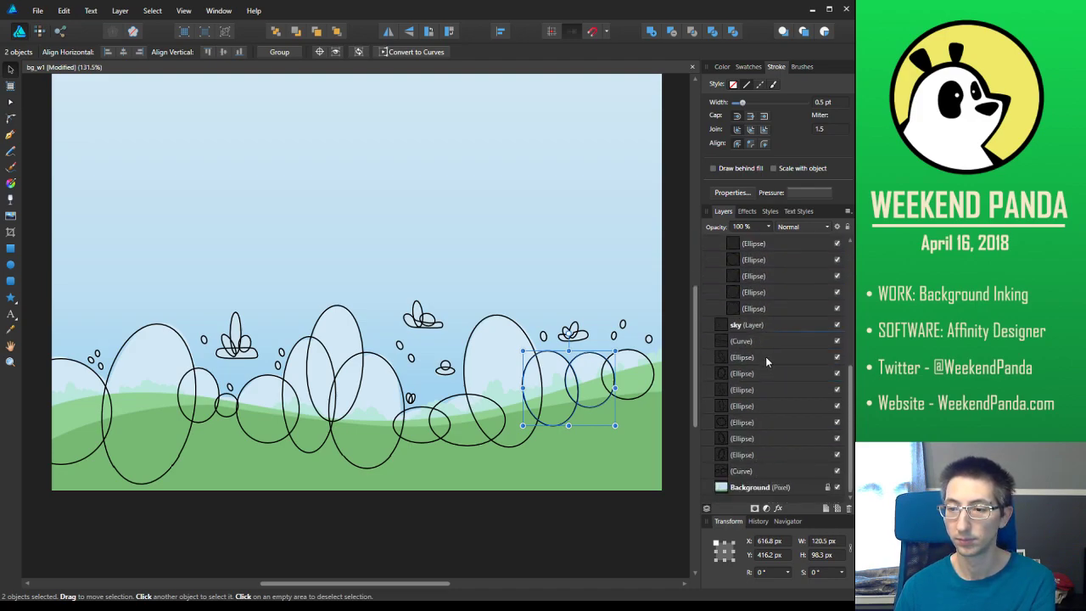
left_click(767, 363)
left_click(765, 373)
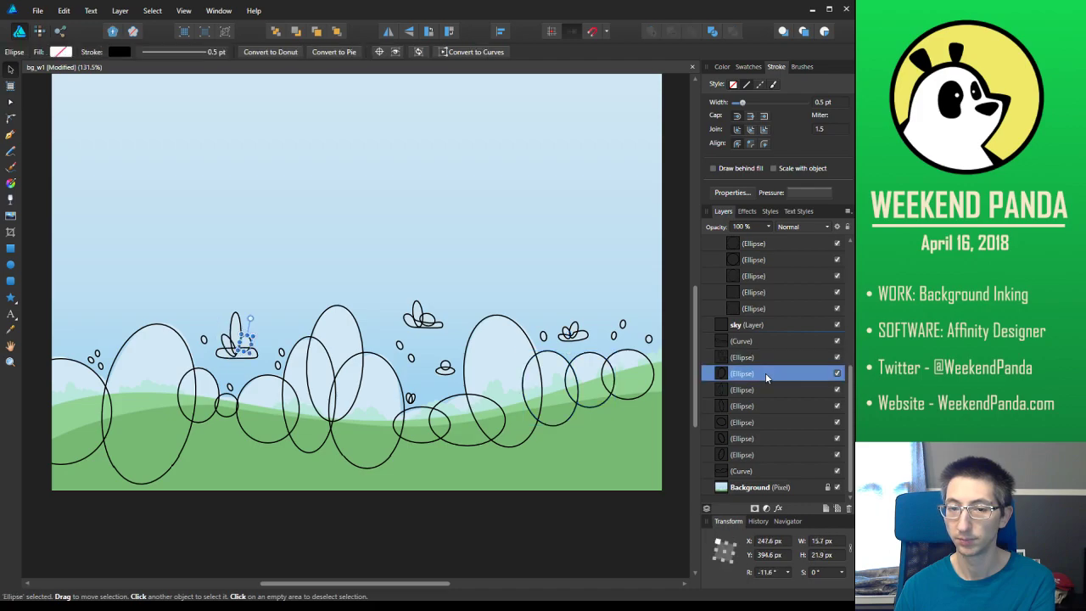
left_click(765, 389)
left_click(765, 406)
left_click(766, 421)
left_click(767, 438)
left_click(769, 453)
left_click(772, 469)
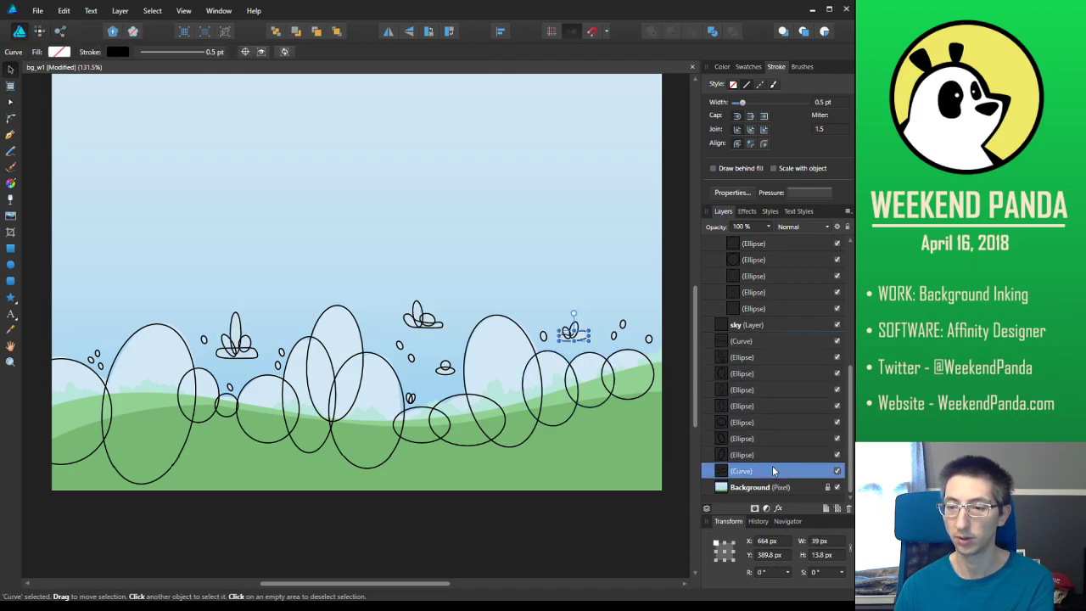
Move all the loose curves and ellipses between the sky layer and the Background into the cloudpuffs layer
left_click(762, 340, "shift")
scroll(764, 345, "up", 5)
scroll(752, 348, "up", 1)
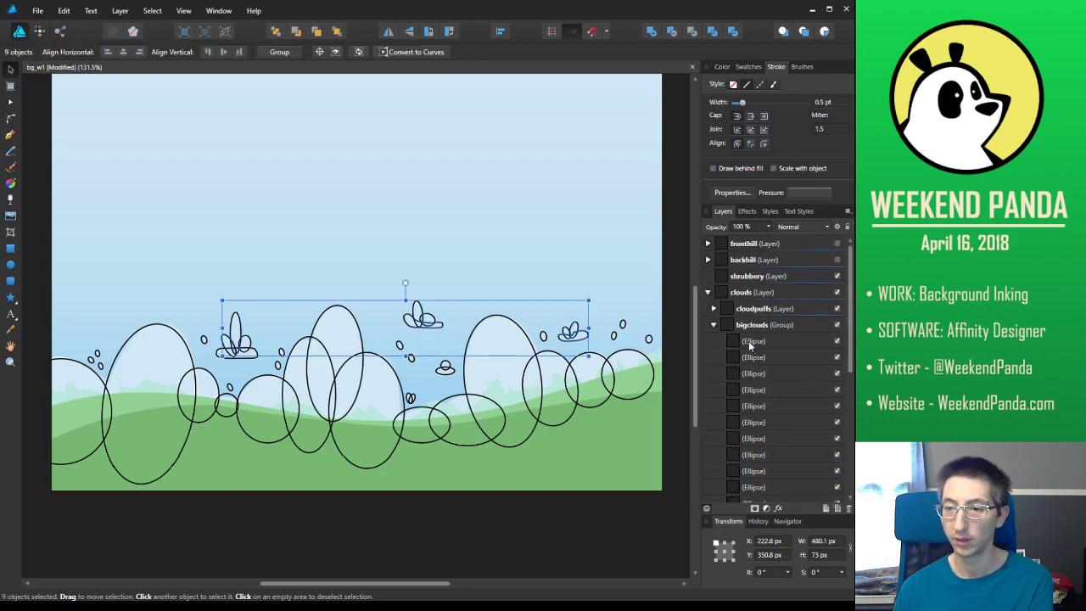
left_click(713, 326)
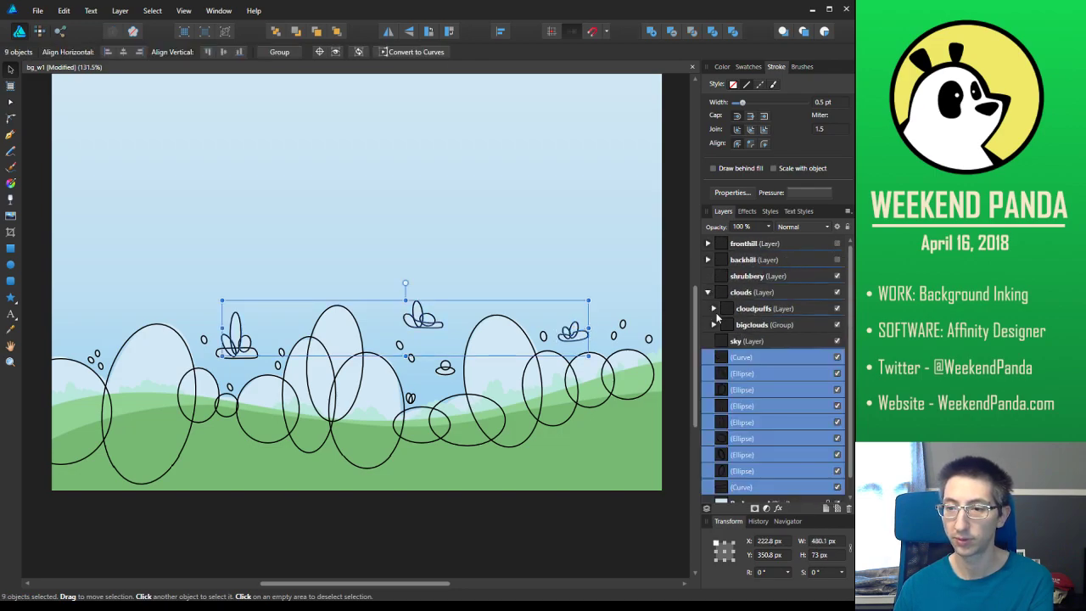
left_click(715, 308)
scroll(790, 375, "down", 4)
left_click_drag(742, 426, 776, 343)
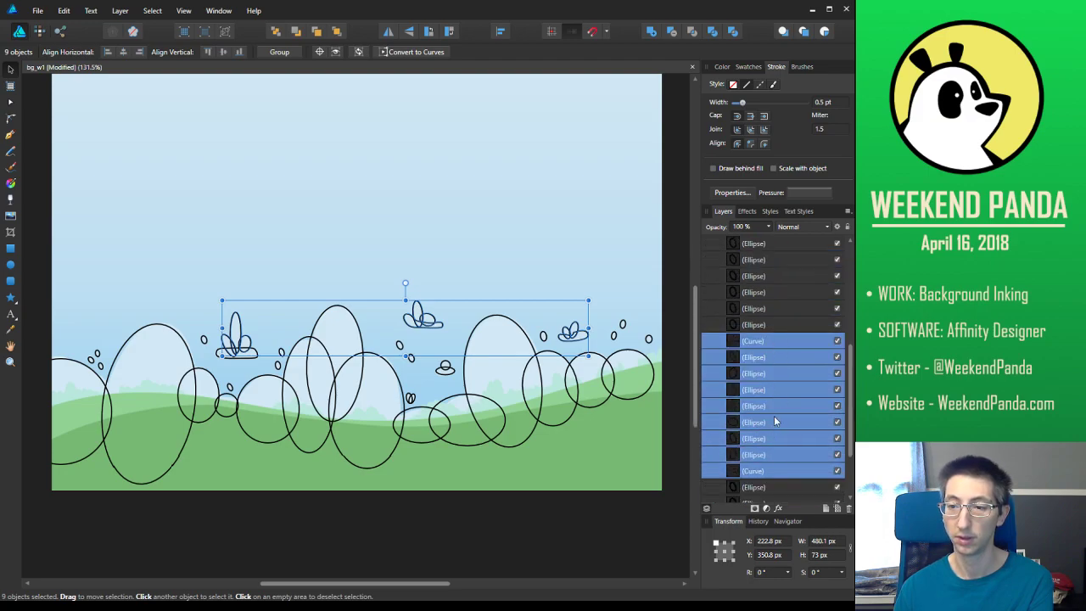
scroll(774, 422, "down", 3)
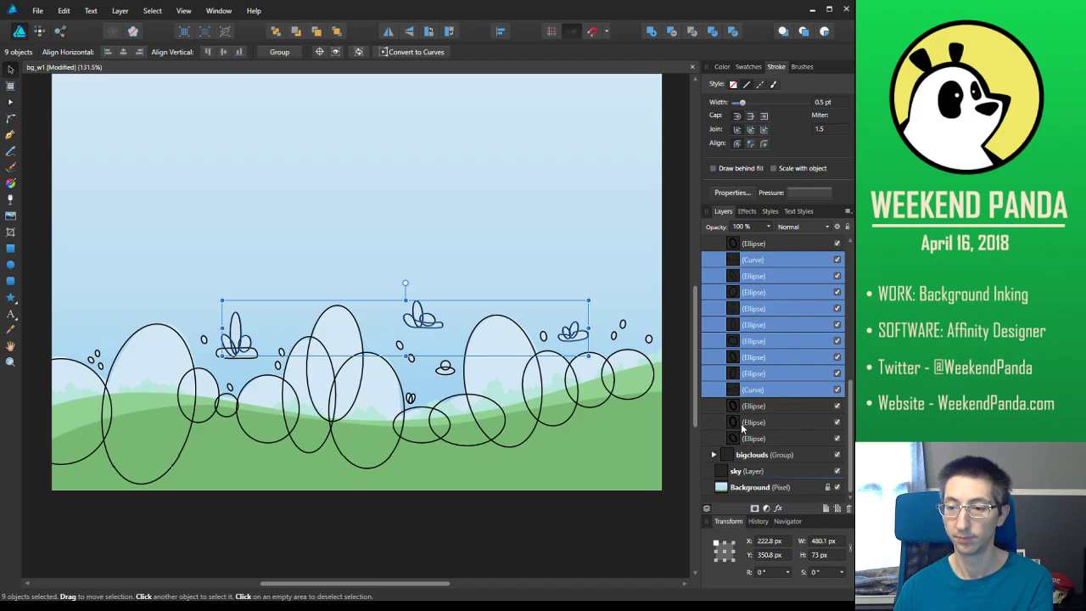
scroll(737, 420, "up", 5)
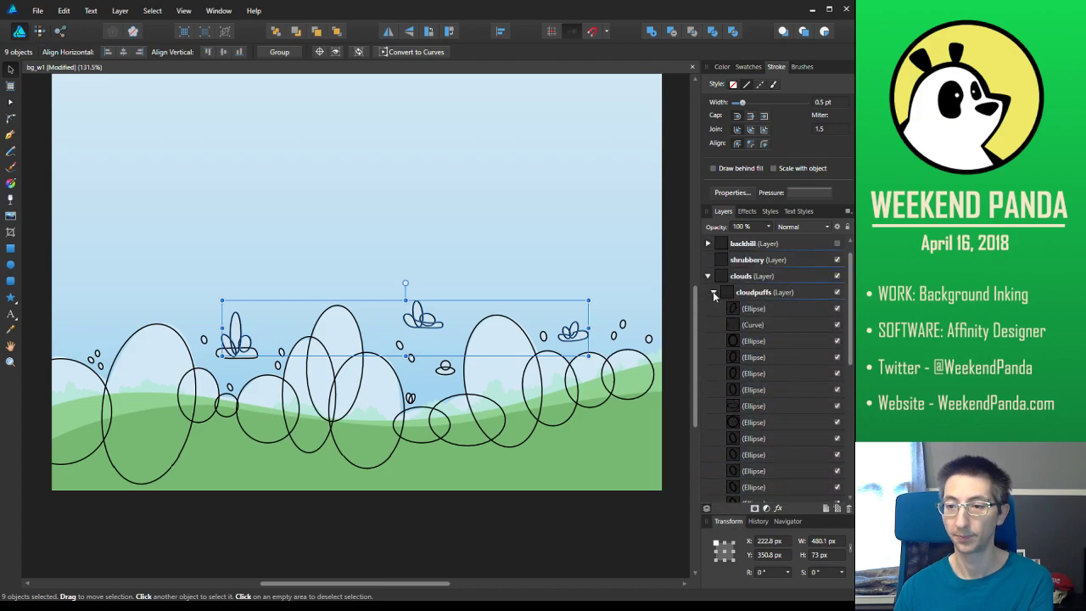
left_click(713, 292)
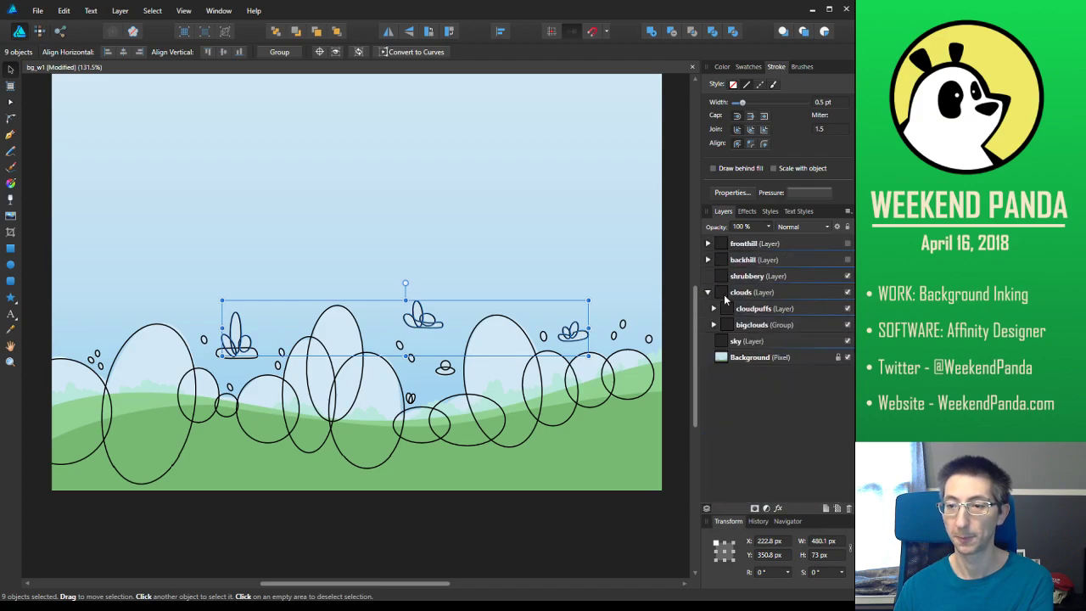
Toggle cloudpuffs and bigclouds off and on to check their contents, and show the backhill and fronthill layers to review the full line art
left_click(846, 309)
left_click(616, 520)
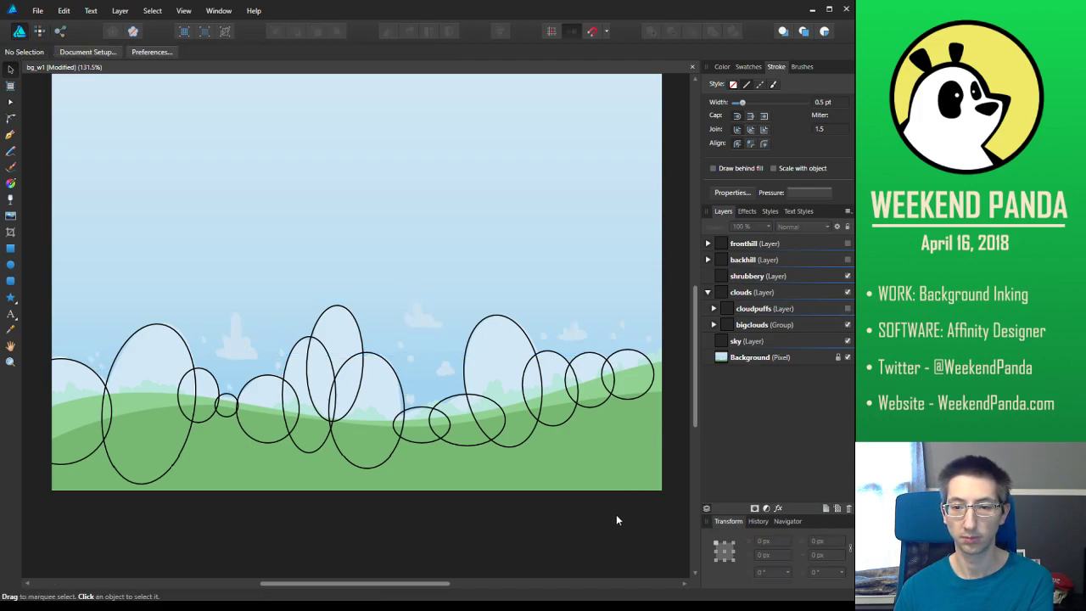
left_click(846, 309)
left_click(847, 325)
left_click(847, 325)
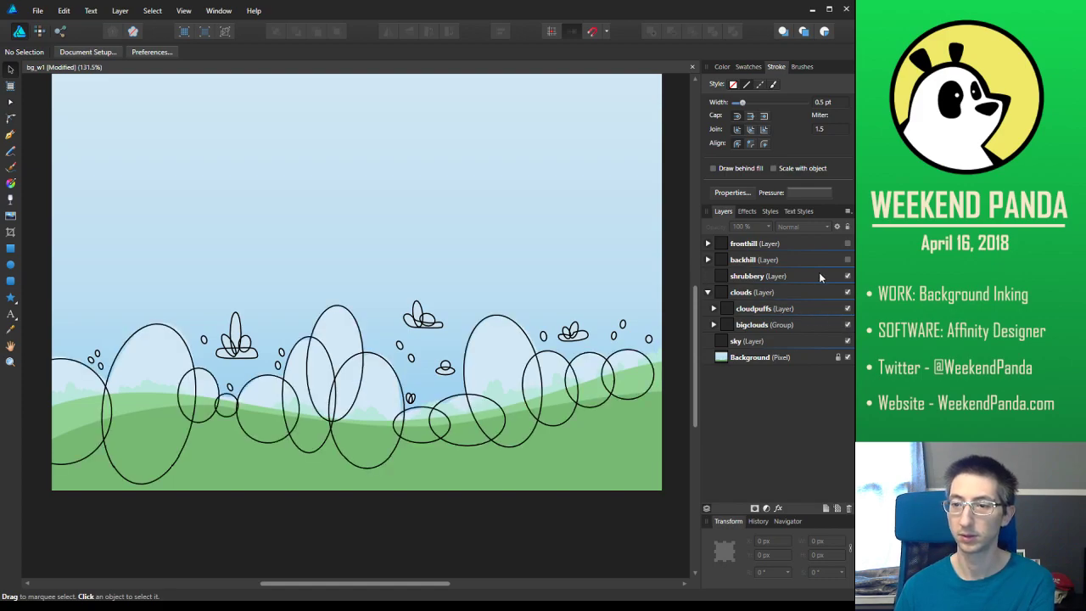
left_click(846, 260)
left_click(846, 243)
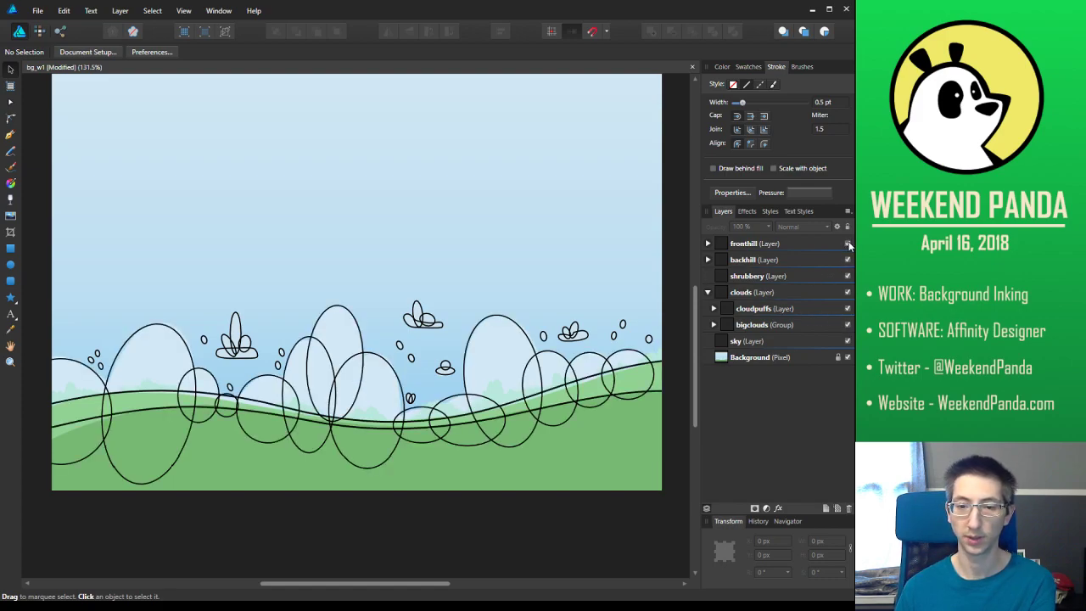
Hide the fronthill, backhill, shrubbery and clouds layers, collapse clouds, and make shrubbery the active layer
left_click(846, 244)
left_click(847, 259)
left_click(847, 276)
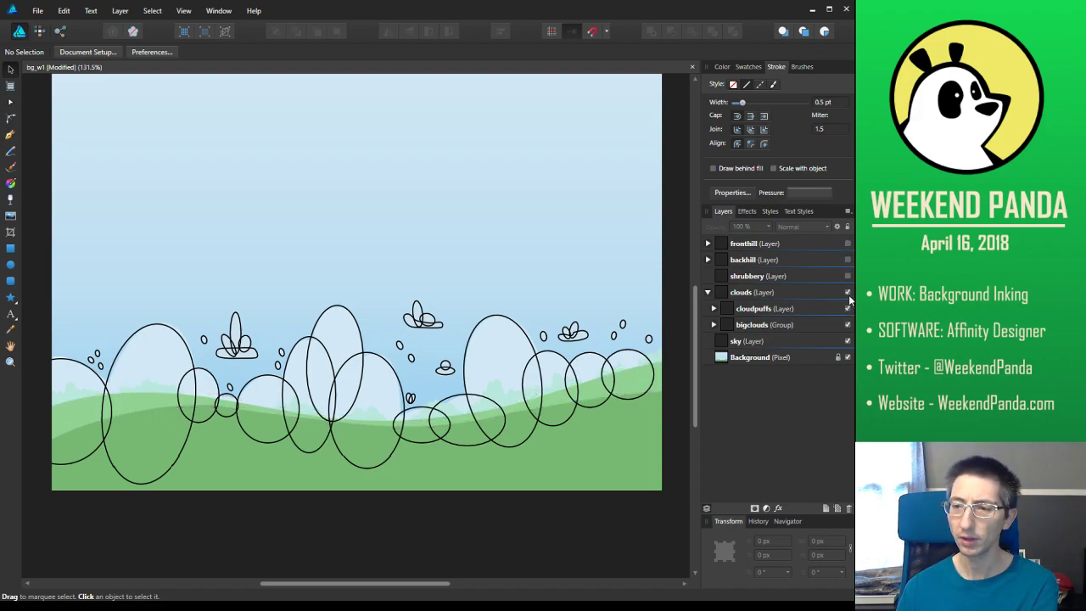
left_click(847, 292)
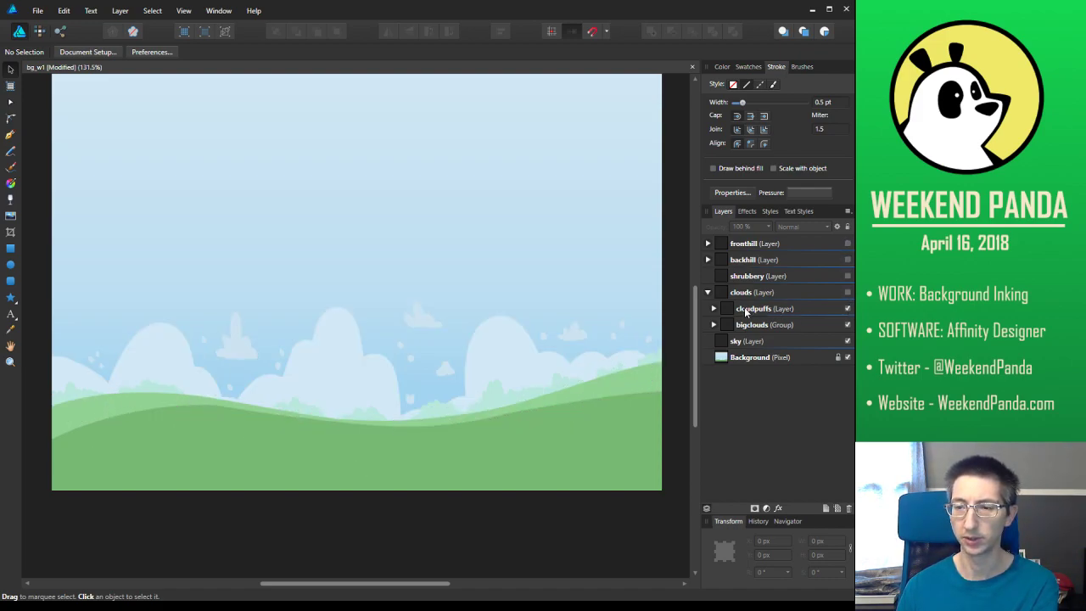
left_click(707, 292)
left_click(751, 275)
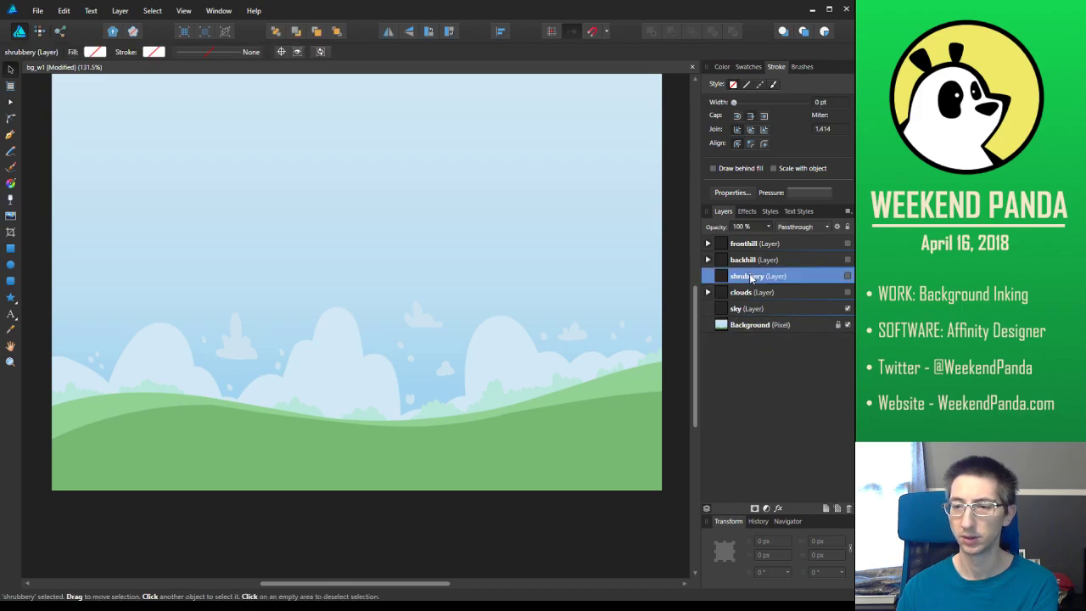
Clear the selection and save the bg_w1 document
scroll(193, 397, "up", 1)
scroll(194, 396, "up", 7)
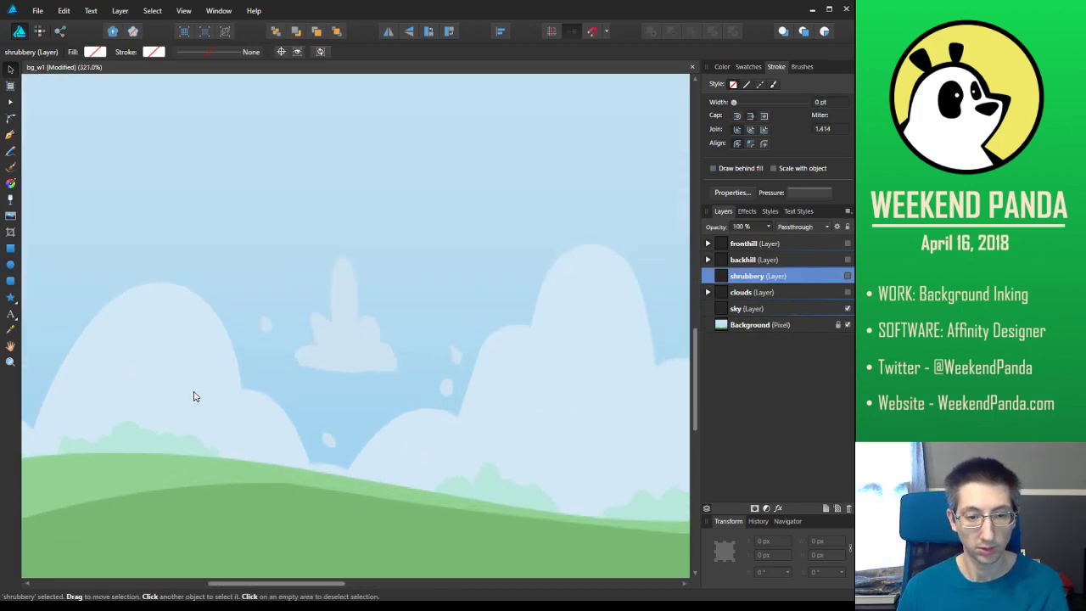
key("c")
left_click_drag(202, 438, 372, 327)
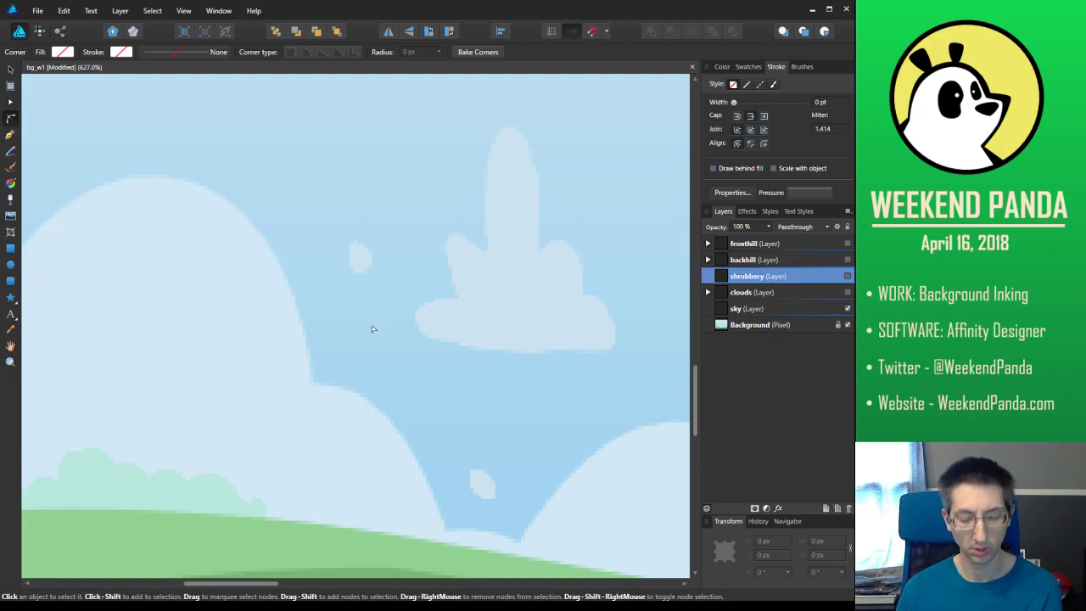
left_click(371, 330)
key("space")
mouse_move(219, 422)
left_mouse_down()
mouse_move(318, 330)
mouse_move(433, 293)
left_mouse_up()
mouse_move(162, 369)
left_mouse_down()
mouse_move(306, 344)
mouse_move(404, 294)
mouse_move(385, 357)
left_mouse_up()
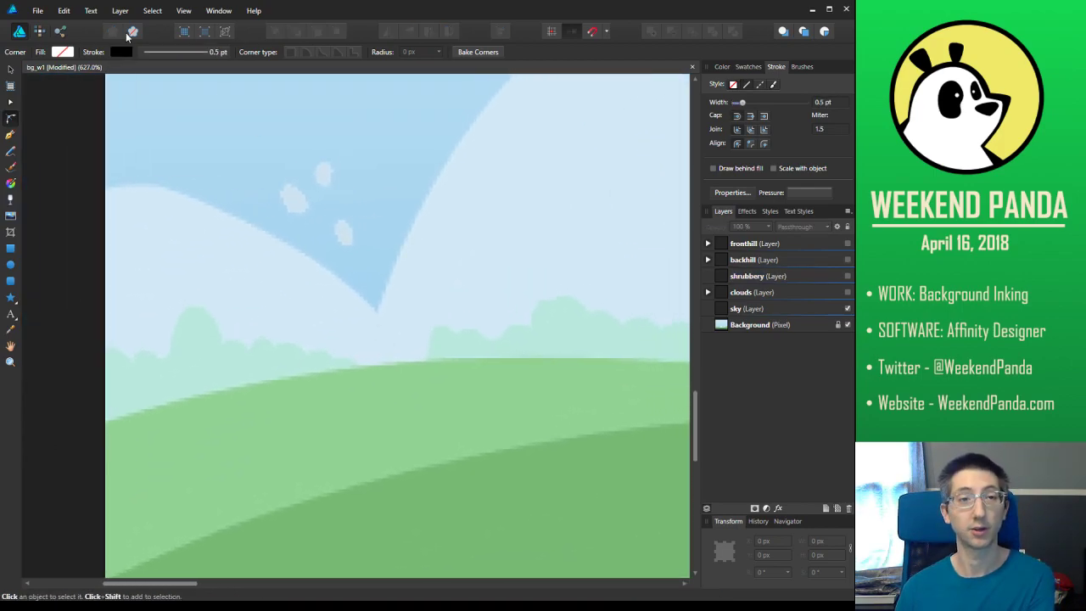
left_click(37, 12)
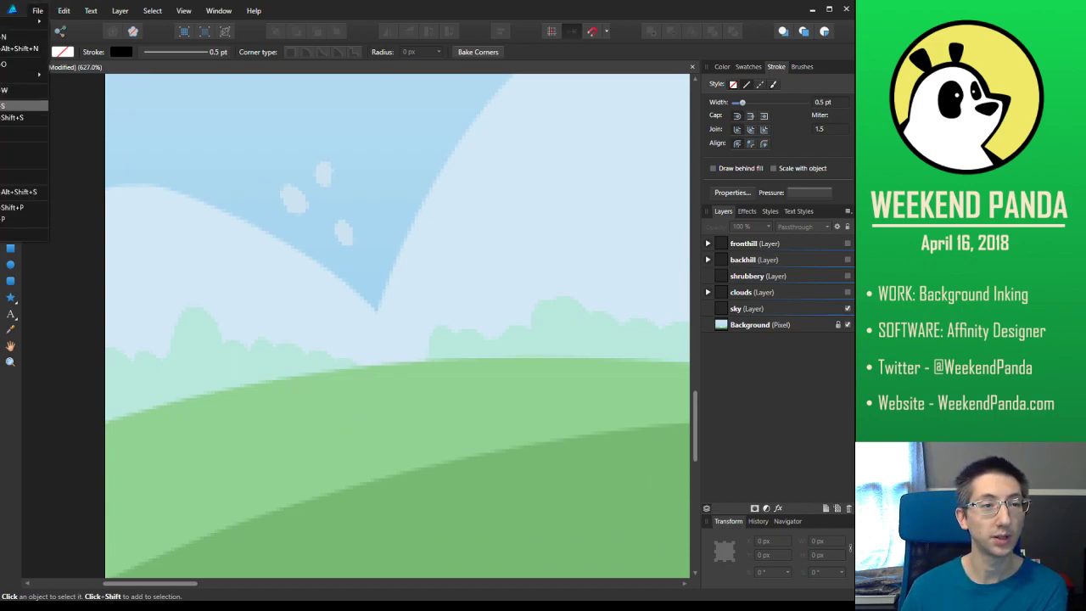
left_click(22, 105)
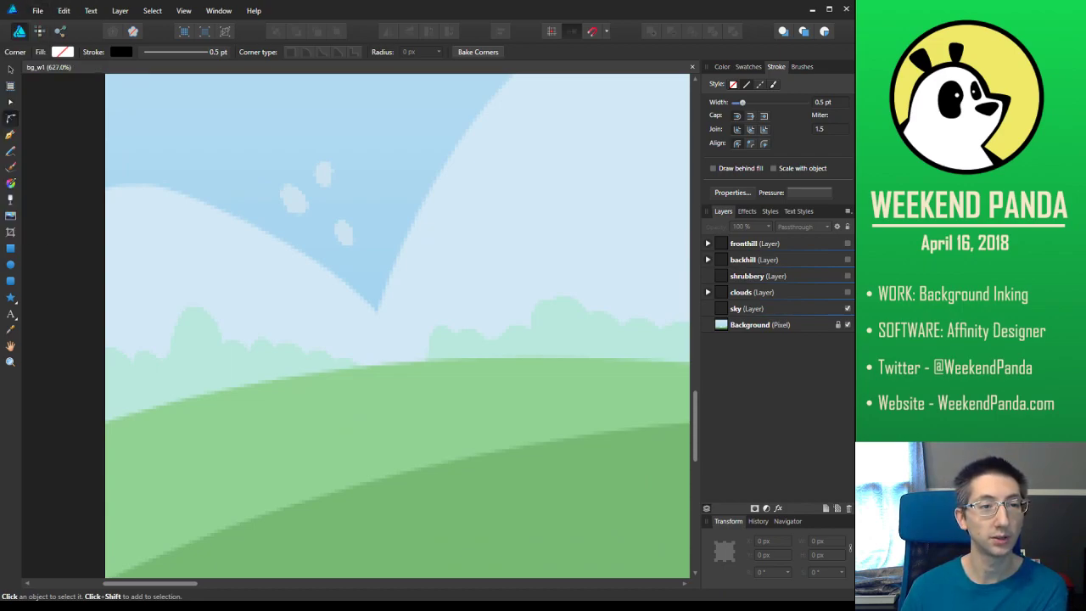
On the shrubbery layer, draw an ellipse about 13.9 × 28.8 px over the leftmost bush lobe, rotated about 13°
left_click(761, 277)
left_click(11, 266)
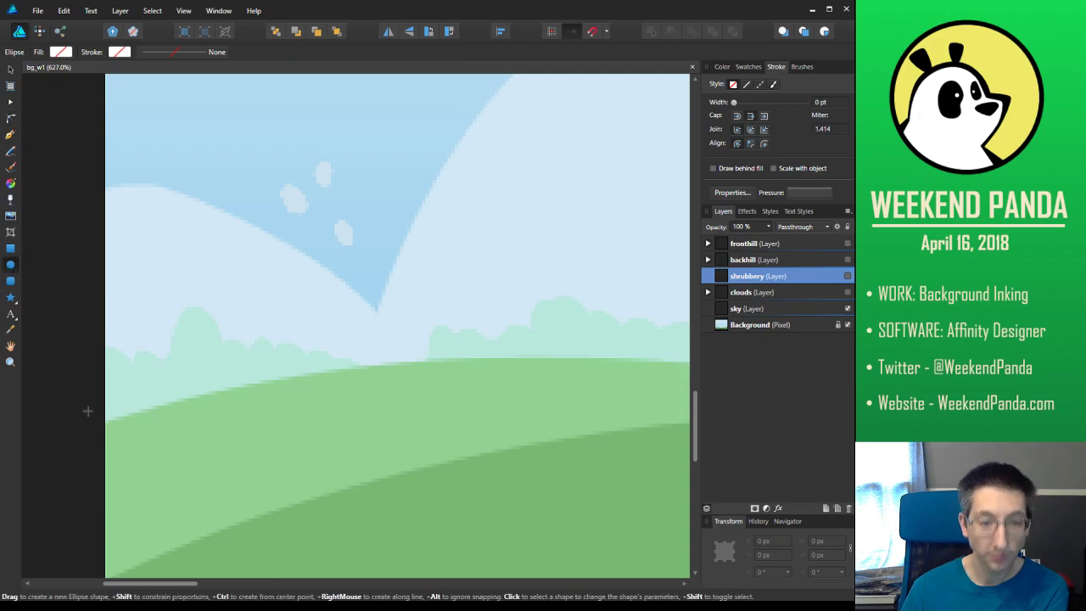
mouse_move(94, 448)
left_mouse_down()
mouse_move(103, 340)
mouse_move(140, 337)
left_mouse_up()
left_click(11, 103)
left_click_drag(144, 334, 108, 345)
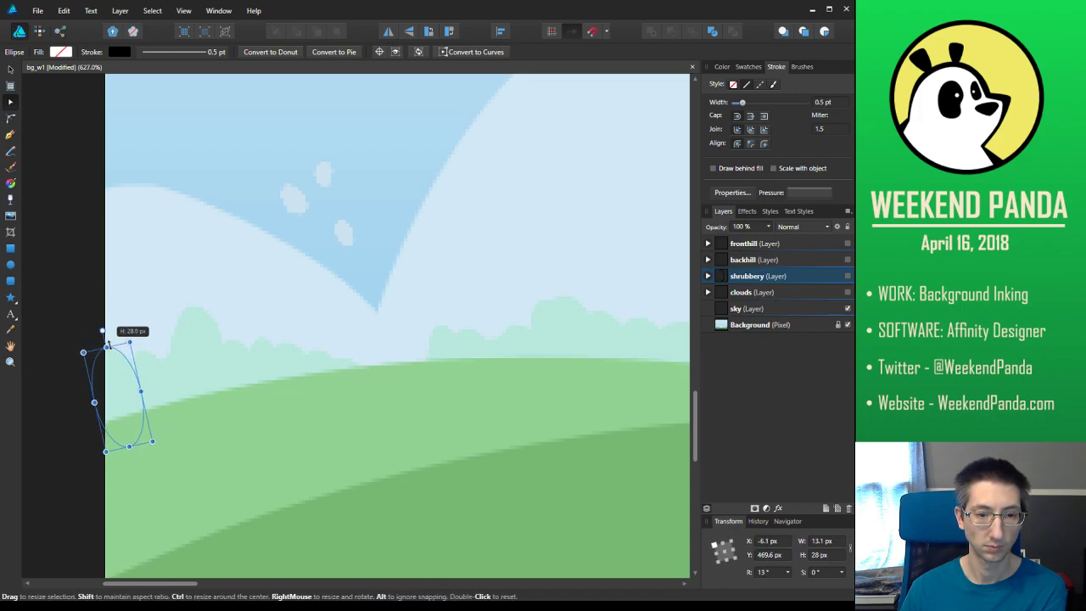
left_click_drag(152, 441, 157, 442)
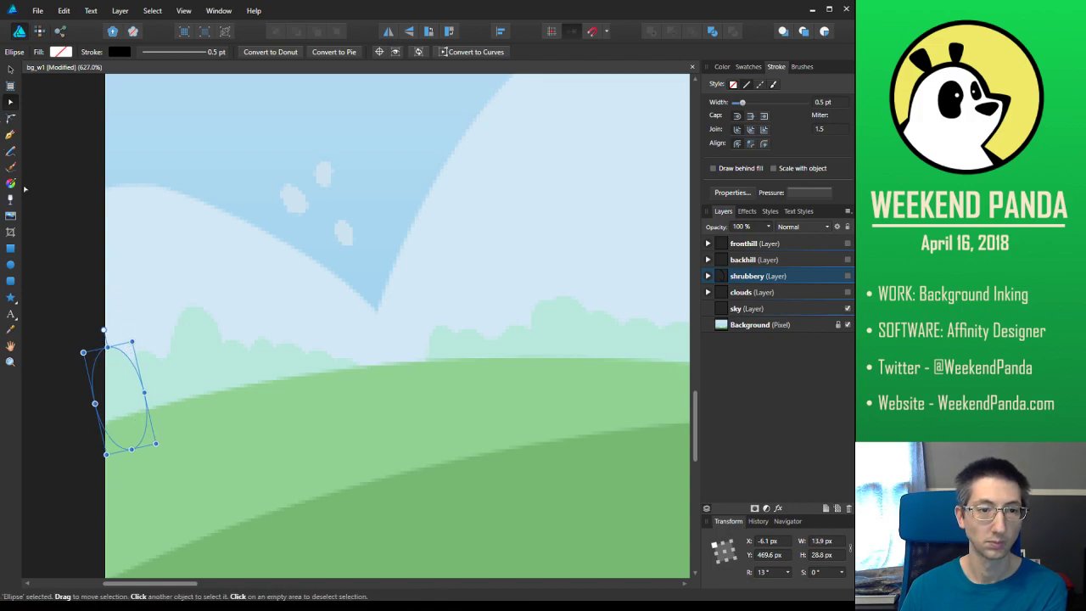
Try to move the ellipse onto the neighbouring bush lobe, and undo the move
left_click(11, 265)
left_click(10, 70)
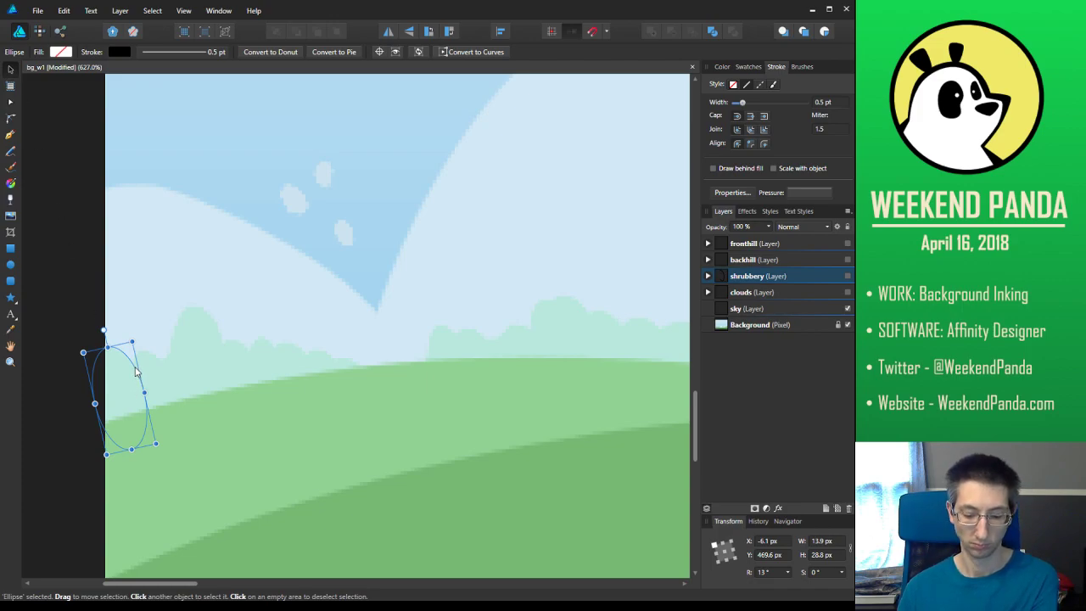
left_click_drag(136, 370, 173, 378)
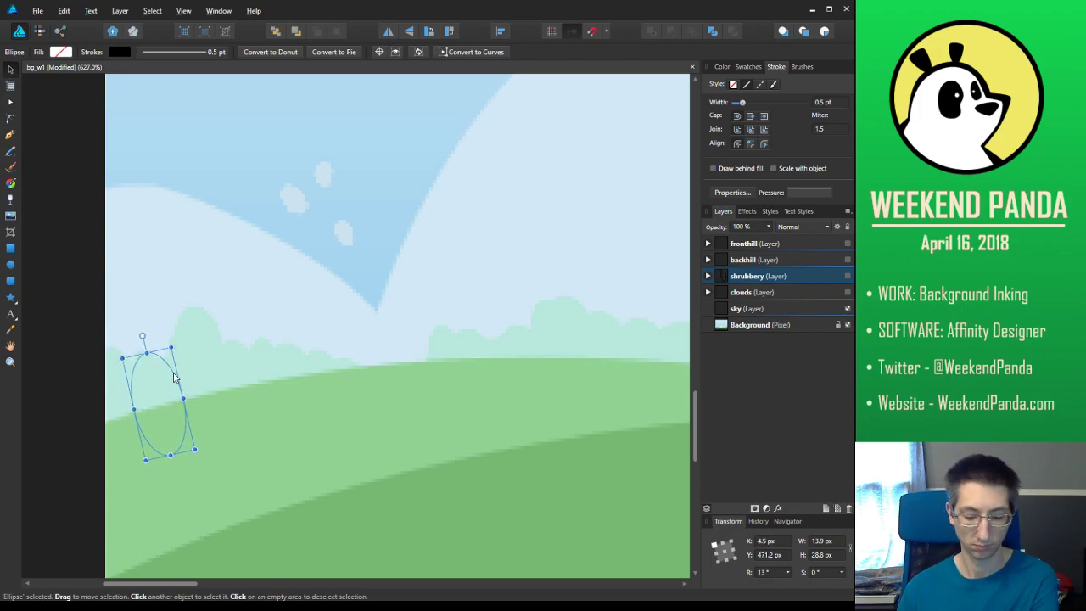
key("ctrl+z")
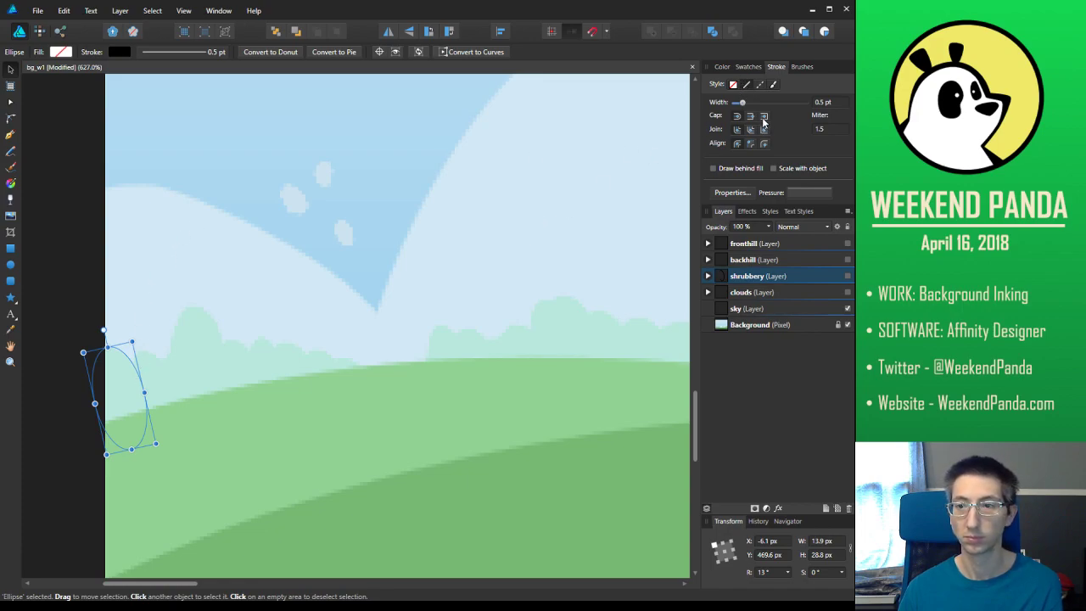
Make the shrubbery layer visible so its ellipse outline shows over the background
left_click(722, 68)
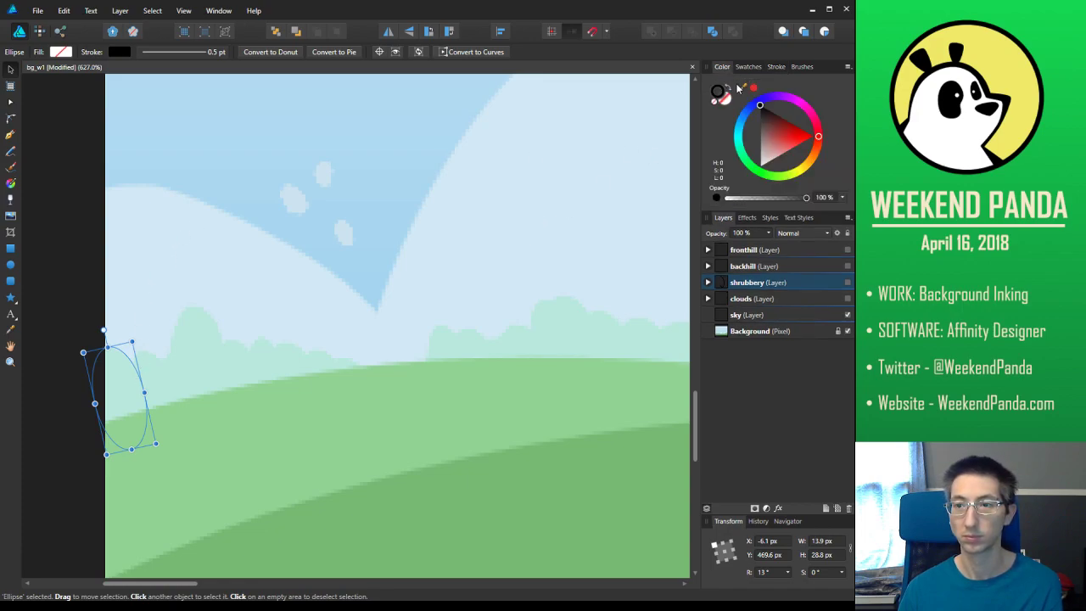
left_click(746, 67)
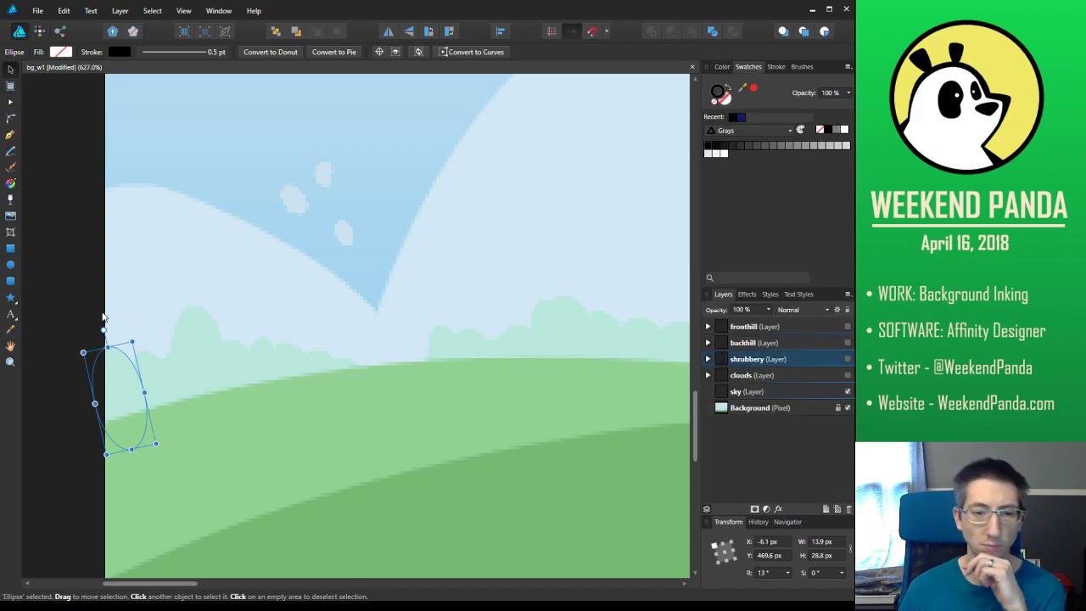
left_click(140, 381)
left_click(136, 380)
left_click(750, 360)
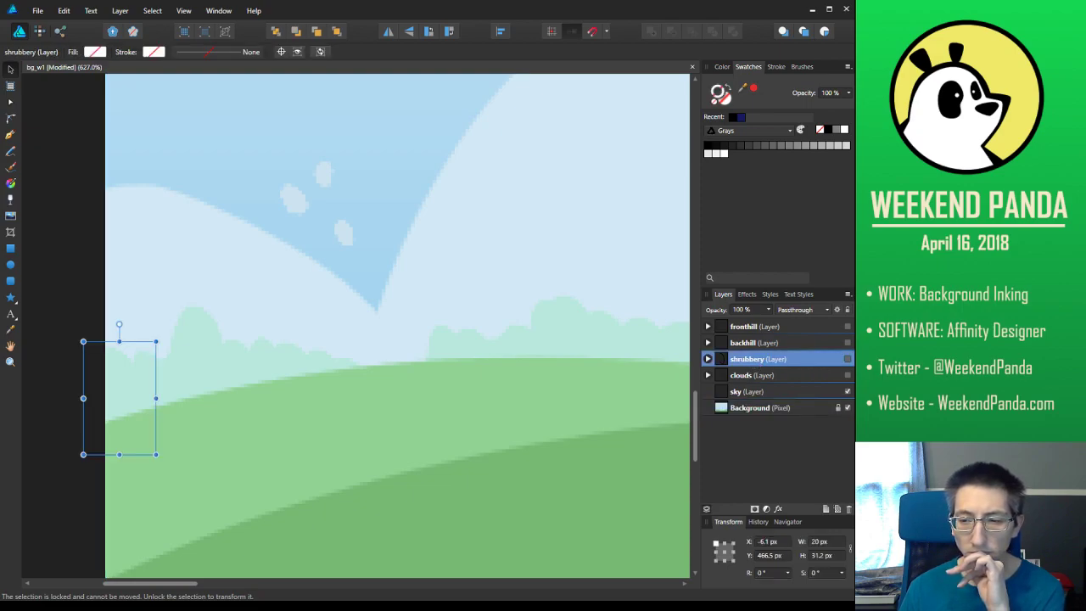
left_click(846, 362)
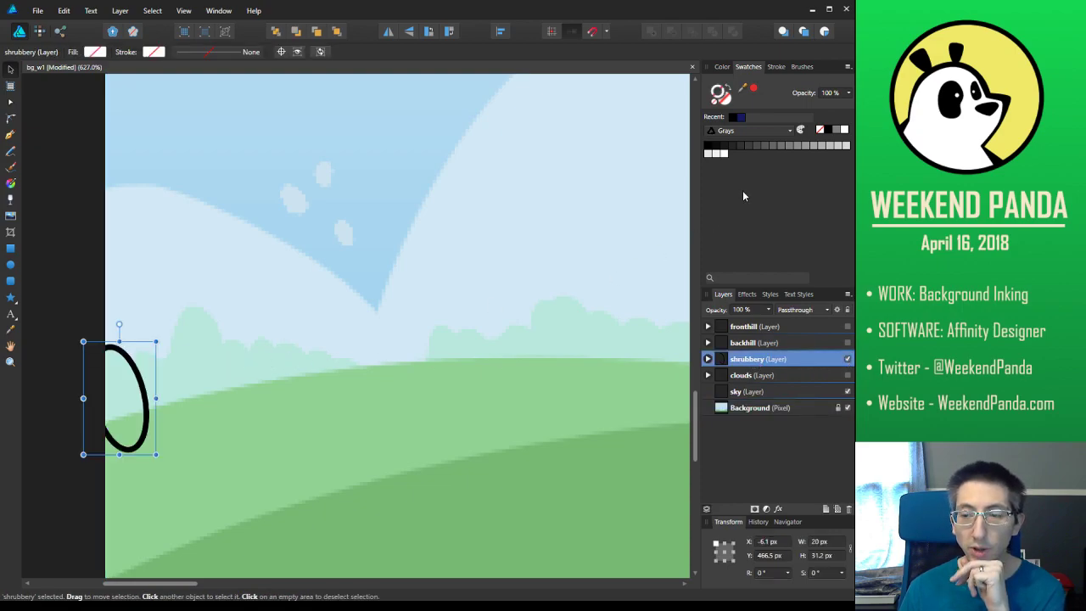
Duplicate the shrubbery layer with its ellipse across the next three bush lobes, fitting each copy to its lobe
left_click(787, 374)
left_click(789, 360)
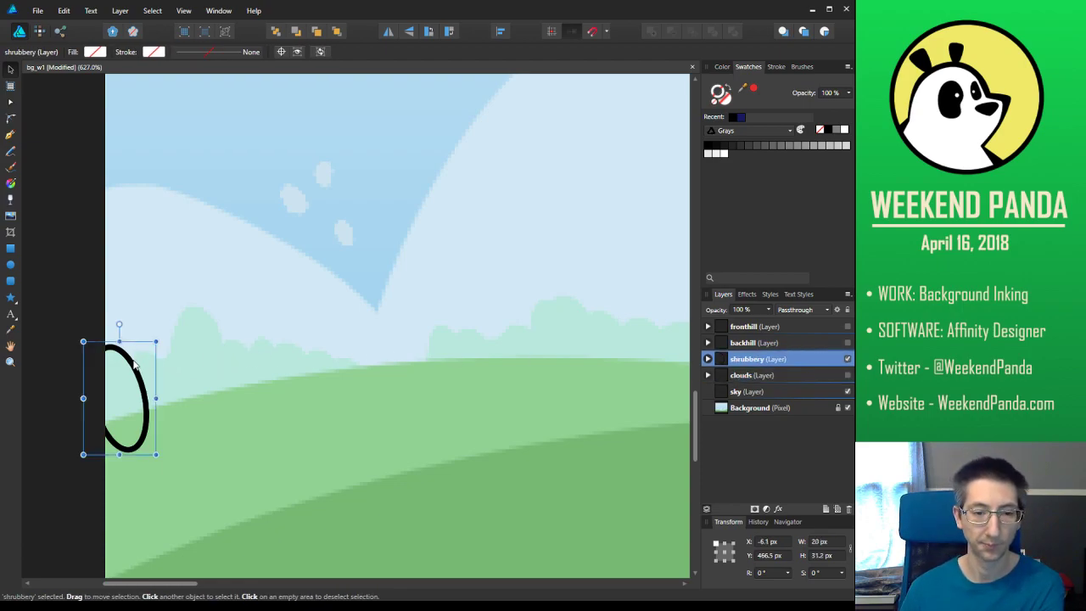
left_click_drag(134, 363, 170, 371)
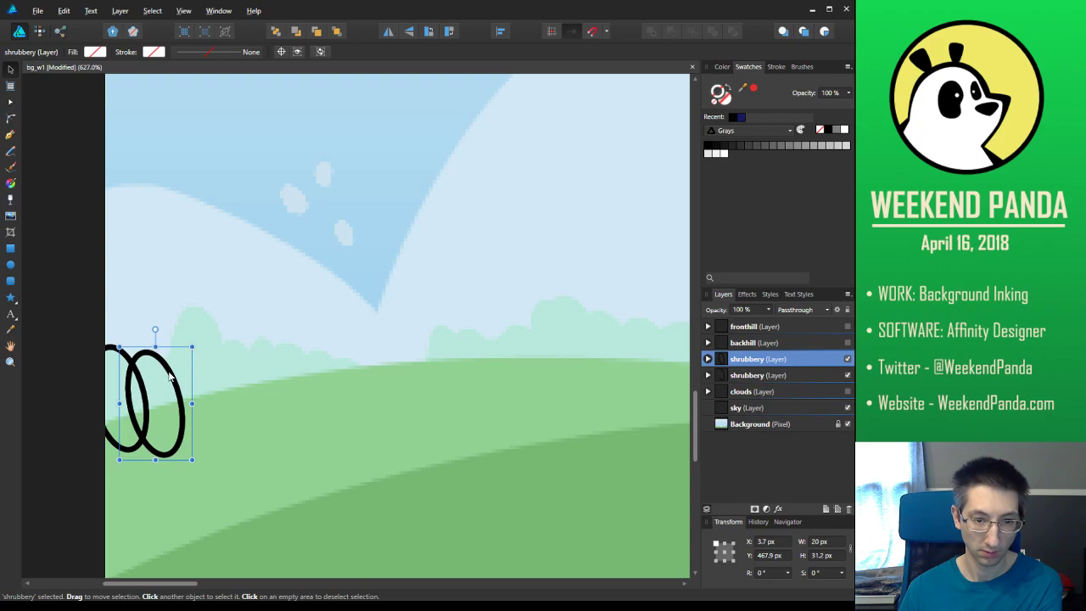
left_click_drag(174, 376, 258, 375)
Set the stroke width of all the shrubbery ellipses to 0.1 pt and clear the selection
left_click_drag(58, 477, 339, 270)
left_click(777, 66)
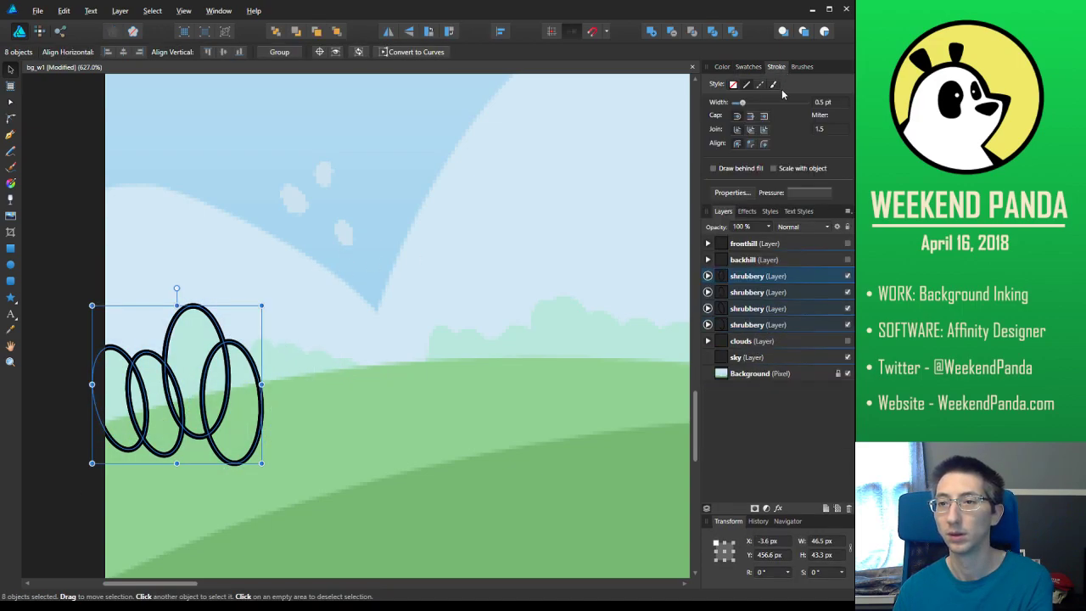
left_click_drag(742, 103, 735, 105)
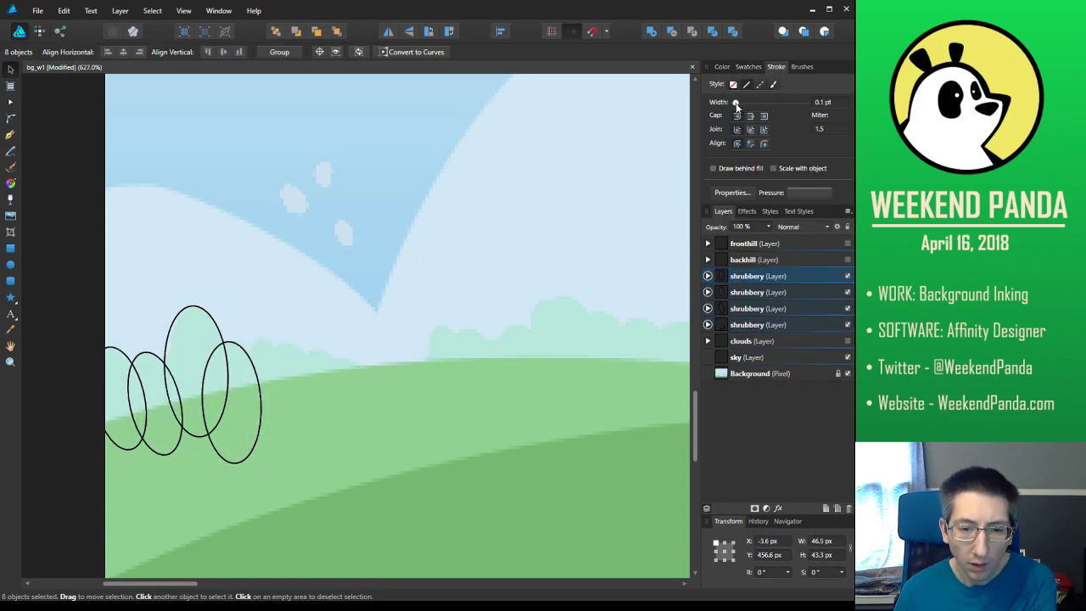
left_click(84, 259)
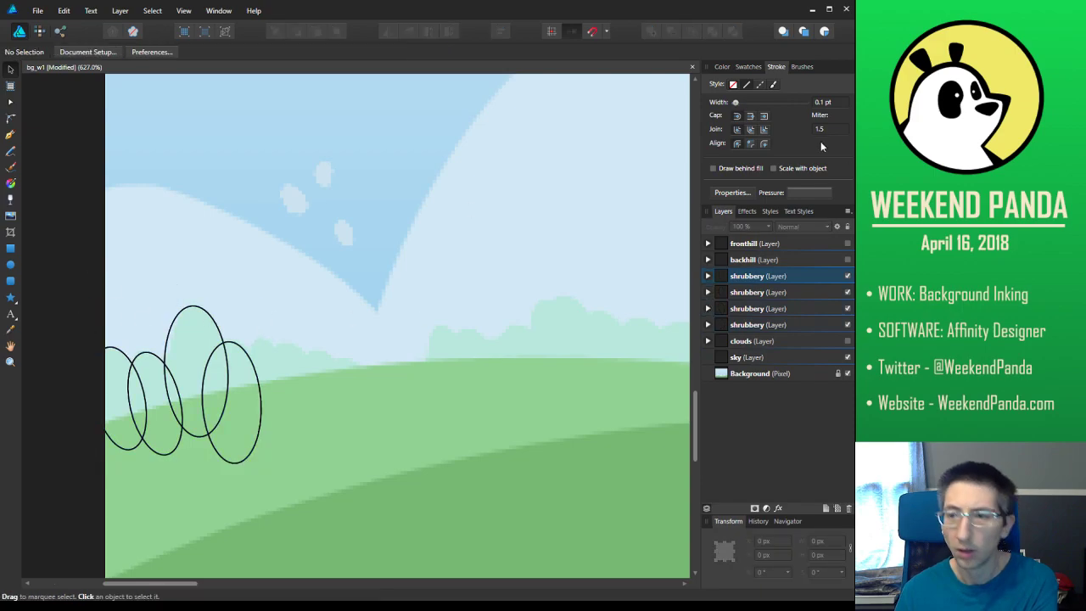
Try to nudge the tall third ellipse slightly sideways over its bush lobe
left_click(722, 66)
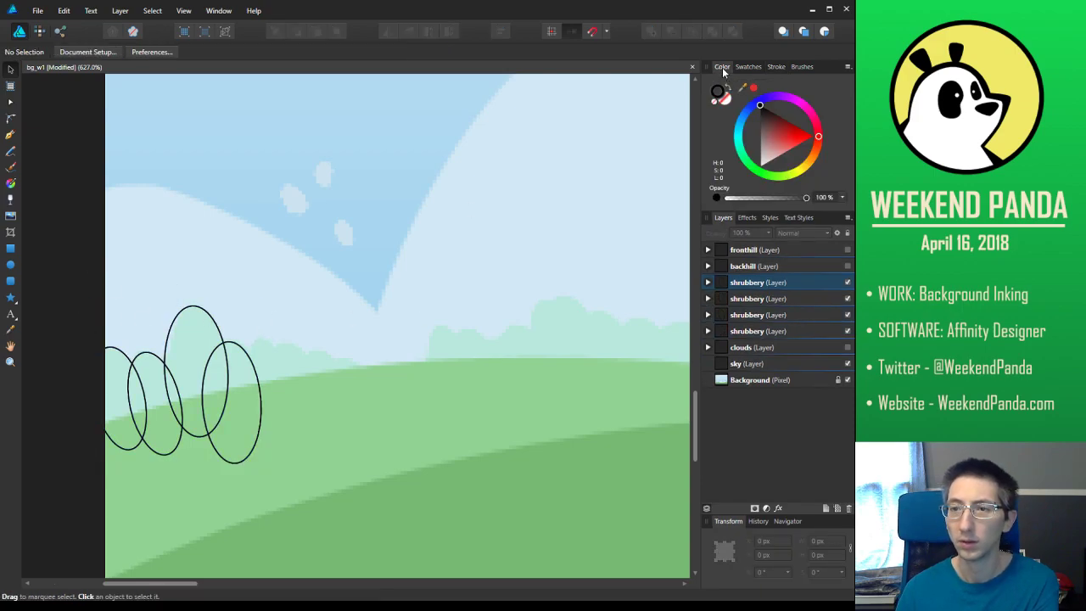
left_click(167, 351)
left_click_drag(167, 350, 169, 350)
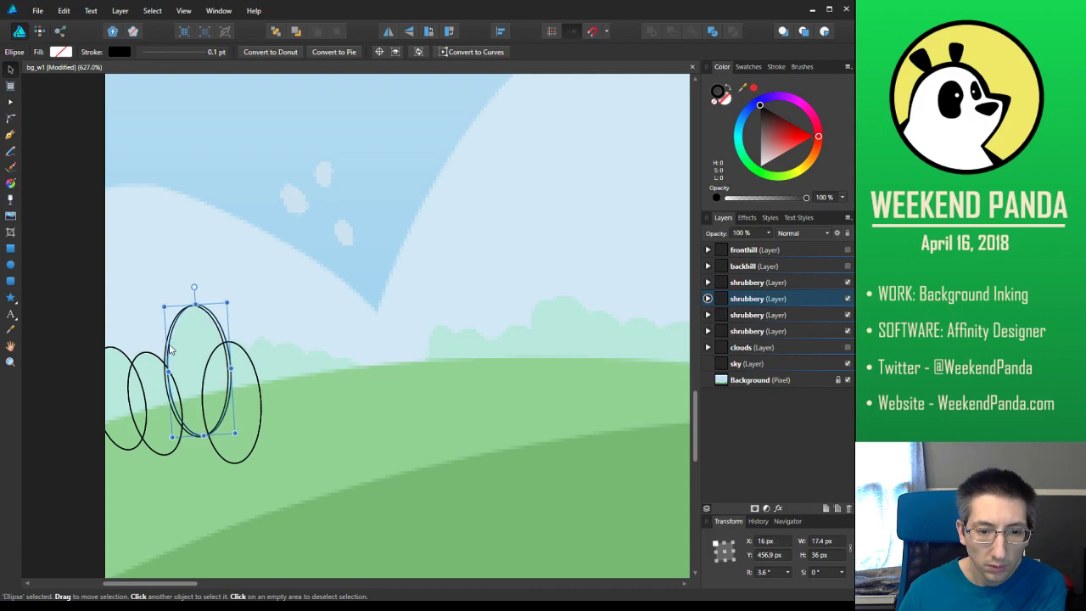
left_click(231, 343)
left_click(168, 342)
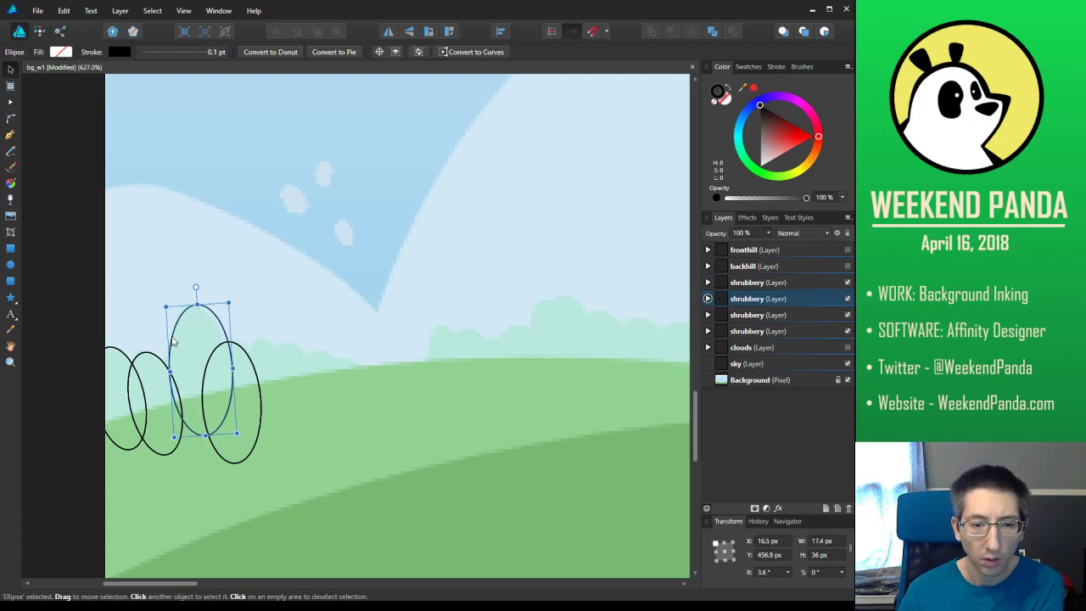
Adjust the fourth ellipse and add two copies beyond it, one narrow and one about 17.5 × 27.8 px
left_click(244, 358)
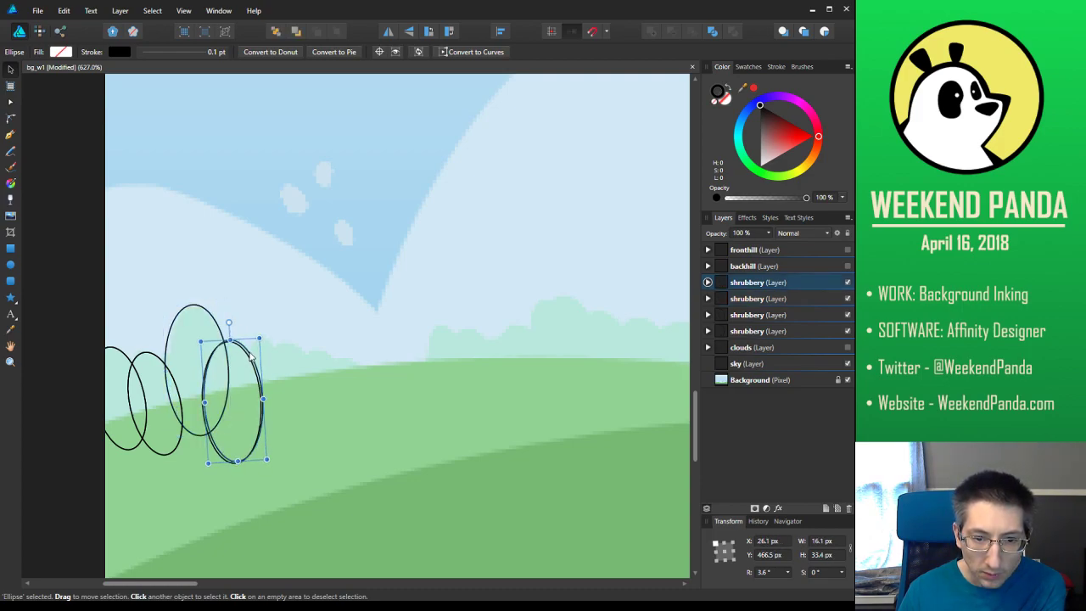
left_click_drag(251, 358, 304, 356)
left_click(250, 359)
left_click_drag(291, 343, 271, 343)
left_click_drag(282, 331, 319, 391)
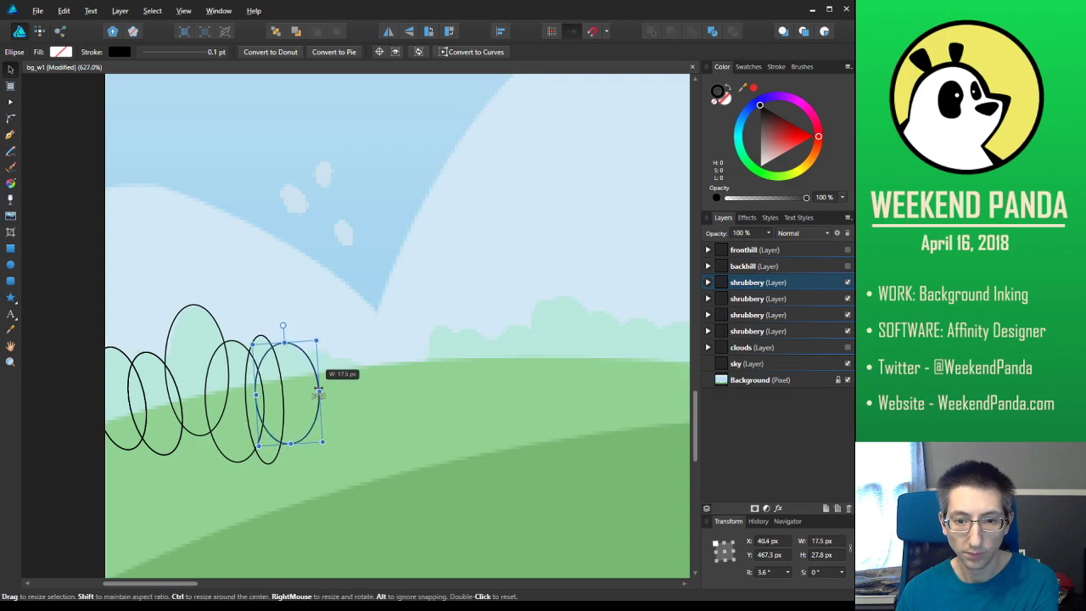
left_click(326, 322)
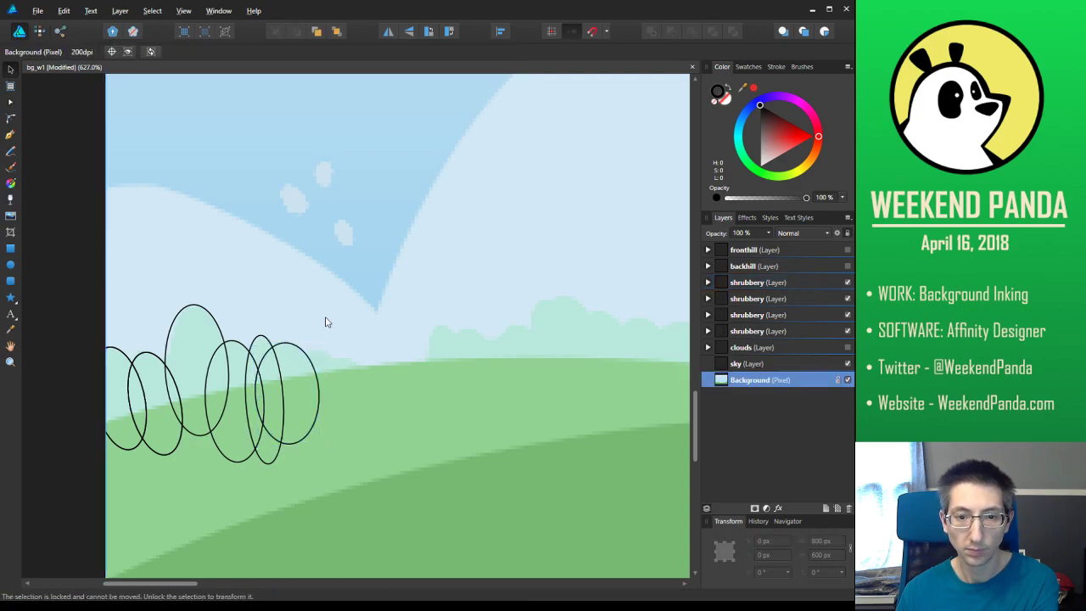
Copy the last ellipse twice to finish the first bush, shaping one narrower copy and one small round copy at its end
left_click(318, 393)
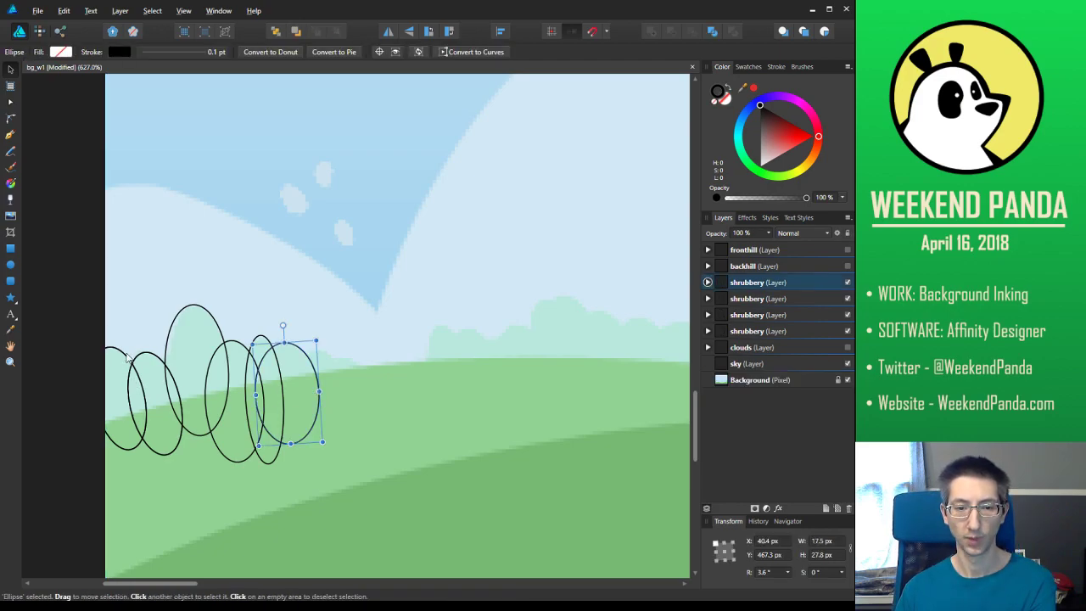
left_click_drag(301, 355, 359, 374)
left_click_drag(365, 458, 371, 409)
left_click(448, 407)
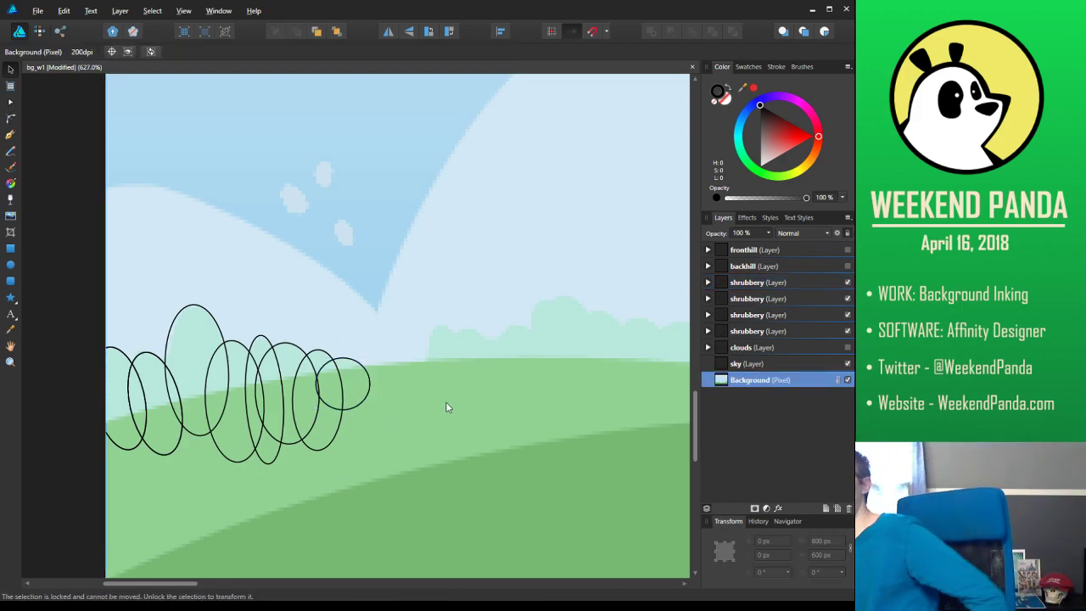
Bring the second bush into view and save the document
key("space")
left_click_drag(547, 339, 339, 376)
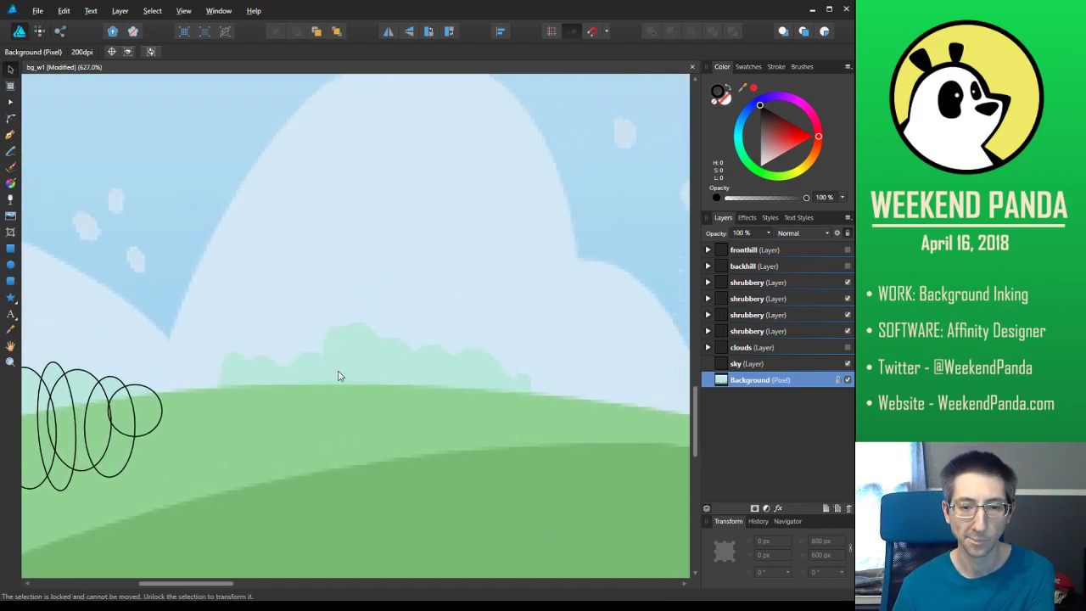
left_click(37, 10)
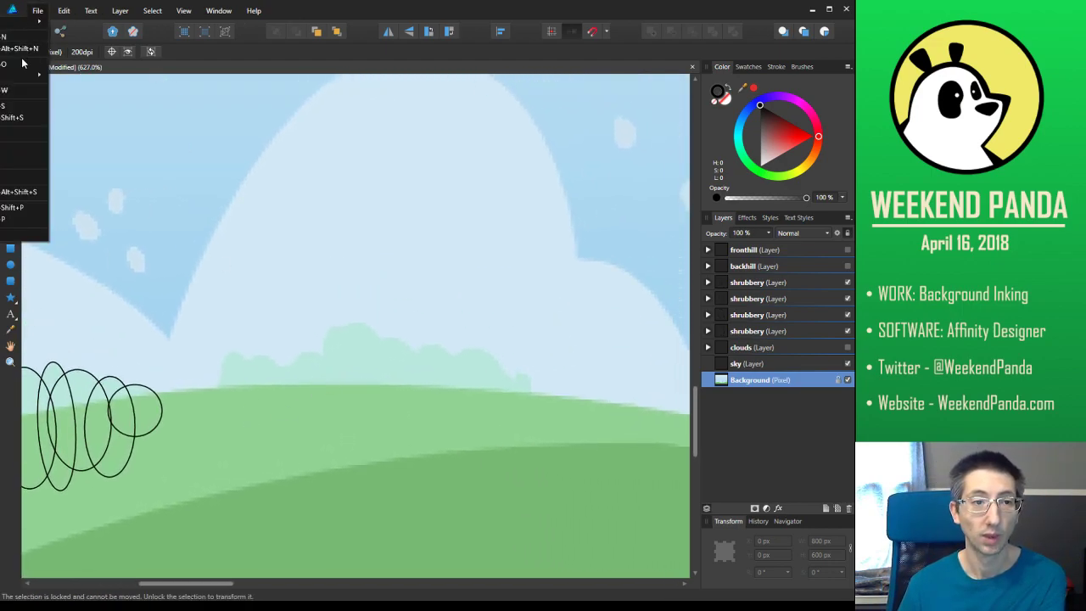
left_click(25, 105)
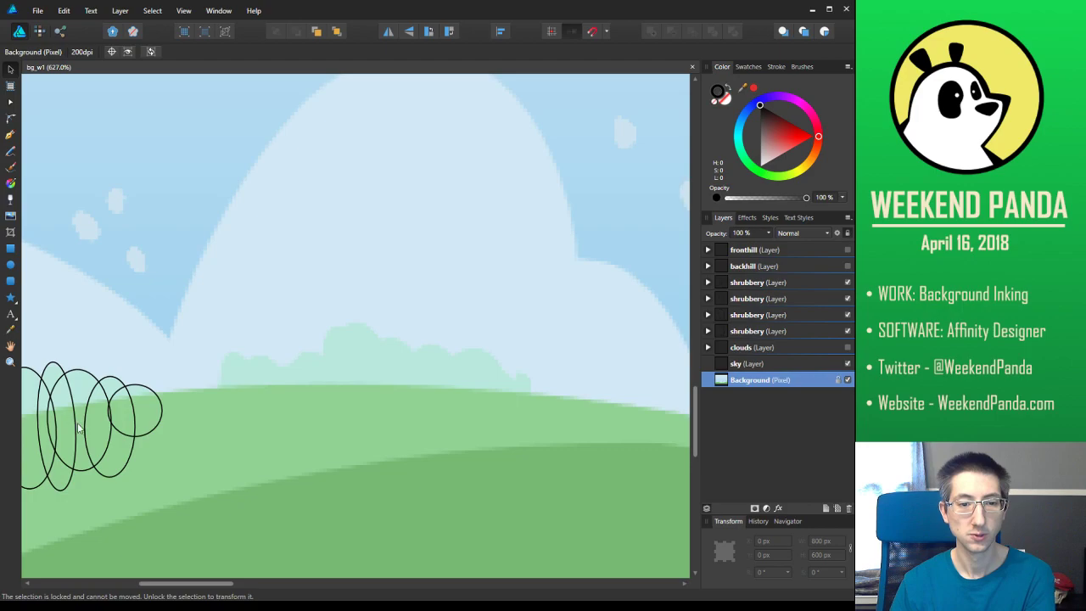
Duplicate ellipses onto the second bush's first two lobes, about 10.7 × 30 px at 10.9° and 12.5 × 25.8 px at 9.8°
left_click(94, 399)
left_click_drag(94, 398, 247, 365)
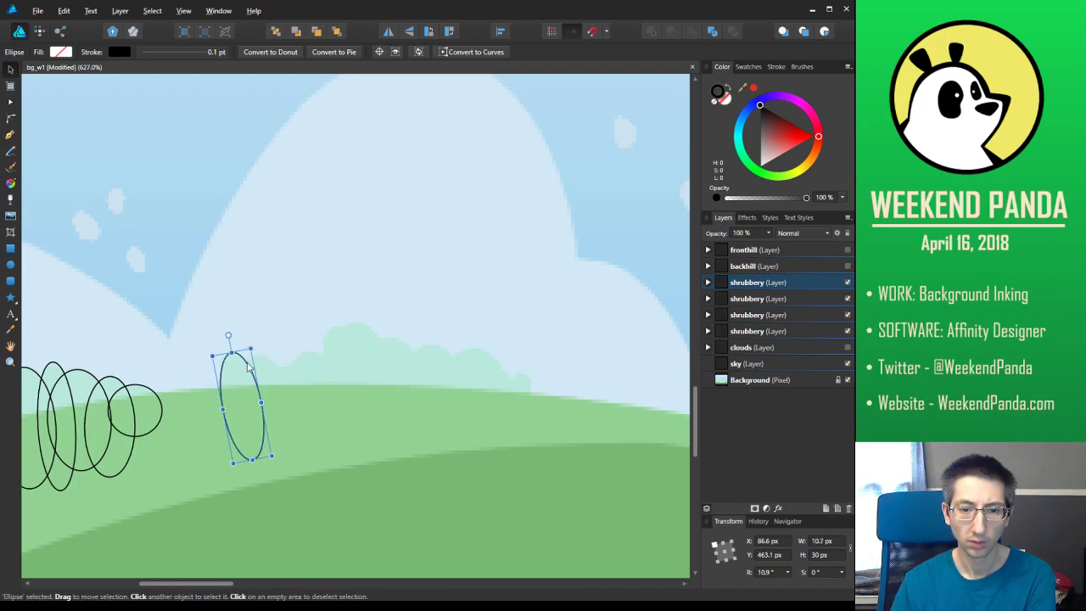
left_click_drag(255, 377, 287, 347)
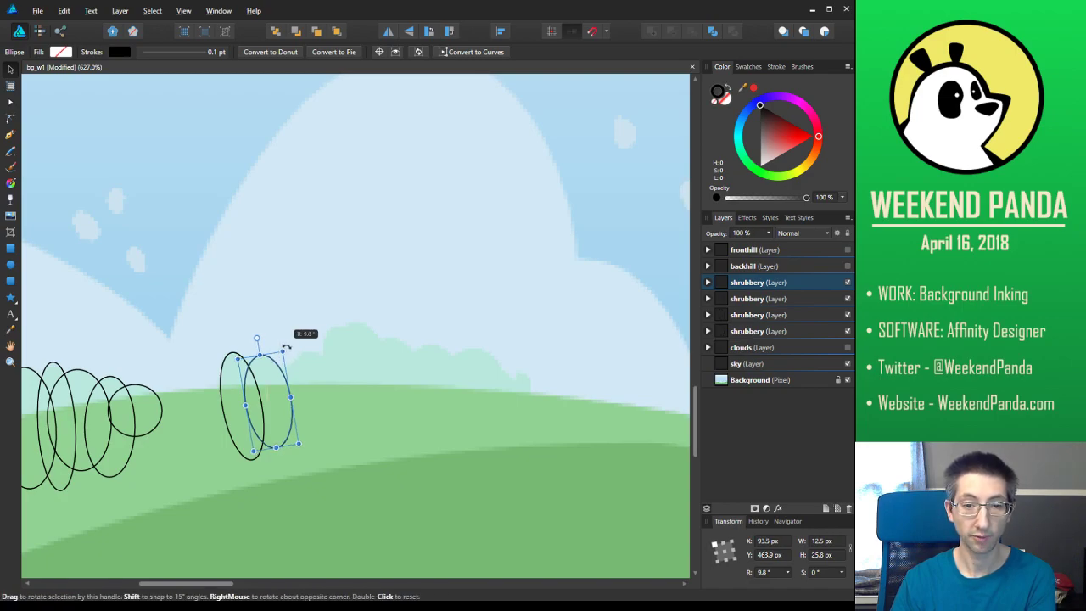
left_click(314, 333)
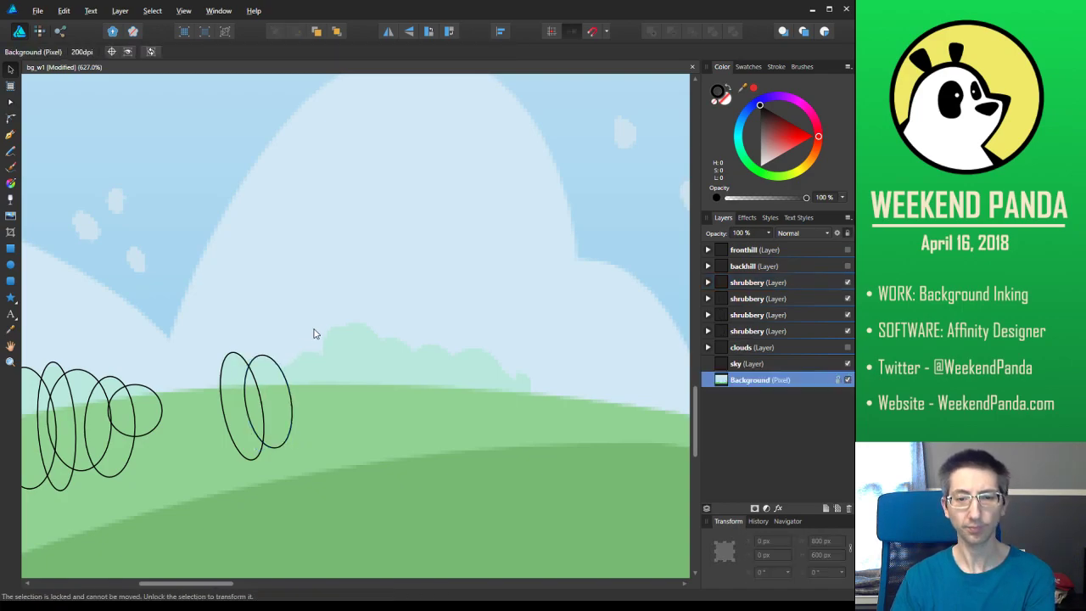
left_click(282, 373)
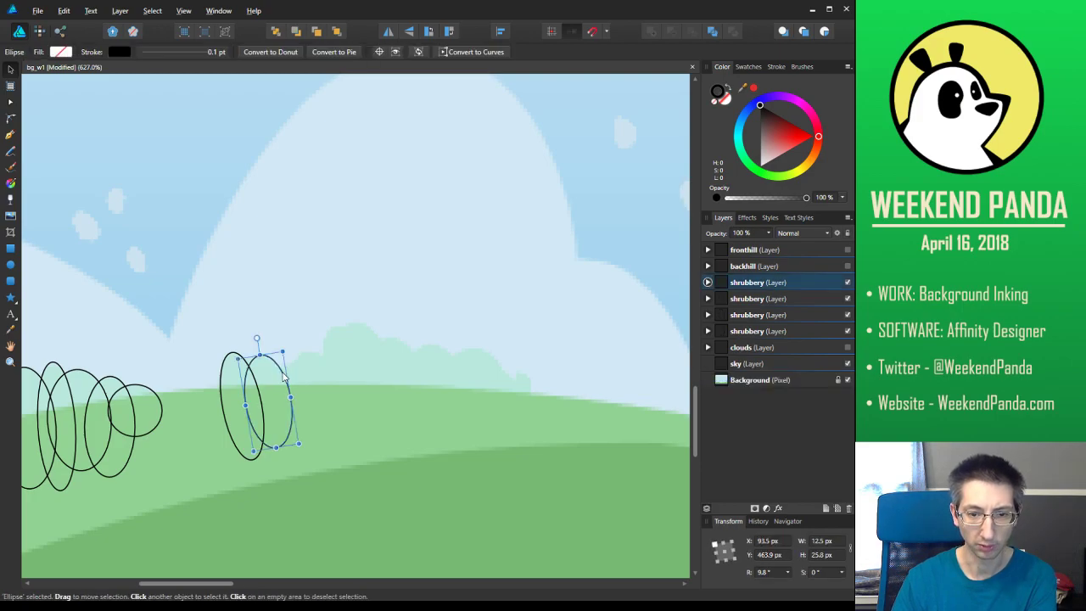
Draw an ellipse about 8.9 × 10.8 px on the second bush's third lobe and add a copy about 10.5 × 13.9 px rotated to 11.7°
left_click(254, 307)
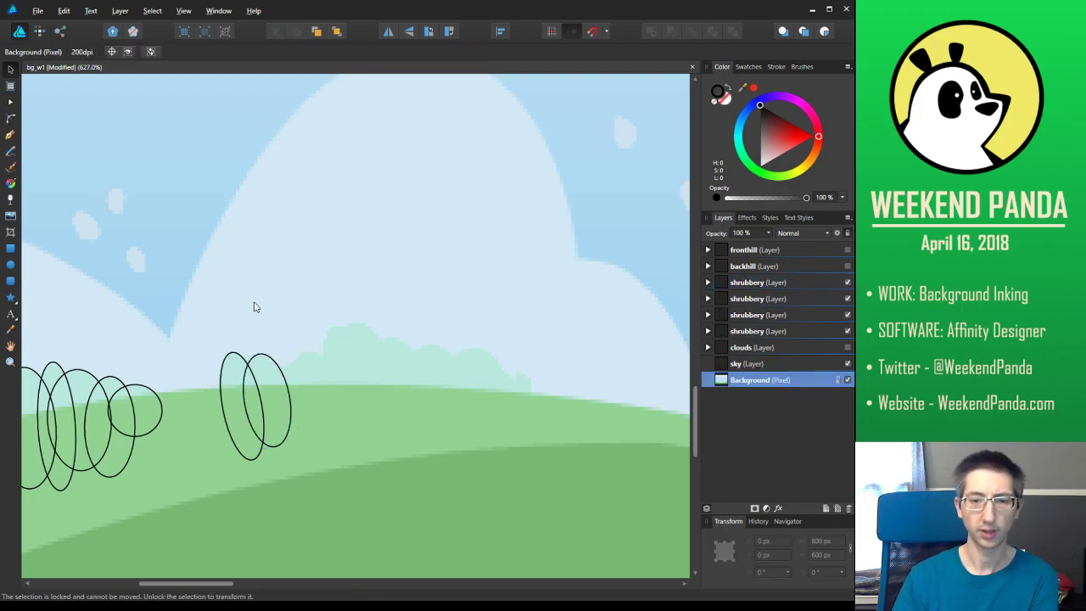
left_click(16, 268)
left_click_drag(283, 405, 317, 365)
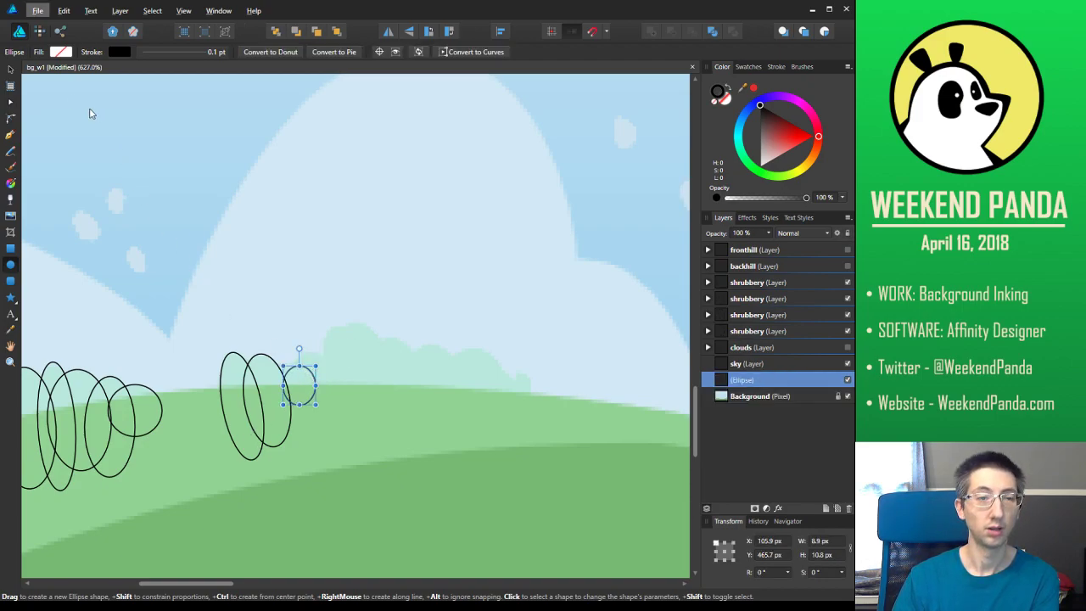
left_click(11, 68)
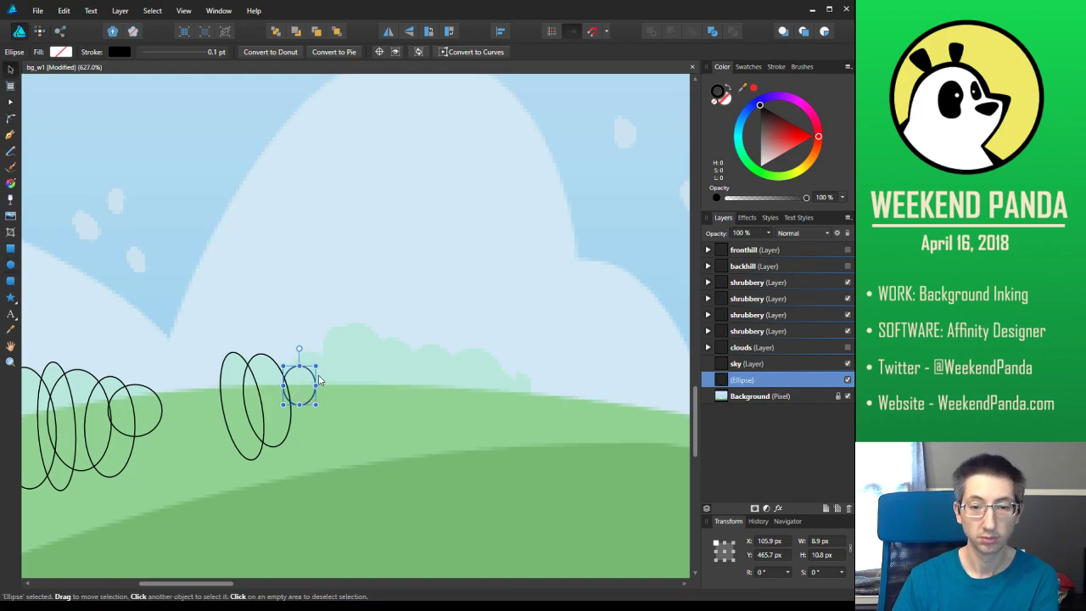
left_click_drag(315, 382, 335, 402)
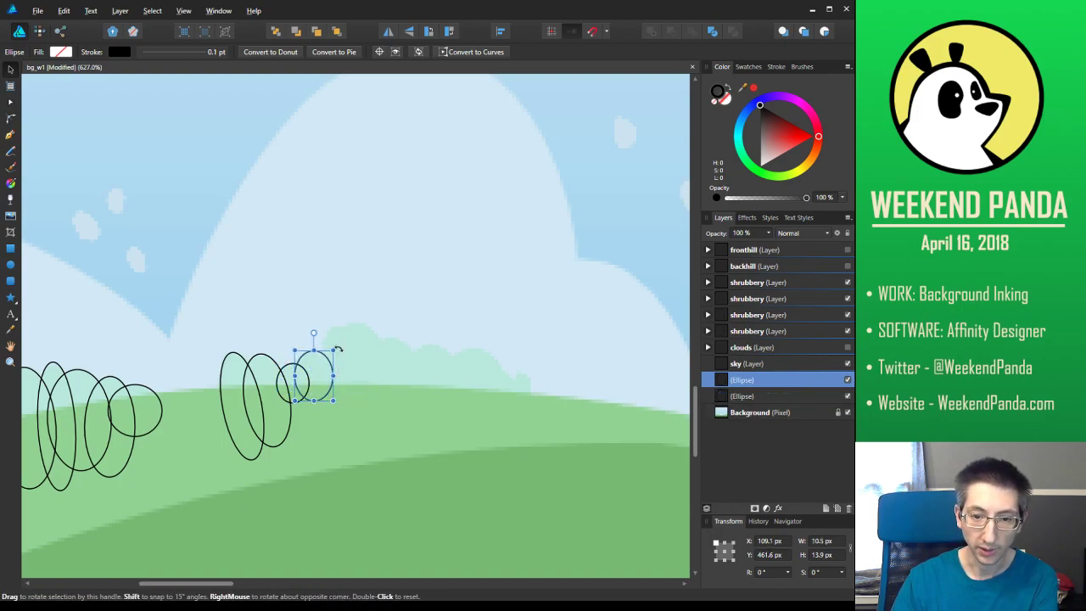
left_click_drag(336, 346, 328, 341)
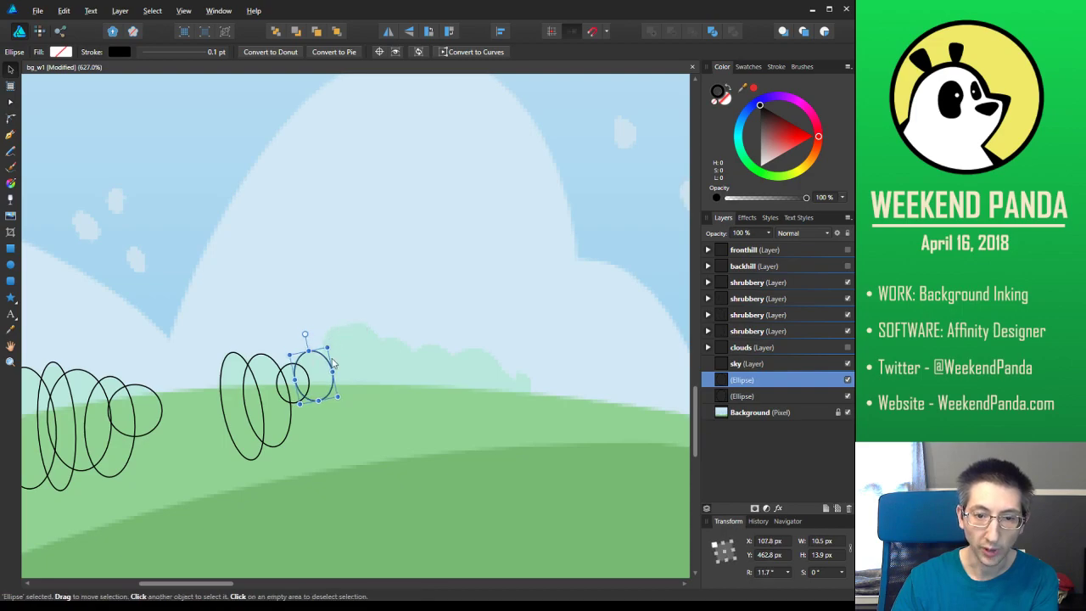
left_click(353, 475)
Copy ellipses across the second bush's tall lobe and the lobes beyond, from about 13.3 × 24.1 px at 11.7° to 15.4 × 21.7 px at 2.9°
left_click(331, 368)
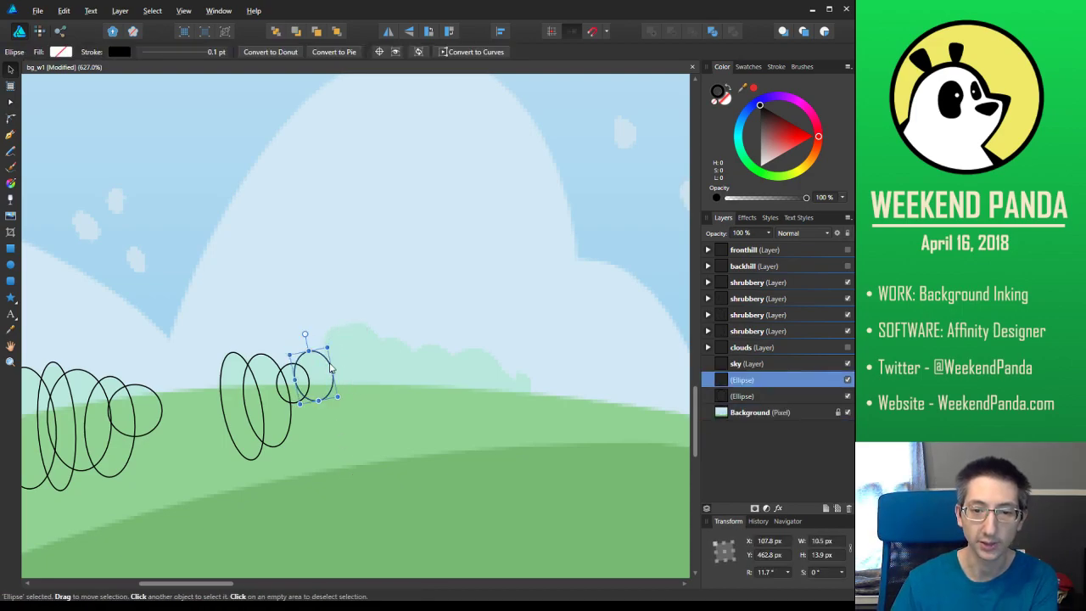
left_click_drag(335, 366, 380, 405)
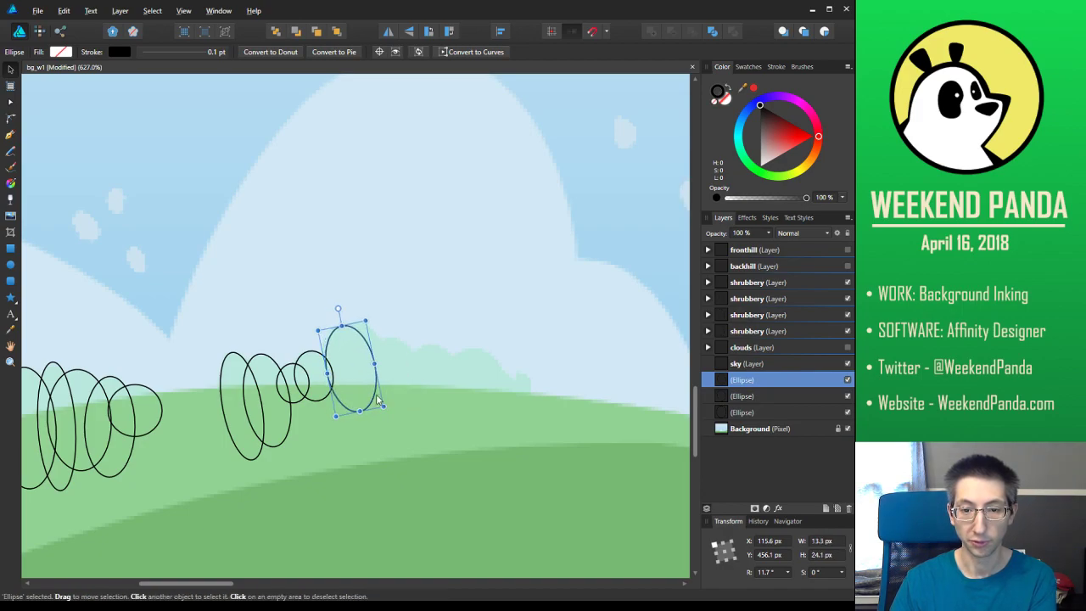
left_click_drag(364, 344, 494, 368)
left_click(495, 431)
left_click(454, 364)
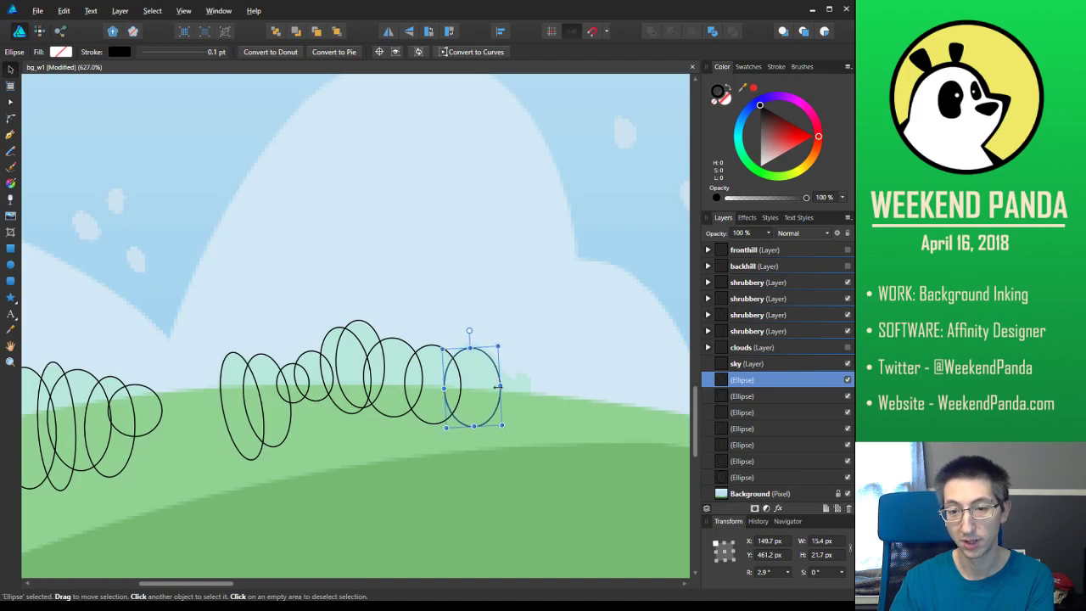
Widen the last ellipse to about 16.7 px and finish the second bush with two small copies, the last about 8.3 × 15.2 px at -9.9°
left_click_drag(502, 425, 507, 424)
left_click(524, 418)
left_click(503, 382)
left_click_drag(504, 383, 535, 383)
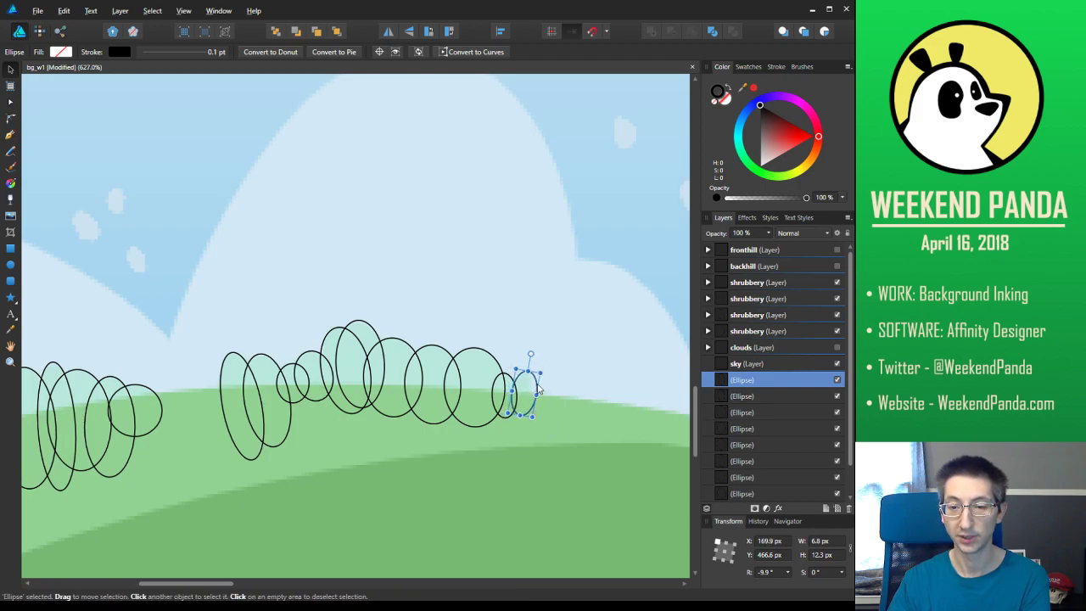
left_click(582, 453)
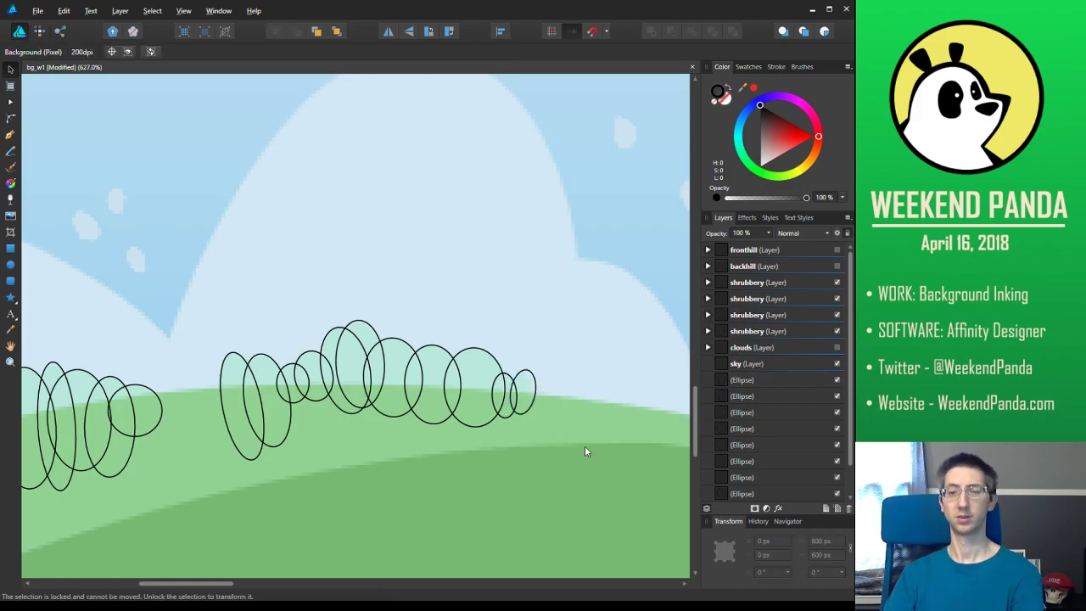
left_click(533, 405)
left_click_drag(534, 416, 536, 425)
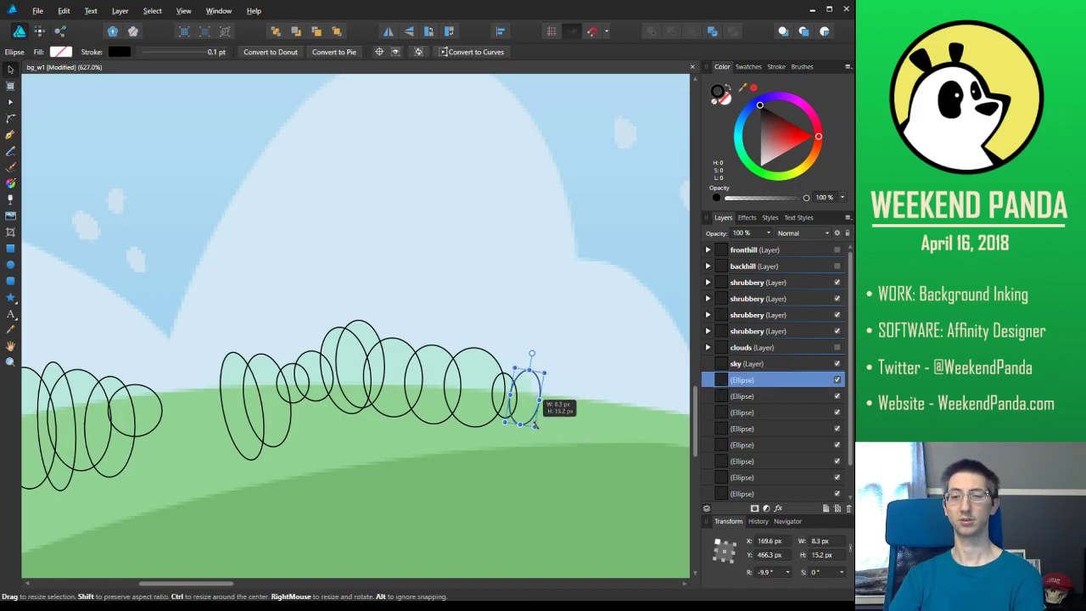
left_click(623, 434)
Copy the wide ellipse onto the third bush's first two lobes, about 19.6 × 21.7 px and a taller one about 16.2 × 34.7 px at -6.8°
left_click_drag(634, 419, 379, 391)
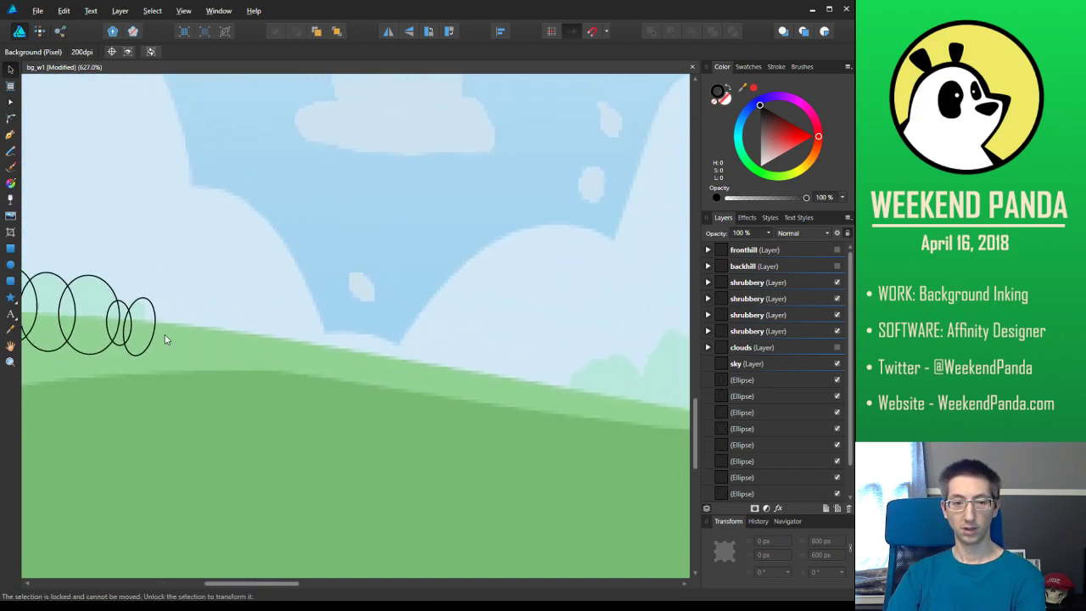
left_click(112, 289)
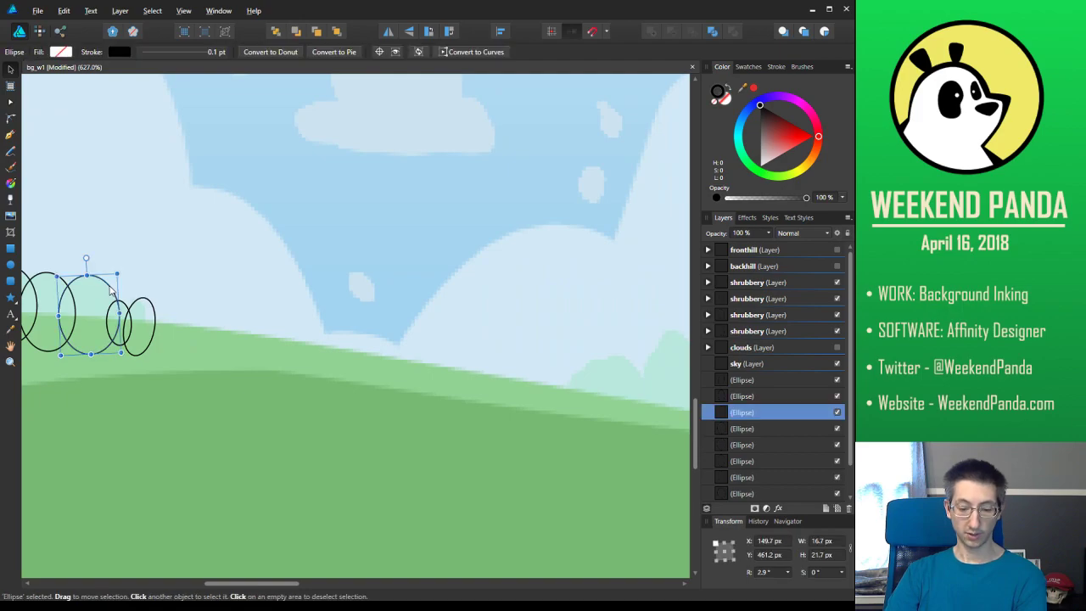
left_click_drag(118, 292, 539, 391)
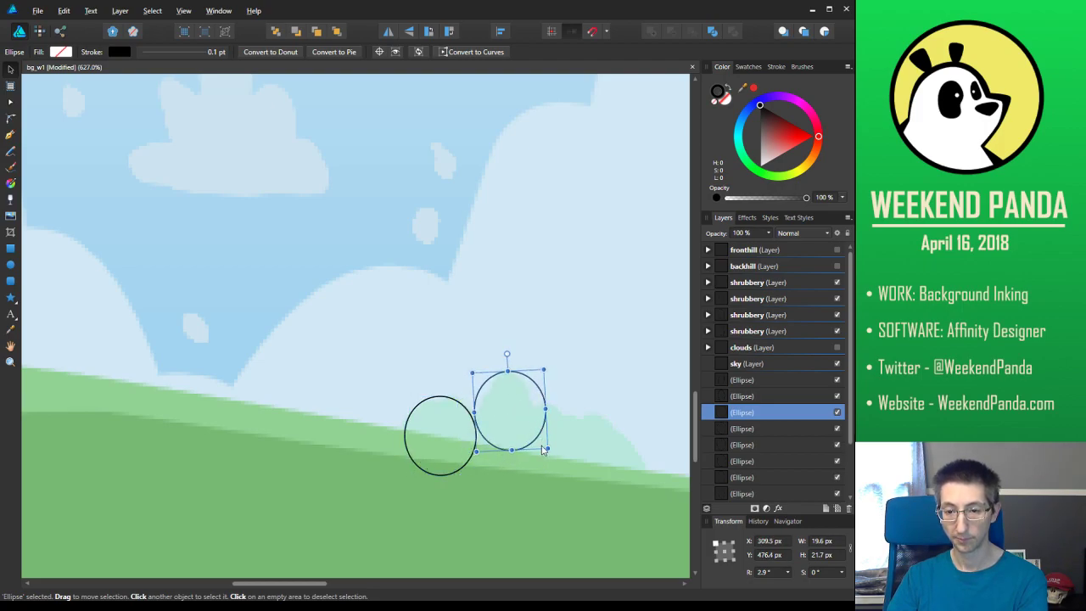
left_click_drag(544, 448, 534, 506)
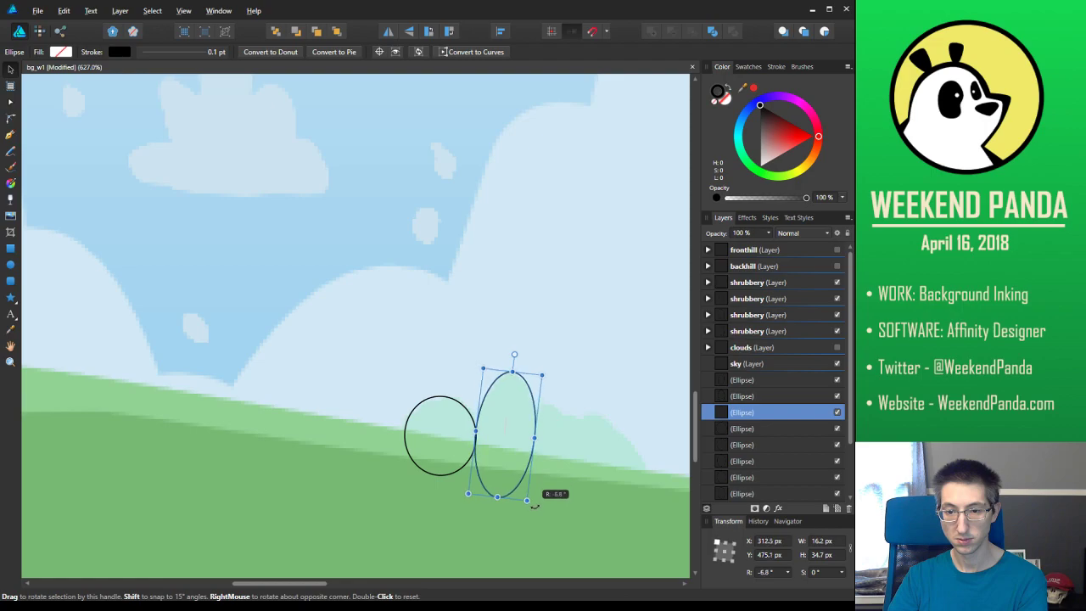
left_click_drag(476, 431, 474, 430)
Add three overlapping copies down the third bush's slope, narrowing the last two to about 12.5 × 29.5 px at -2.6°
left_click_drag(536, 415, 569, 457)
left_click_drag(564, 538, 587, 515)
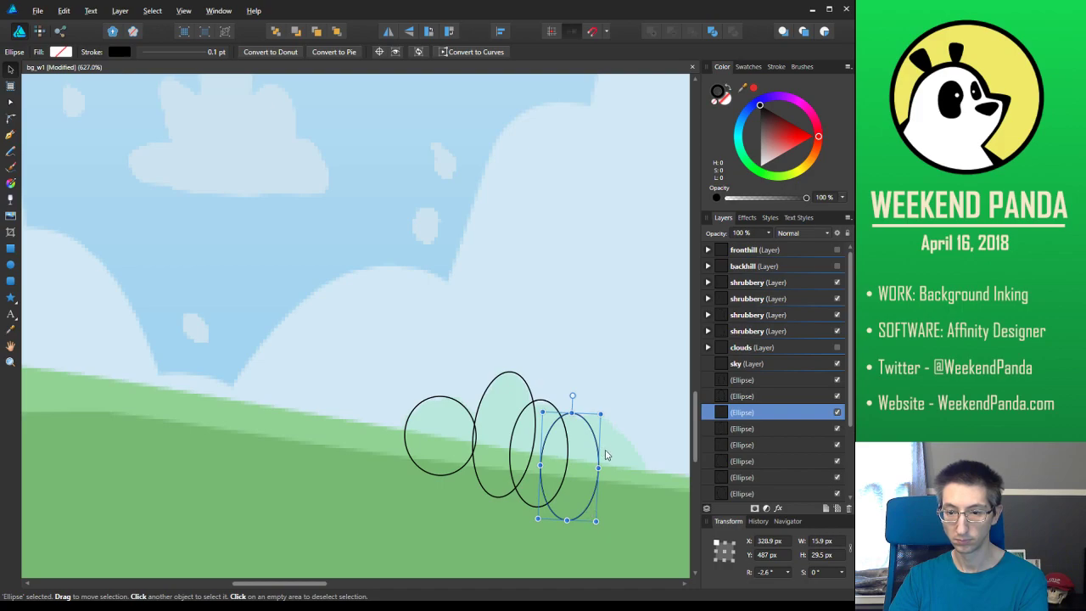
mouse_move(605, 451)
left_mouse_down()
mouse_move(582, 432)
mouse_move(611, 434)
left_mouse_up()
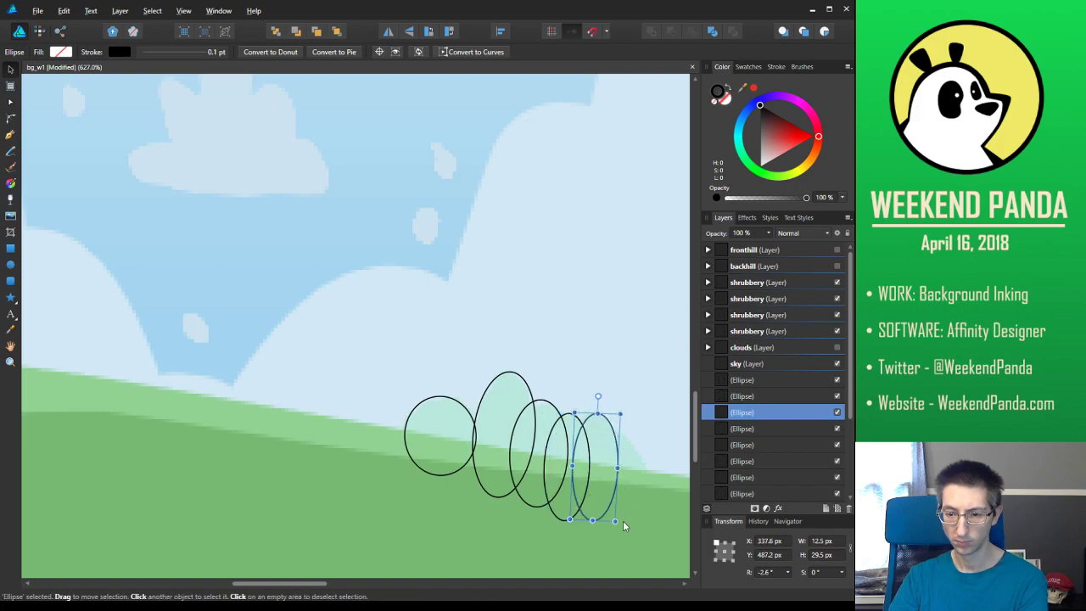
left_click_drag(621, 520, 622, 526)
Copy the last ellipse to the end of the third bush and shape it to about 13 × 19.7 px at 17.9°
left_click_drag(619, 456, 646, 480)
left_click_drag(647, 544, 655, 501)
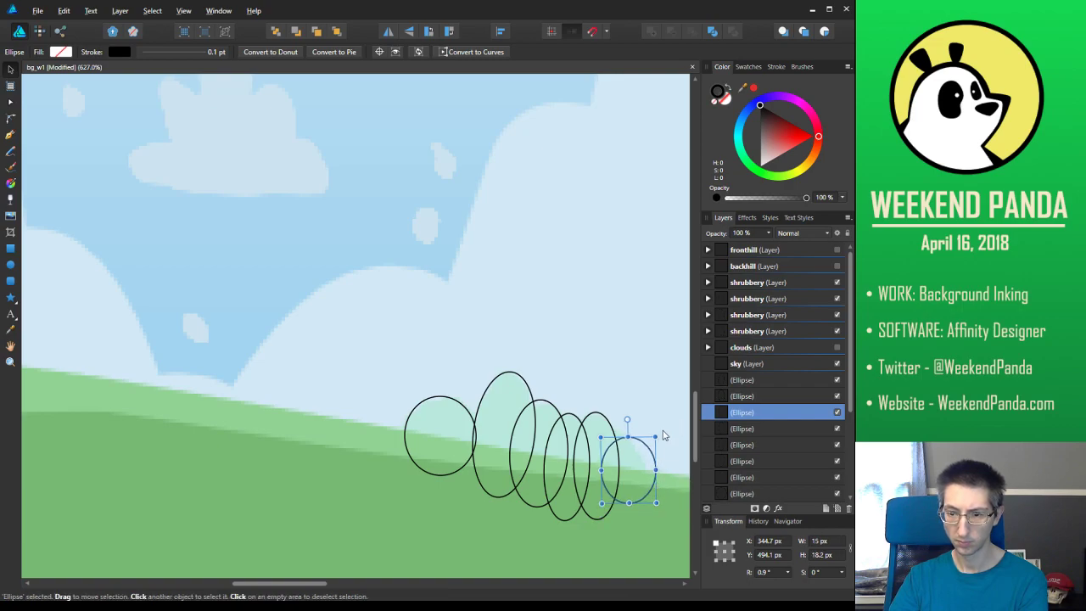
left_click_drag(656, 429, 636, 428)
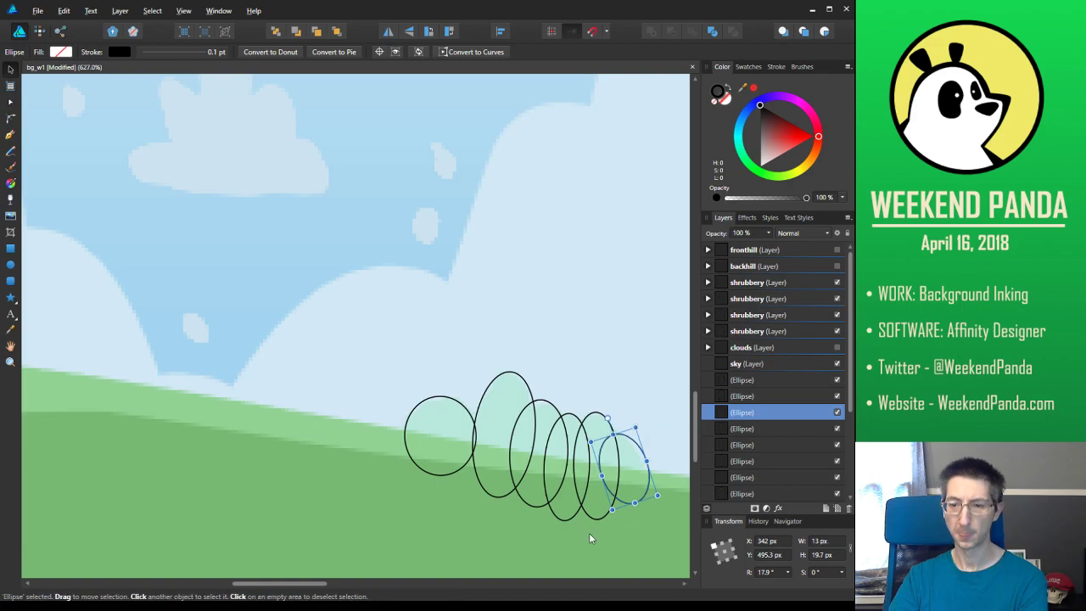
key("ctrl+d")
Nudge the third bush's first ellipse slightly closer to its taller neighbour
left_click_drag(611, 385, 490, 390)
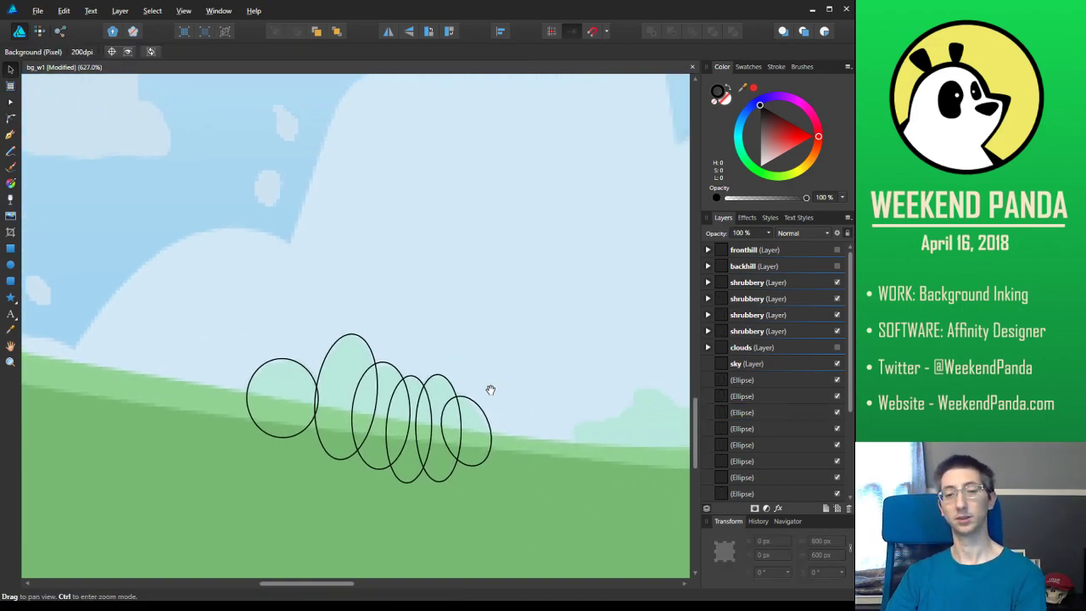
left_click(302, 370)
left_click_drag(301, 369, 304, 370)
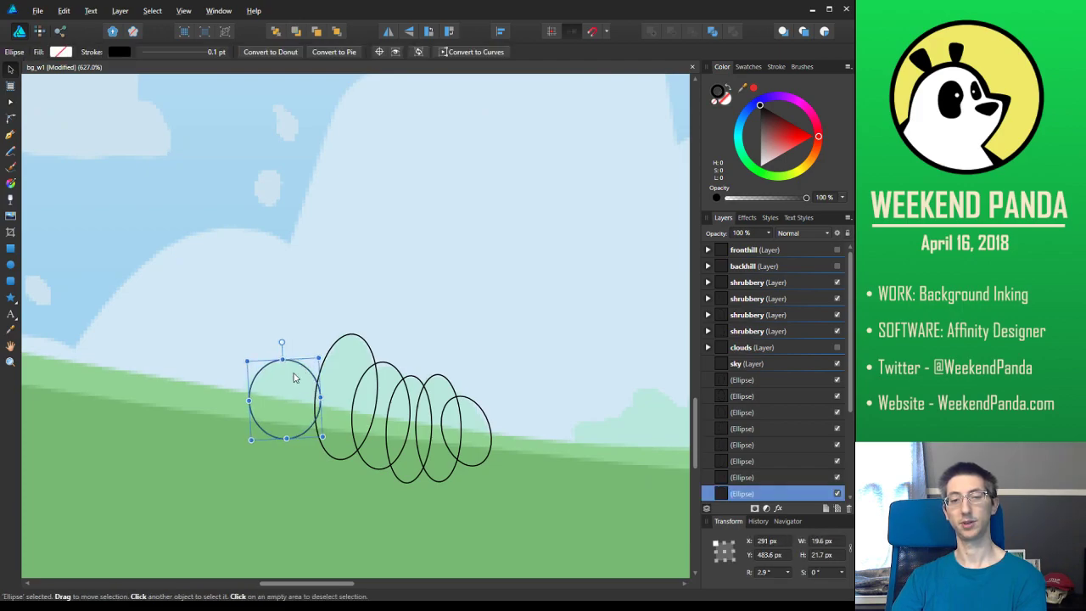
left_click(213, 443)
Copy the third bush's end ellipse onto the fourth bush's first lobe and reshape and rotate it into a rounder form
left_click_drag(597, 486, 451, 453)
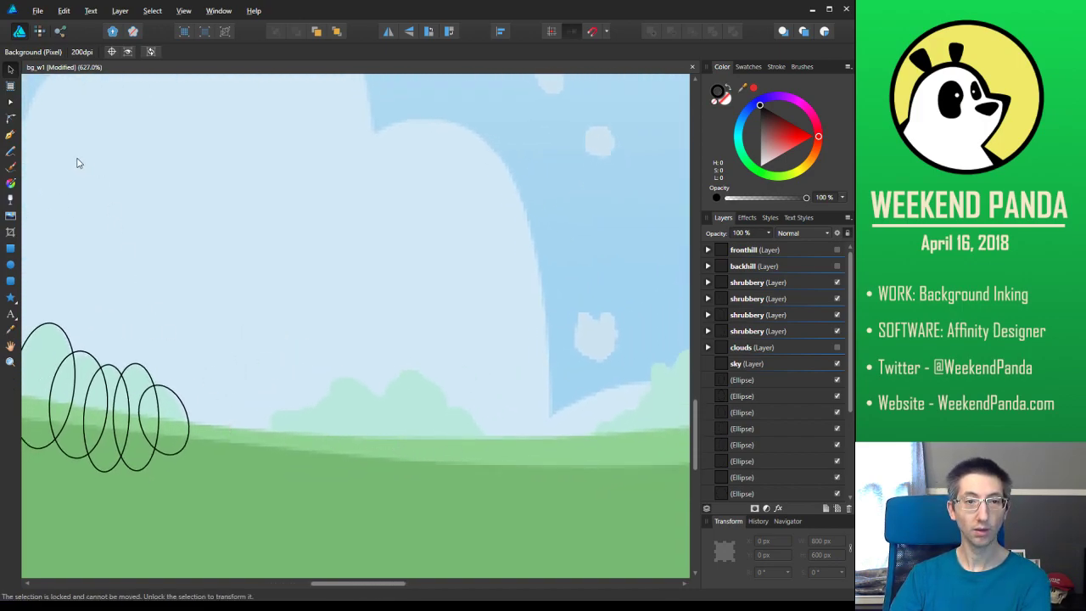
left_click(176, 395)
left_click_drag(176, 397, 303, 419)
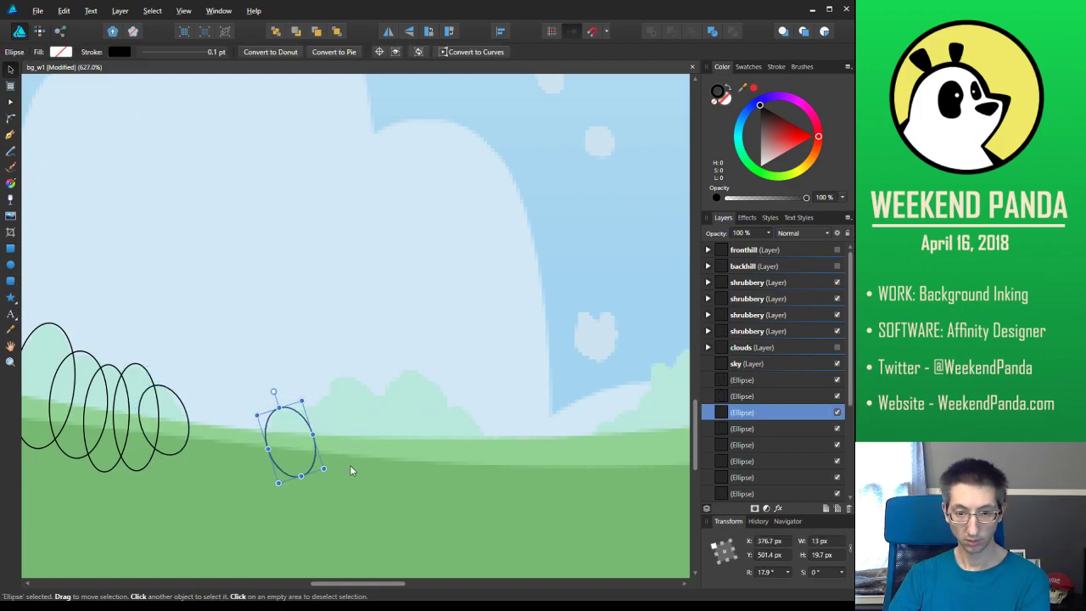
left_click_drag(324, 468, 347, 441)
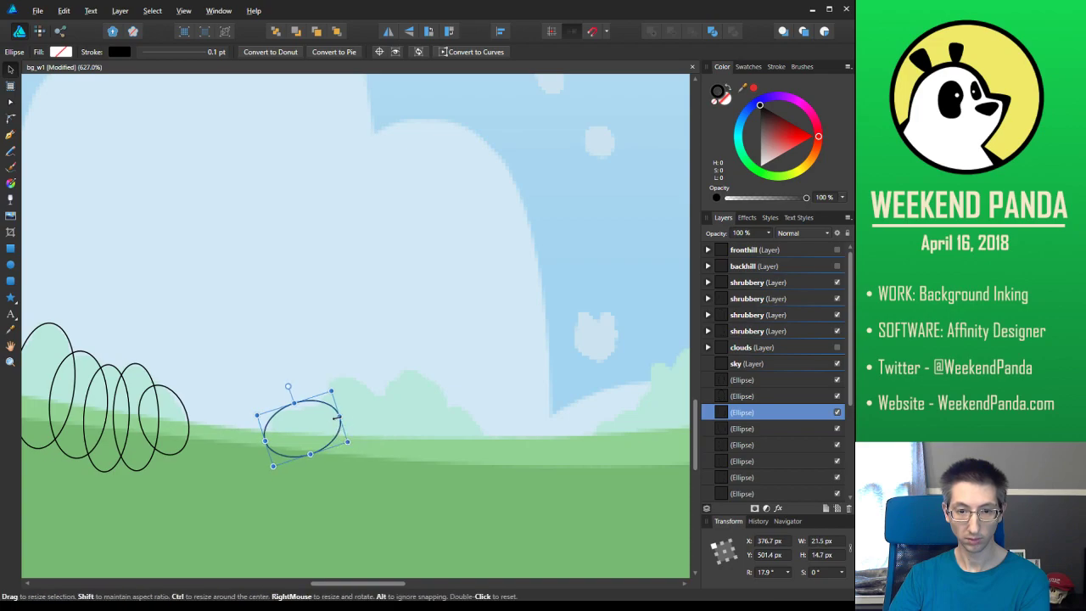
left_click_drag(329, 406, 324, 413)
Add two copies on the fourth bush at 27.2°, one about 7.2 × 18.1 px and a larger one about 12.3 × 24.7 px
left_click_drag(270, 472, 374, 423)
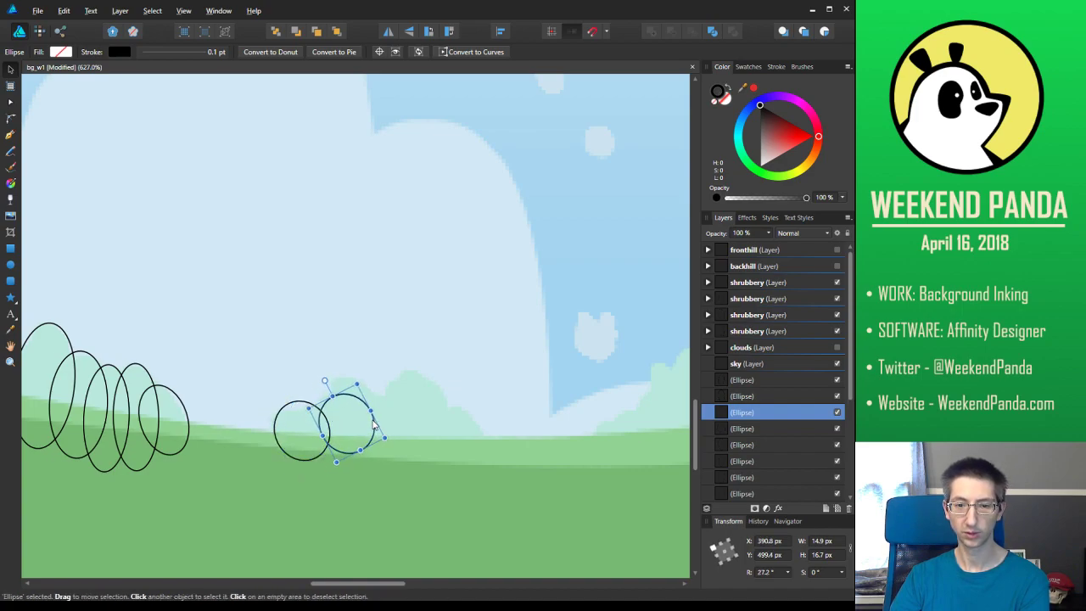
mouse_move(355, 383)
left_mouse_down()
mouse_move(329, 392)
mouse_move(336, 406)
mouse_move(350, 391)
left_mouse_up()
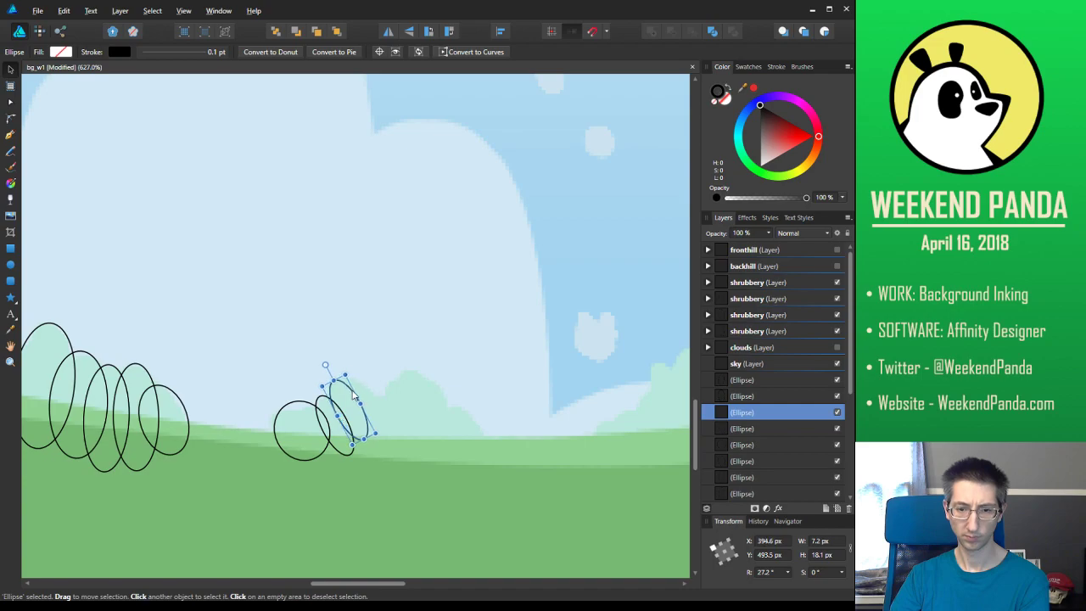
left_click_drag(373, 433, 407, 429)
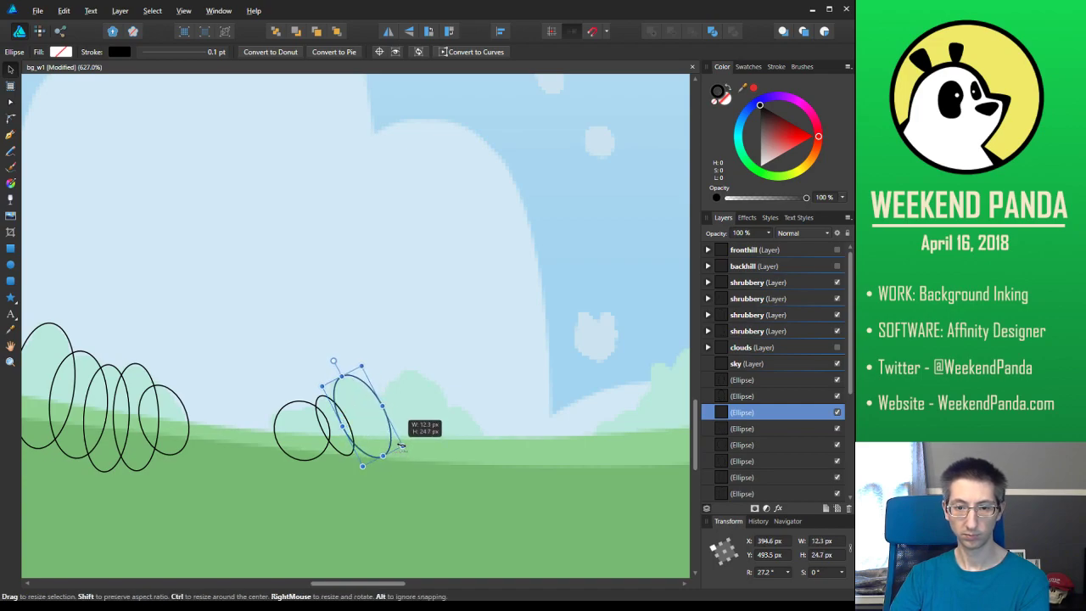
left_click(452, 491)
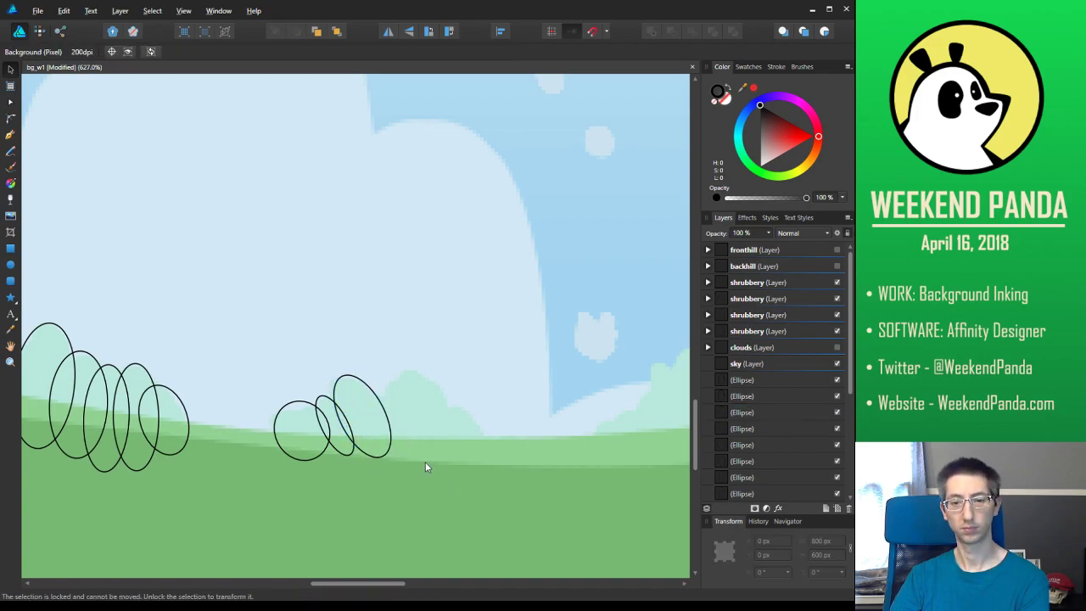
Finish the fourth bush with a narrow copy beside its third ellipse and two larger round copies over the remaining lobes
left_click(388, 422)
left_click_drag(387, 421, 405, 462)
left_click(467, 491)
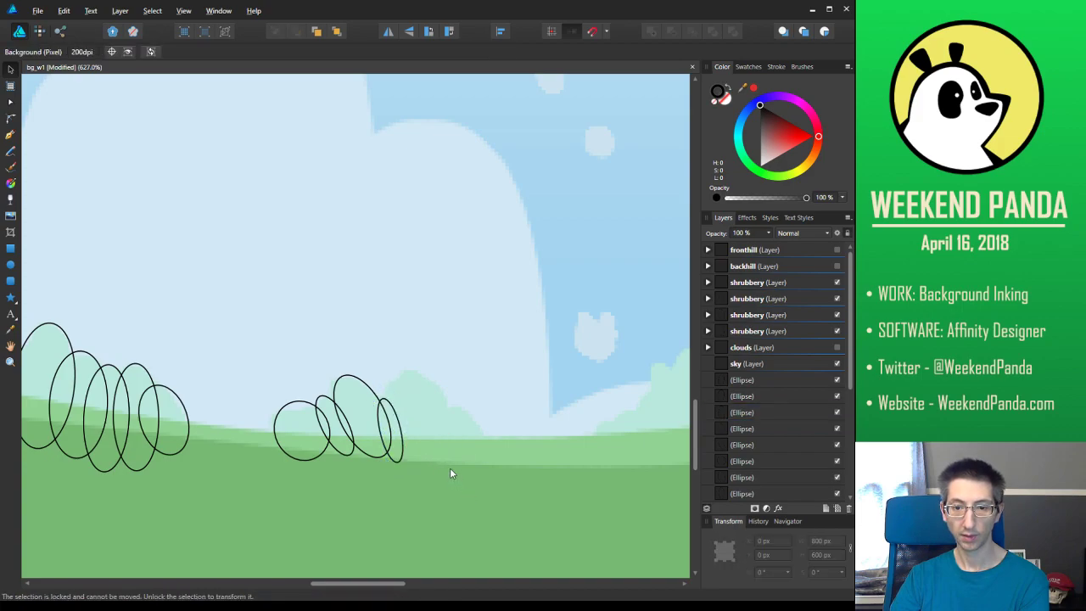
left_click(397, 420)
left_click_drag(408, 402, 488, 421)
left_click(566, 456)
Review the traced bushes across the whole background and examine the next untraced bush up close
key("space")
left_click_drag(565, 450, 317, 461)
scroll(408, 422, "down", 8)
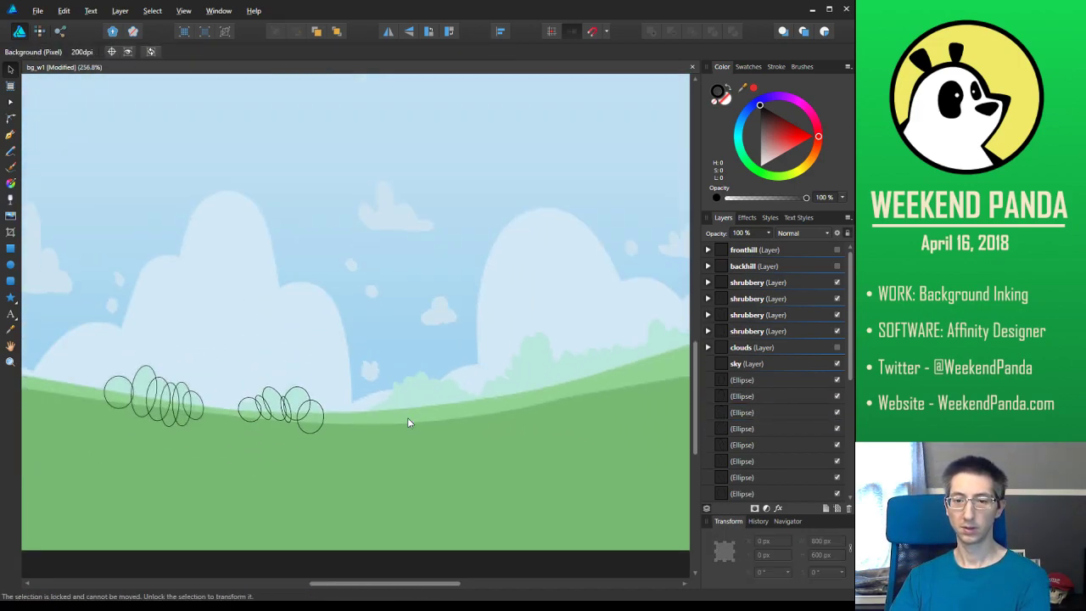
scroll(406, 490, "up", 6)
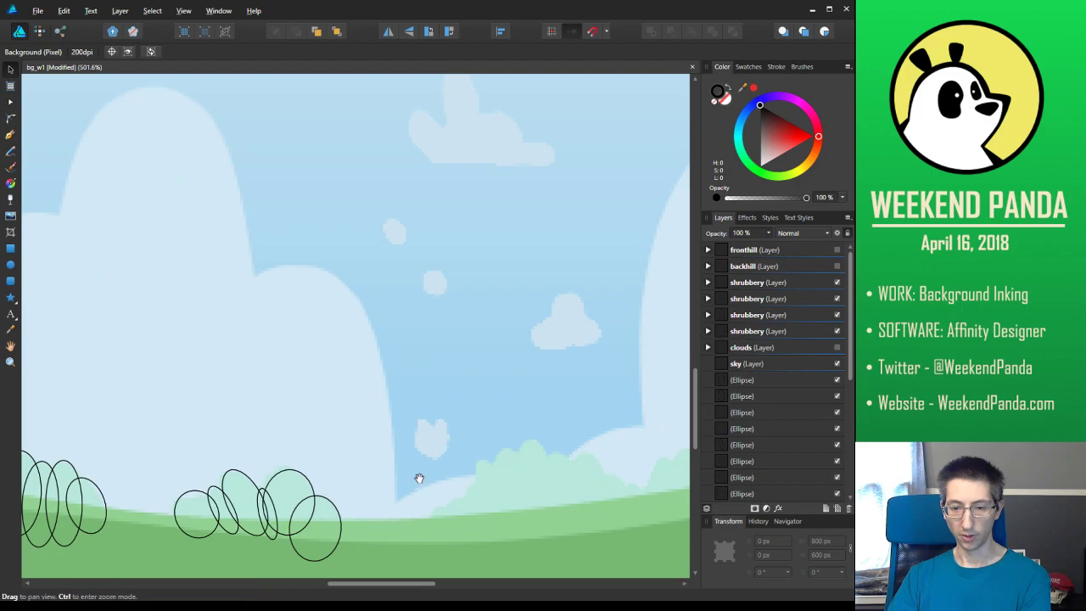
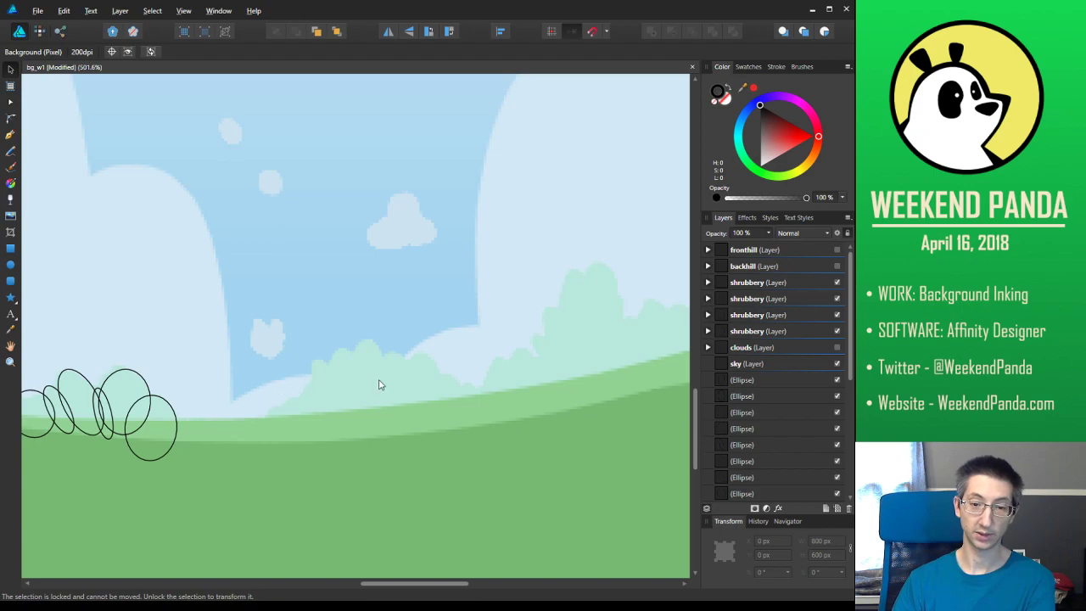
scroll(379, 384, "down", 6)
left_click_drag(373, 382, 471, 350)
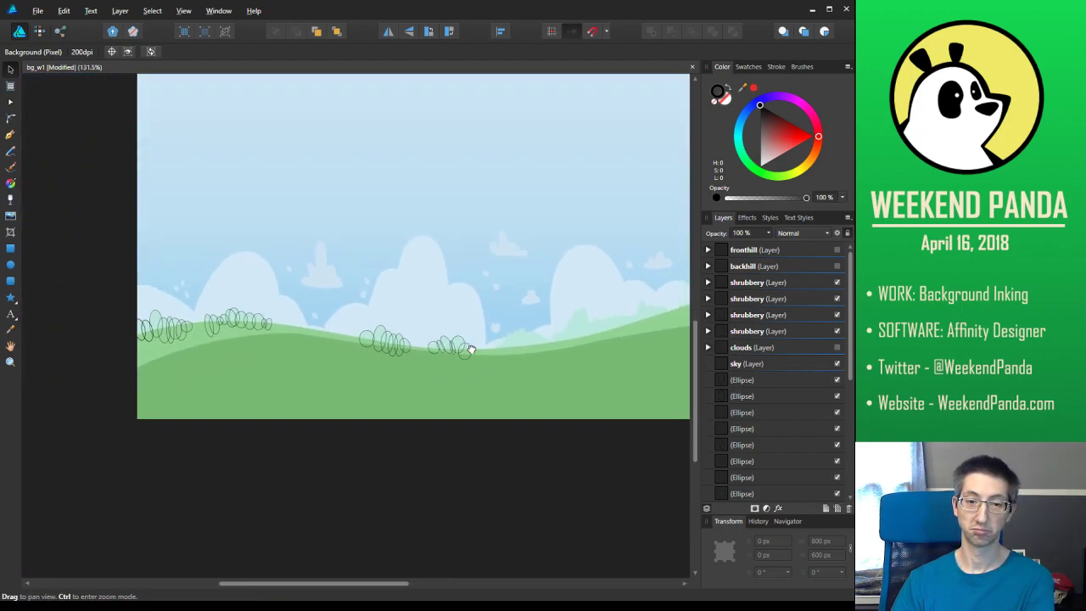
scroll(367, 379, "up", 6)
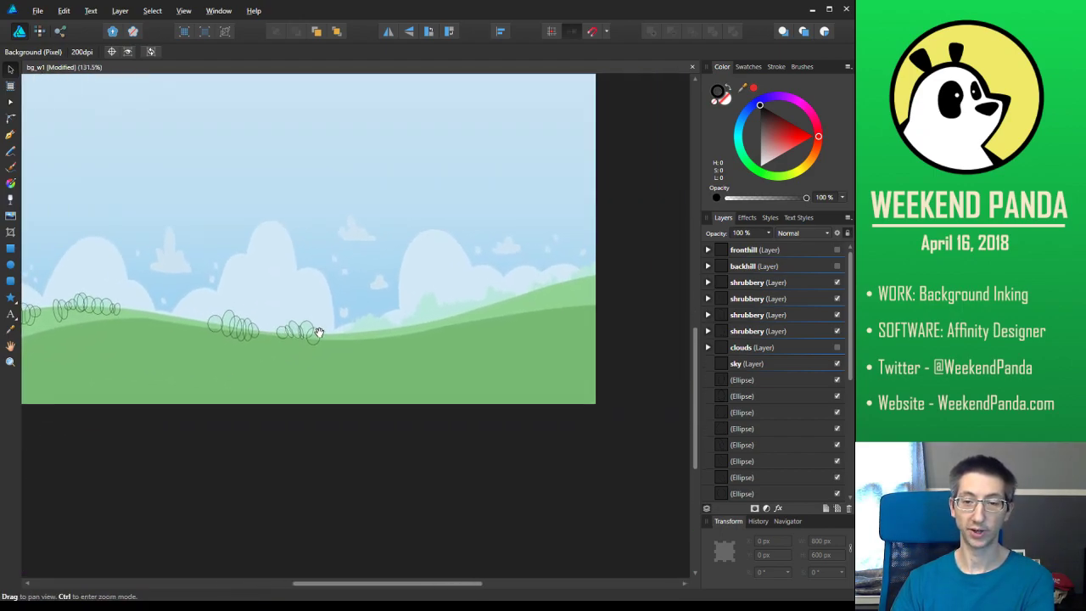
left_click_drag(360, 322, 397, 349)
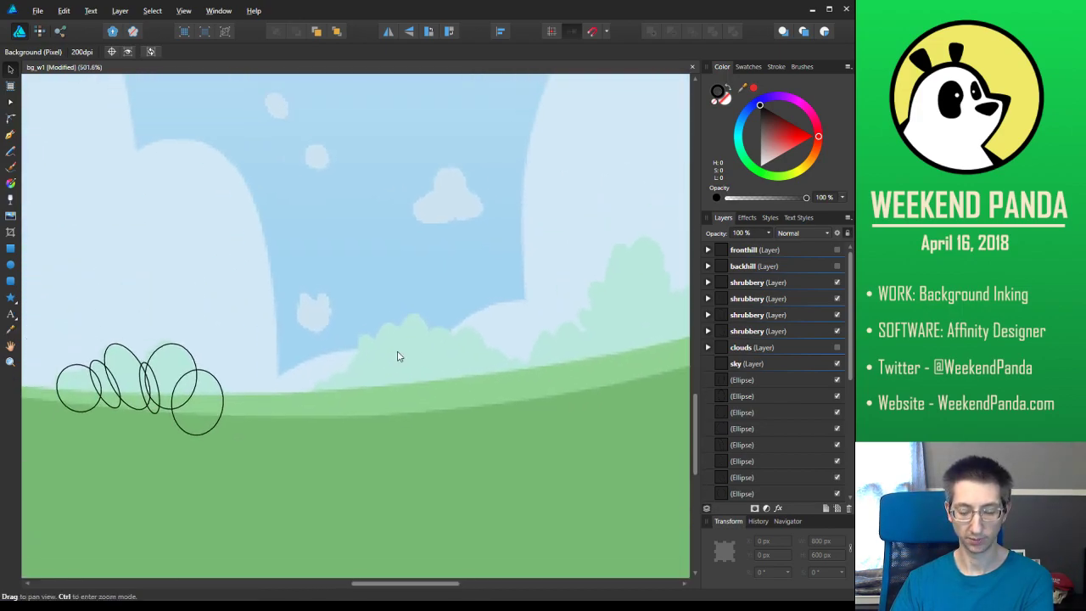
Trace the fifth bush with overlapping ellipse copies, small at the ends and taller toward its middle
left_click_drag(222, 391, 353, 407)
left_click_drag(350, 448, 463, 402)
left_click_drag(454, 319, 525, 357)
Cover the next bush's first two lobes with ellipse copies, making the second about 11.6 × 24.2 px and rotating it to 21.3°
left_click(559, 411)
left_click_drag(521, 421, 576, 392)
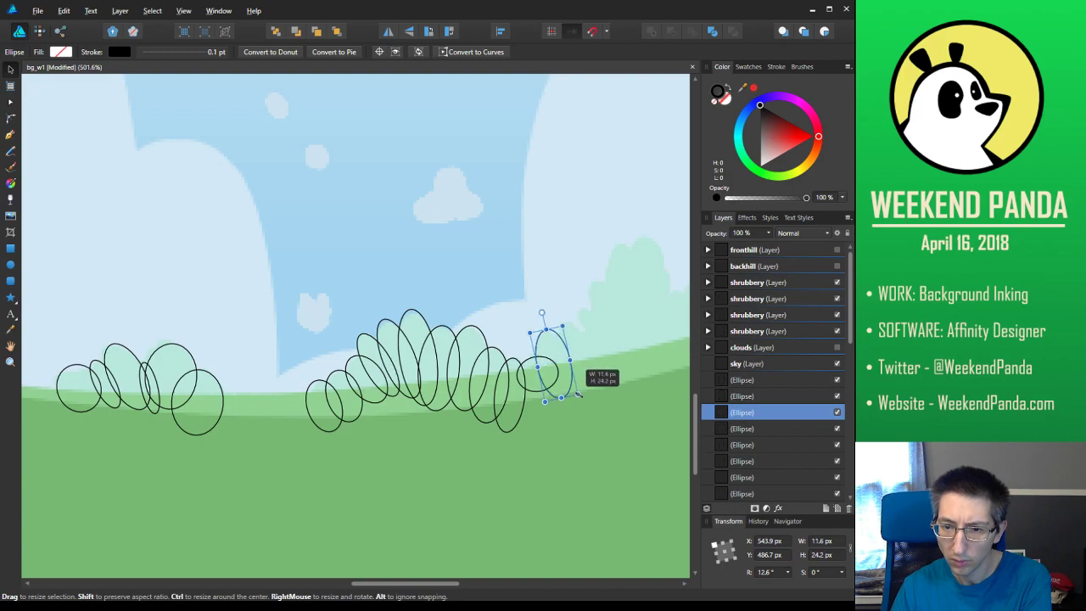
left_click(615, 426)
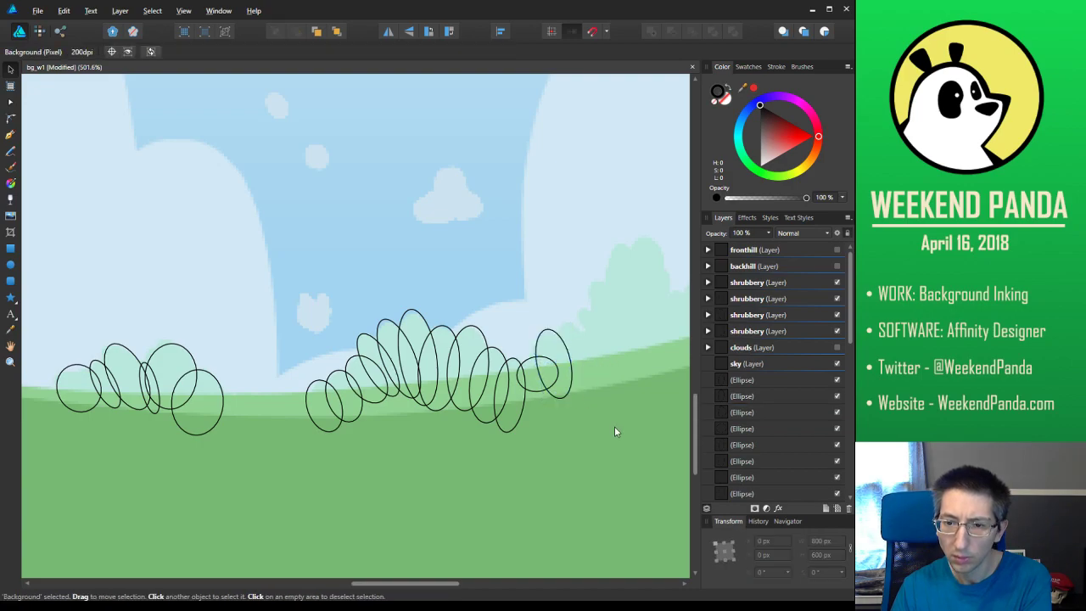
left_click(568, 375)
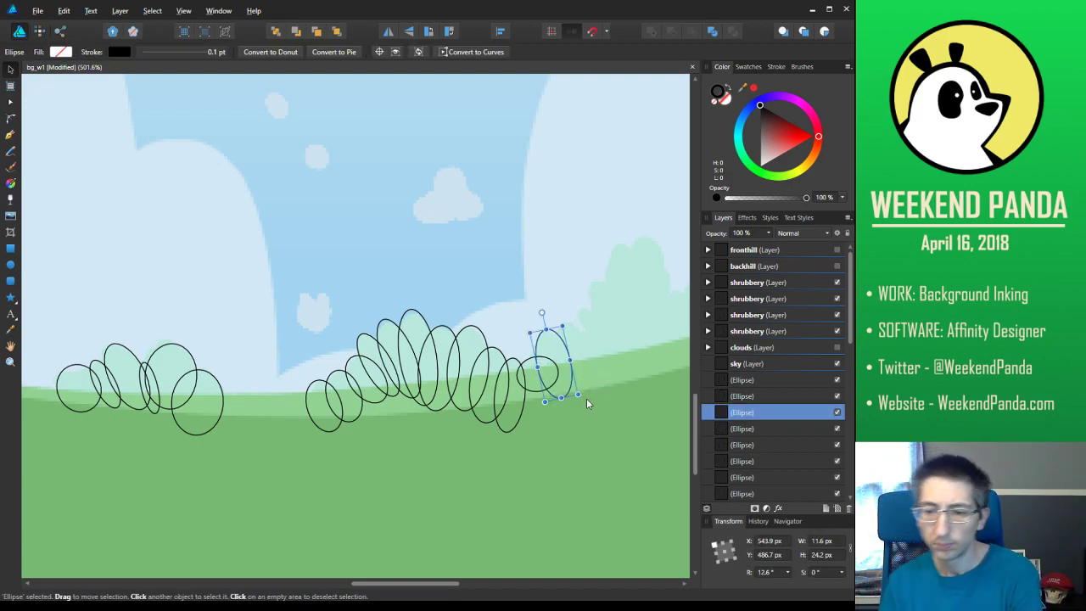
left_click_drag(587, 398, 588, 388)
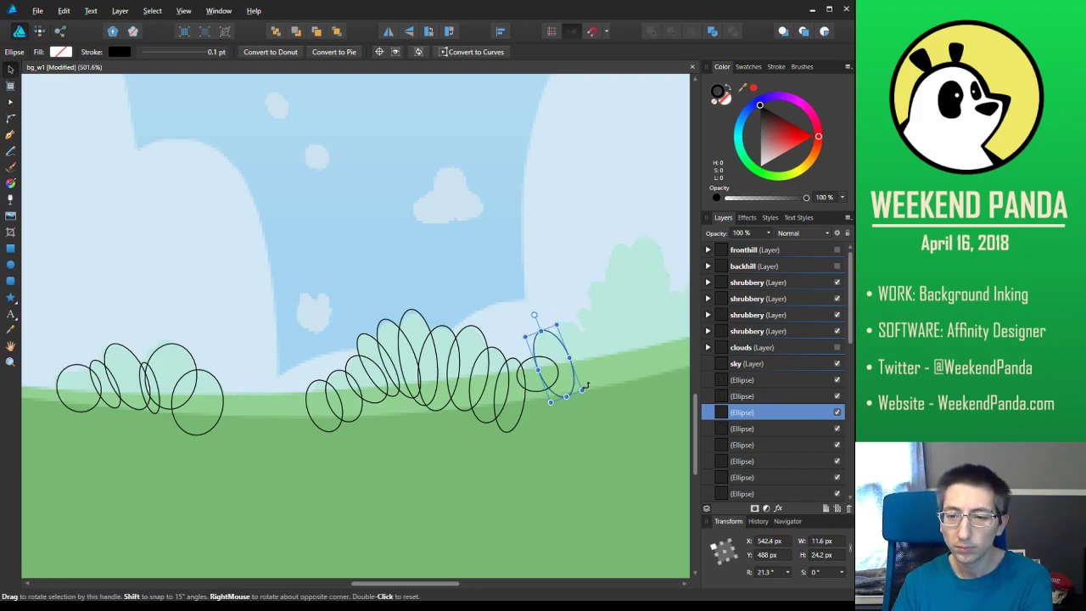
Continue up the bush's rising edge with three tilted ellipse copies, the tallest about 10.7 × 35.8 px at 29.7°
left_click_drag(562, 346, 613, 322)
left_click_drag(629, 365, 677, 350)
left_click(588, 243)
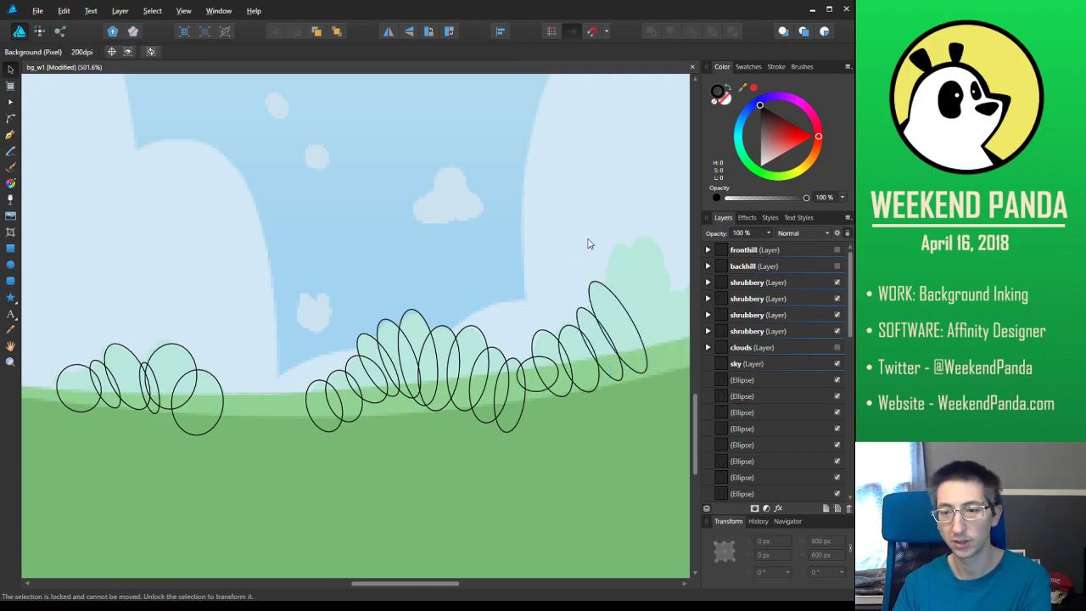
left_click(630, 318)
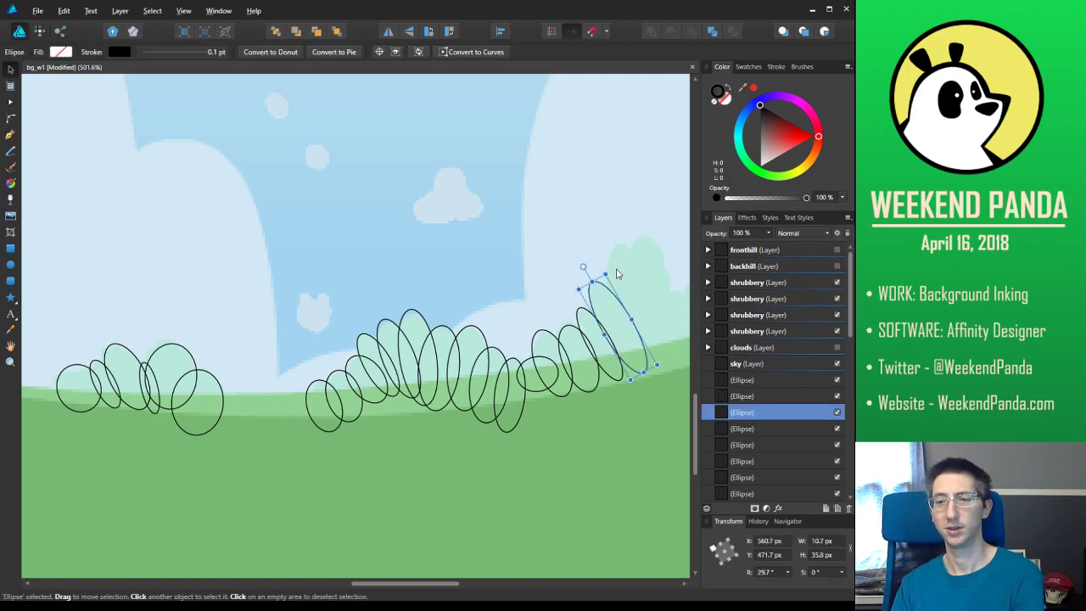
left_click_drag(611, 268, 607, 293)
left_click(642, 247)
left_click_drag(645, 246, 527, 301)
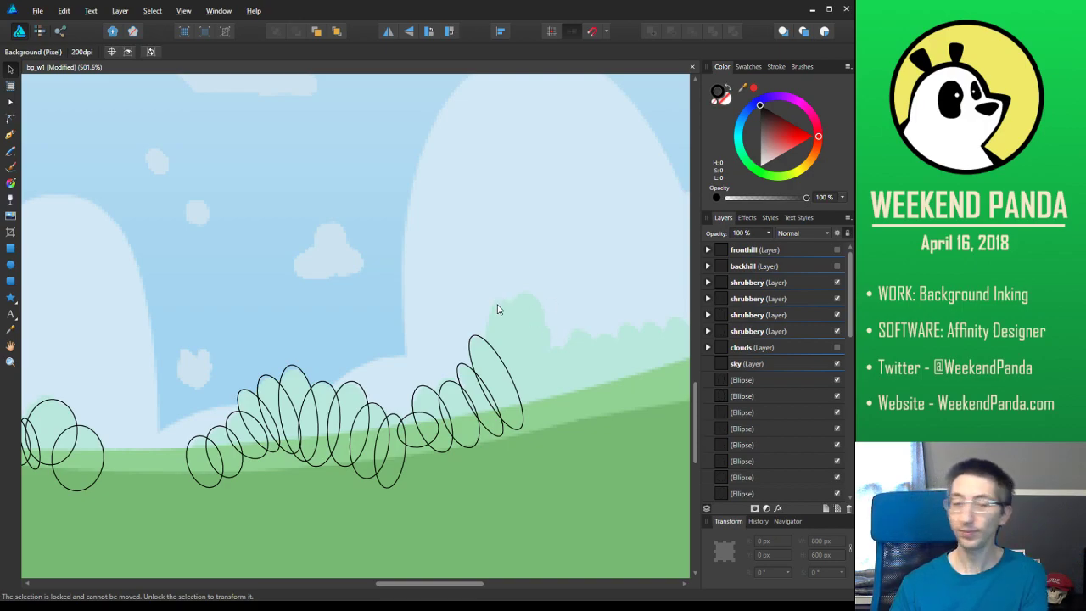
Cover the bush's peak with two large ellipses, then add a rounder one and two tall copies about 13.3 × 38.7 px down the far side
left_click_drag(493, 350, 515, 314)
left_click_drag(518, 318, 560, 367)
left_click_drag(574, 452, 598, 434)
left_click_drag(580, 354, 615, 353)
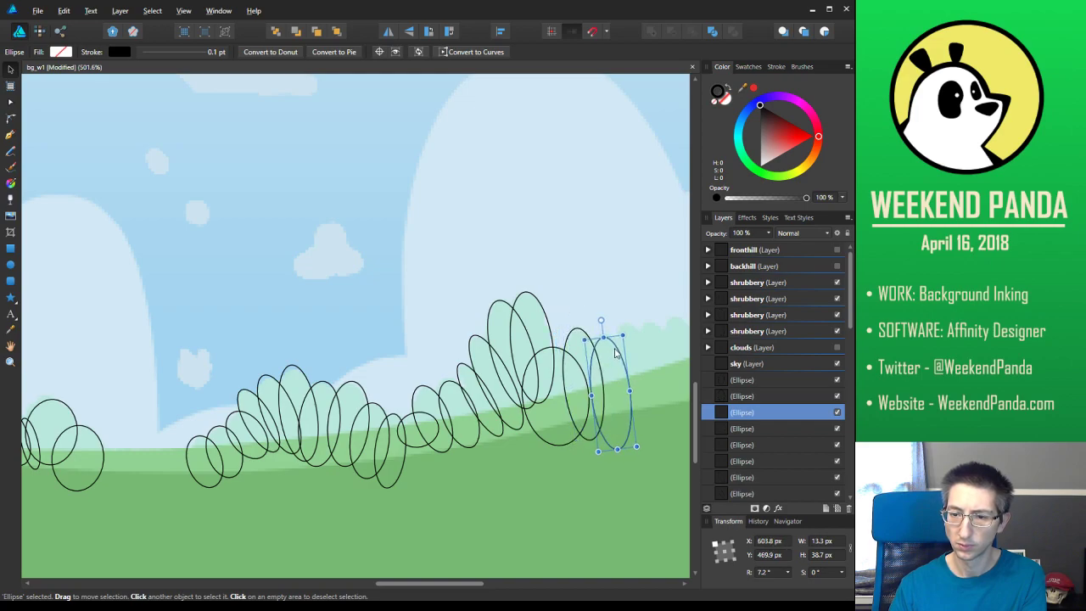
Reshape the last tall ellipse to fit its lobe and place another copy over the neighbouring lobe
left_click_drag(637, 446, 648, 434)
left_click_drag(618, 345, 646, 347)
left_click(621, 448)
left_click_drag(628, 422, 438, 413)
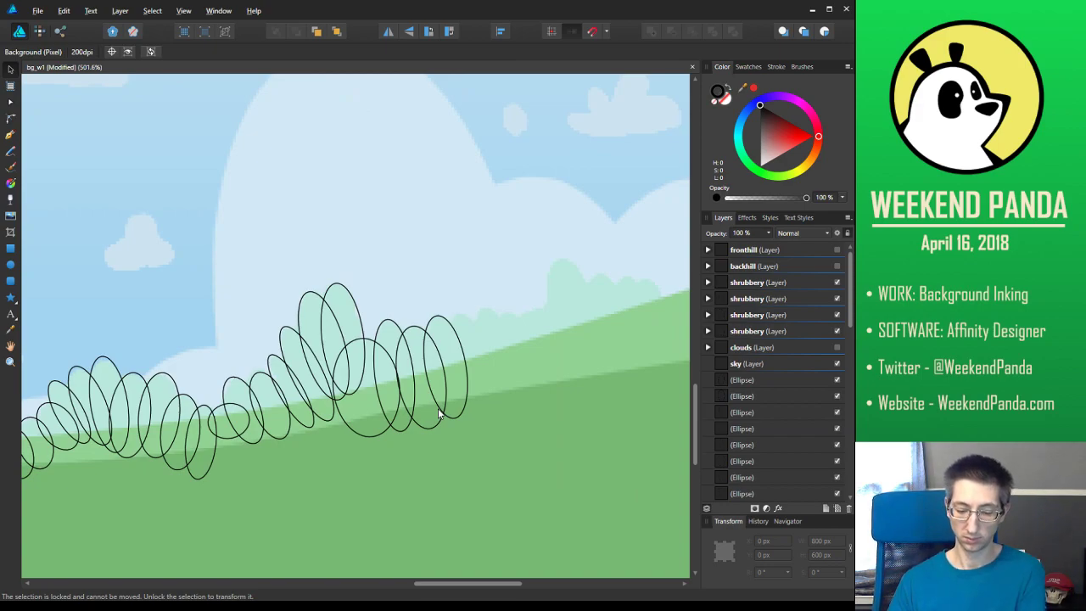
Extend the tracing across the low lobes with narrower ellipse copies, the last about 10.9 × 34.6 px at 7.4°
mouse_move(613, 393)
left_mouse_down()
mouse_move(371, 439)
mouse_move(280, 437)
left_mouse_up()
mouse_move(518, 434)
left_mouse_down()
mouse_move(300, 429)
mouse_move(533, 376)
left_mouse_up()
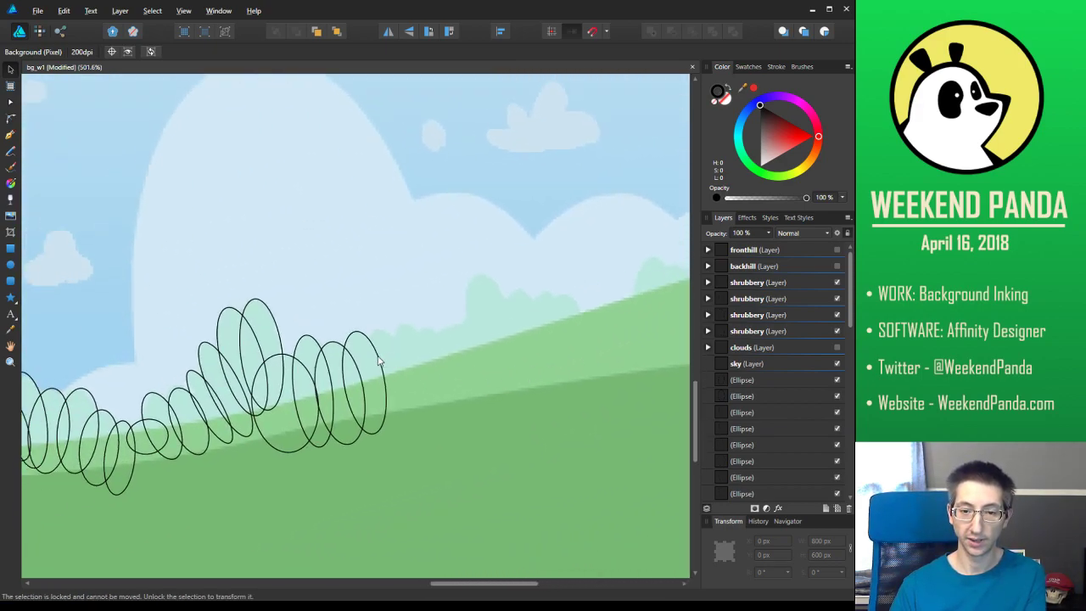
left_click(379, 360)
mouse_move(379, 360)
left_mouse_down()
mouse_move(408, 364)
mouse_move(395, 337)
mouse_move(397, 359)
left_mouse_up()
left_click_drag(422, 437, 450, 402)
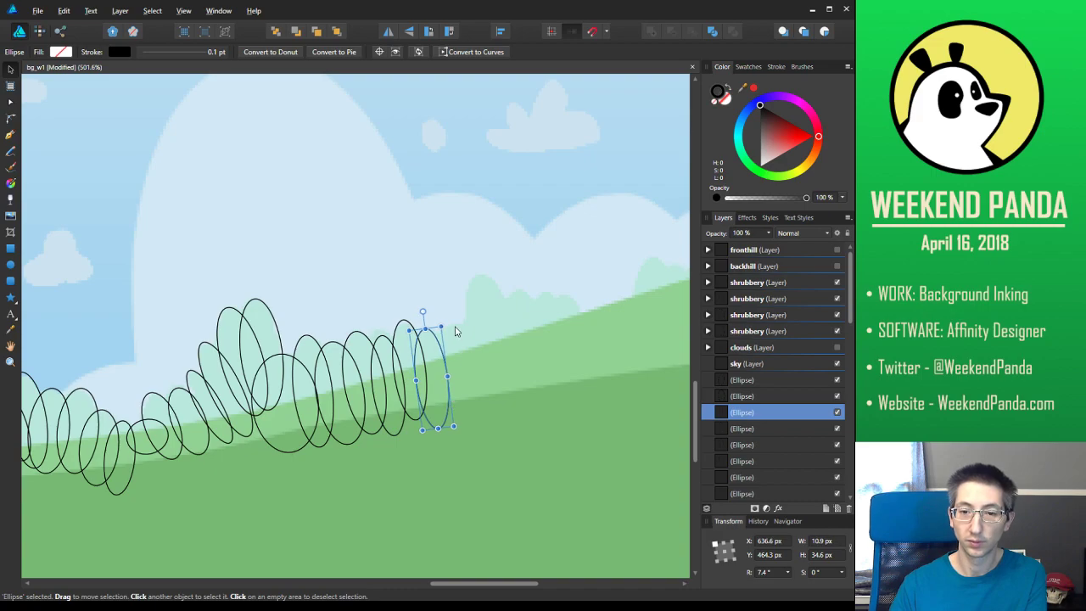
Trace the next raised clump with a tall ellipse, a rounder one beside it, and a second tall copy about 16.4 × 52.3 px
left_click_drag(451, 328, 513, 291)
key("Up")
key("Up")
left_click_drag(530, 346, 553, 428)
left_click_drag(530, 372, 546, 336)
left_click_drag(539, 277, 543, 288)
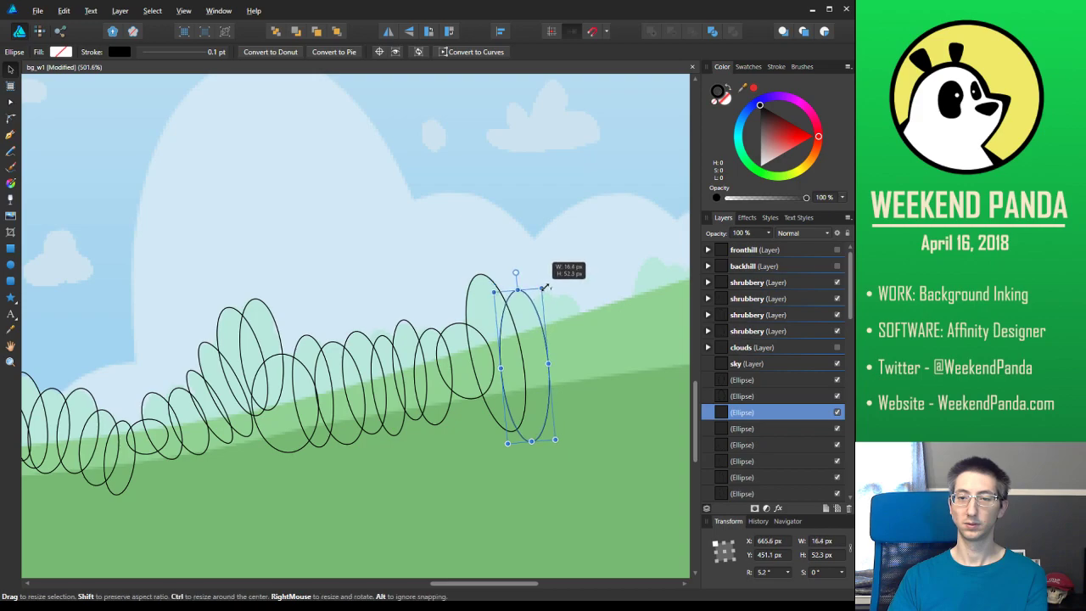
Add two narrower copies beside the second tall ellipse, the last about 11.9 × 44.4 px at 5.2°
left_click(568, 335)
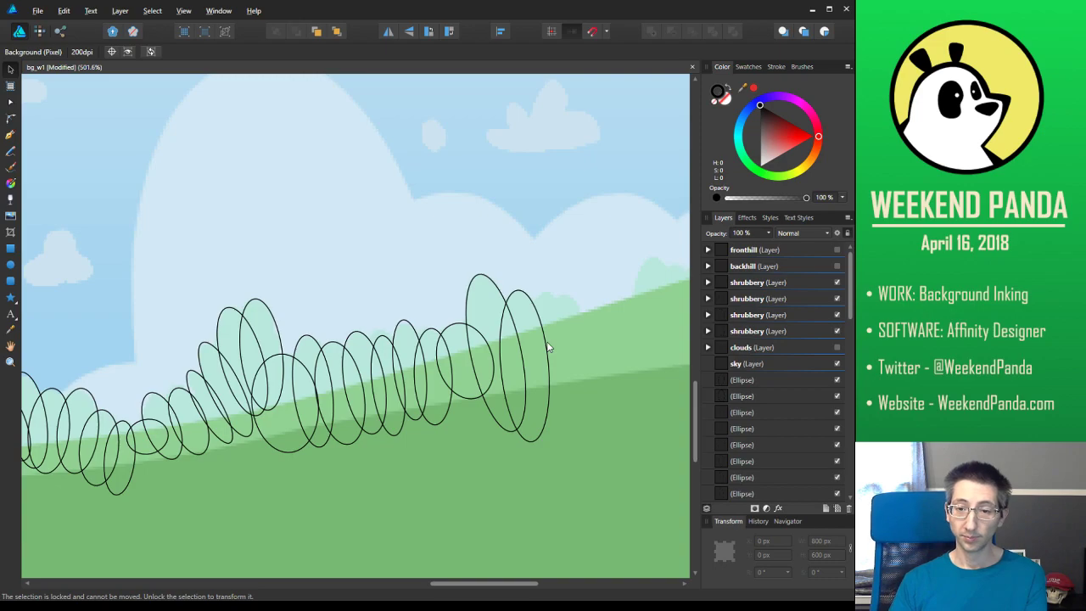
left_click(548, 342)
left_click_drag(549, 342, 575, 347)
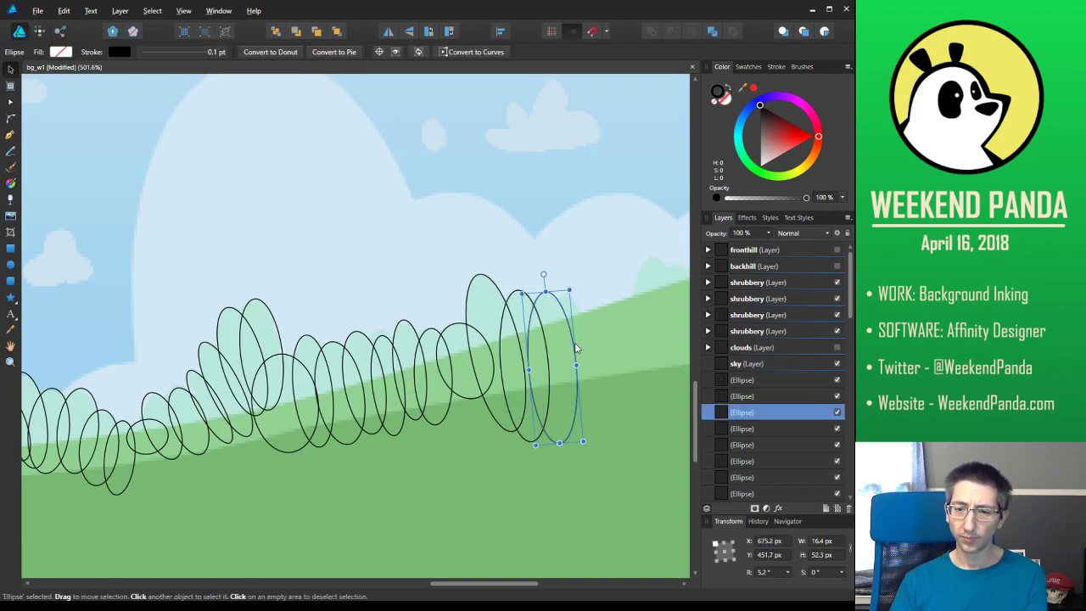
left_click_drag(583, 441, 590, 400)
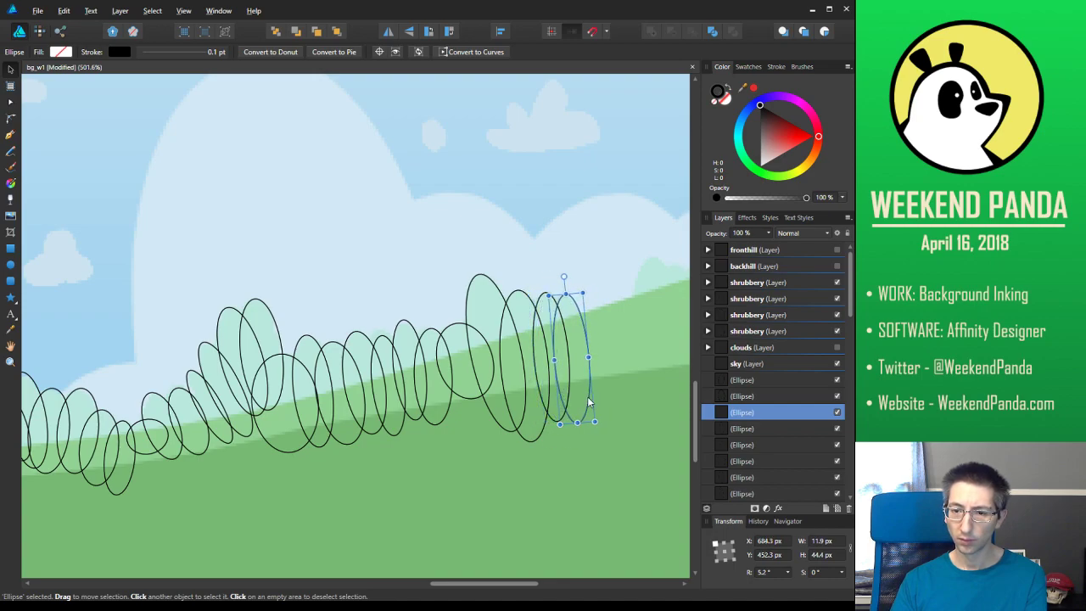
Reshape the clump's end ellipse to about 14.1 × 42.7 px and rotate it to 1.9° over the final lobe
left_click_drag(590, 358, 598, 358)
left_click_drag(591, 292, 591, 297)
left_click(594, 294)
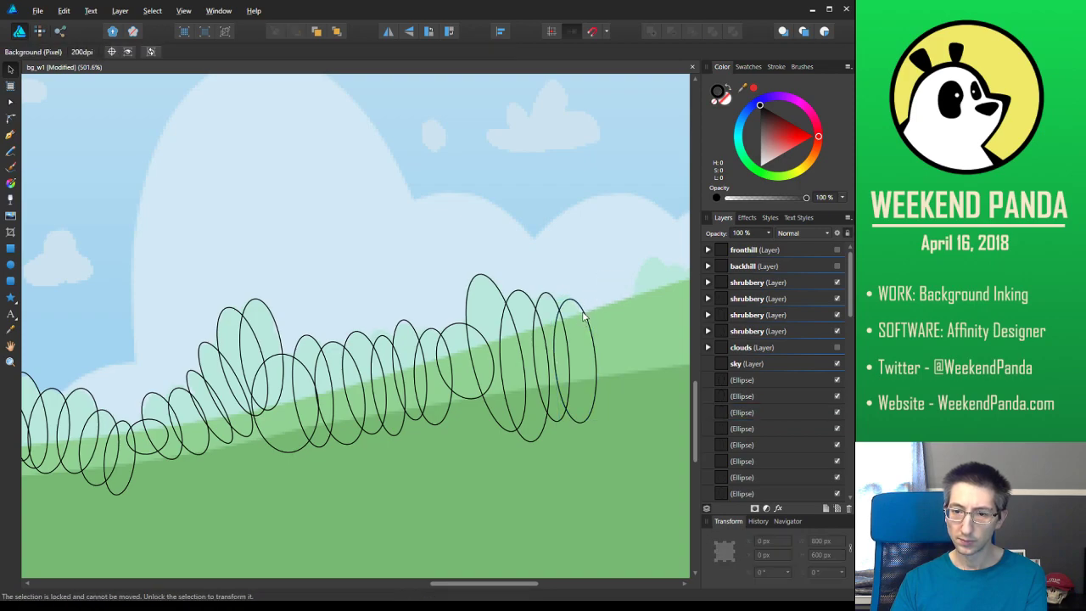
left_click(582, 316)
left_click_drag(596, 294, 580, 317)
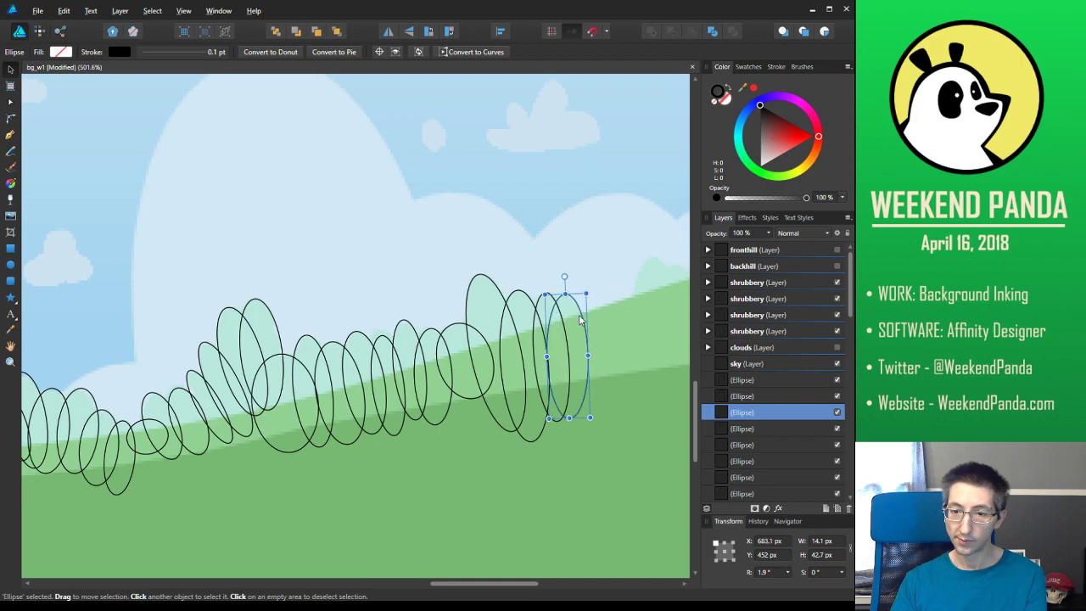
Trace the next small bush with four ellipses over its lobes, the last about 7.9 × 26.1 px rotated to 12.8°
left_click(617, 322)
left_click_drag(642, 427, 462, 394)
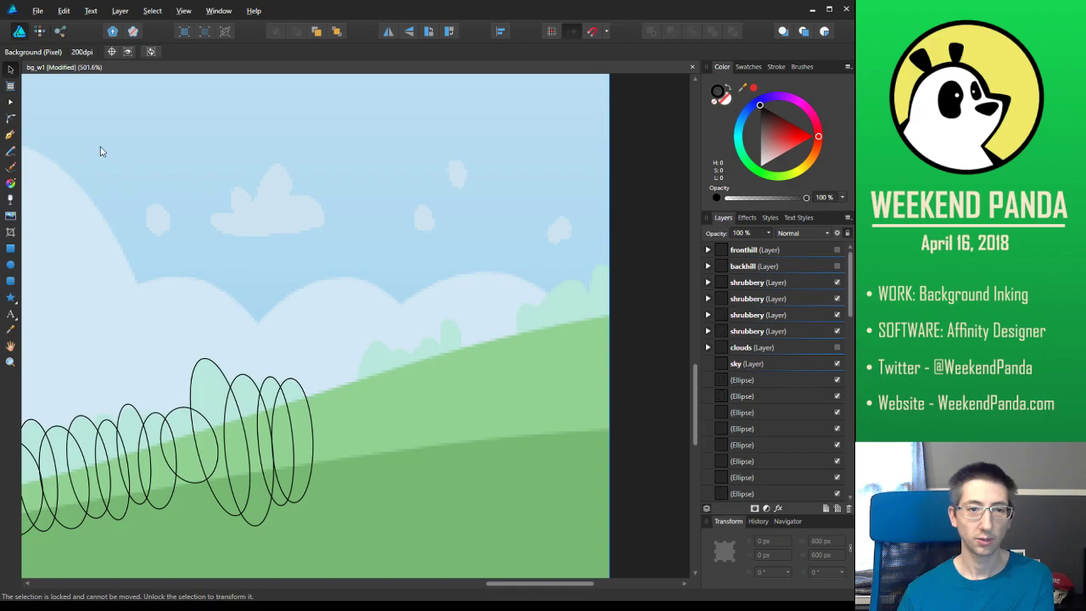
left_click(11, 265)
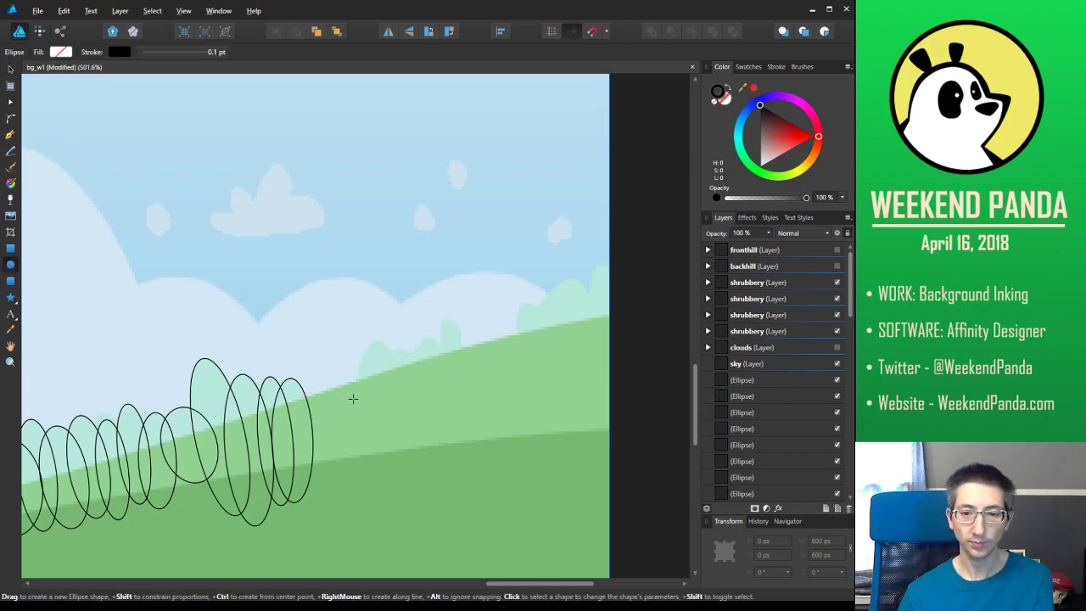
mouse_move(362, 419)
left_mouse_down()
mouse_move(397, 341)
mouse_move(388, 360)
mouse_move(419, 370)
mouse_move(445, 359)
mouse_move(450, 332)
mouse_move(443, 356)
mouse_move(461, 337)
mouse_move(465, 363)
left_mouse_up()
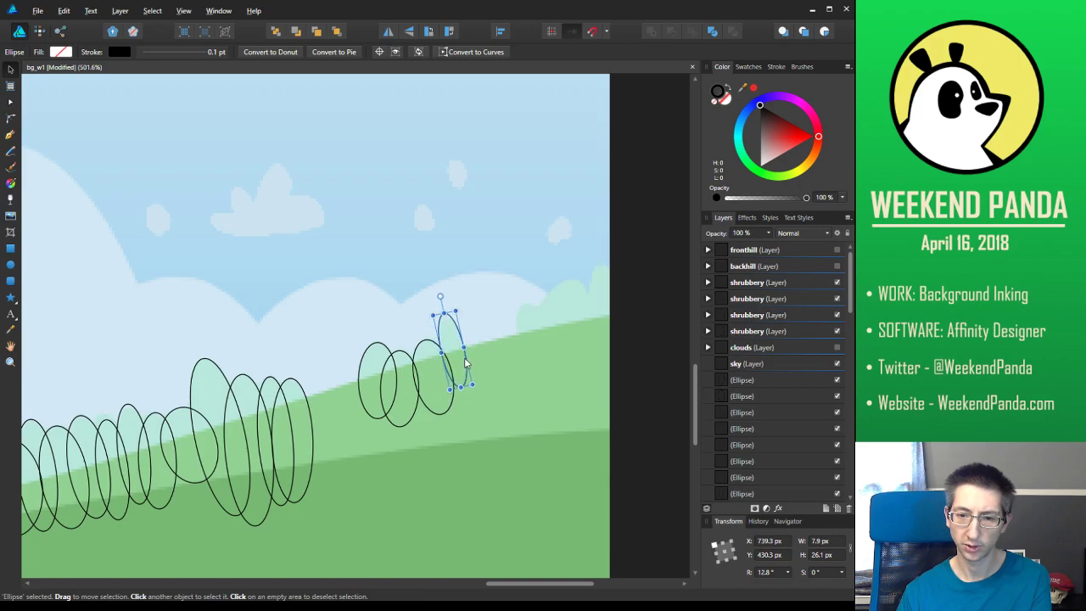
left_click(516, 380)
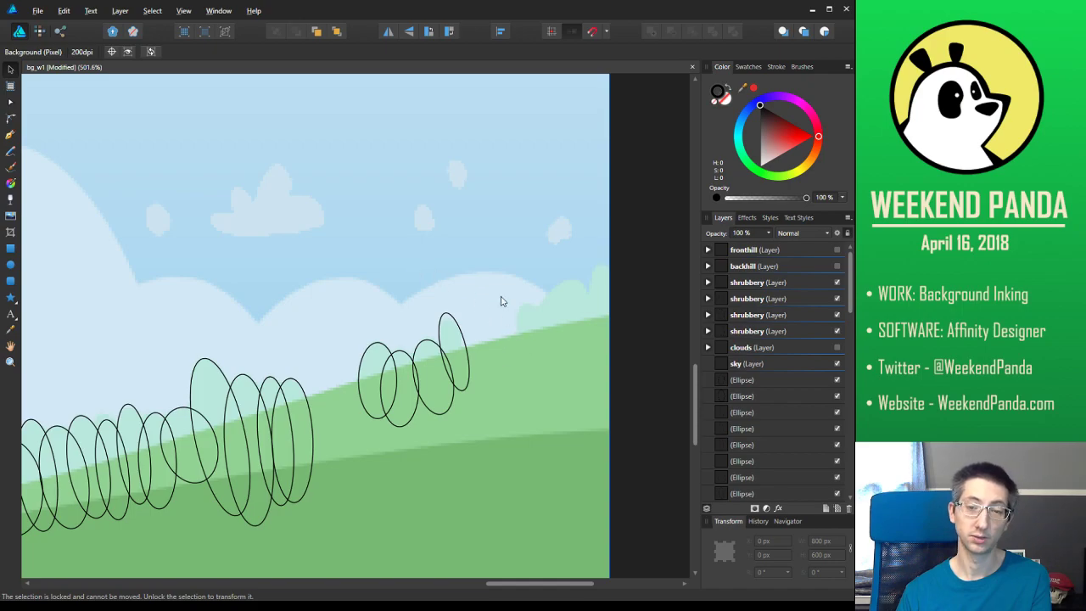
Trace the bush at the canvas's edge with three ellipse copies, the last about 24.9 × 31.2 px and overhanging the artwork
left_click(440, 337)
left_click_drag(440, 338, 520, 332)
left_click_drag(554, 381, 564, 378)
left_click(562, 312)
left_click_drag(572, 327, 497, 357)
left_click(459, 371)
left_click(459, 370)
mouse_move(514, 402)
left_mouse_down()
mouse_move(537, 394)
mouse_move(506, 391)
mouse_move(548, 381)
mouse_move(559, 362)
mouse_move(506, 392)
left_mouse_up()
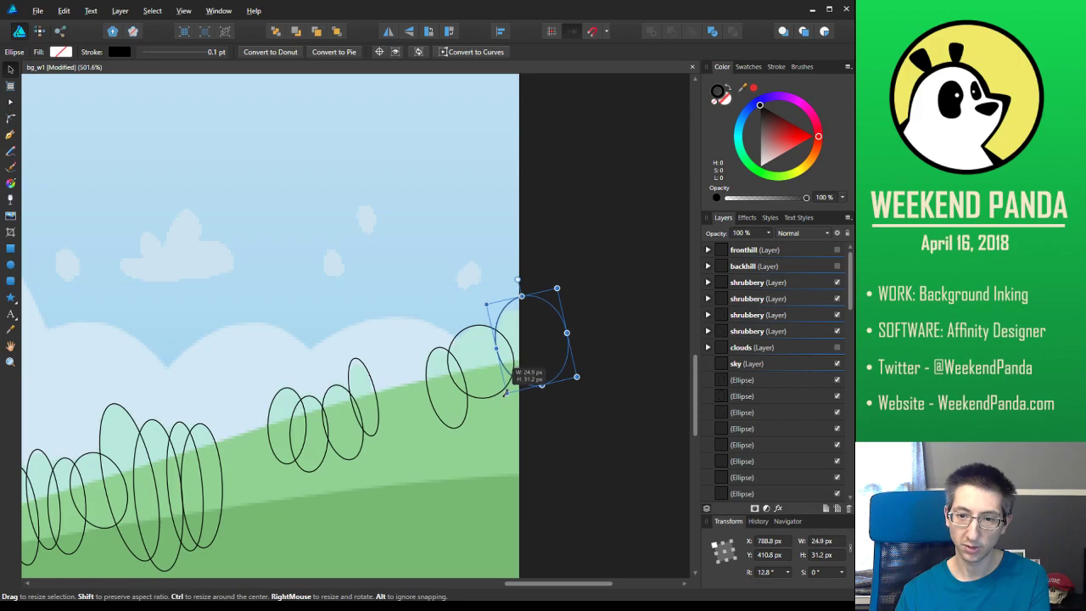
left_click(505, 436)
Check the traced bushes across the whole background and save the document
scroll(417, 370, "down", 6)
left_click_drag(263, 293, 445, 280)
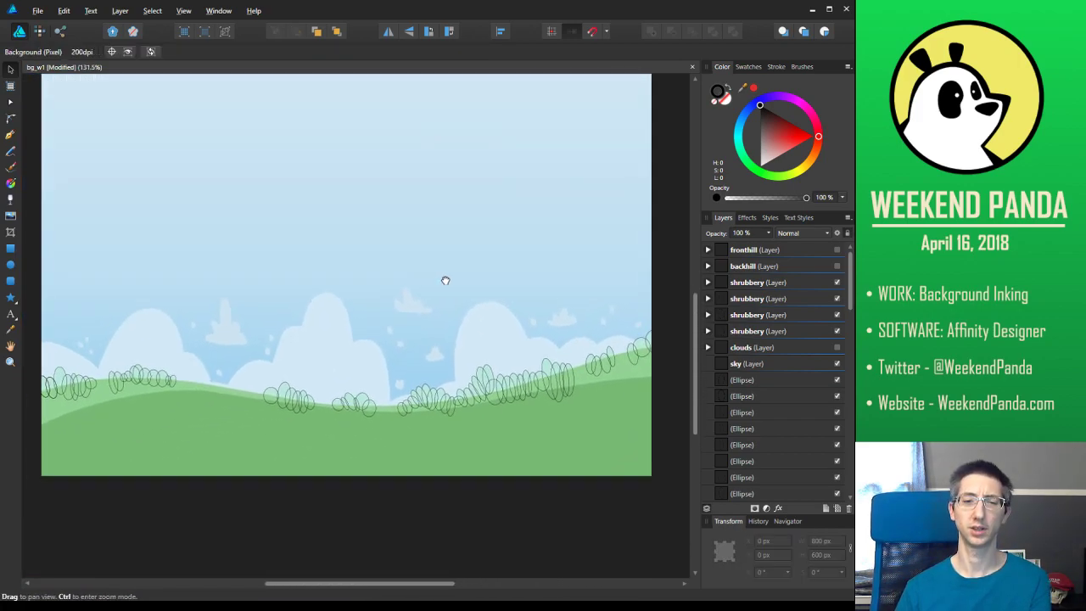
left_click(37, 10)
left_click(24, 106)
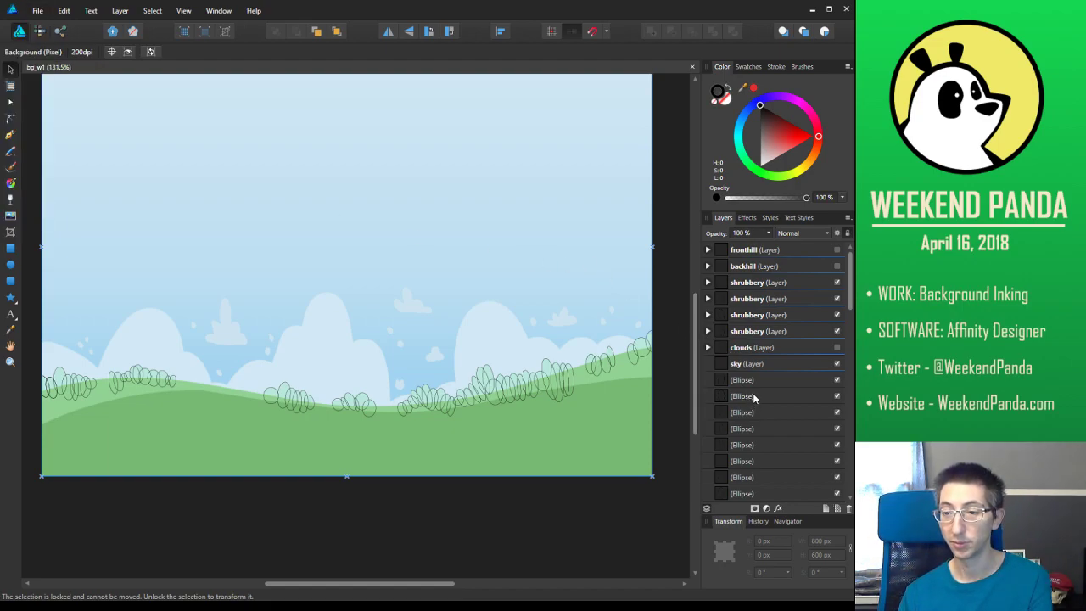
Select all the loose ellipses between the sky layer and the background image and group them
scroll(752, 393, "down", 5)
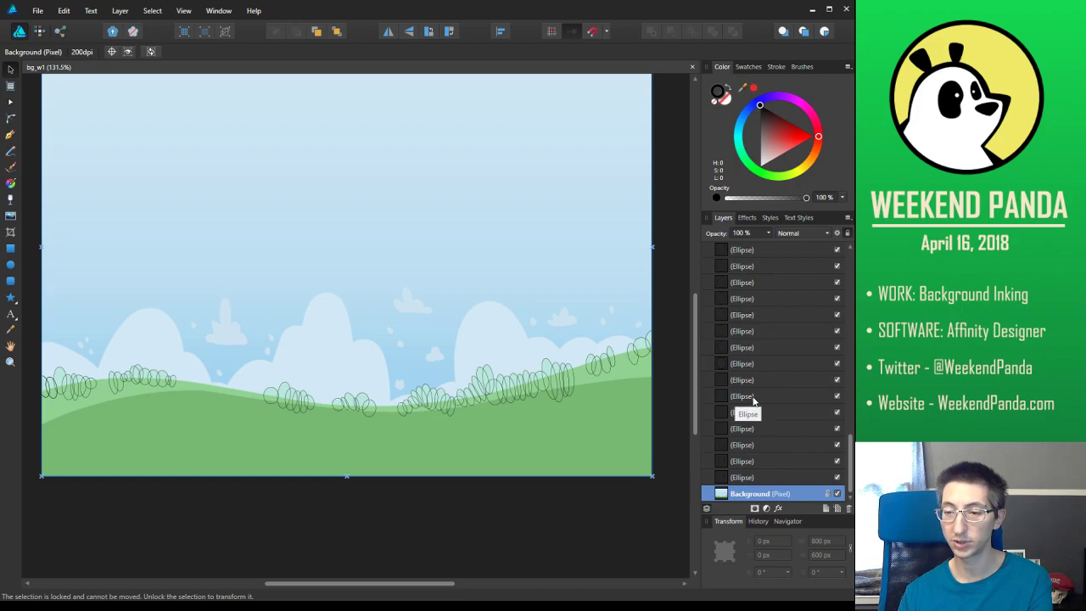
left_click(757, 476)
scroll(757, 464, "up", 3)
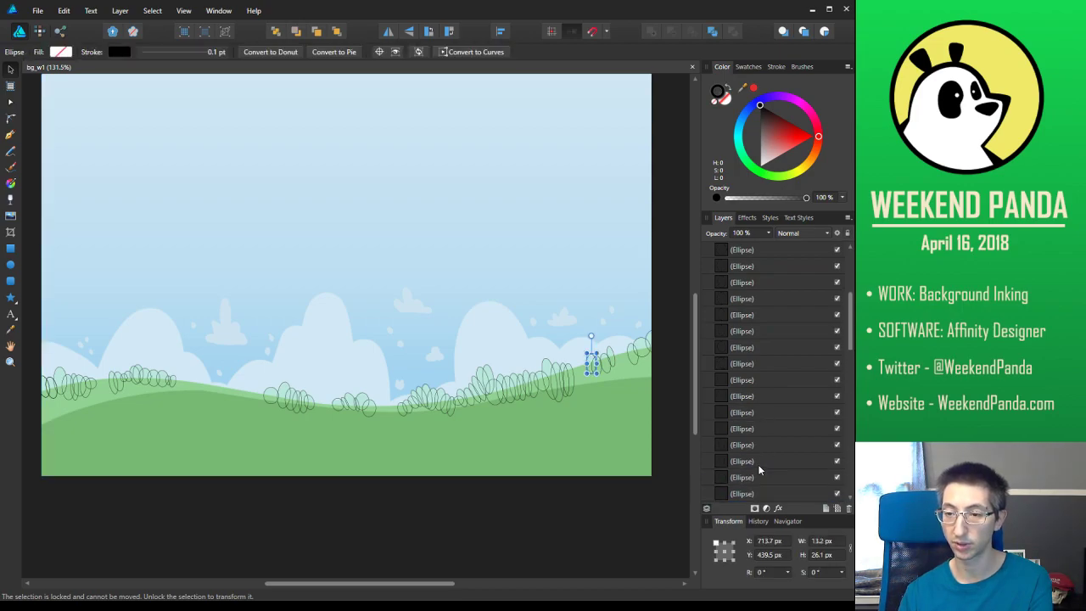
scroll(758, 463, "up", 5)
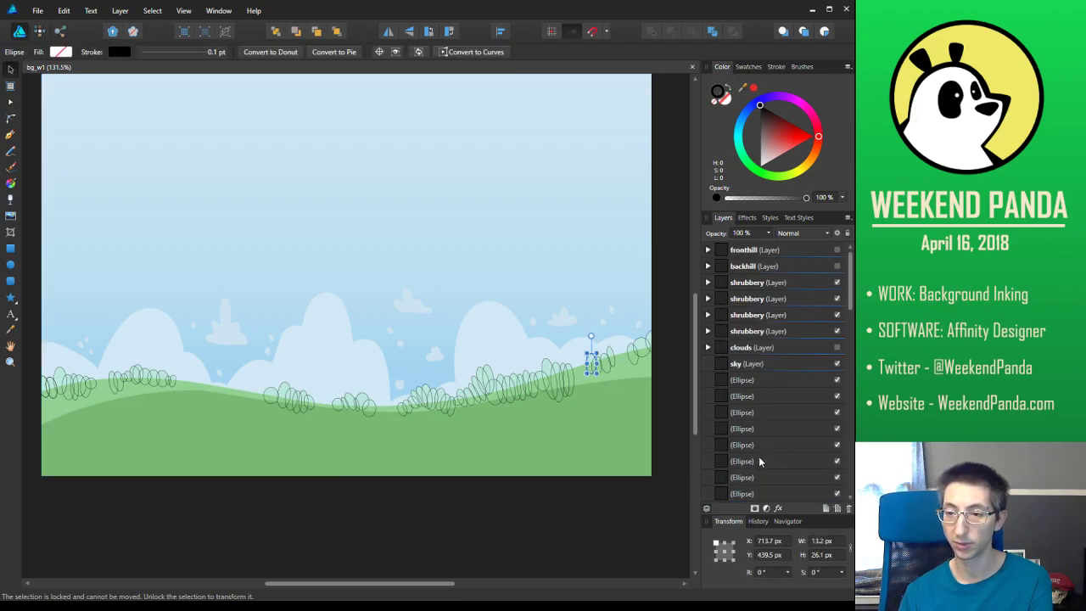
left_click(753, 381, "shift")
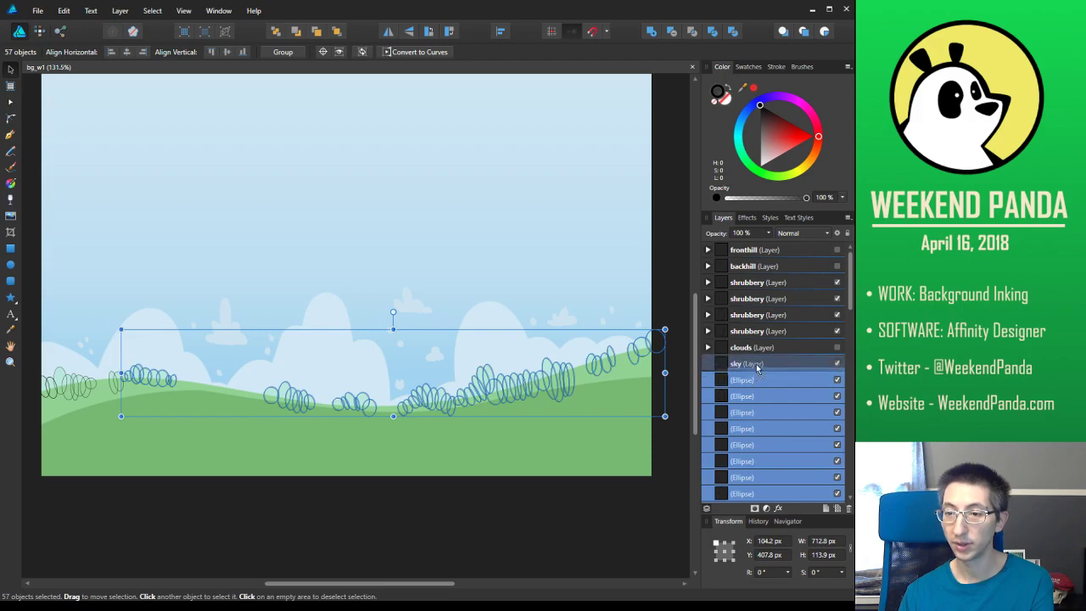
left_click_drag(757, 368, 753, 380)
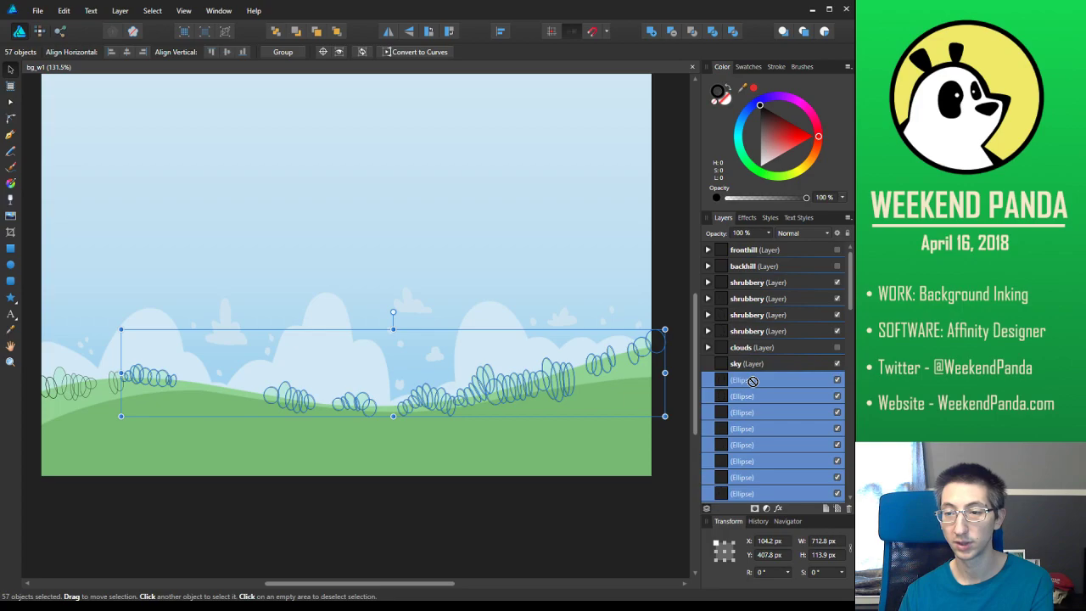
right_click(753, 383)
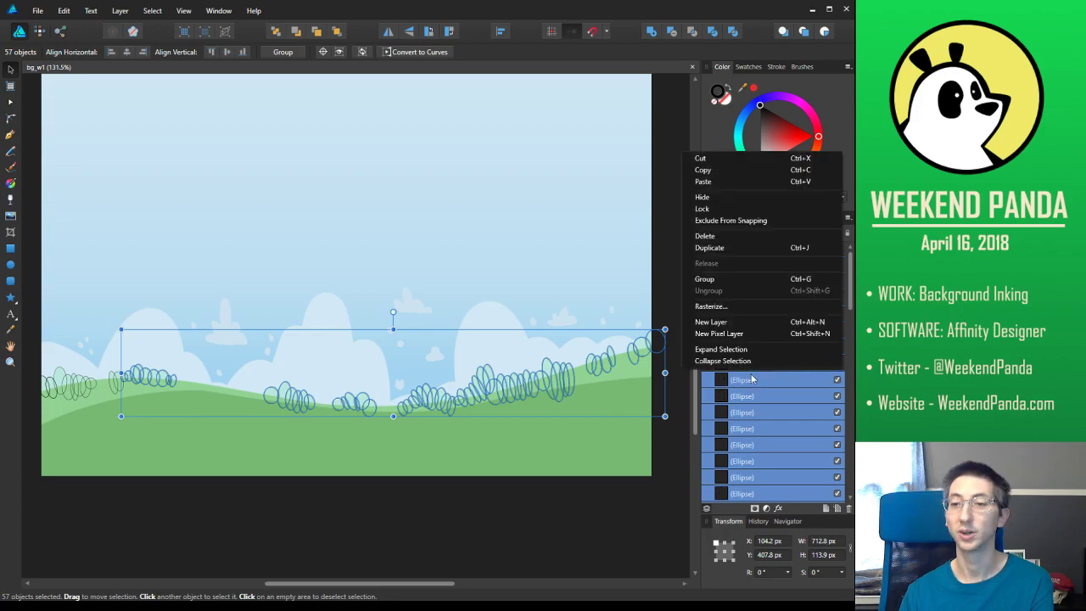
left_click(729, 280)
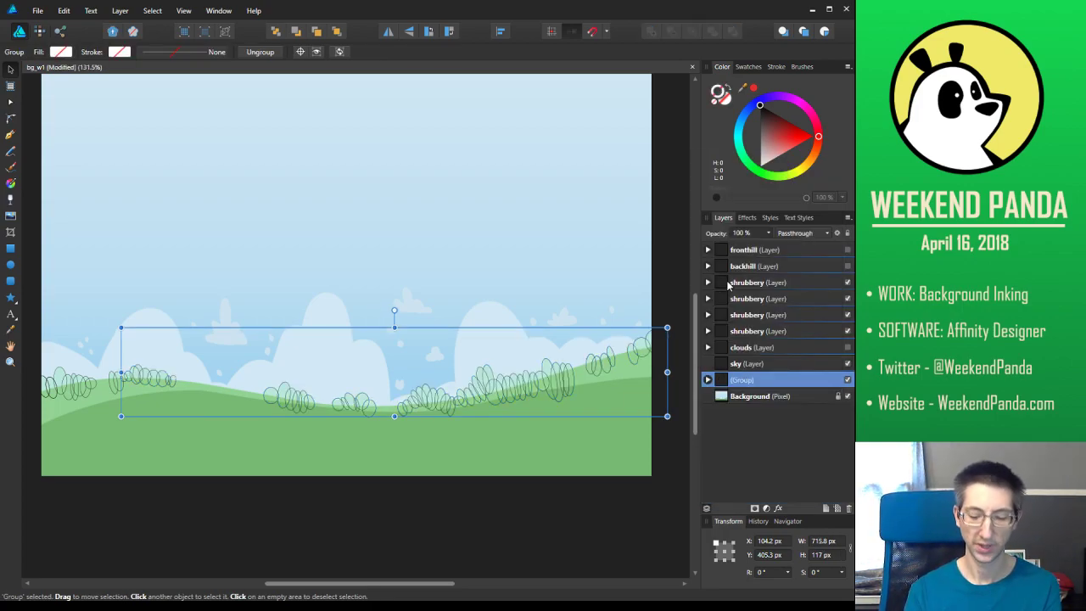
key("b")
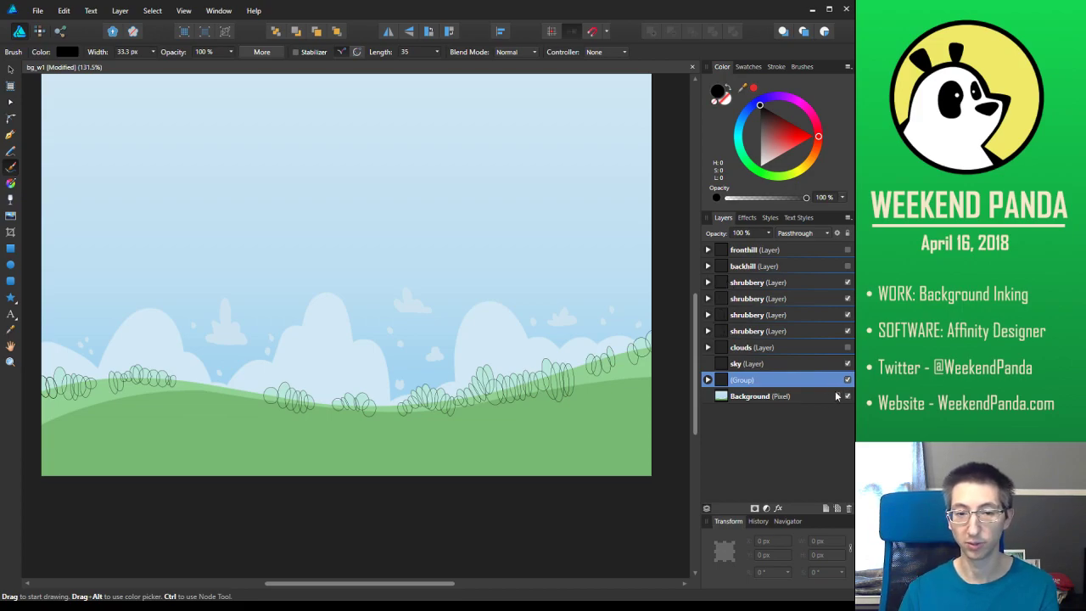
key("ctrl+z")
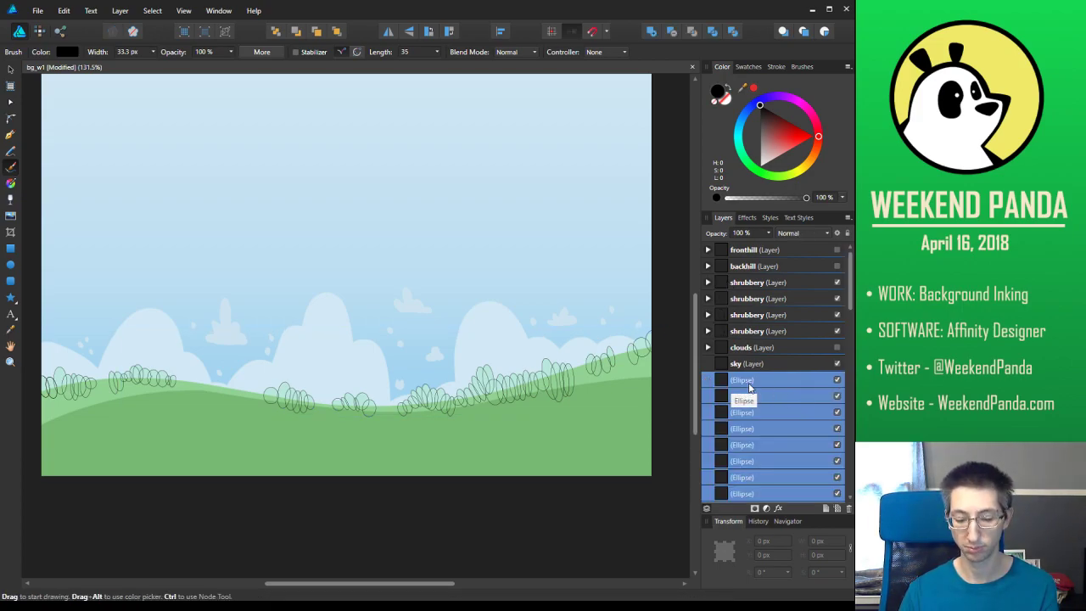
left_click(64, 13)
left_click(31, 35)
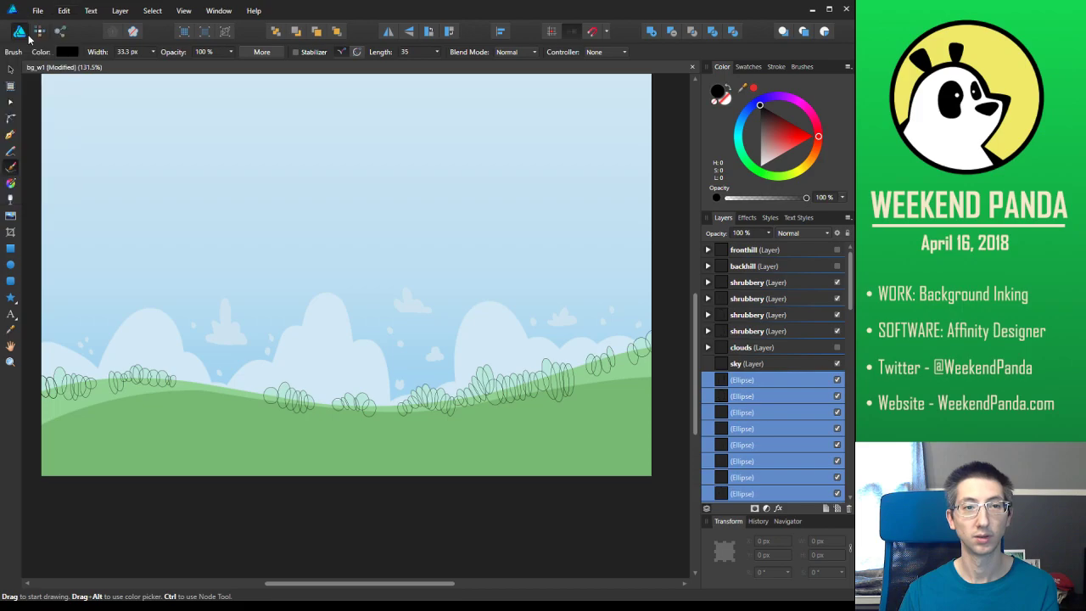
Name the new ellipse group Bushes and move it just above the lowest shrubbery layer
double_click(747, 380)
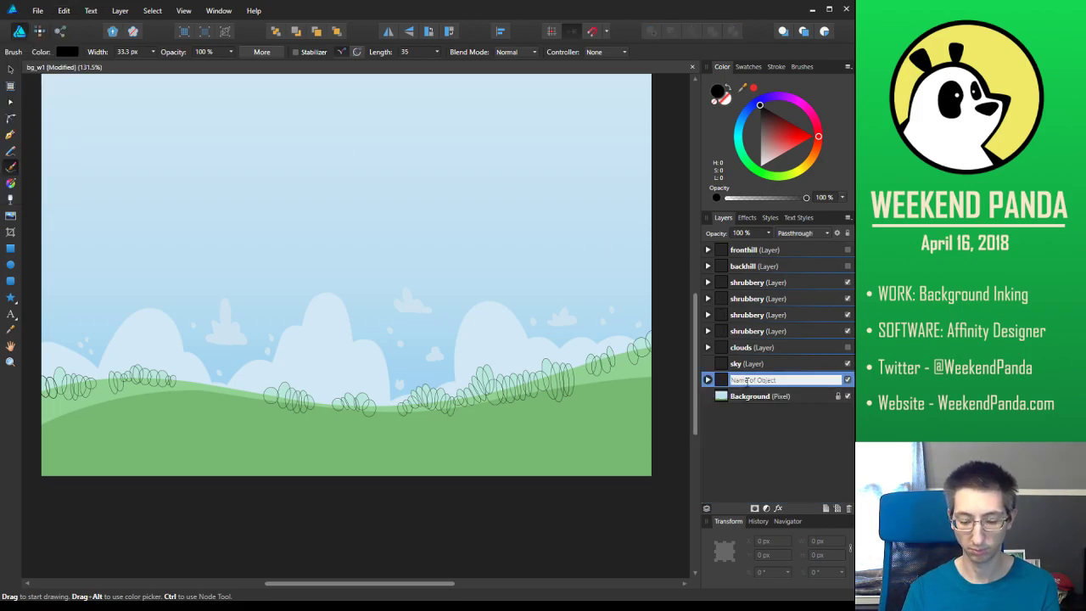
key("Return")
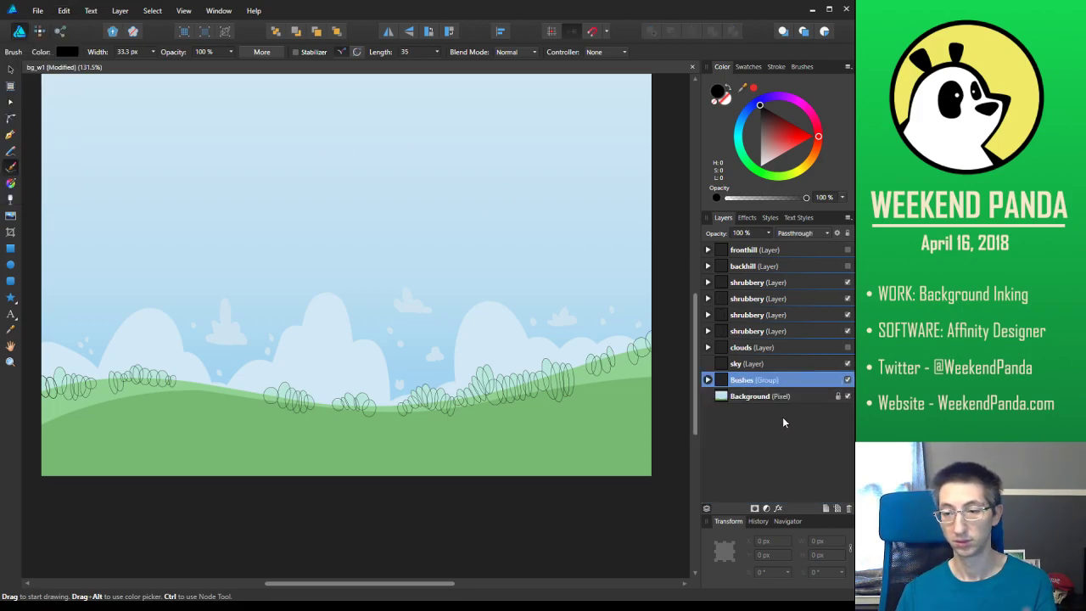
left_click_drag(760, 384, 851, 339)
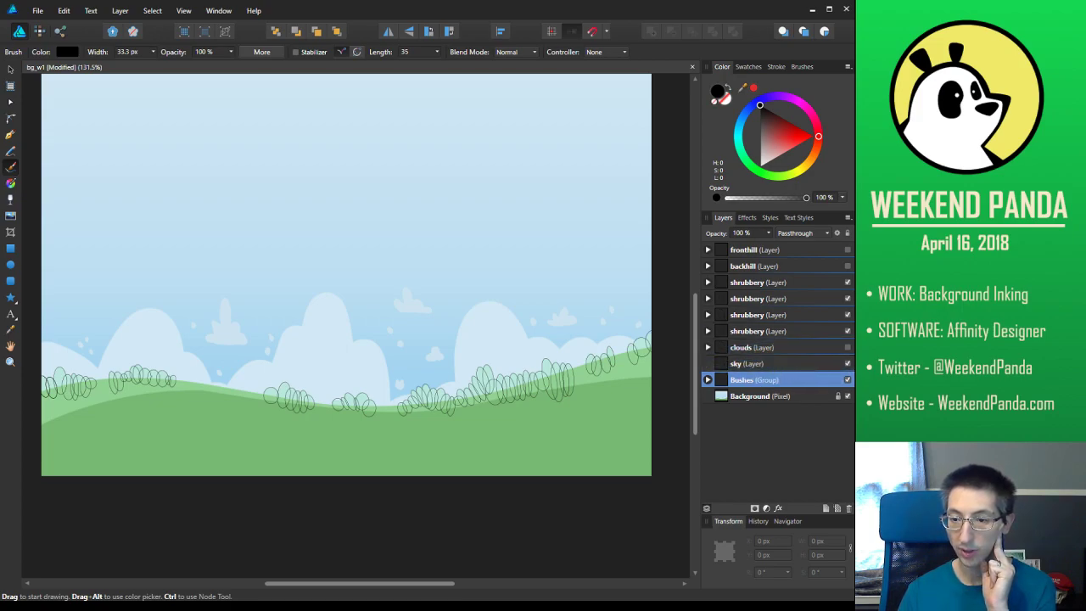
left_click_drag(743, 384, 759, 342)
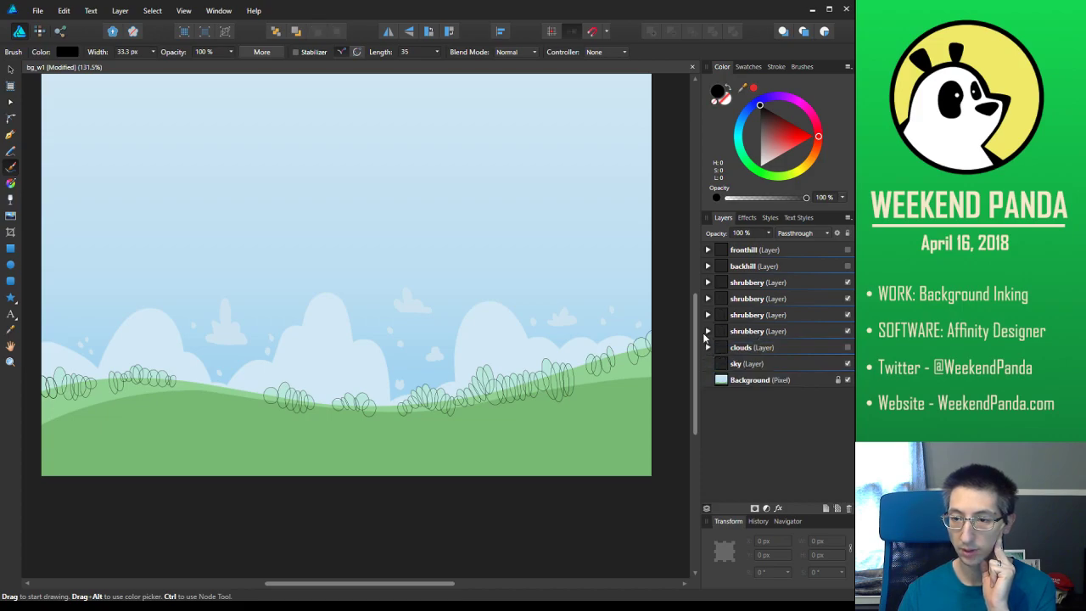
left_click(706, 331)
left_click_drag(766, 349, 789, 333)
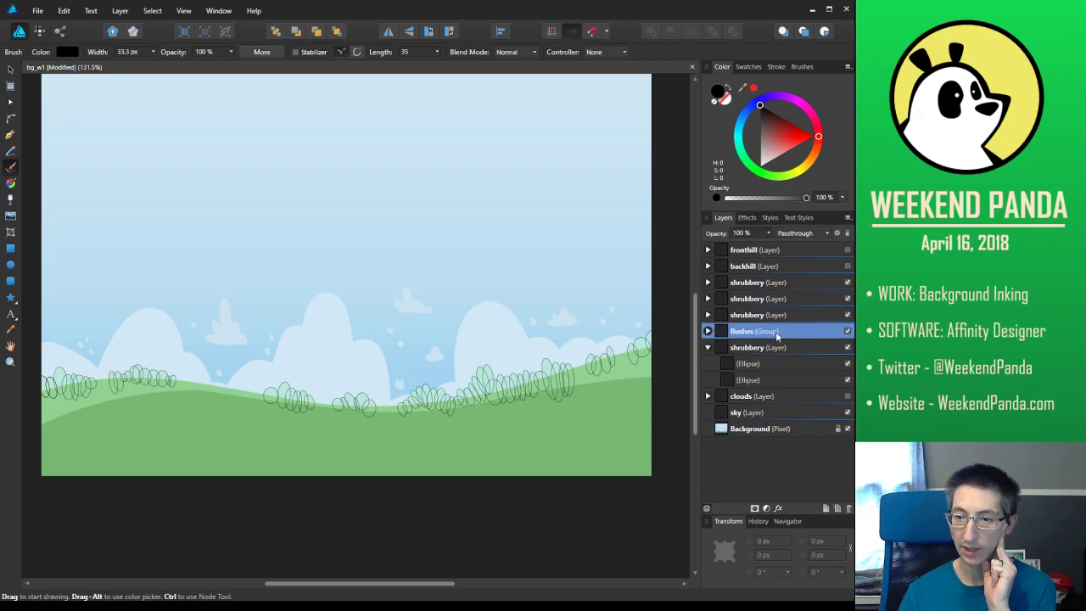
left_click(708, 348)
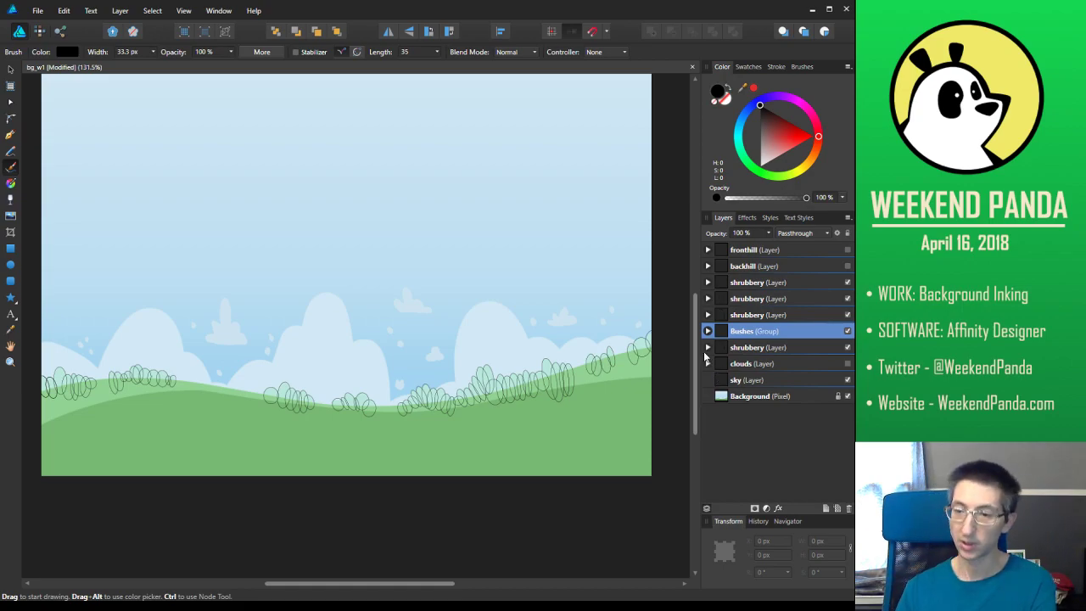
Turn on the visibility of the clouds, backhill and fronthill layers and save the document
left_click(761, 370)
left_click(757, 381)
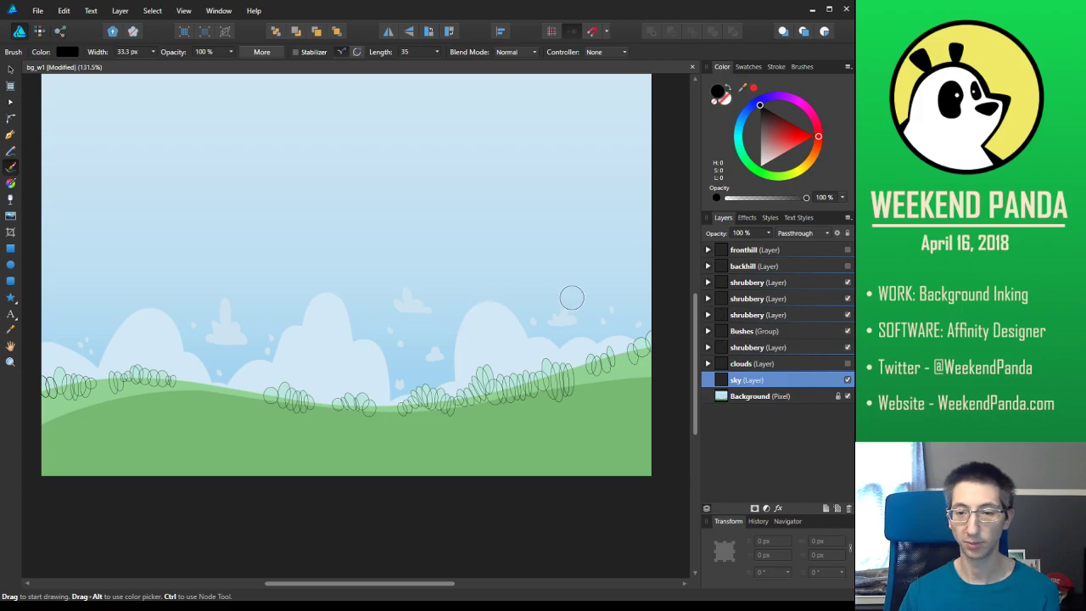
left_click(848, 363)
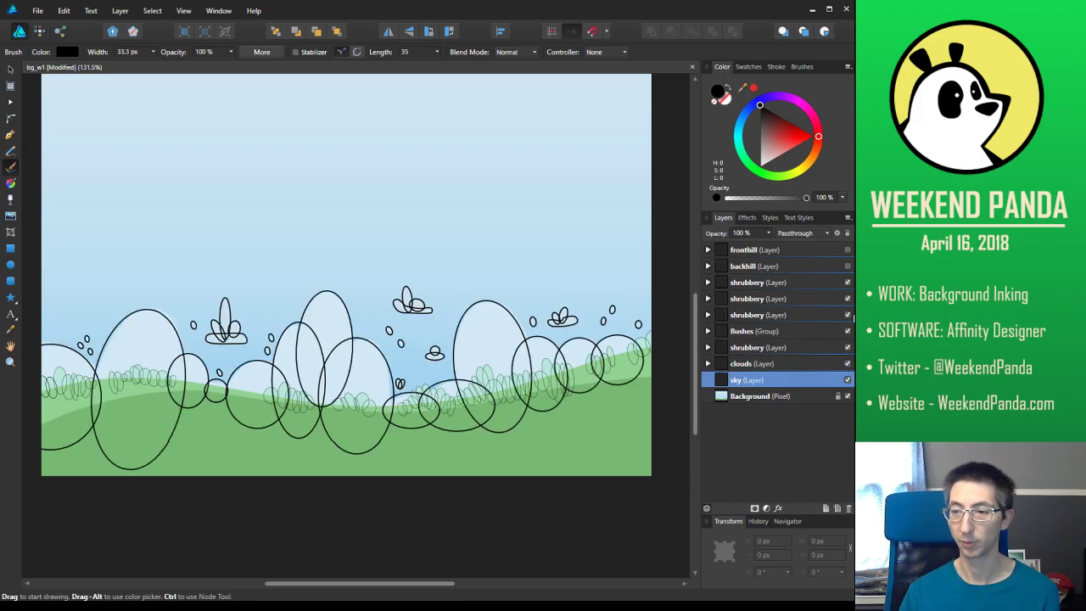
left_click(848, 266)
left_click(847, 249)
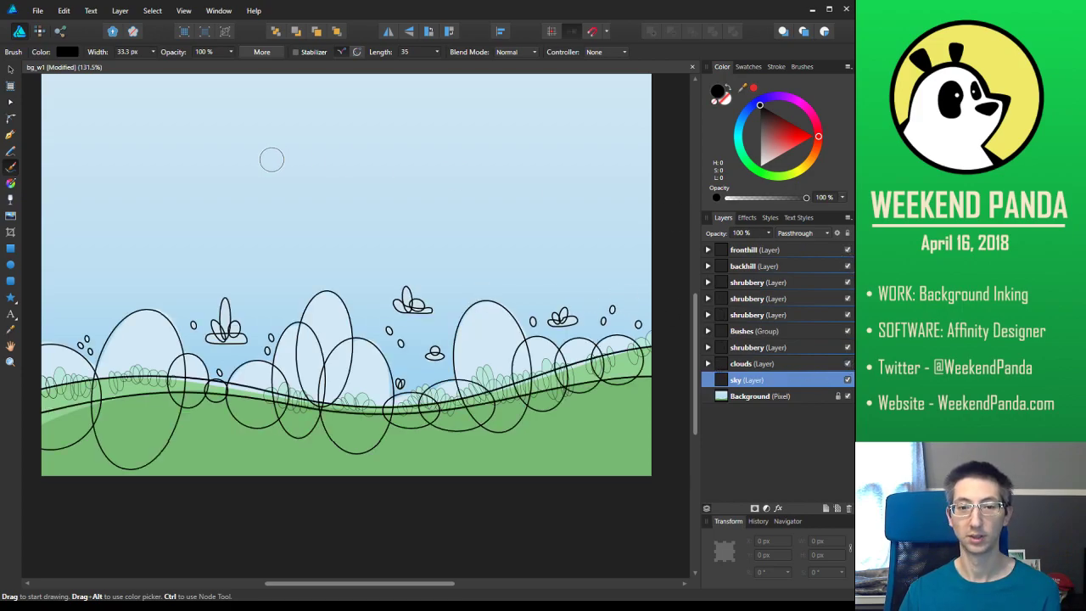
left_click(37, 10)
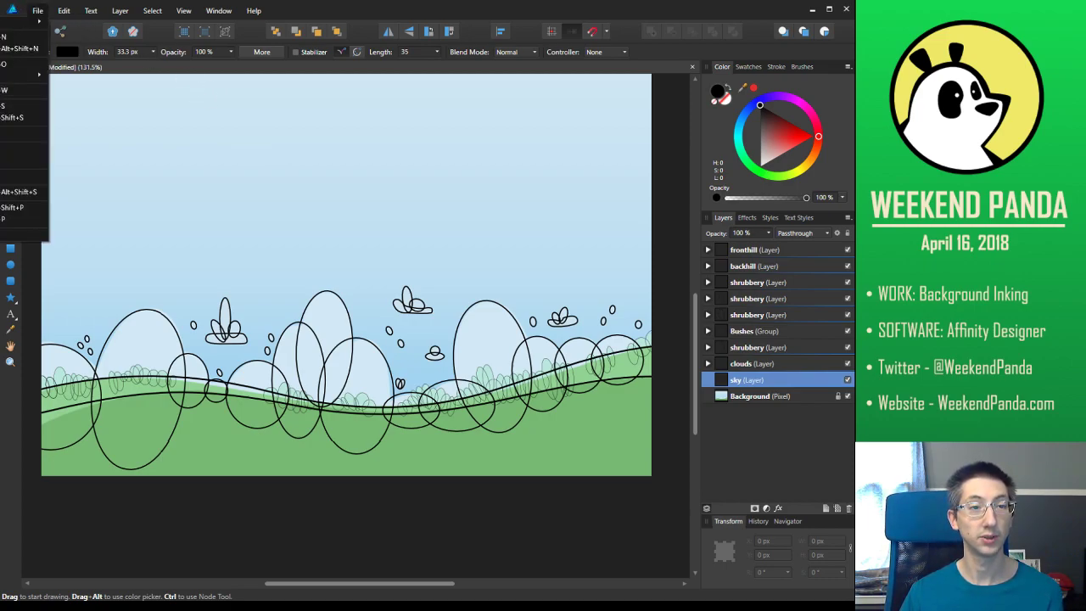
left_click(17, 106)
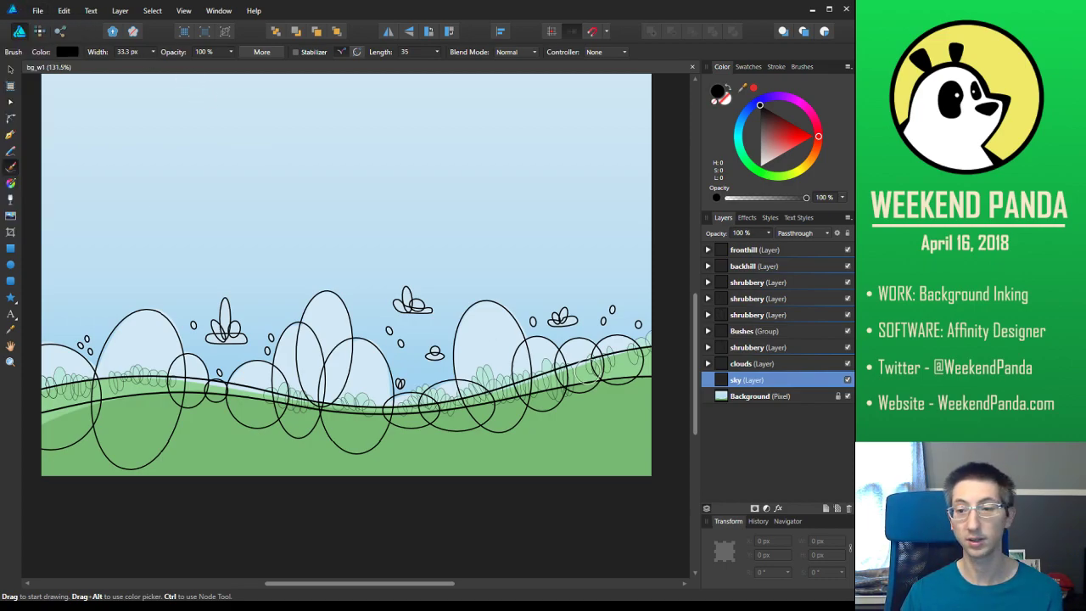
left_click(838, 509)
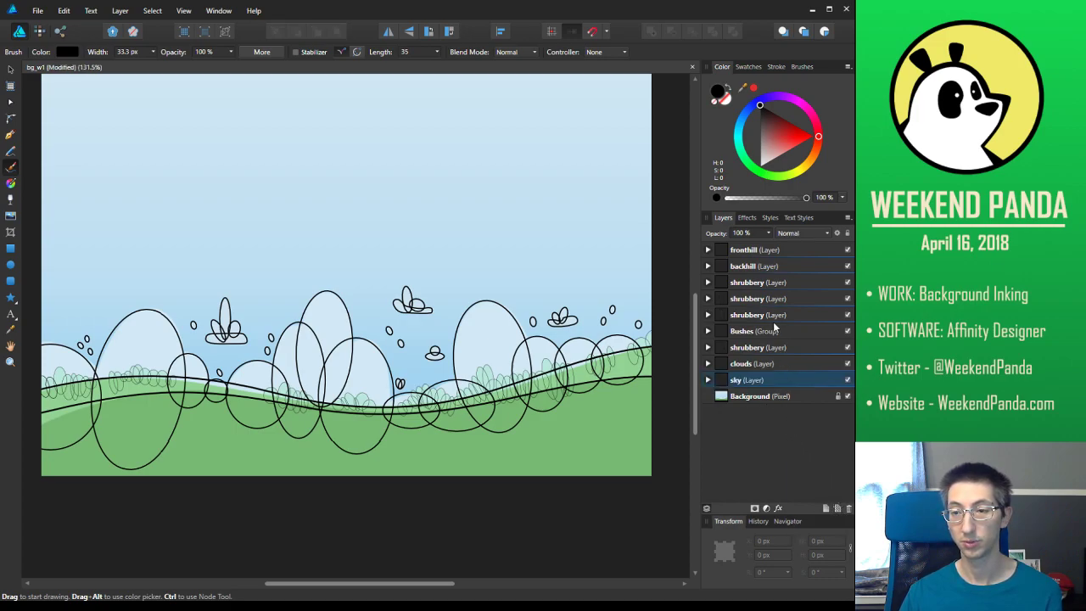
key("ctrl+z")
left_click(826, 508)
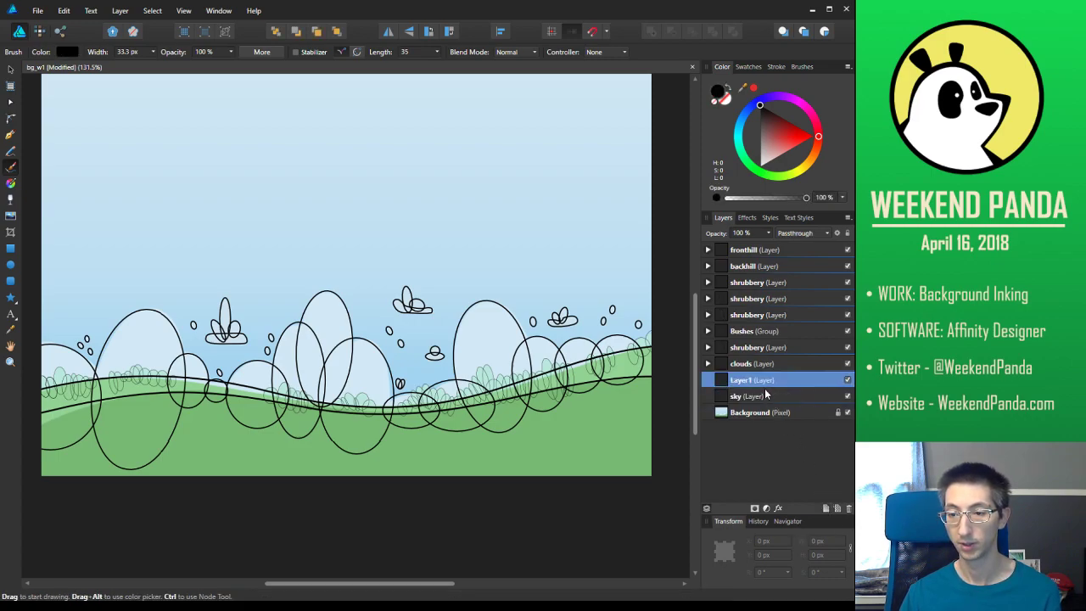
left_click_drag(805, 386, 801, 383)
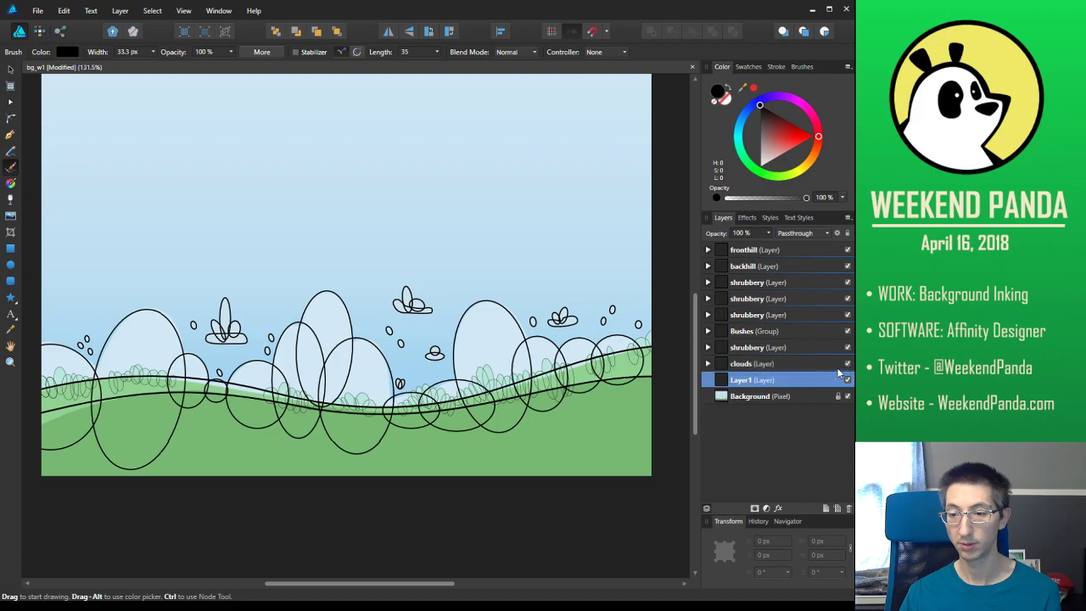
left_click(708, 365)
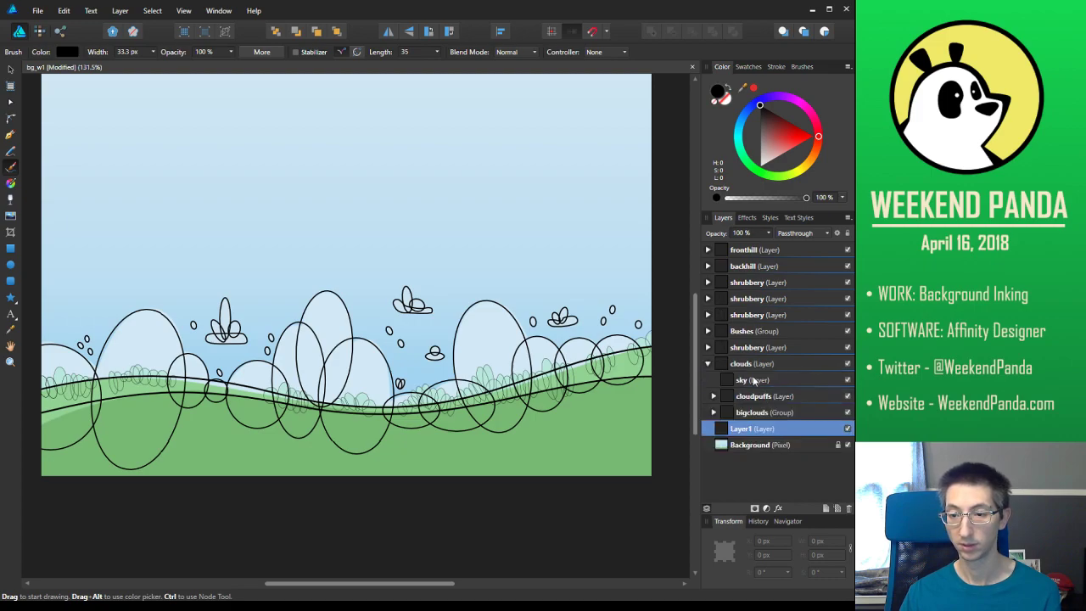
left_click_drag(830, 416, 833, 421)
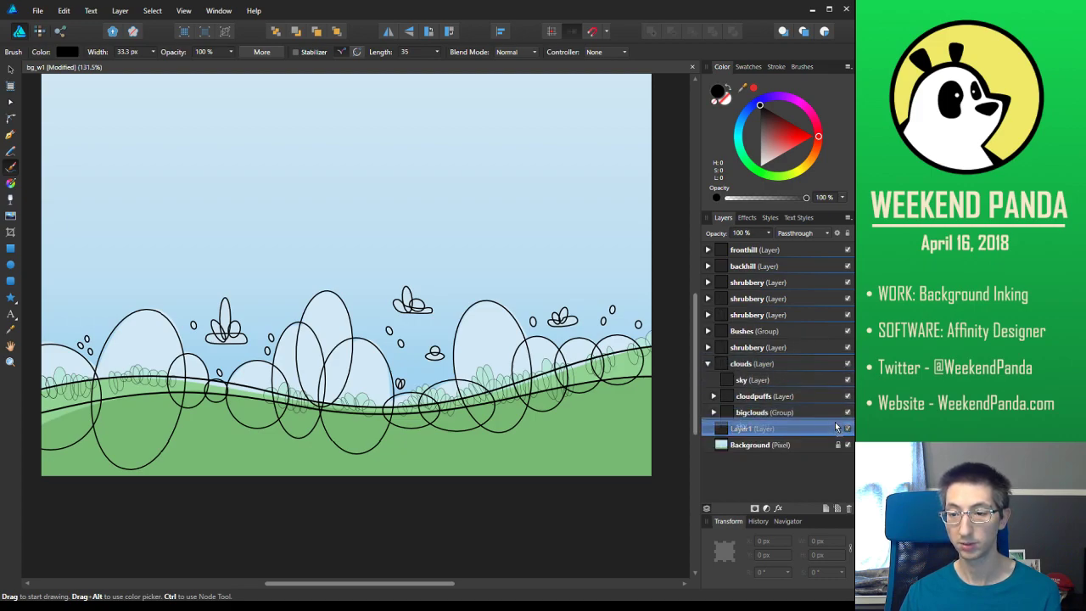
left_click(708, 365)
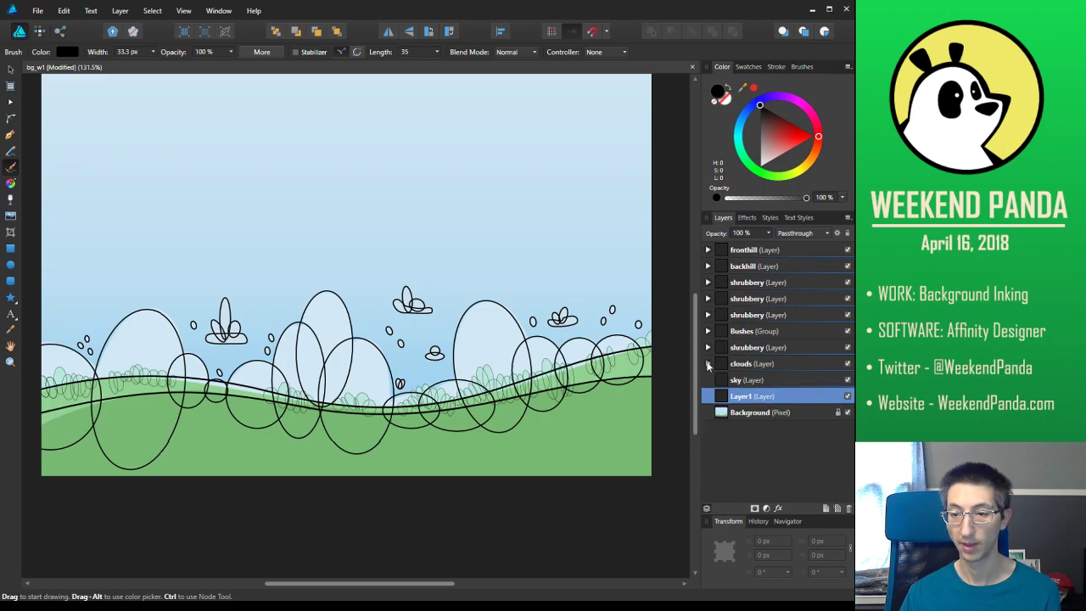
double_click(751, 396)
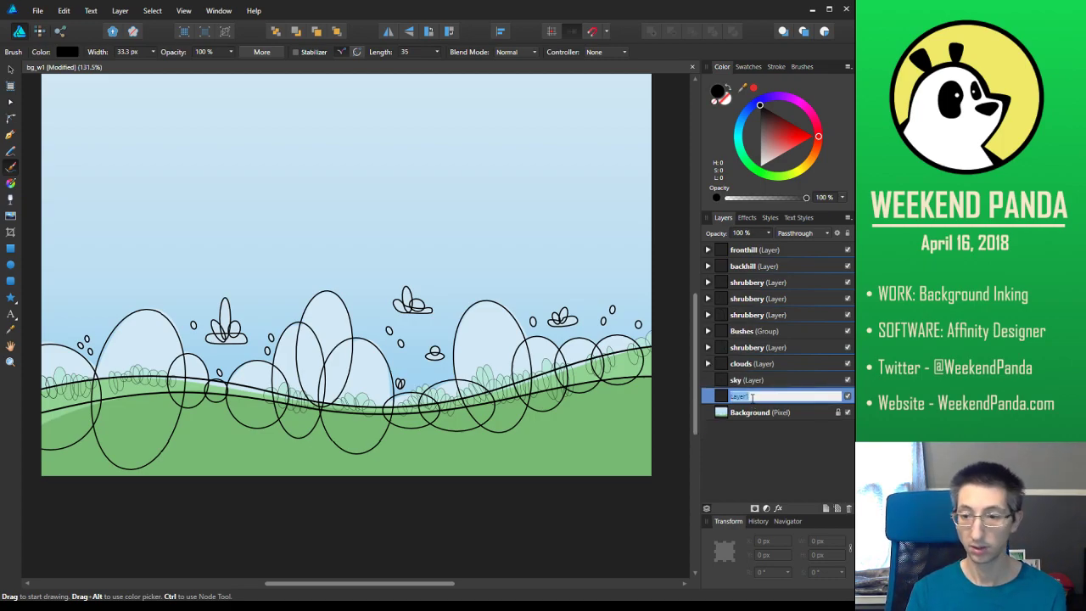
left_click(760, 414)
left_click(763, 397)
left_click(848, 509)
Draw a rectangle about 810.8 × 609.9 px on the sky layer, slightly overhanging the whole canvas
left_click(768, 382)
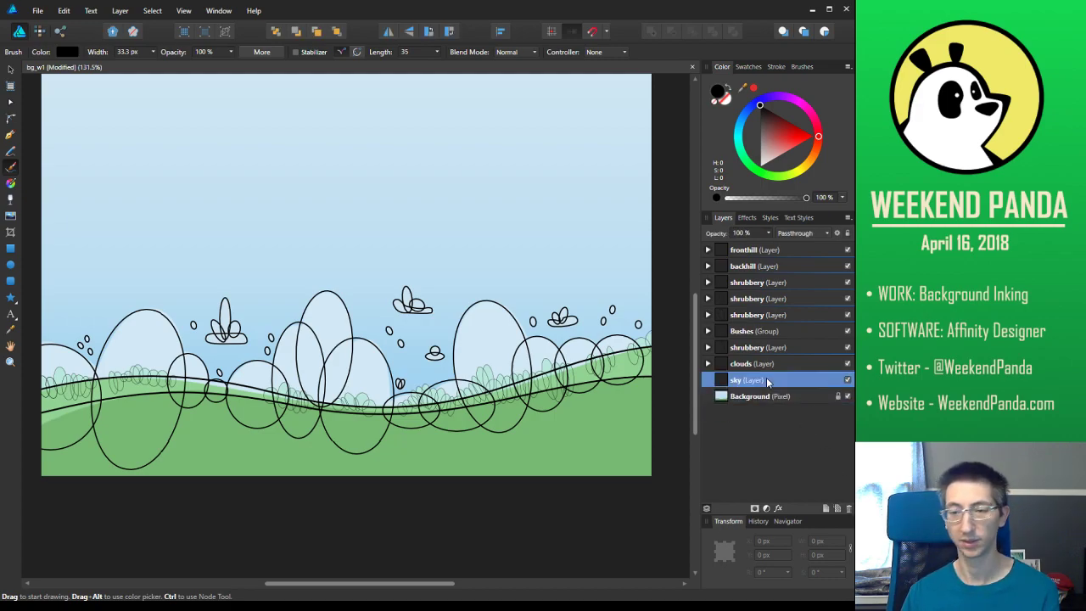
left_click(11, 246)
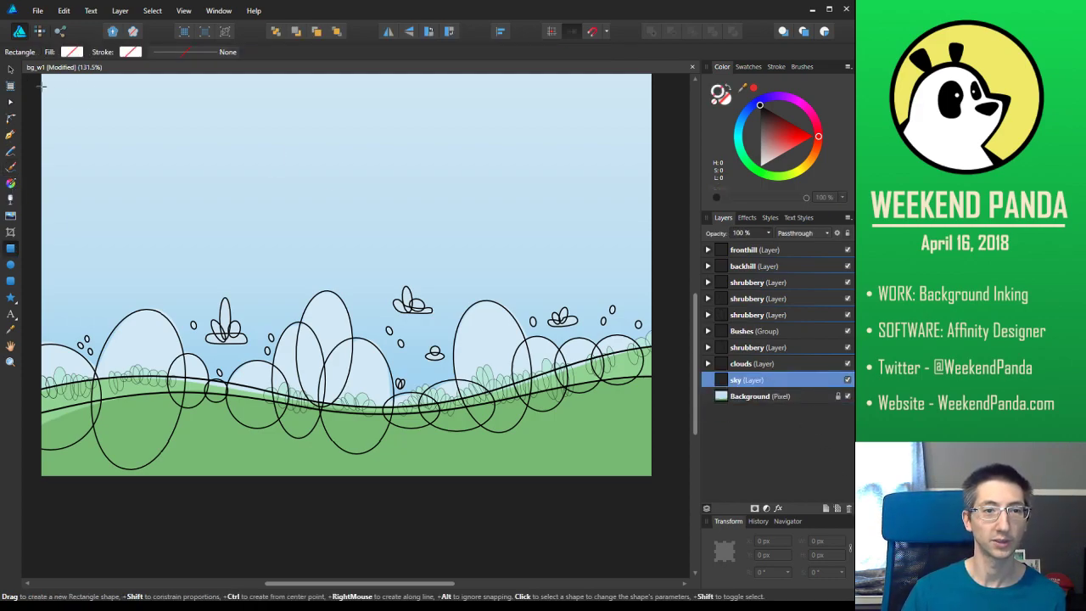
left_click_drag(59, 183, 76, 166)
left_click_drag(193, 179, 198, 273)
left_click_drag(59, 91, 661, 557)
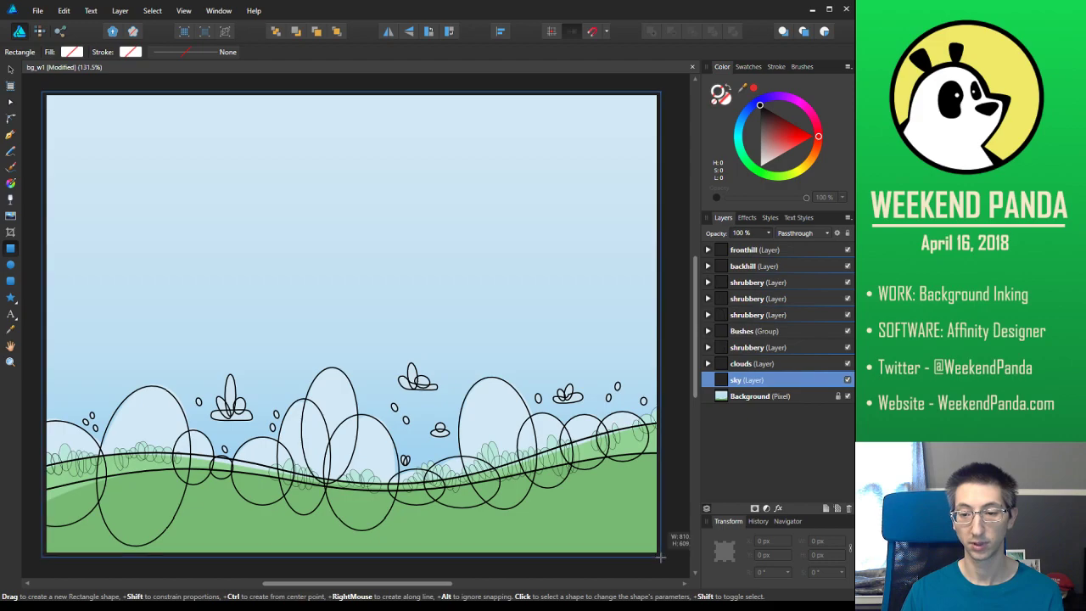
left_click(12, 73)
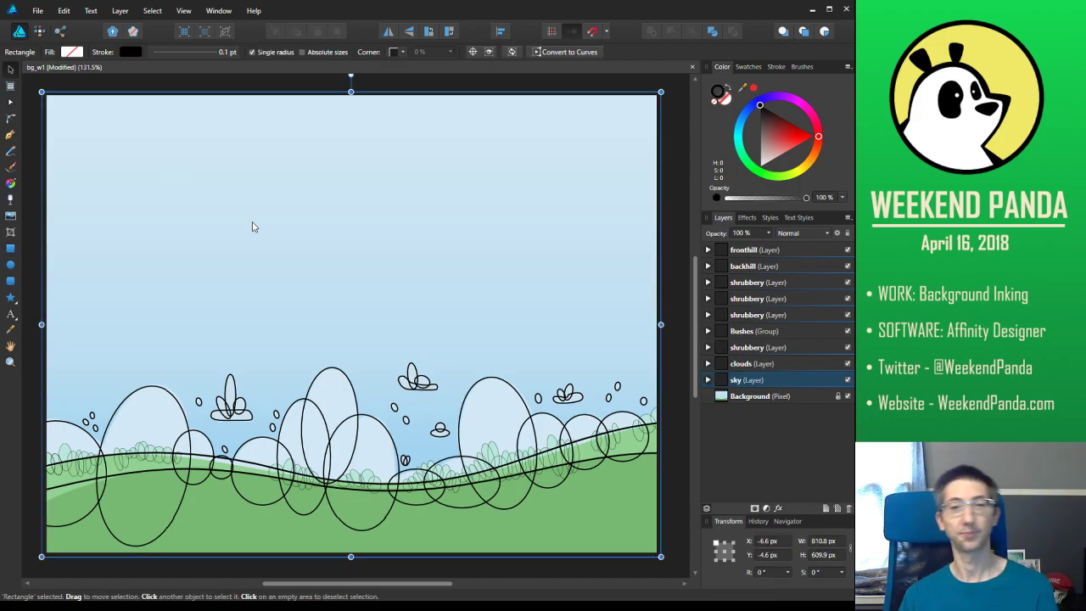
Fill the sky rectangle with light blue, H 204, S 56, L 82
left_click(728, 99)
mouse_move(780, 140)
left_mouse_down()
mouse_move(778, 151)
mouse_move(795, 145)
left_mouse_up()
left_click_drag(749, 106, 798, 124)
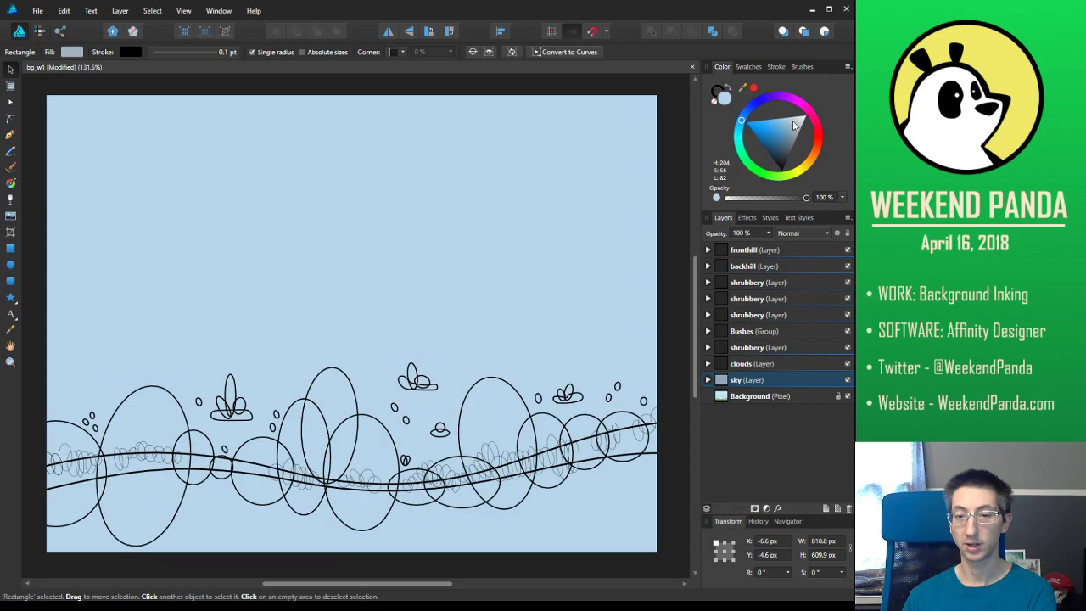
Fill everything in the clouds layer with light grey, H 204, S 0, L 91, and remove its outlines
left_click(741, 370)
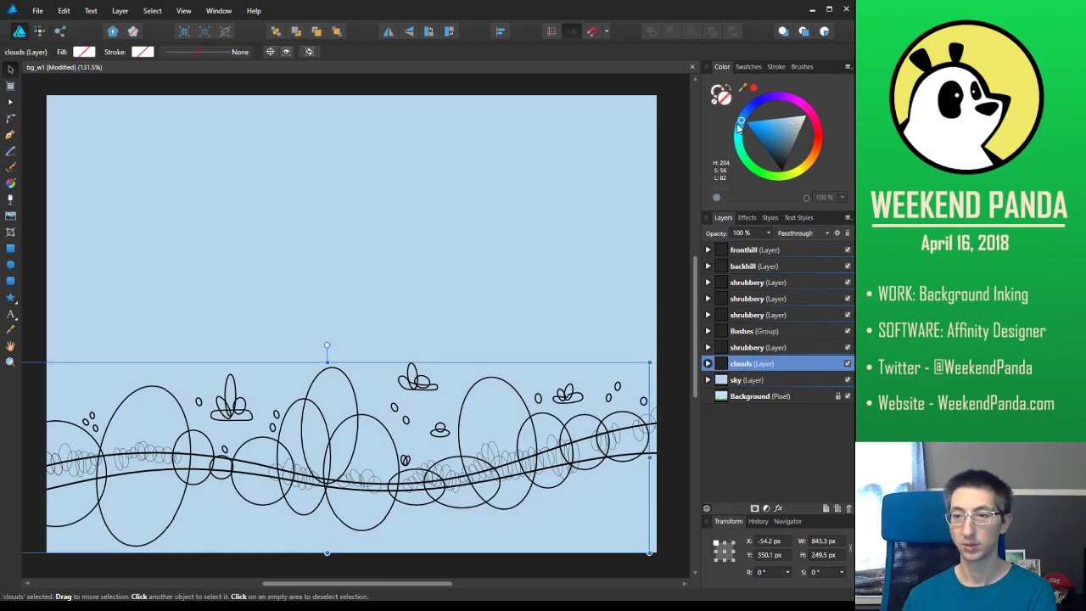
left_click(809, 126)
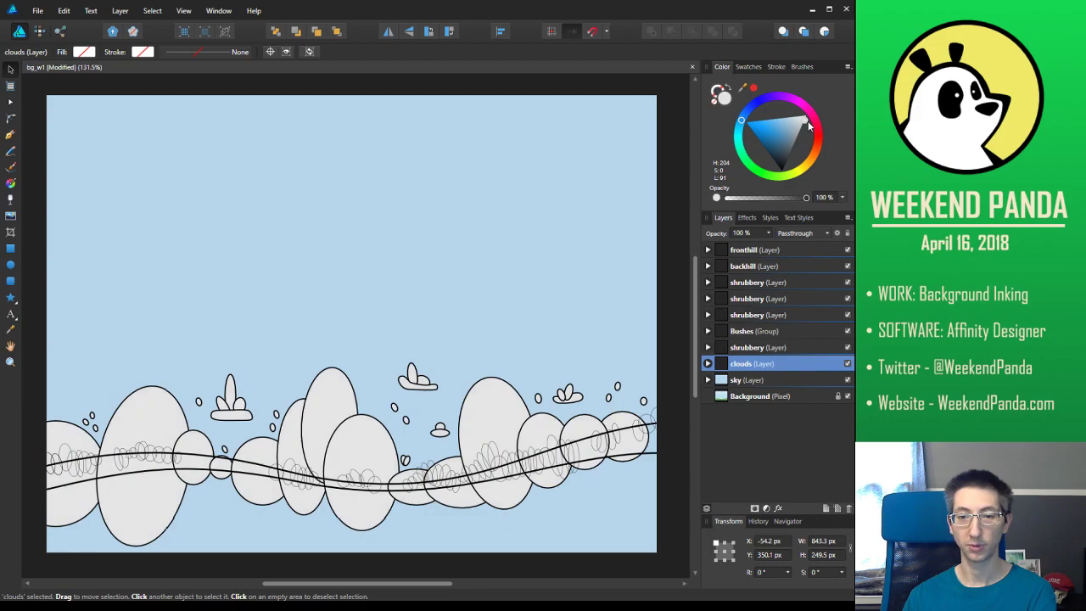
left_click(720, 92)
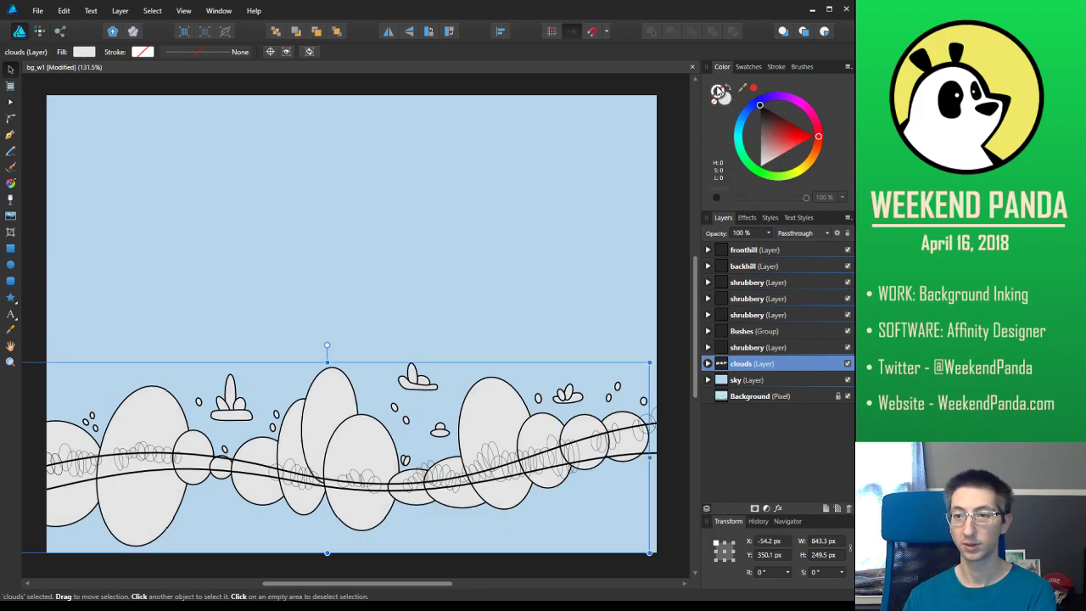
left_click(716, 106)
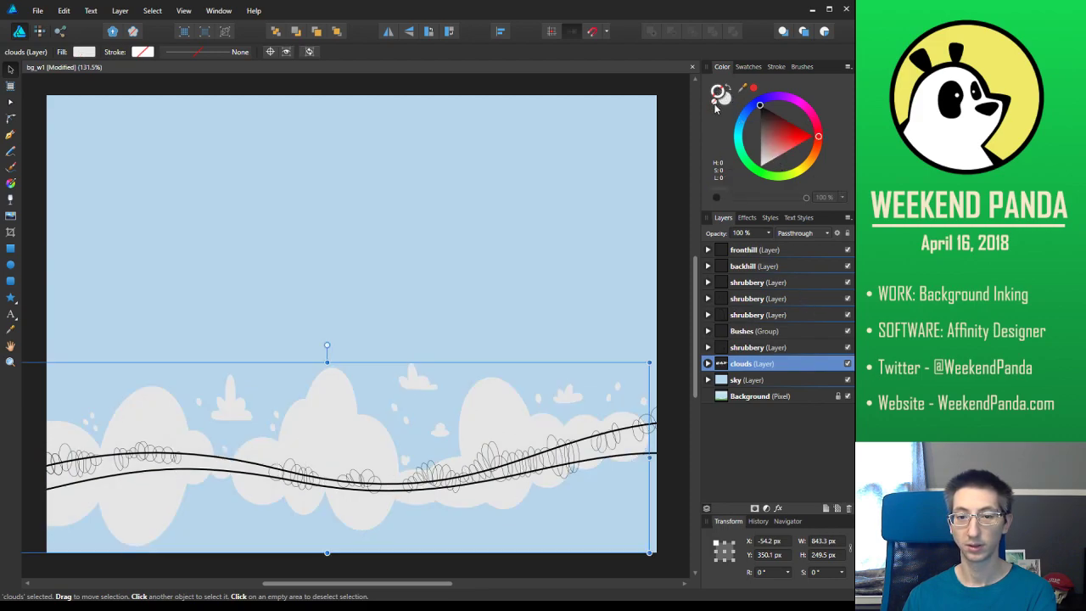
Remove the outlines from all four shrubbery layers and the Bushes group and fill them with muted green, H 125, S 15, L 58
left_click(767, 348)
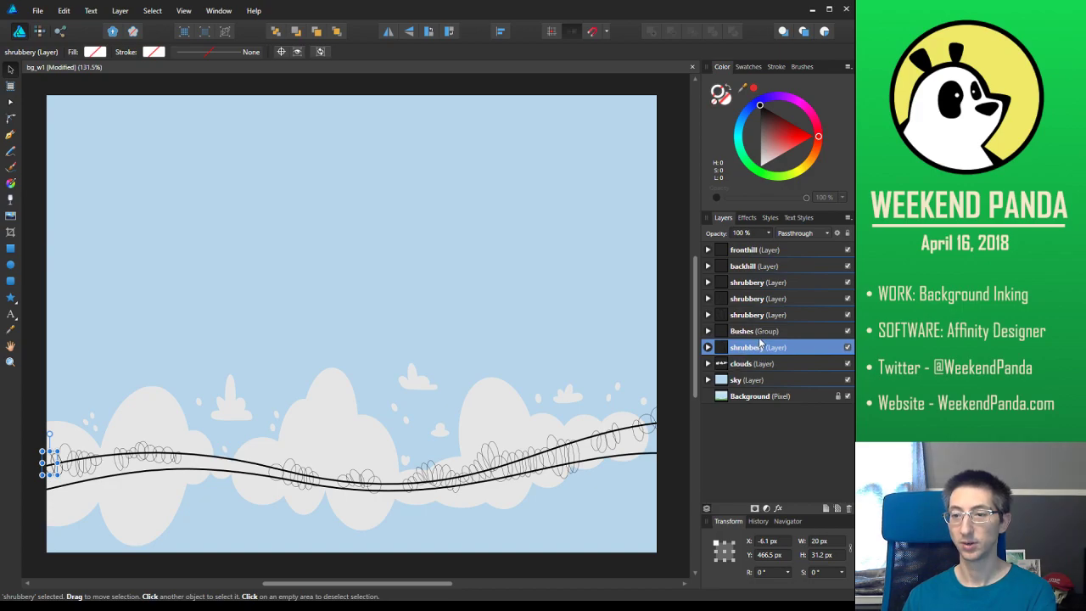
left_click(763, 285, "shift")
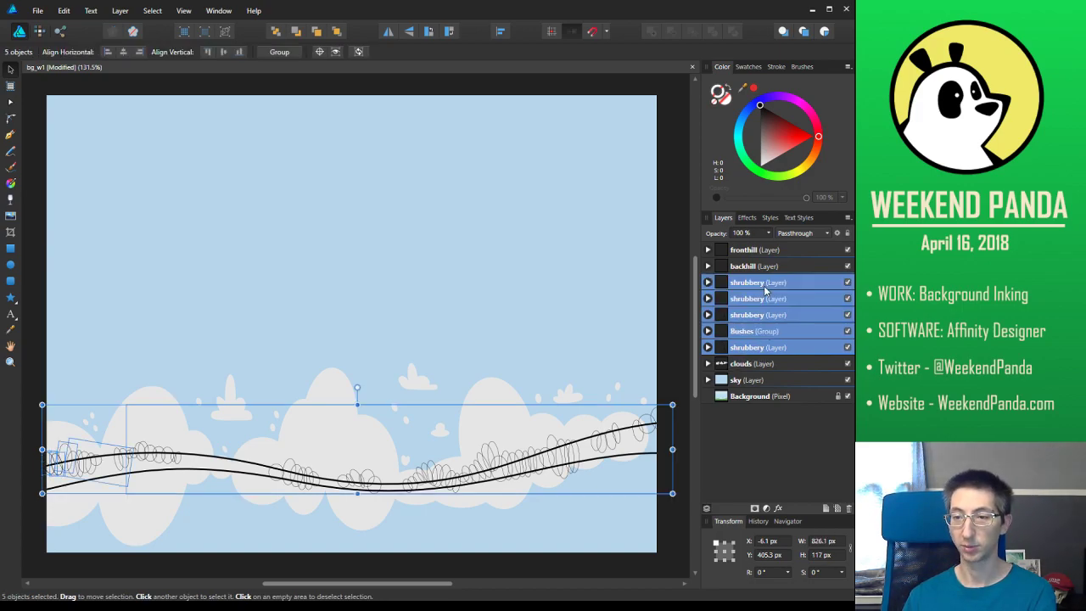
left_click(714, 104)
left_click(727, 101)
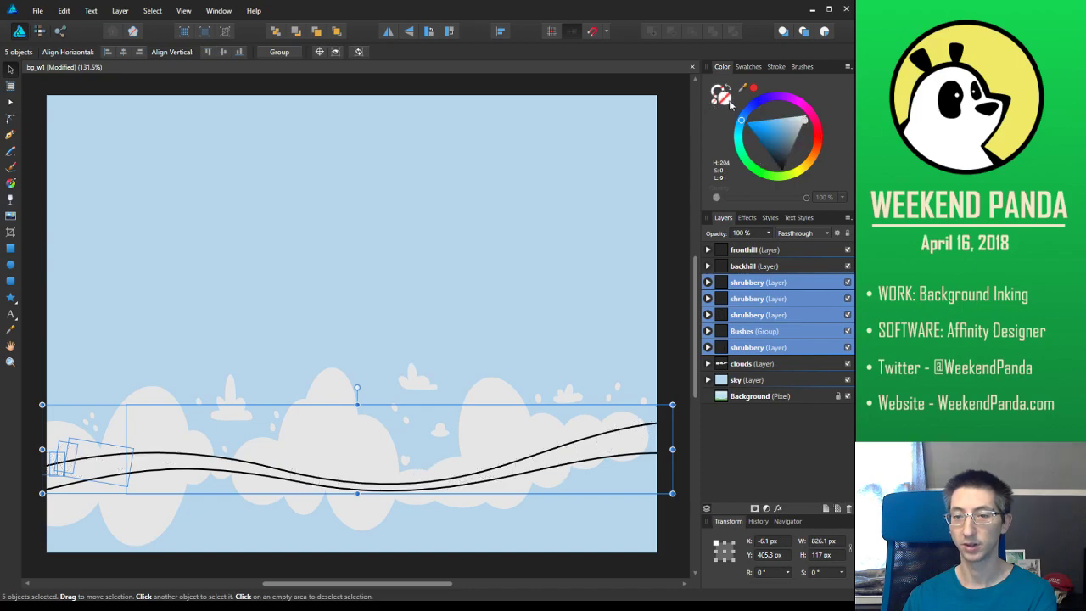
left_click(790, 136)
left_click_drag(767, 176, 754, 169)
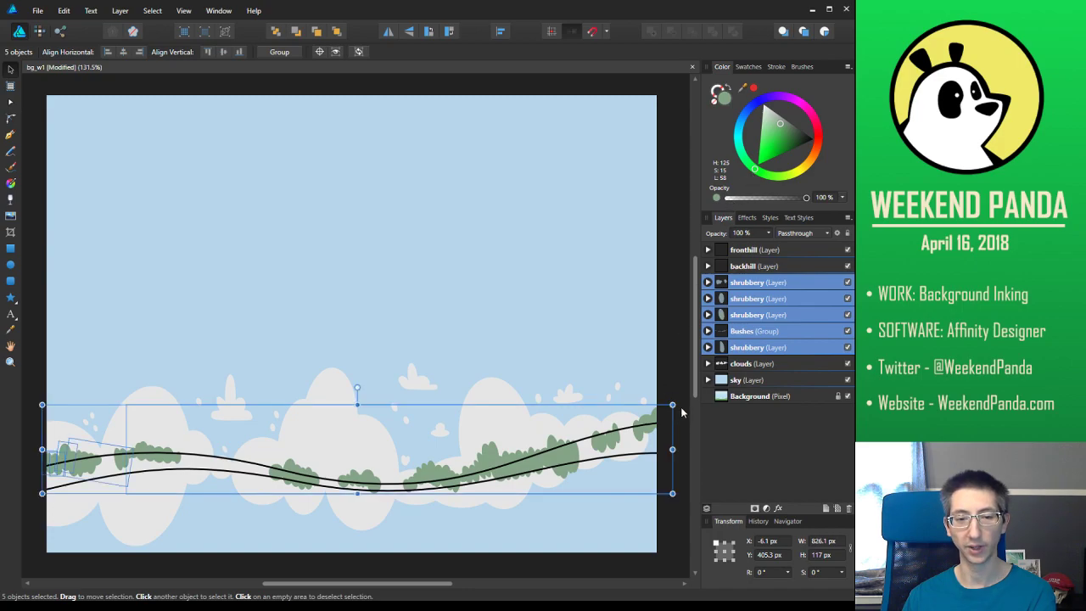
Remove the backhill layer's outline and fill it with medium green, H 125, S 25, L 49
left_click(753, 268)
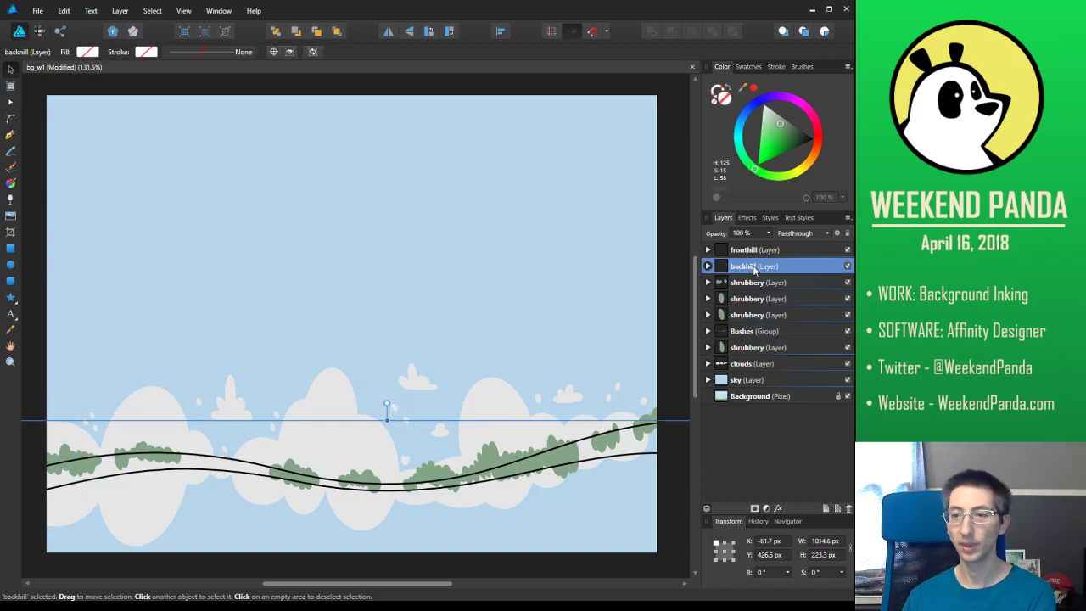
left_click(716, 104)
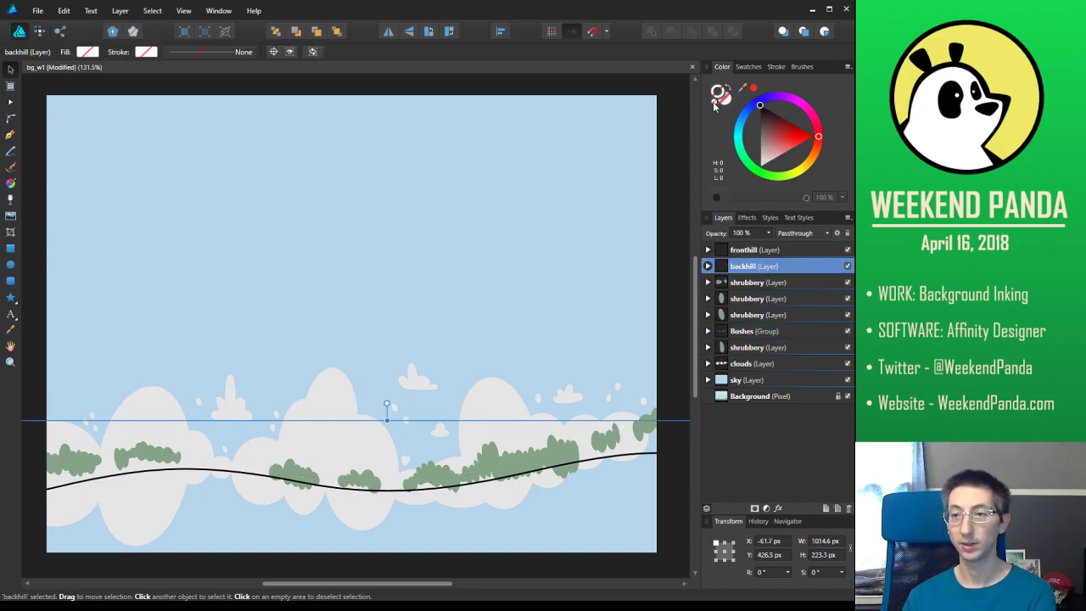
left_click(725, 101)
left_click_drag(786, 146, 782, 135)
Fill the front hill curve with a more saturated green, remove its outline and deselect it
left_click(606, 469)
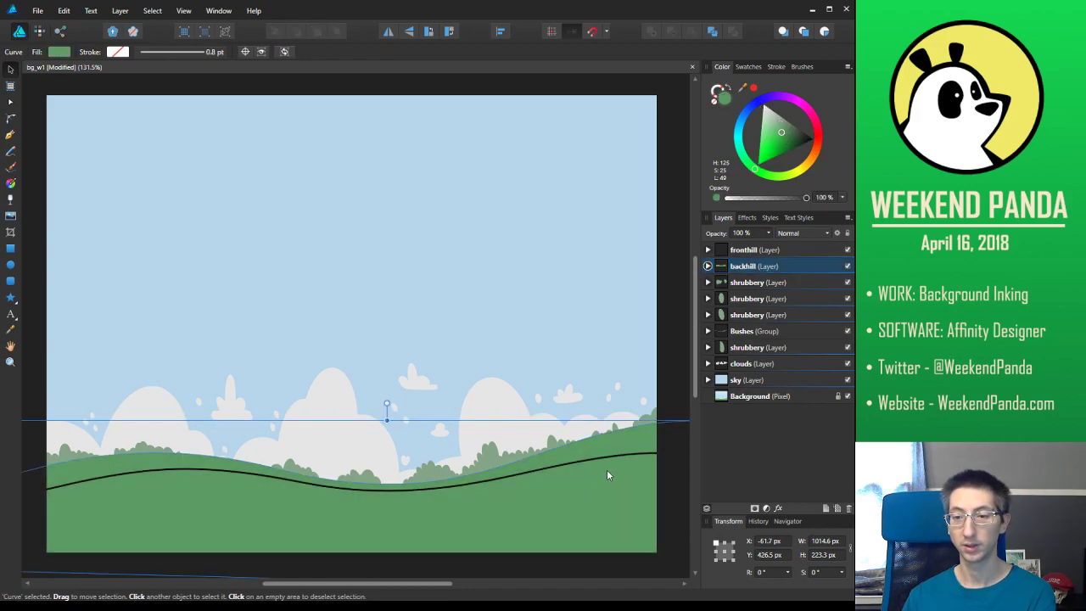
left_click(621, 454)
left_click_drag(786, 146, 776, 145)
left_click(716, 93)
left_click(714, 102)
left_click(677, 146)
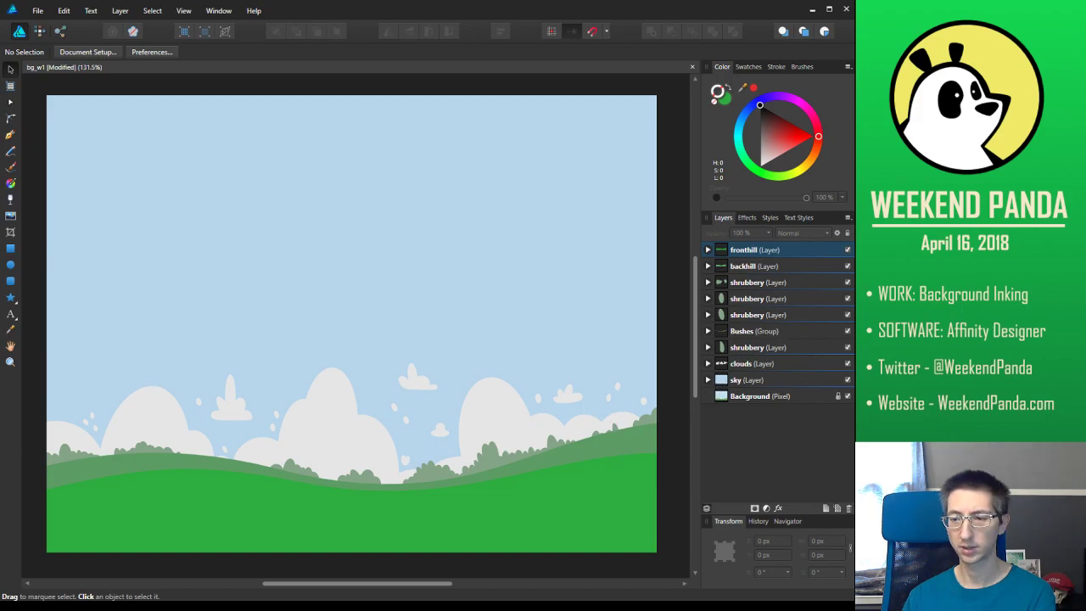
Hide the sky, clouds, Bushes, shrubbery, backhill and fronthill layers to view the original Background image on its own
left_click(848, 380)
left_click(847, 364)
left_click(847, 347)
left_click(848, 332)
left_click(847, 315)
left_click(850, 299)
left_click(849, 283)
left_click(848, 270)
left_click(847, 298)
left_click(848, 266)
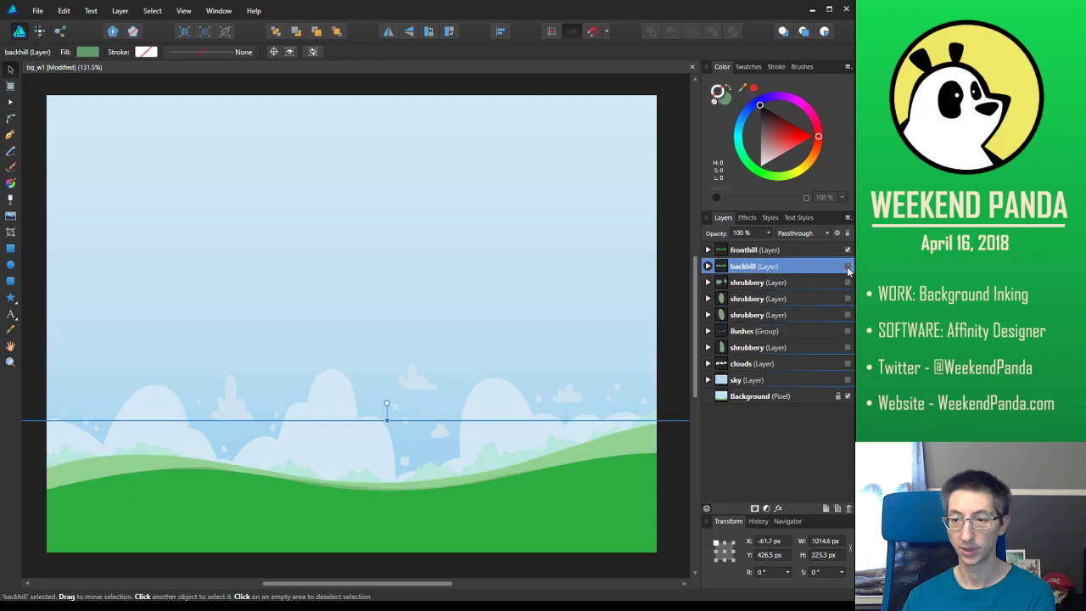
left_click(847, 250)
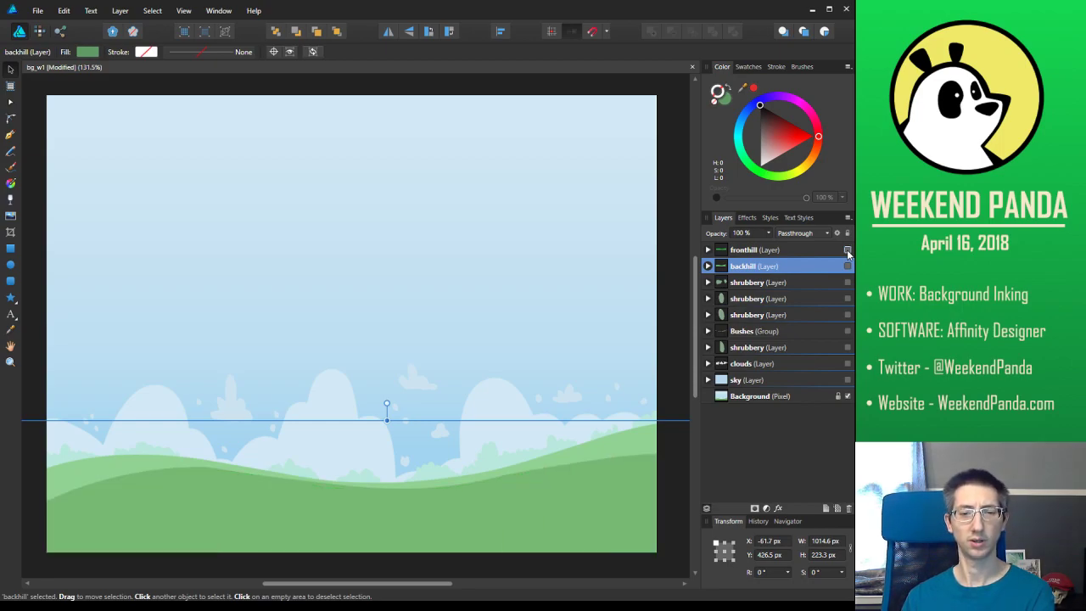
Show the hill, shrubbery, Bushes, clouds and sky layers again one by one, comparing each with the original image
left_click(847, 251)
left_click(848, 266)
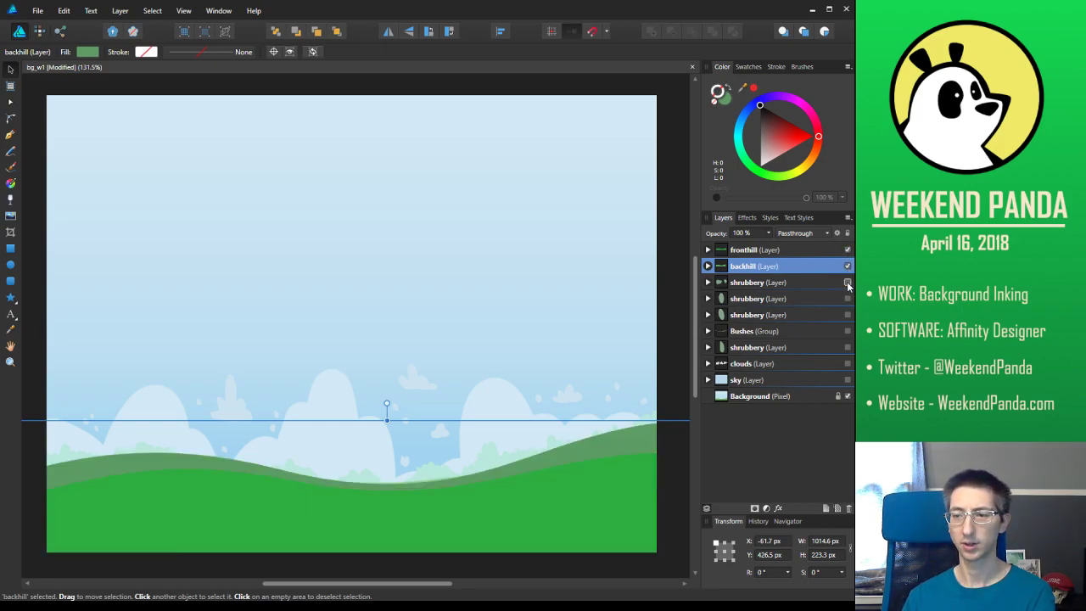
left_click(848, 288)
left_click(848, 283)
left_click(847, 298)
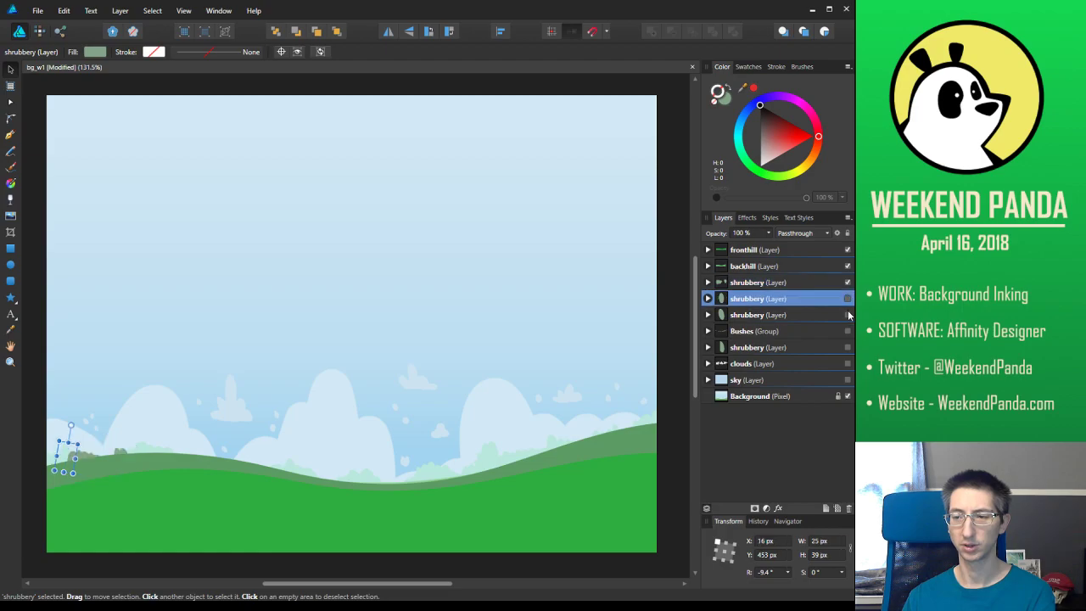
left_click(847, 299)
left_click(849, 315)
left_click(848, 331)
left_click(849, 348)
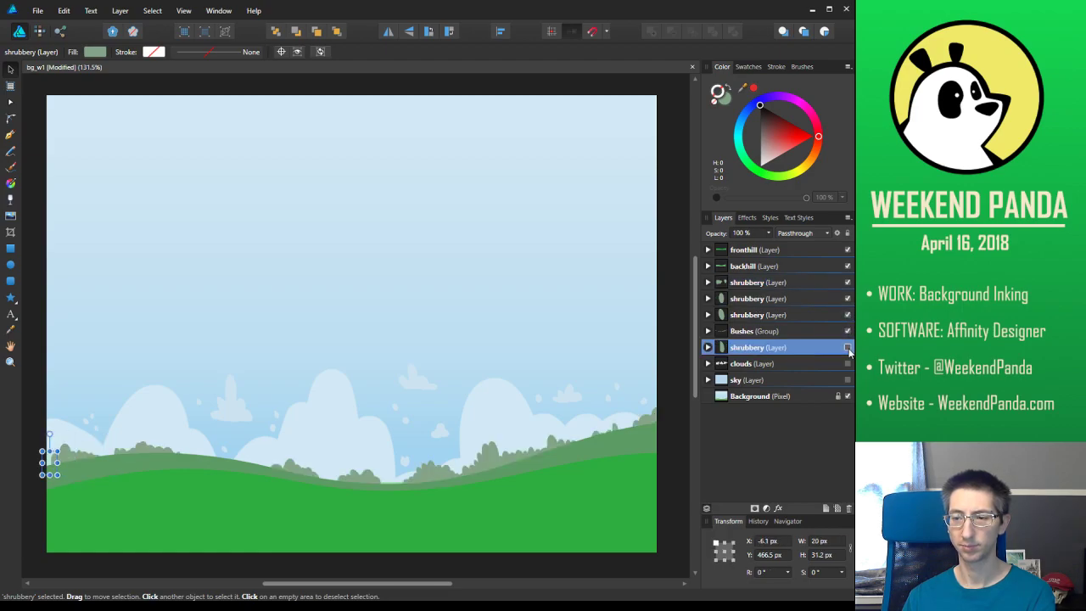
left_click(849, 364)
left_click(848, 348)
left_click(848, 363)
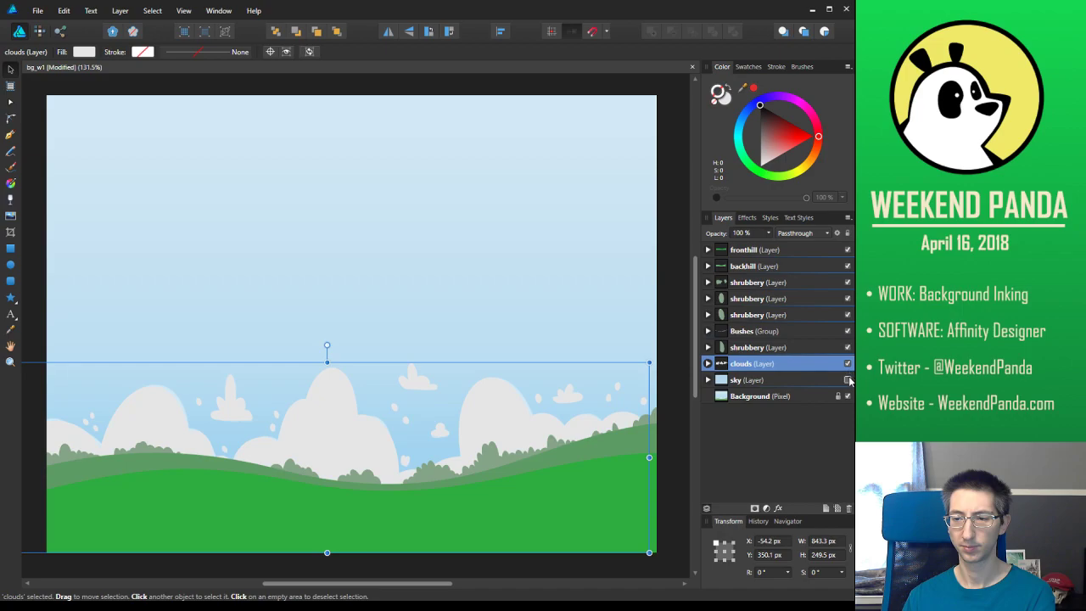
left_click(848, 379)
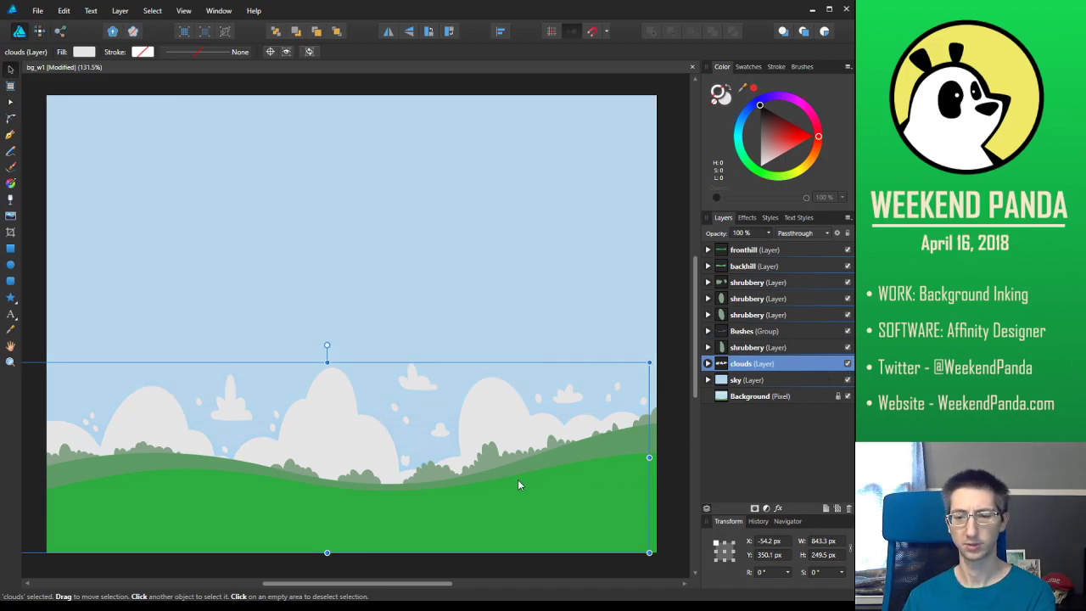
Darken the front hill's fill to H 125, S 44, L 37 and lighten the back hill's green fill to L 52
left_click(599, 454)
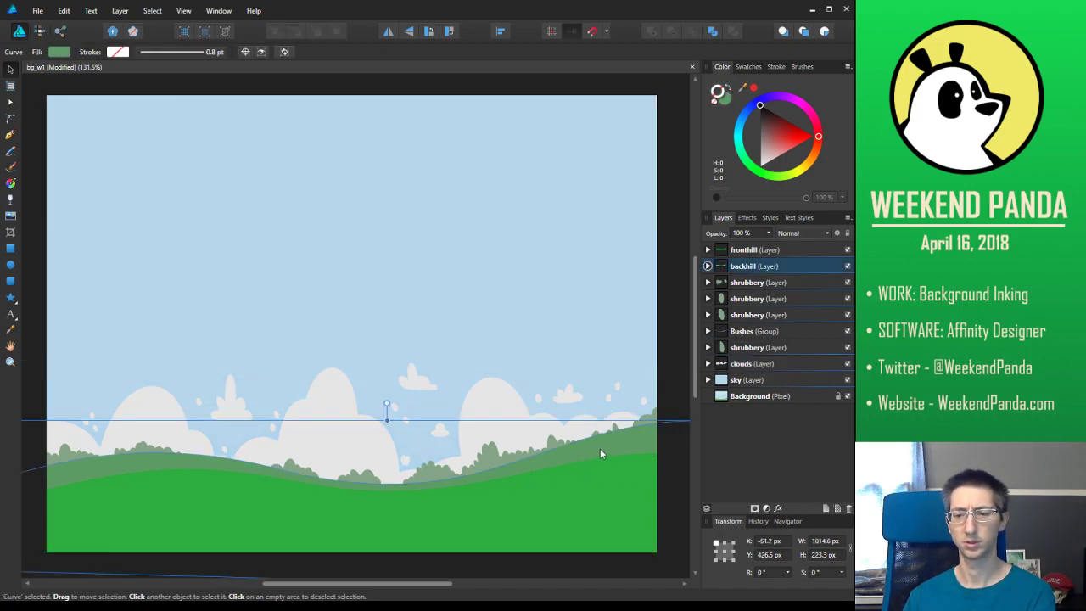
left_click(641, 497)
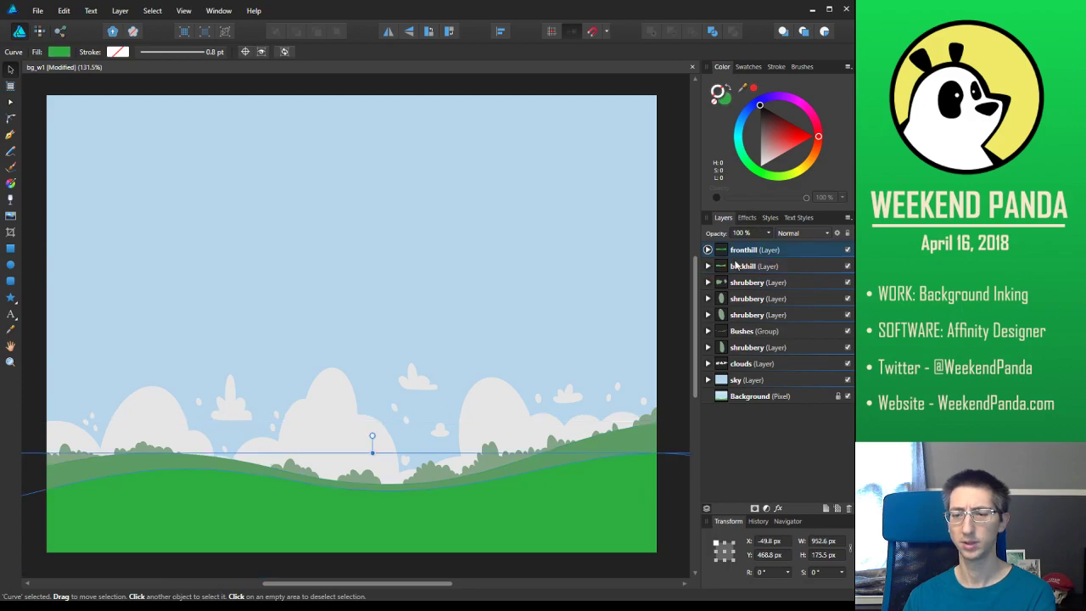
left_click(725, 100)
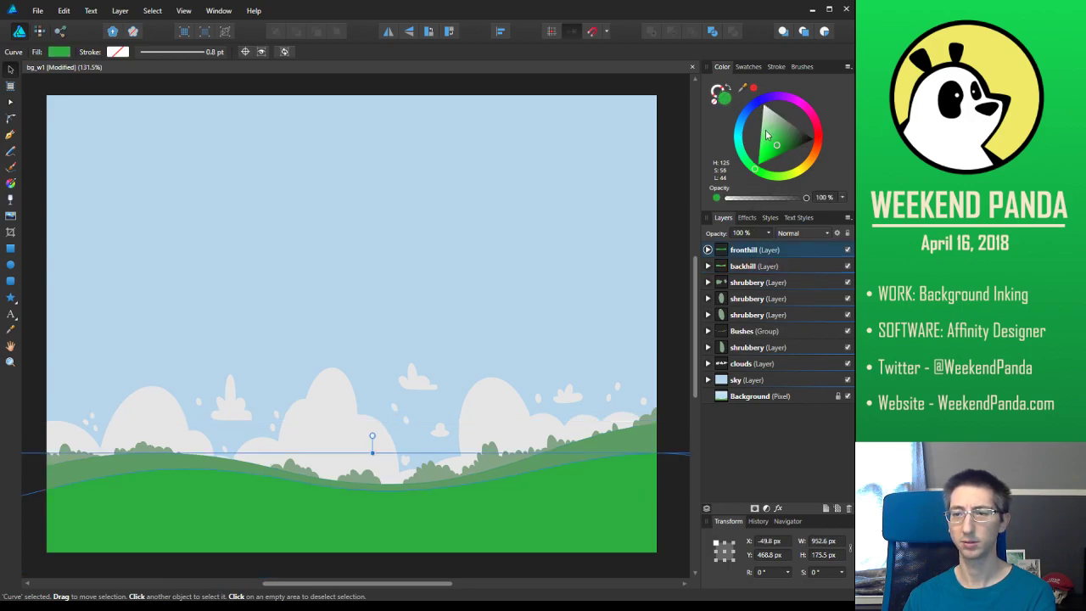
left_click(786, 145)
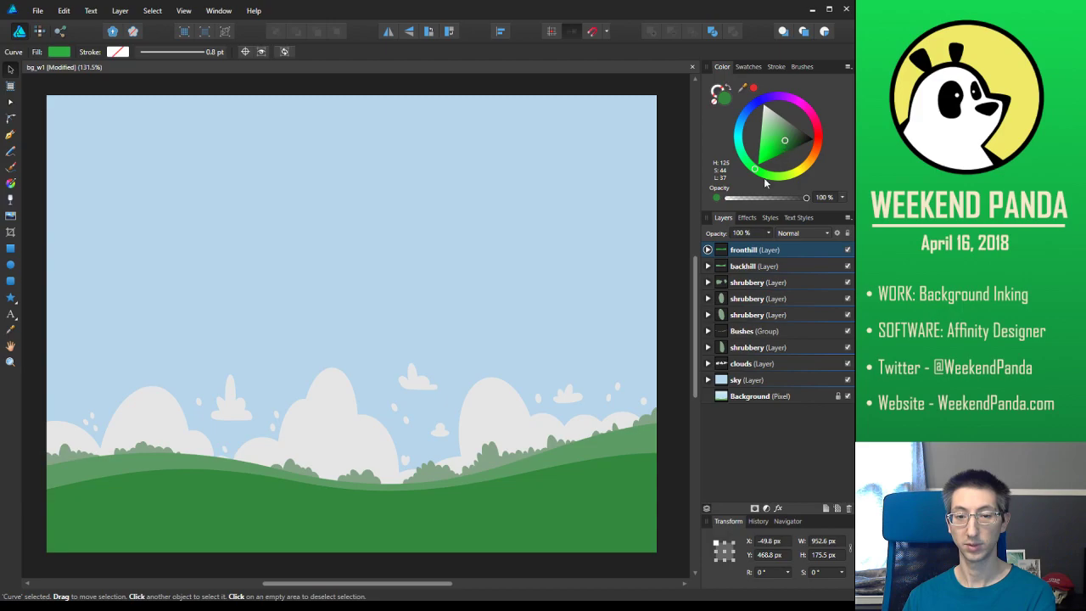
left_click(643, 445)
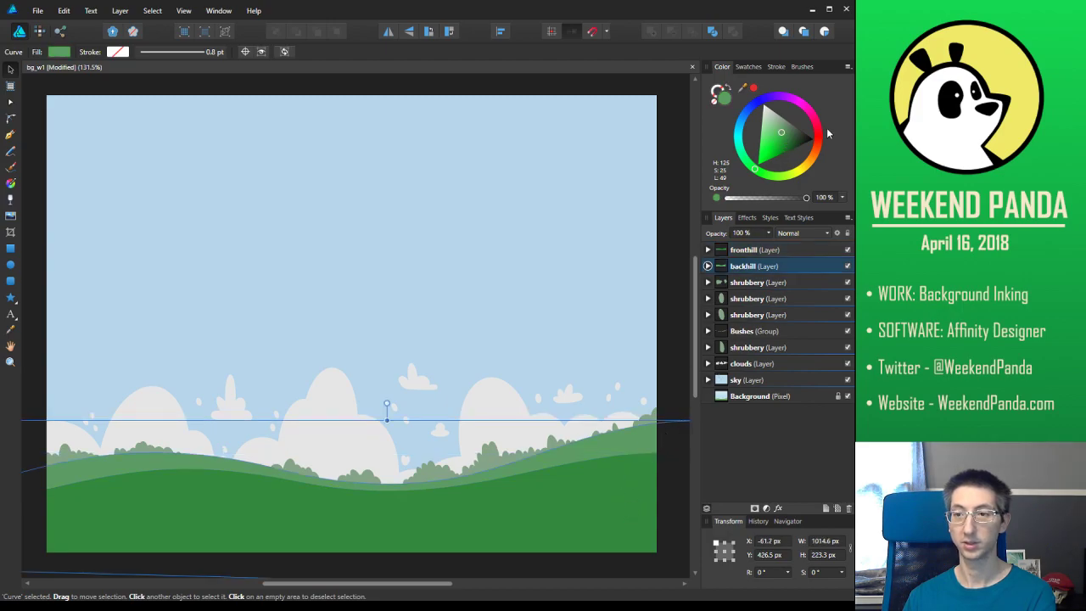
mouse_move(790, 142)
left_mouse_down()
mouse_move(781, 145)
mouse_move(783, 133)
left_mouse_up()
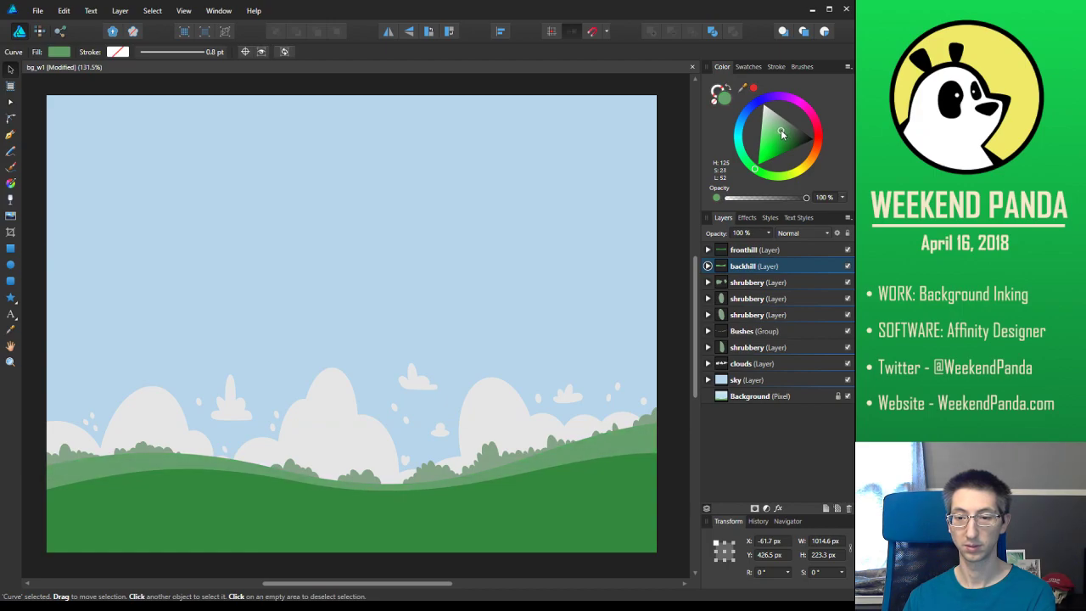
Lighten the fill of all four shrubbery layers and the Bushes group to H 125, S 18, L 69 and deselect them
left_click(791, 283)
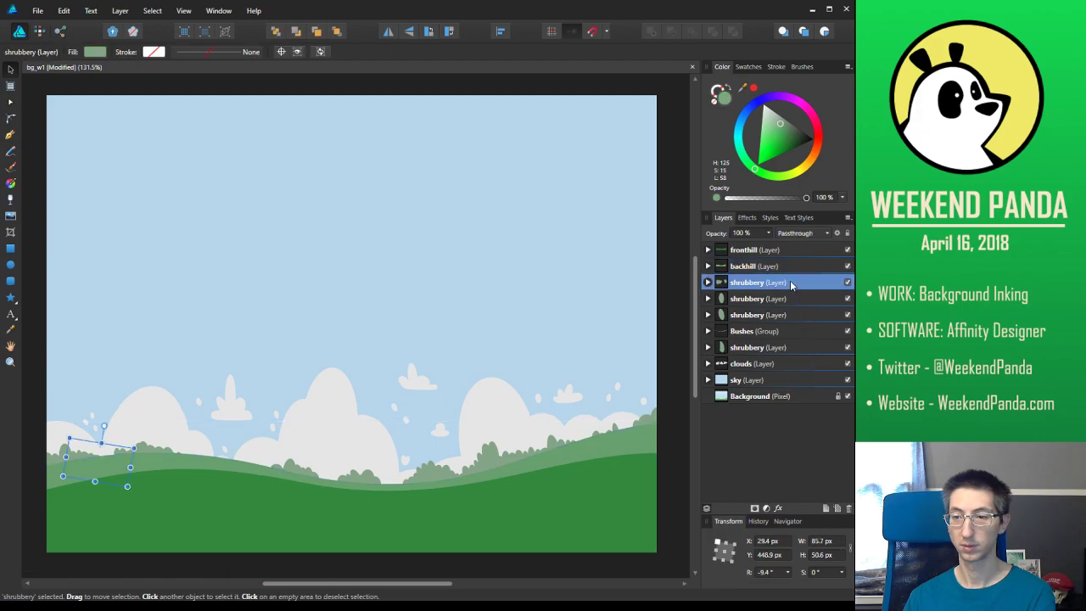
left_click(788, 344, "shift")
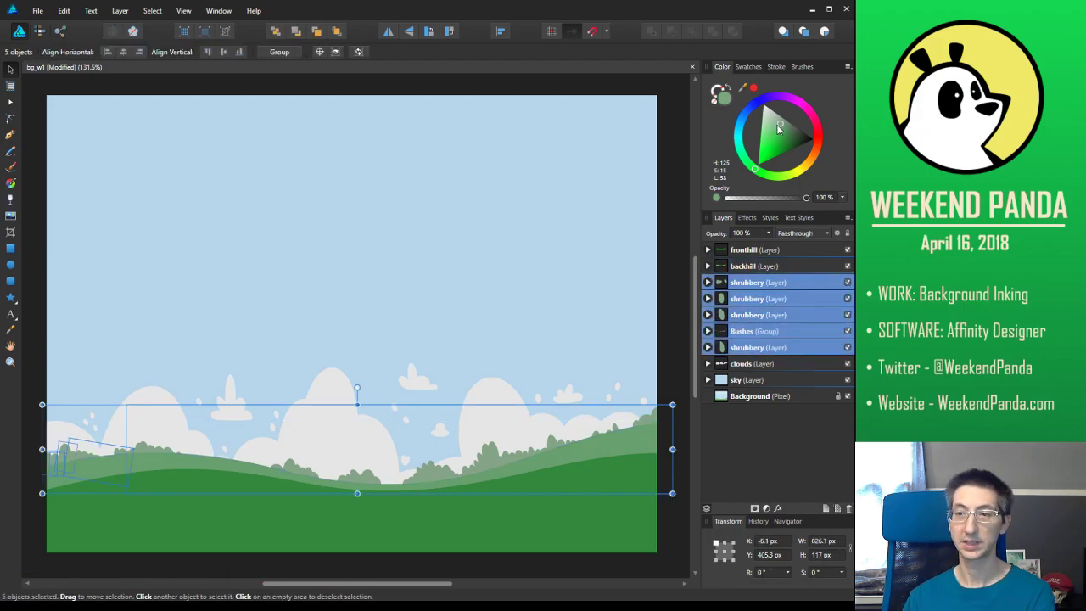
left_click_drag(782, 127, 775, 123)
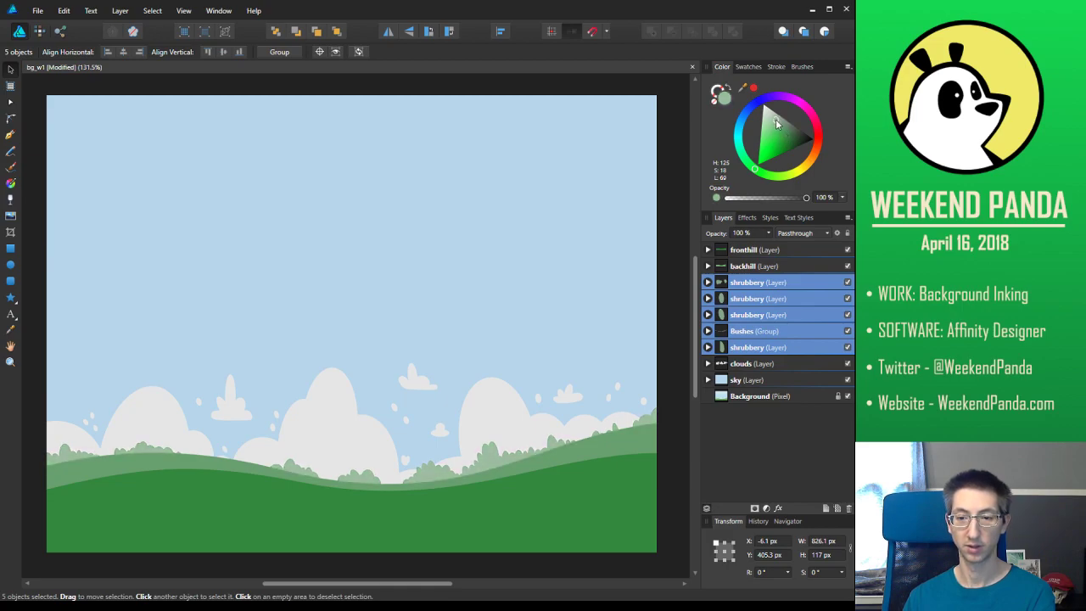
left_click(677, 113)
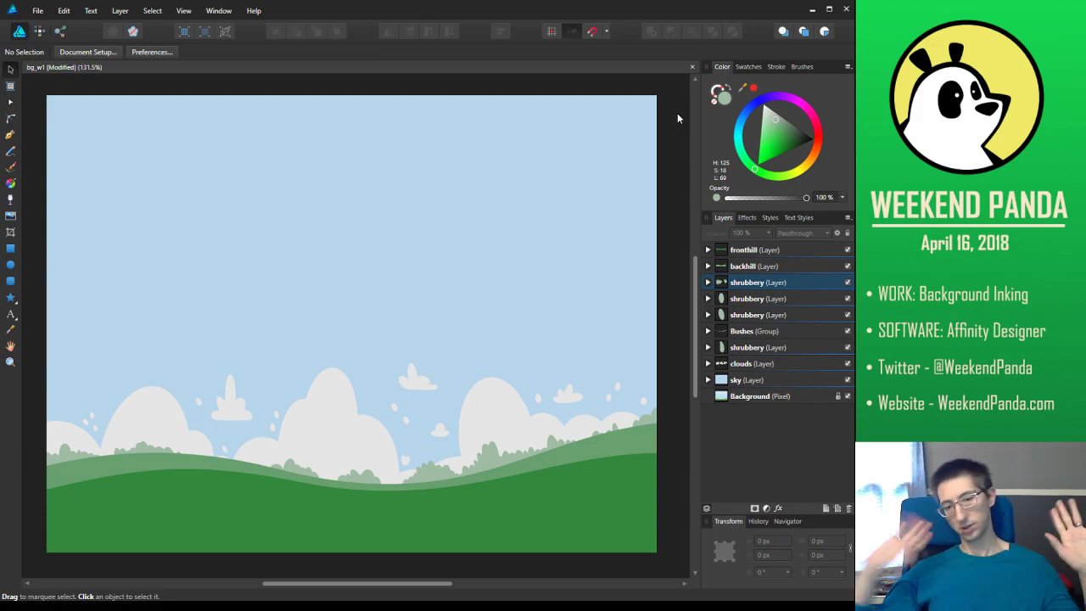
Move the Background pixel layer to the top of the layer stack, toggle its visibility to compare it with the vector artwork, and leave it hidden
left_click_drag(782, 397, 820, 238)
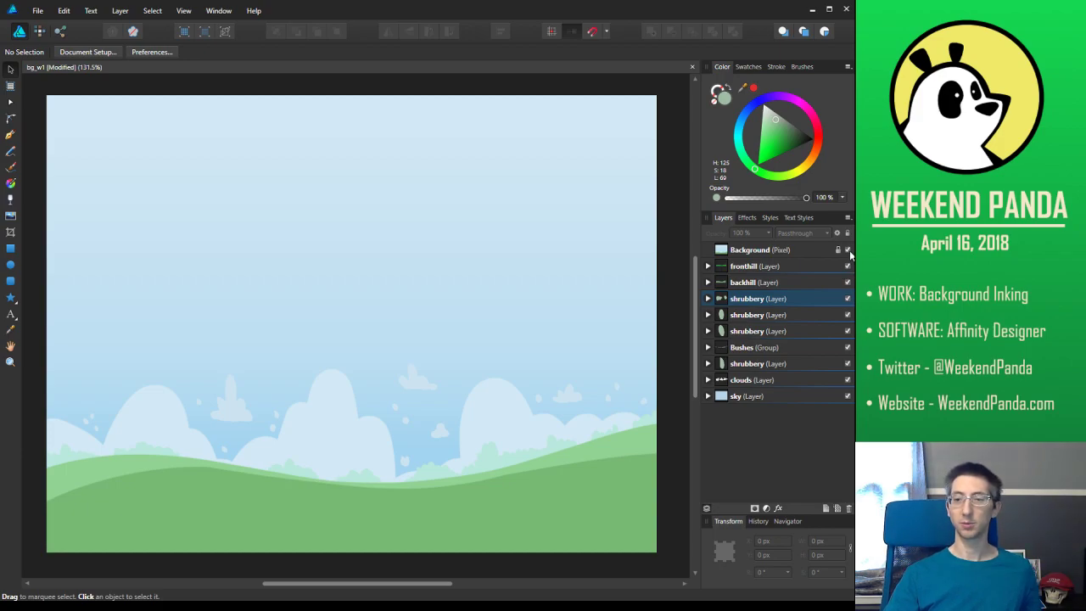
left_click(849, 252)
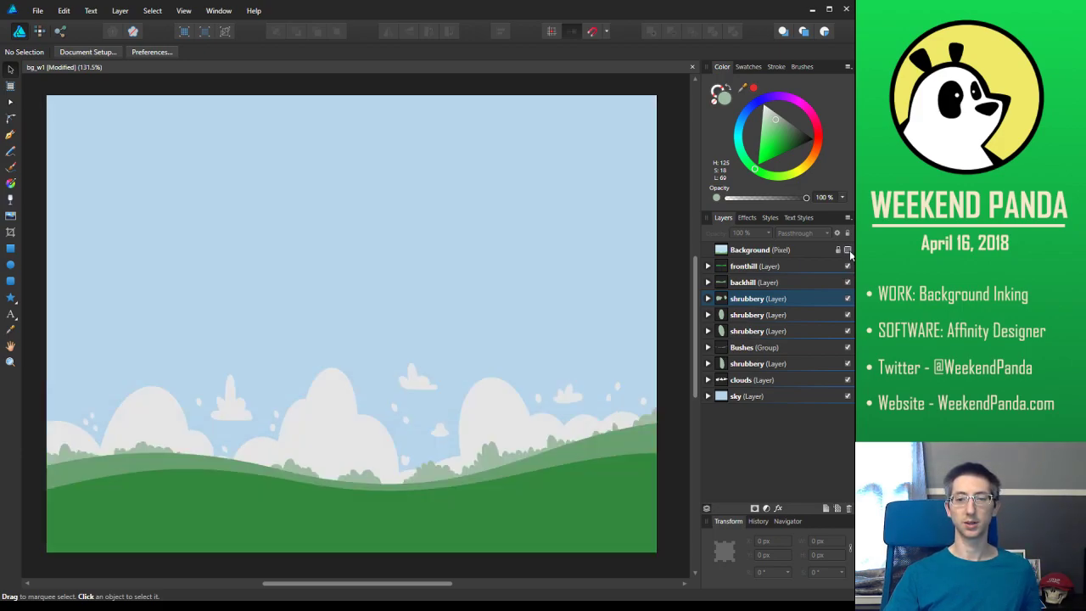
left_click(848, 252)
left_click(848, 251)
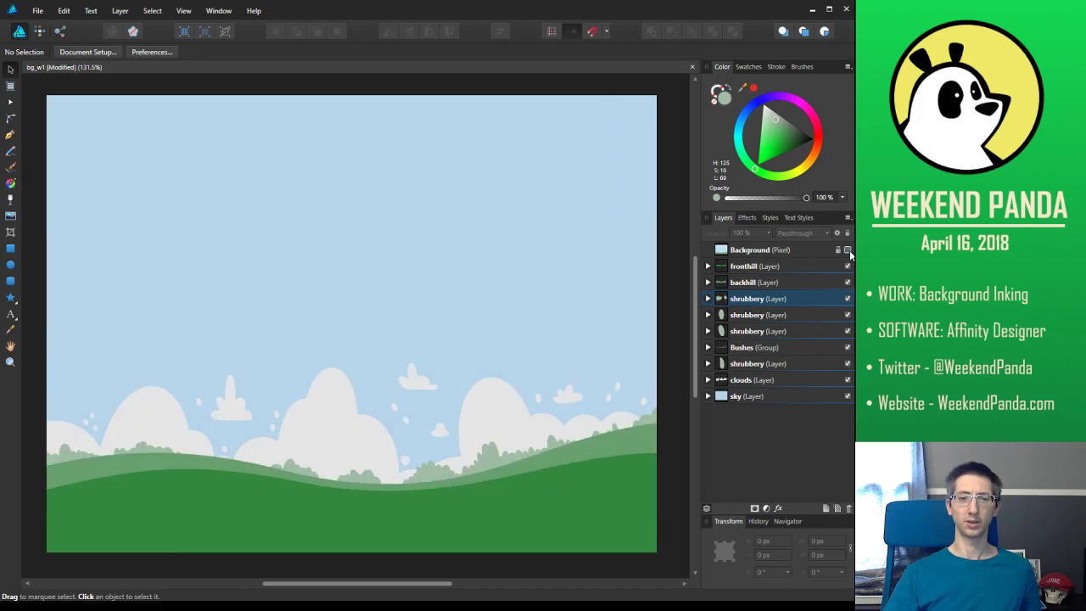
left_click(849, 251)
left_click(848, 251)
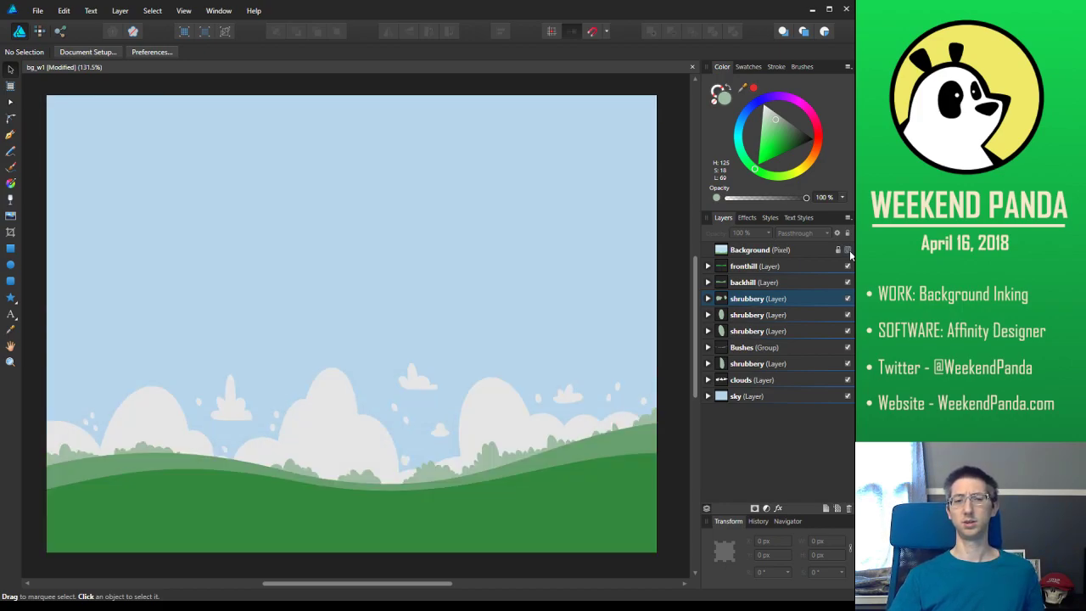
left_click(848, 252)
left_click(849, 251)
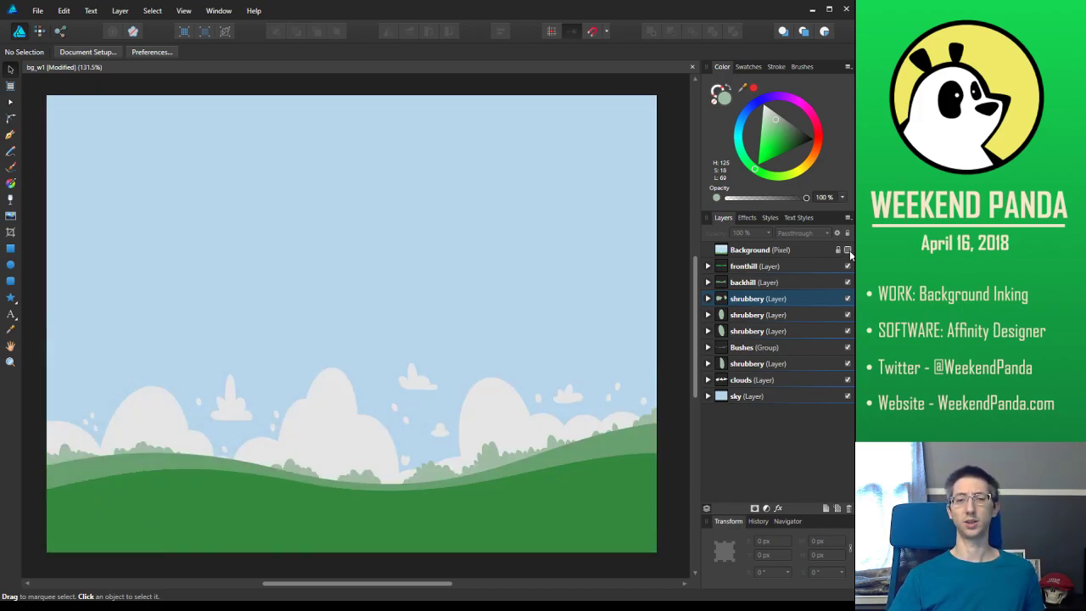
left_click(849, 251)
left_click(848, 251)
left_click(848, 251)
left_click(849, 251)
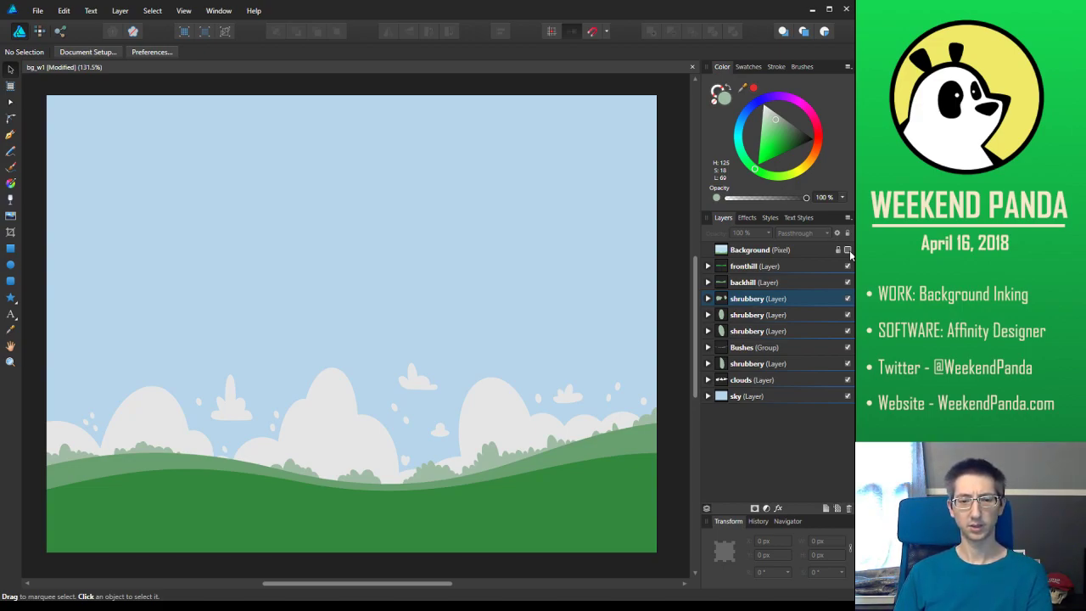
Nudge the backhill layer slightly down to Y 428.5 px and deselect it
left_click(780, 266)
left_click(780, 282)
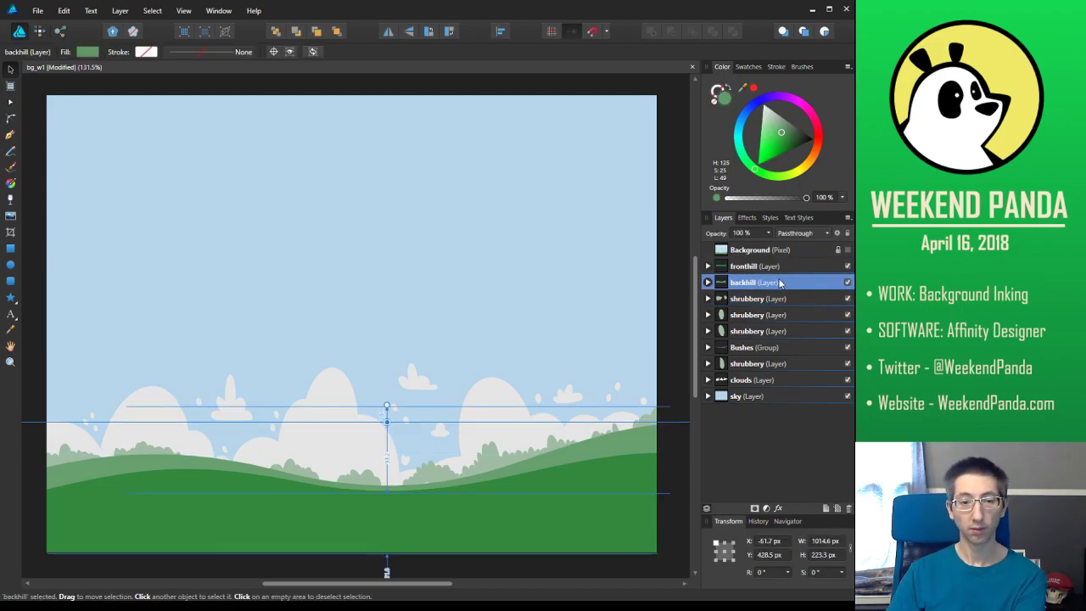
key("Down")
key("Down")
key("Down")
key("Down")
key("Down")
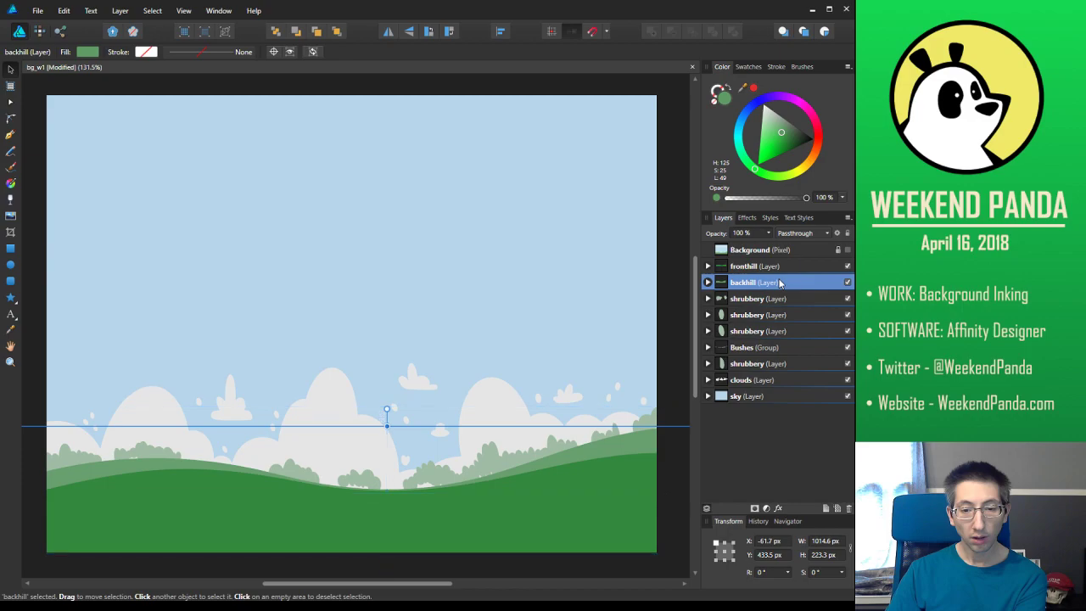
key("Up")
key("Up")
key("Up")
key("Up")
key("Up")
key("Up")
key("Up")
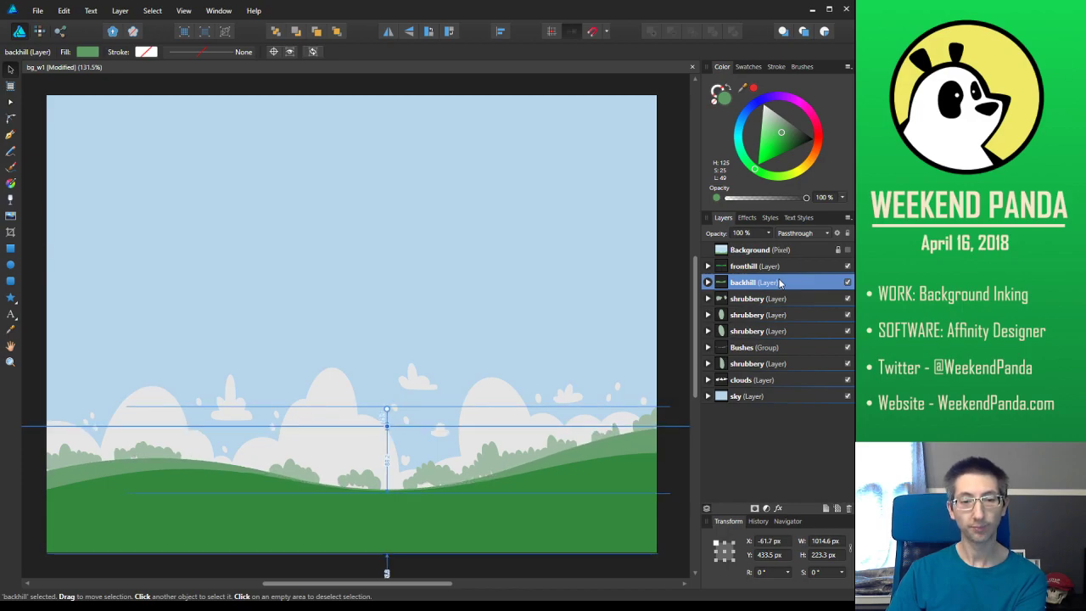
key("Up")
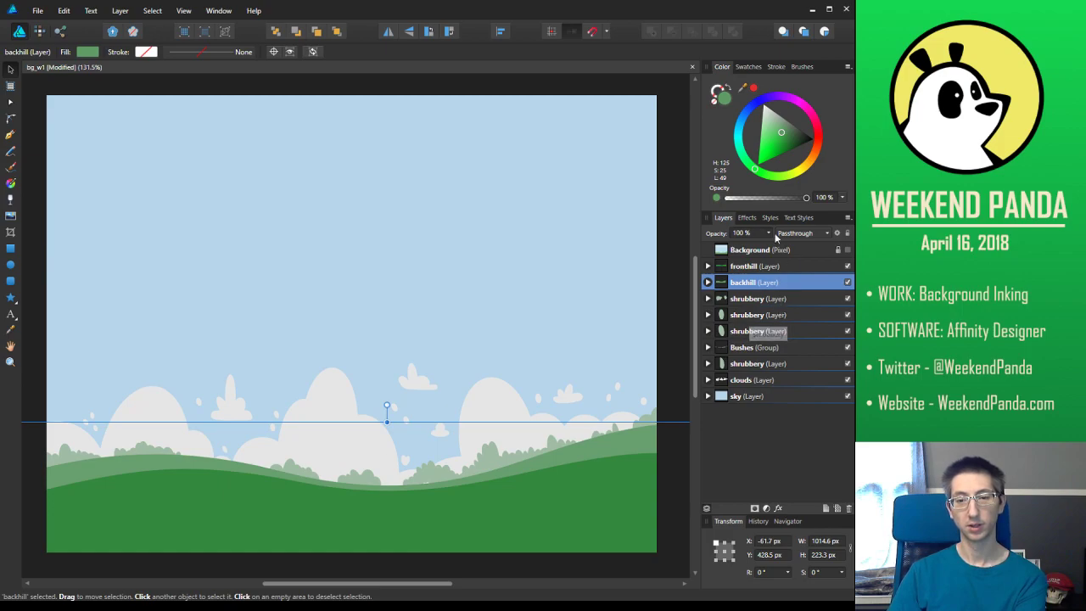
left_click(685, 158)
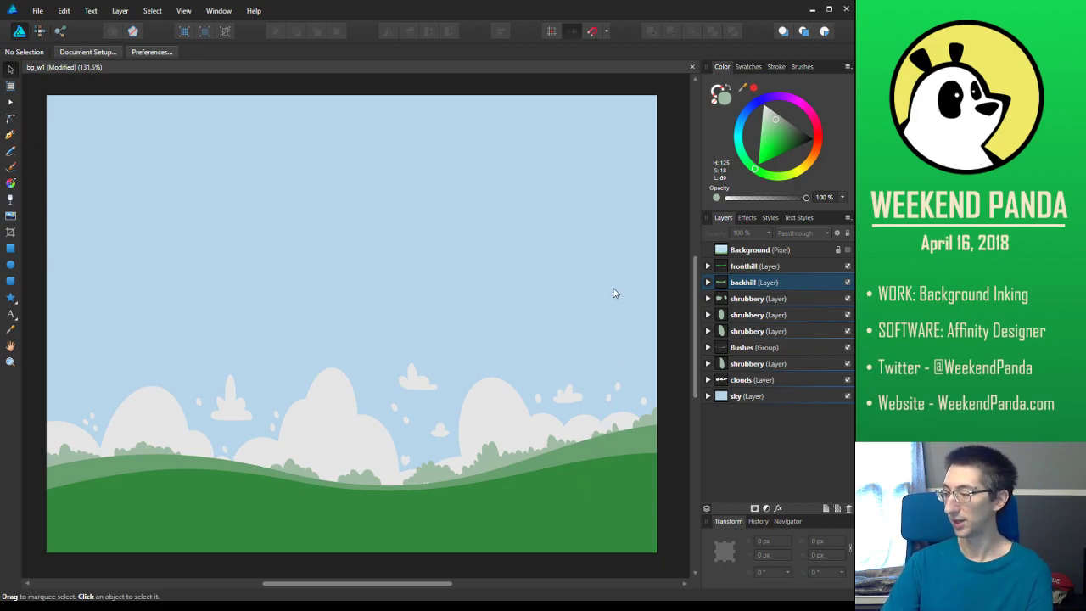
Select the sky rectangle and save the document
left_click(521, 239)
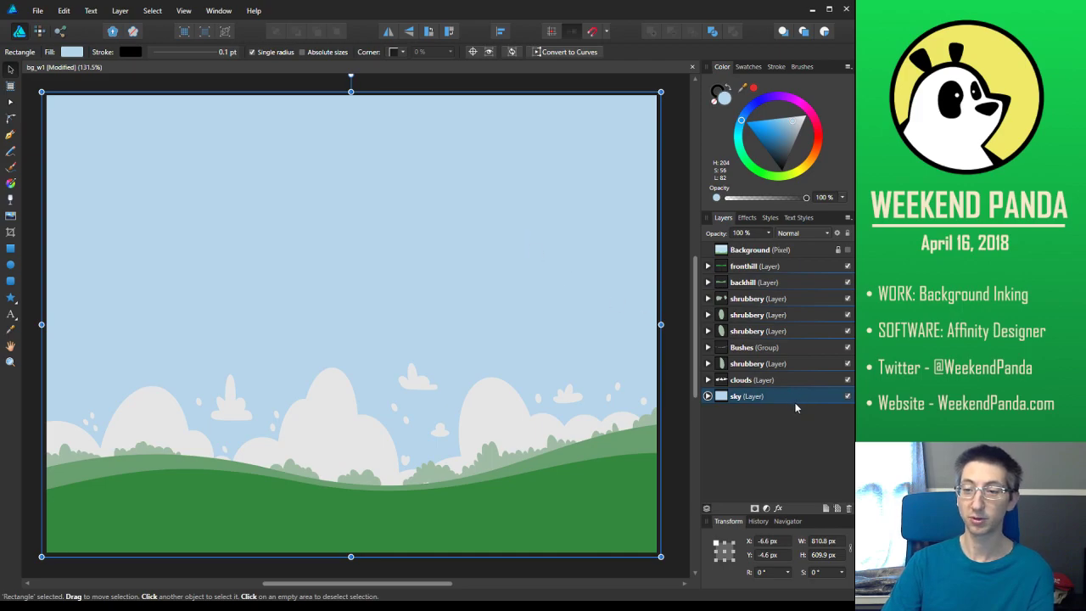
left_click(37, 11)
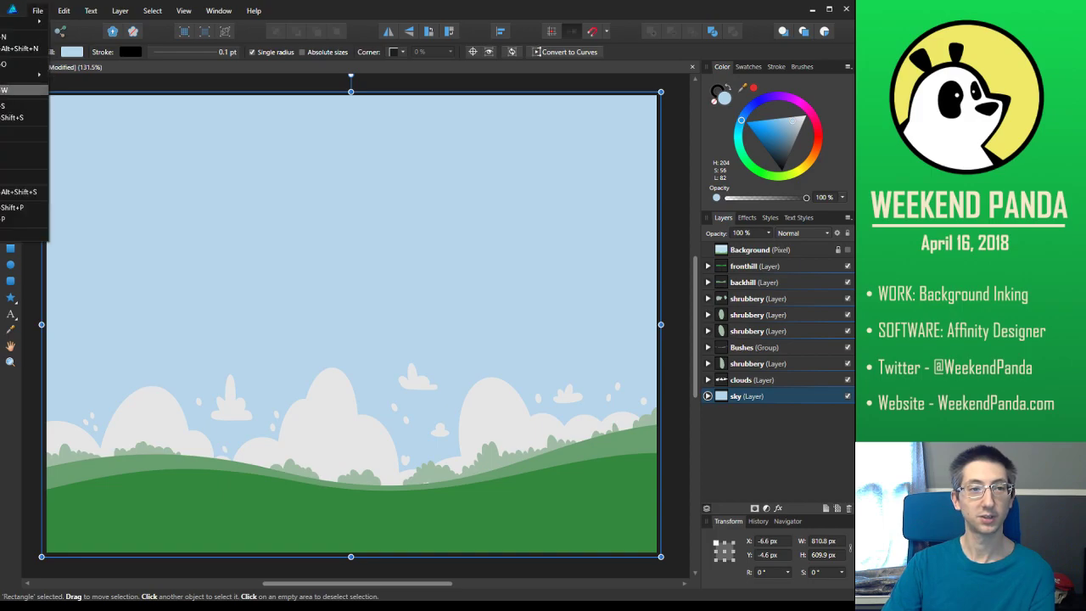
left_click(26, 106)
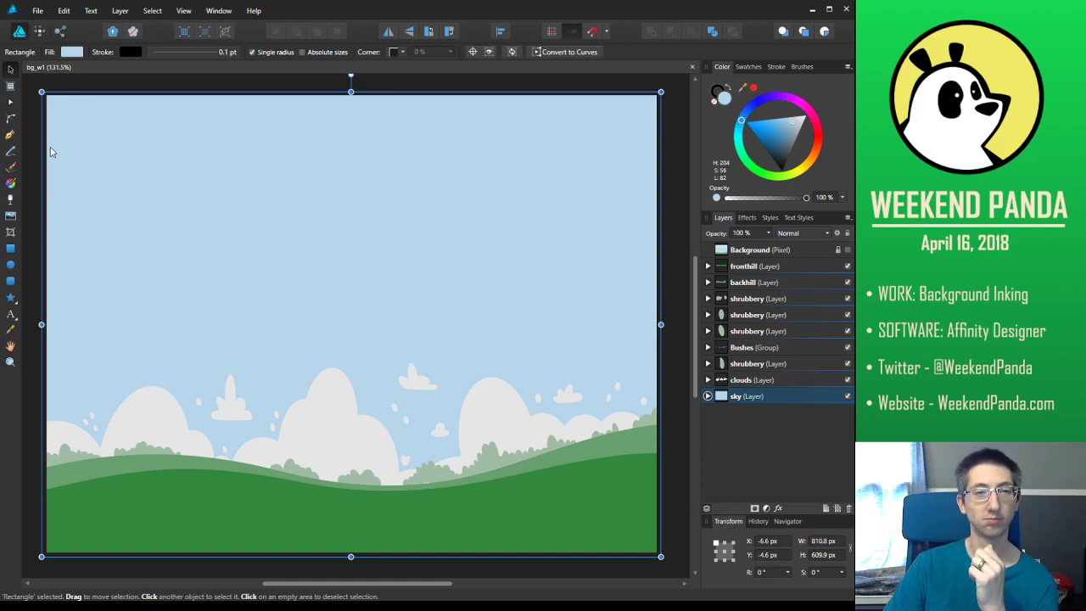
View the gradient options for the sky rectangle's fill, and briefly show the Background layer to examine its original sky gradient
left_click(71, 53)
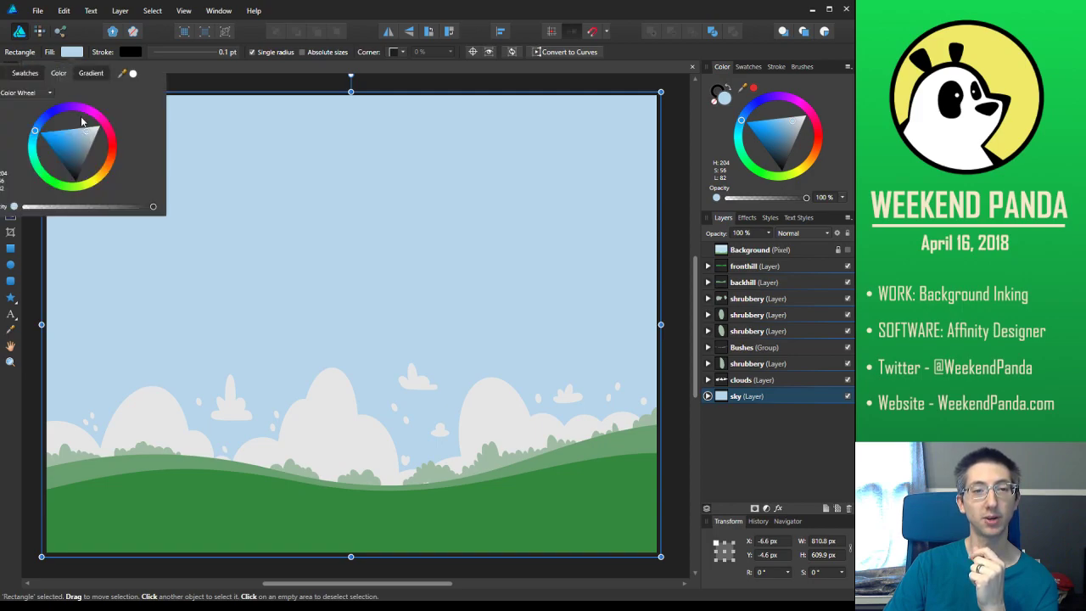
left_click(85, 76)
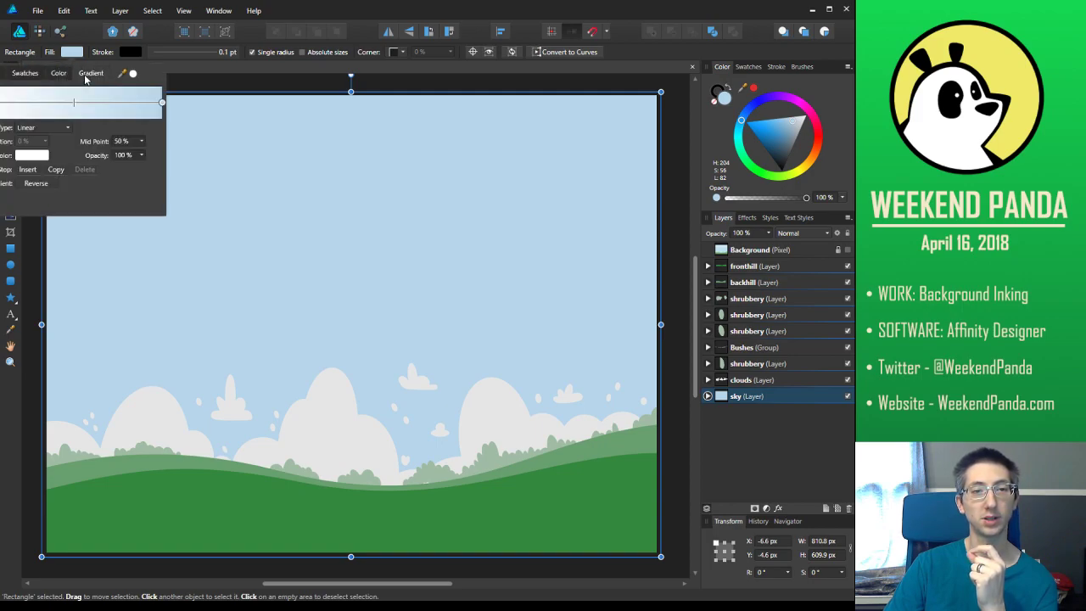
left_click(847, 250)
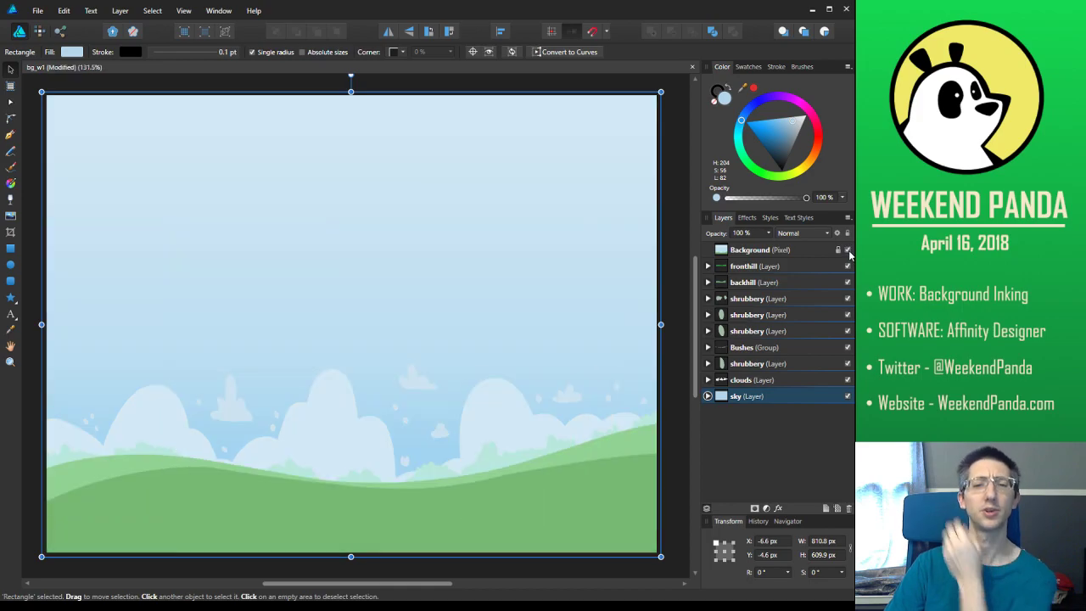
left_click(847, 251)
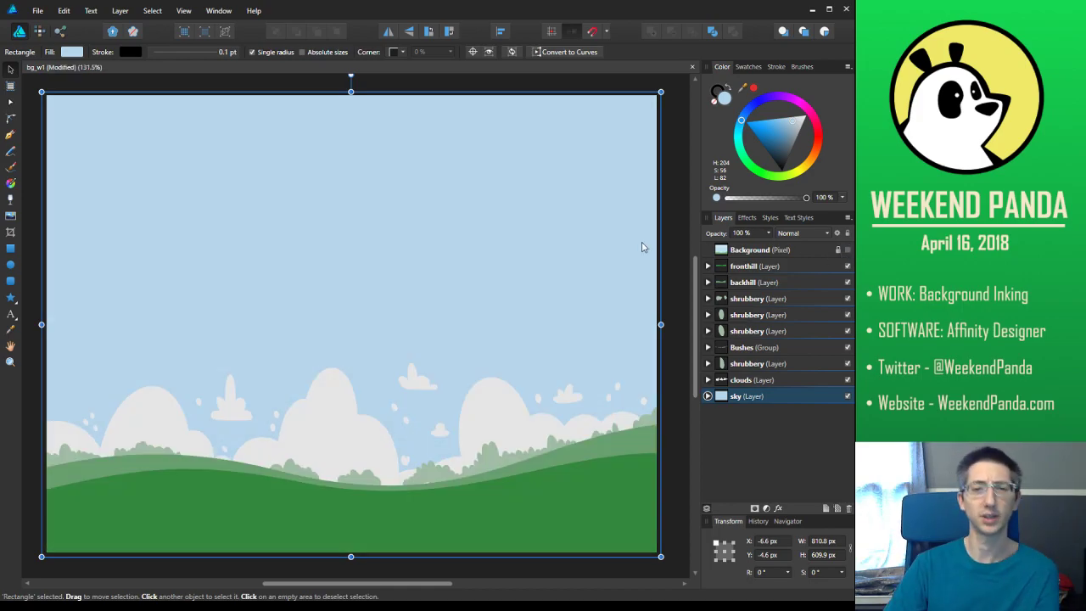
Give the sky rectangle a linear gradient fill running vertically from light blue at its top edge to deeper blue at its bottom edge
left_click(10, 183)
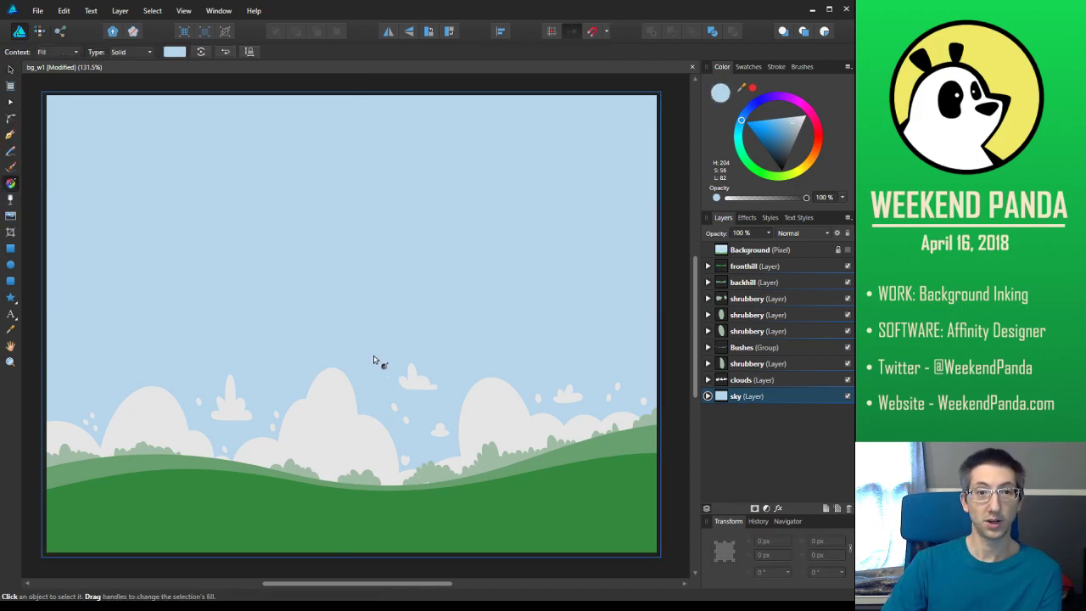
left_click(149, 53)
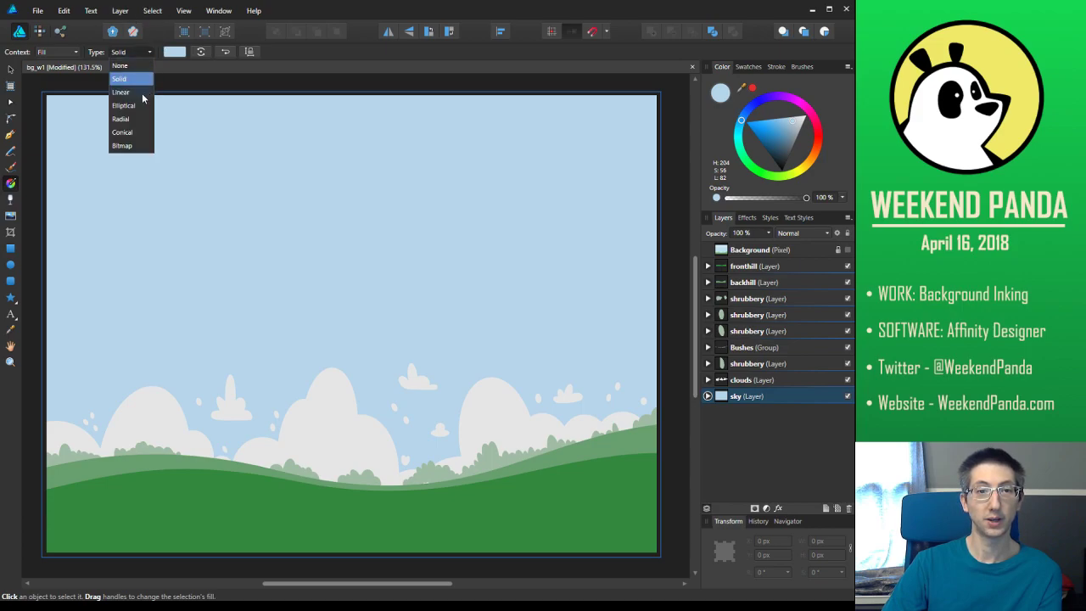
left_click(136, 92)
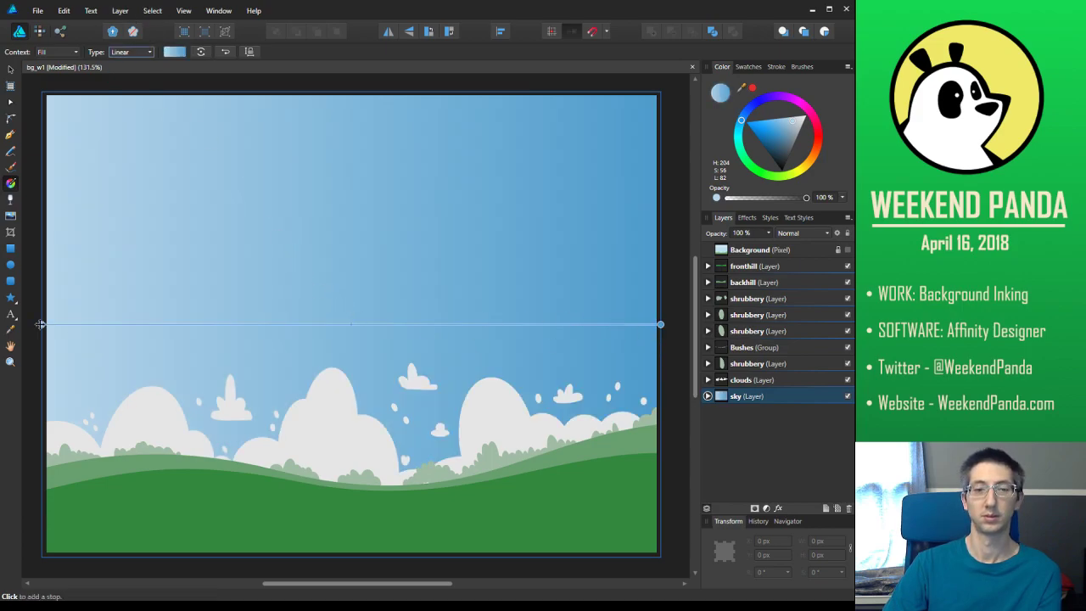
left_click_drag(42, 325, 367, 101)
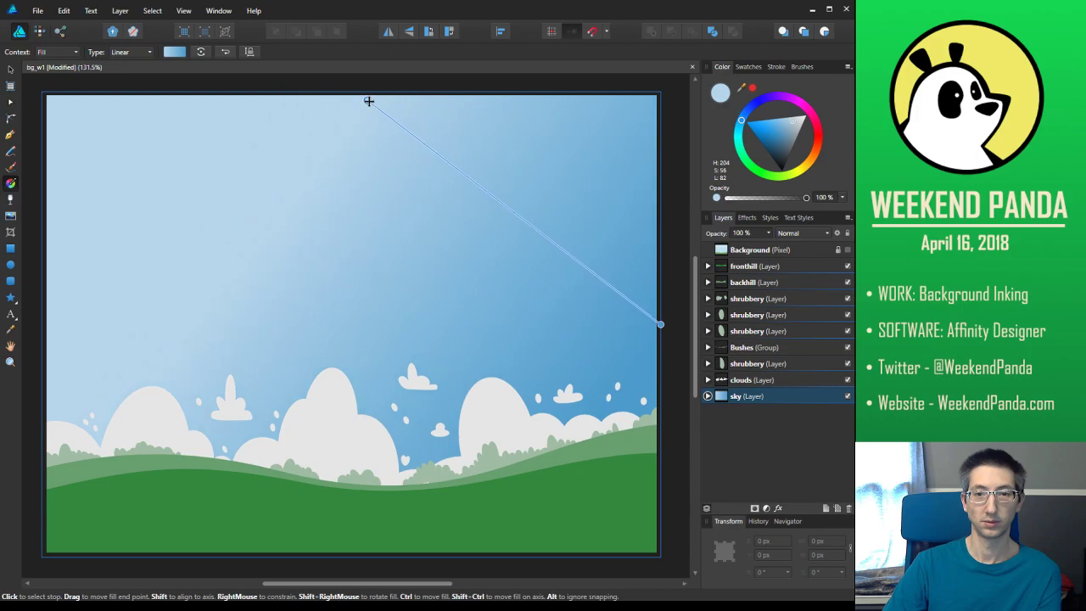
left_click_drag(662, 331, 334, 553)
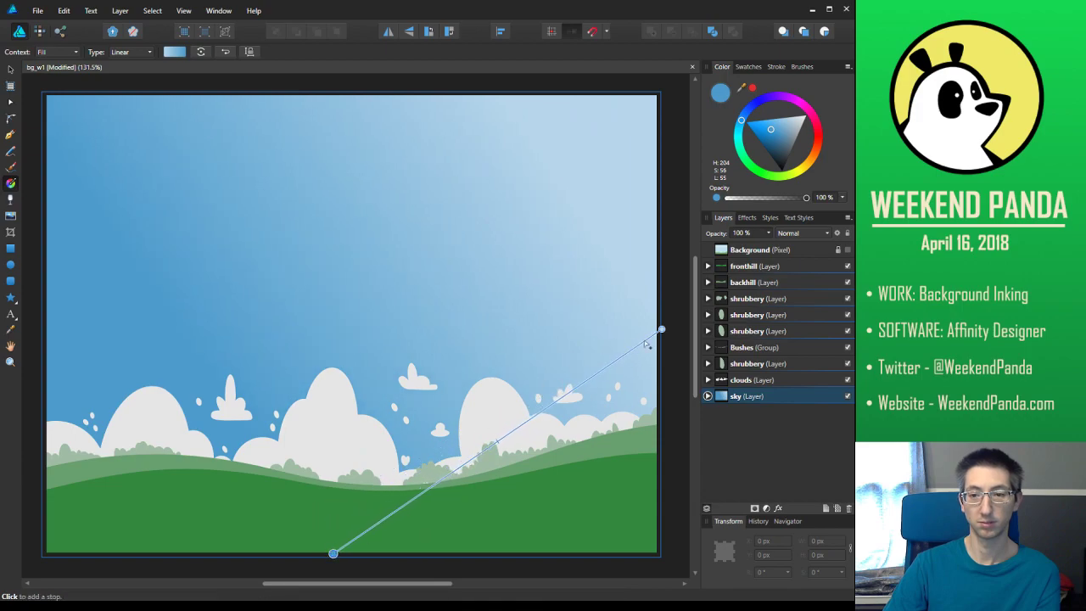
left_click_drag(661, 329, 347, 97)
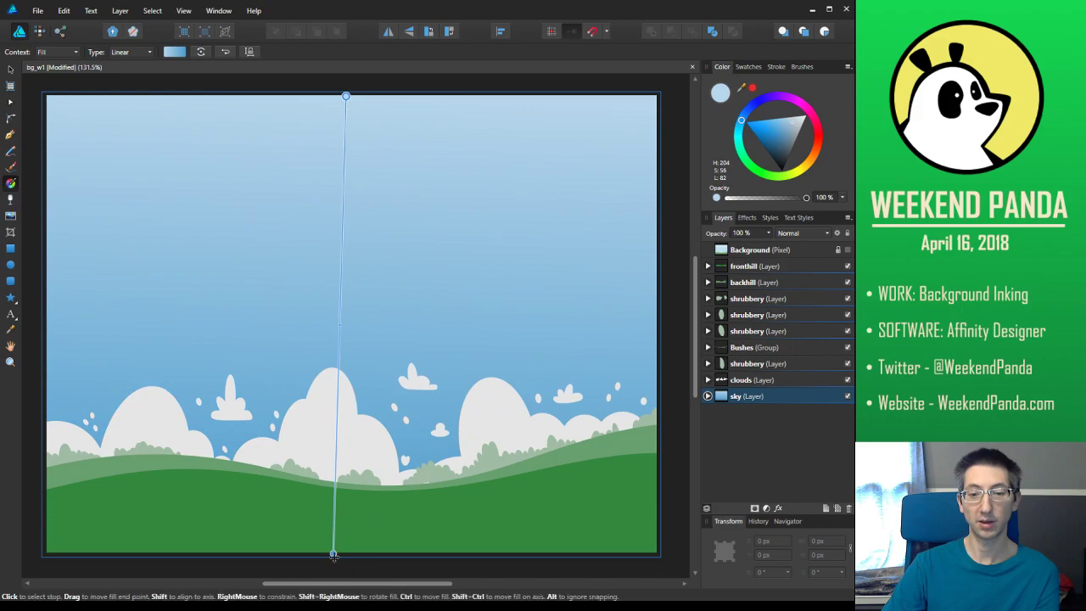
left_click_drag(334, 555, 350, 556)
Duplicate the sky layer and undo a trial gradient drawn down the copy
right_click(779, 396)
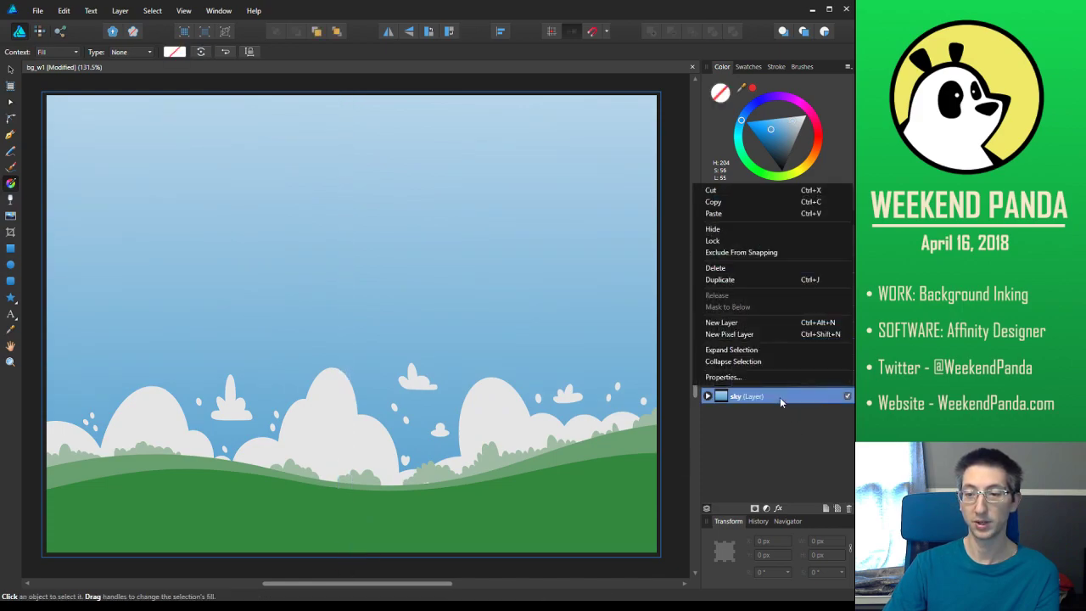
left_click(739, 285)
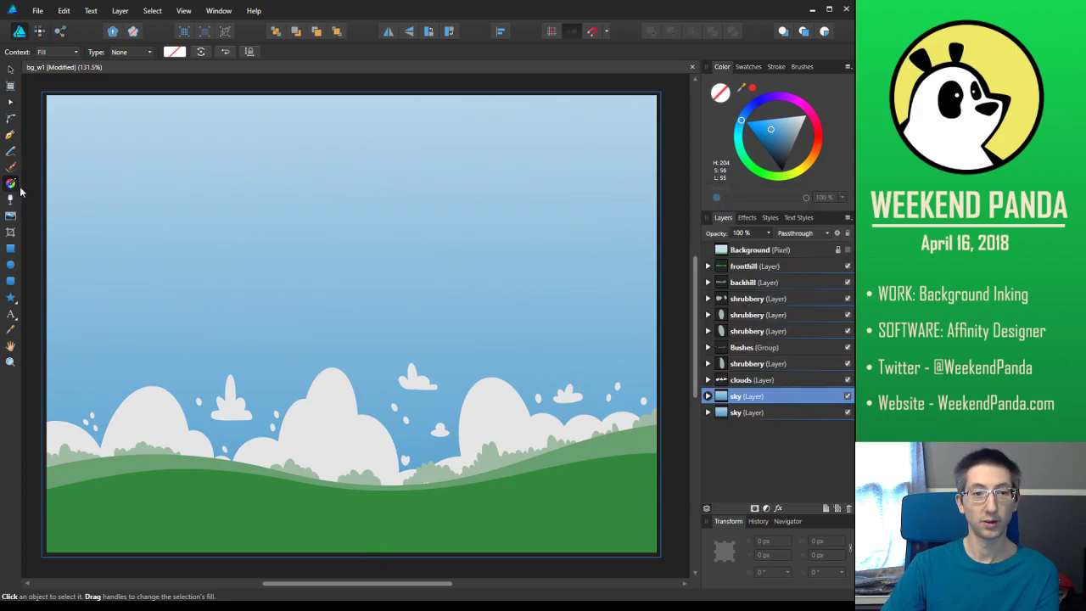
left_click_drag(367, 127, 362, 344)
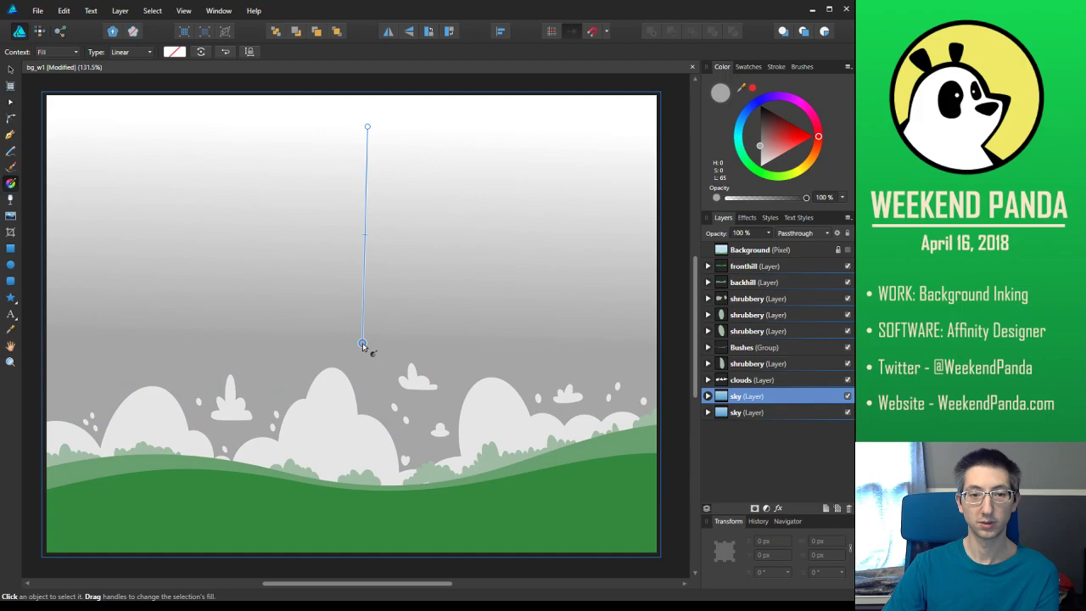
key("ctrl+z")
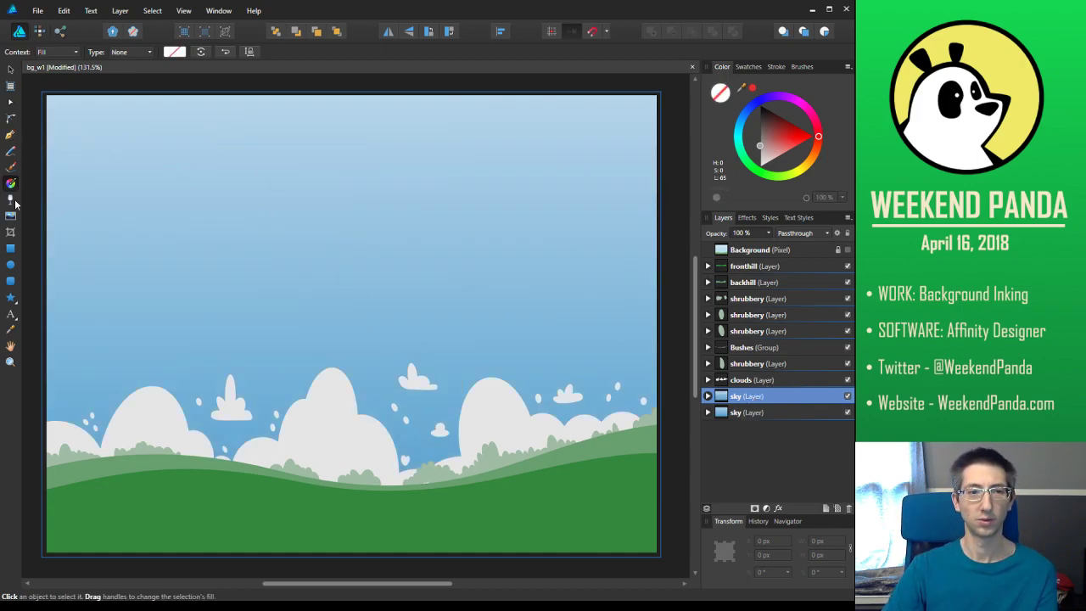
Rotate the upper sky layer 180° so its gradient runs from deeper blue at the top to light blue at the bottom, and deselect it
left_click(11, 70)
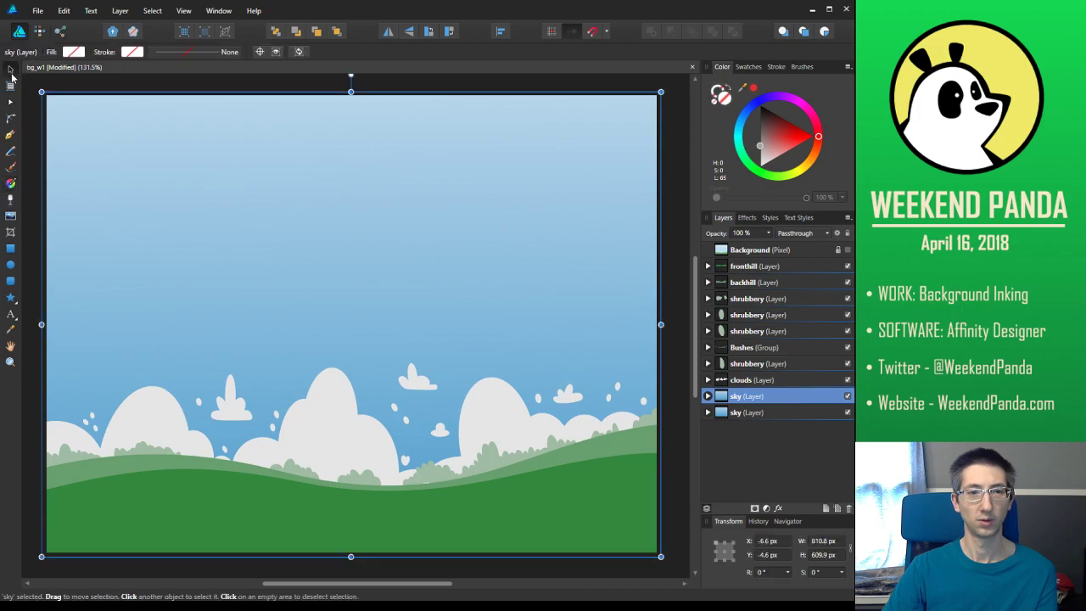
left_click(189, 247)
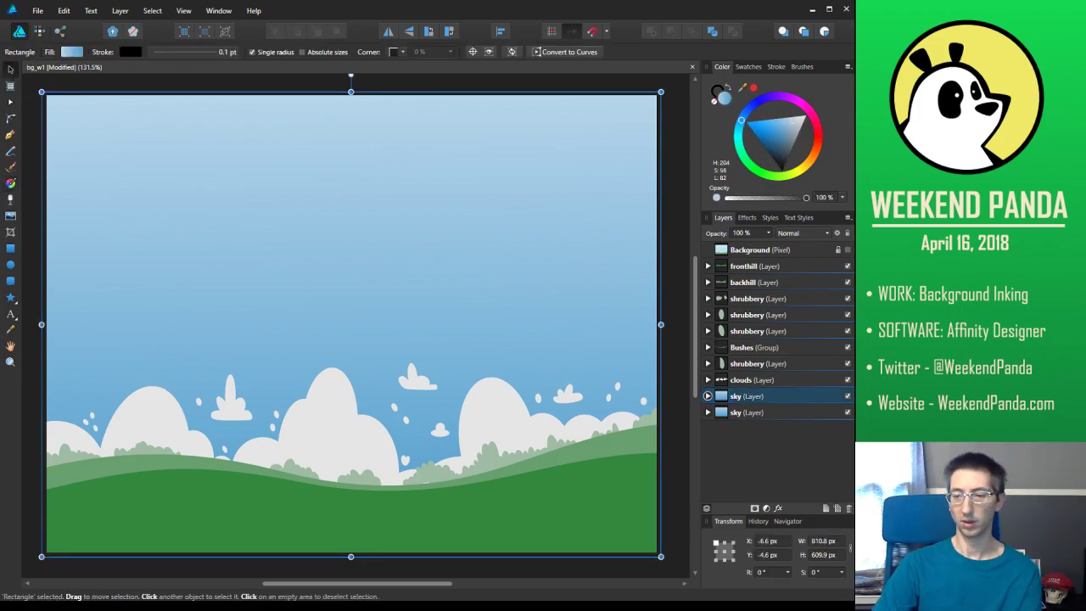
left_click(771, 398)
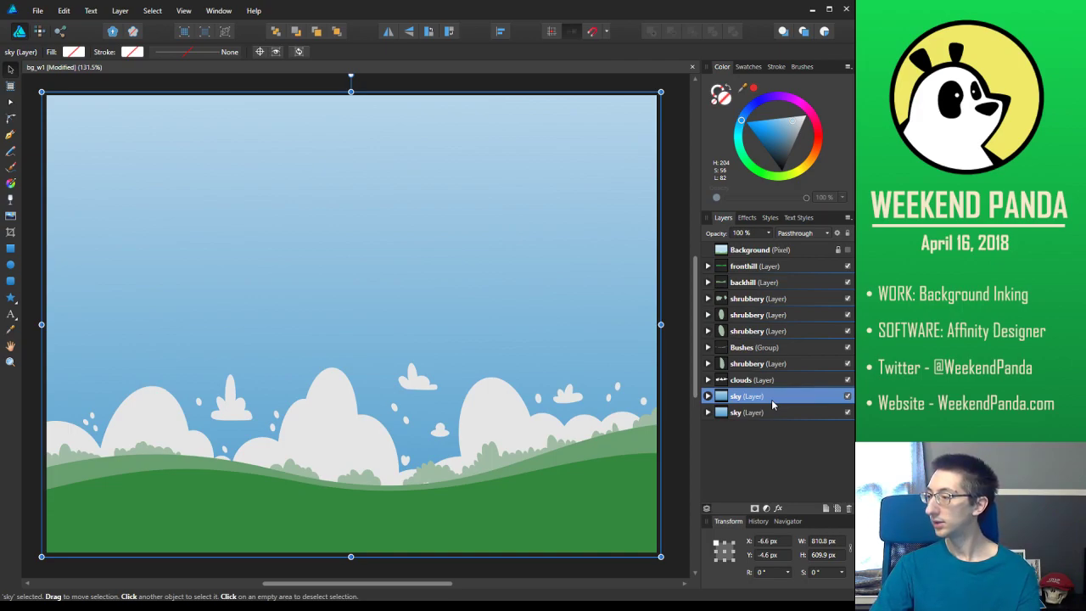
left_click(775, 409)
left_click(776, 398)
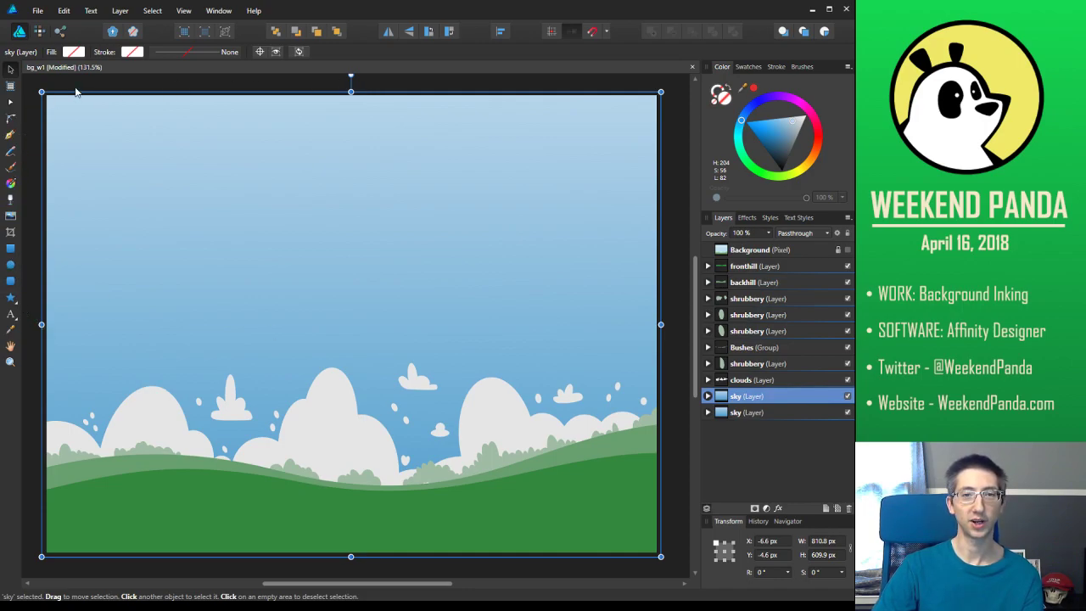
left_click_drag(350, 76, 575, 509)
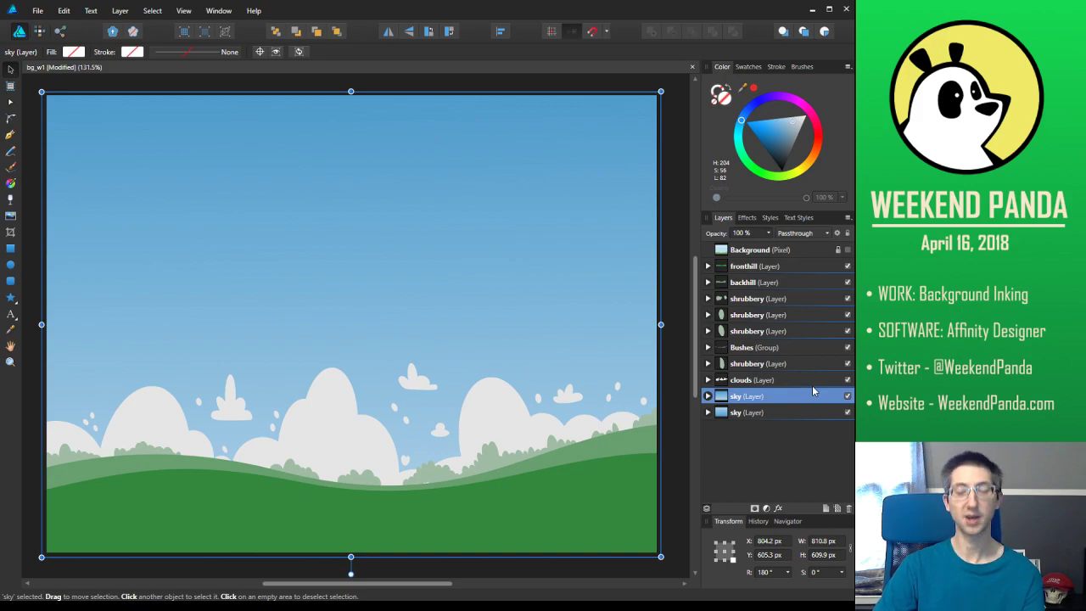
left_click(680, 377)
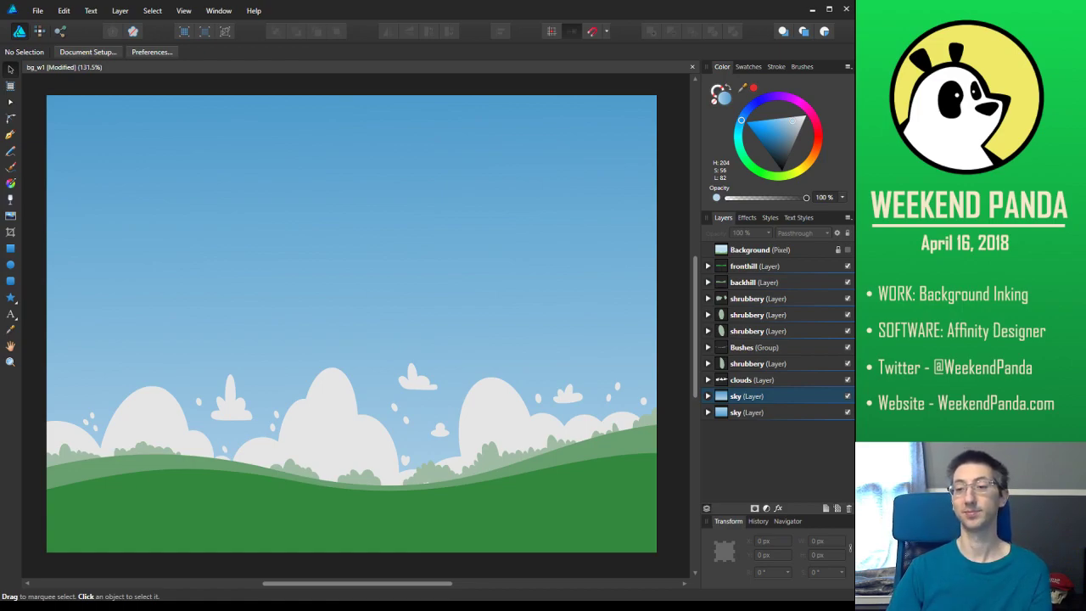
Toggle the upper sky layer's visibility to compare the two gradient directions, leave it hidden, and save the document
left_click(848, 397)
left_click(848, 396)
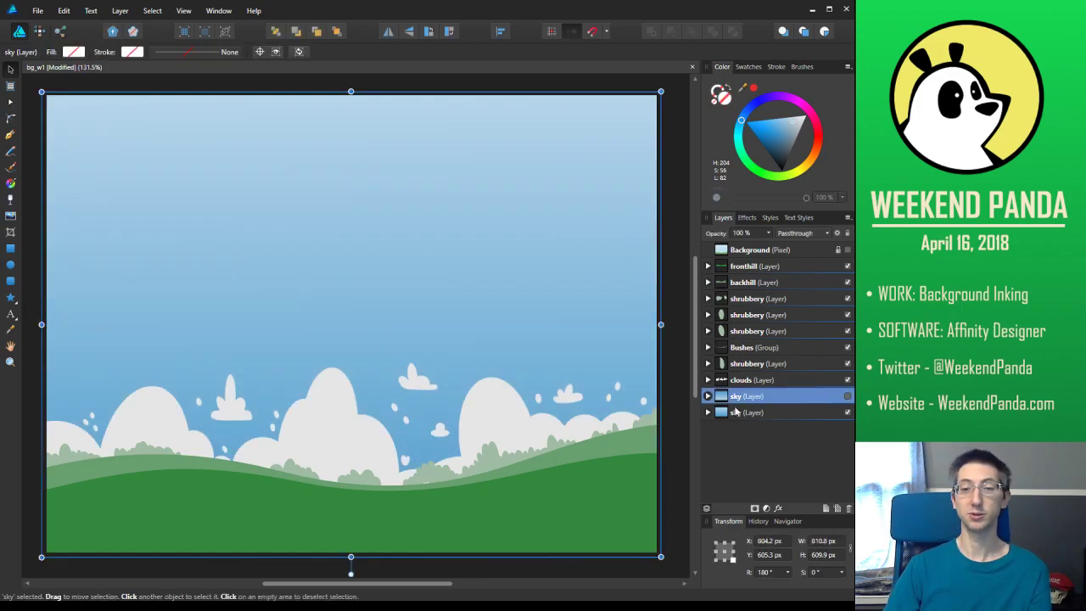
left_click(673, 407)
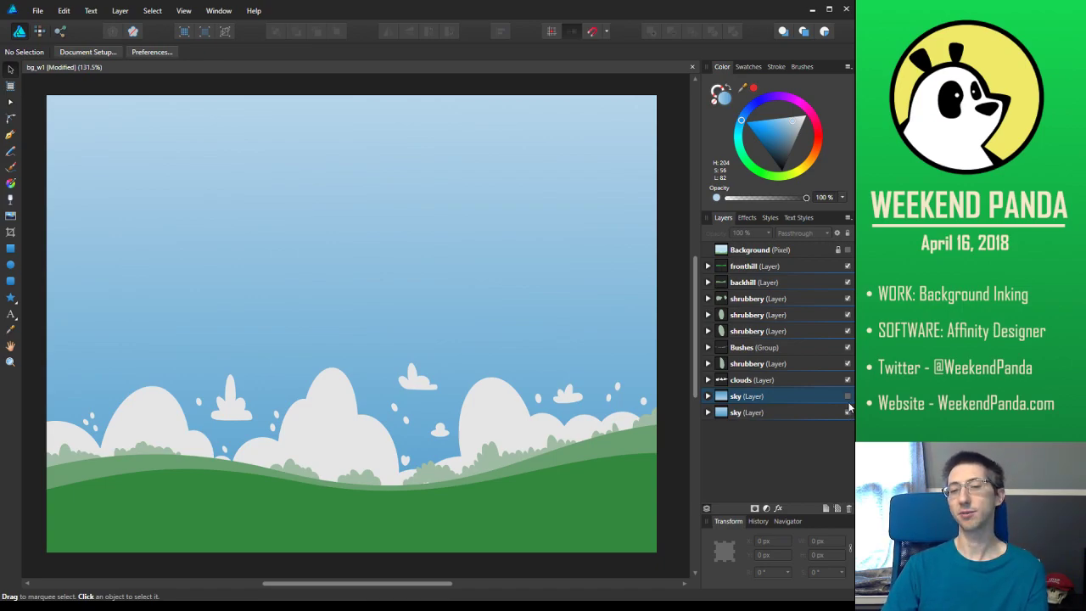
left_click(846, 396)
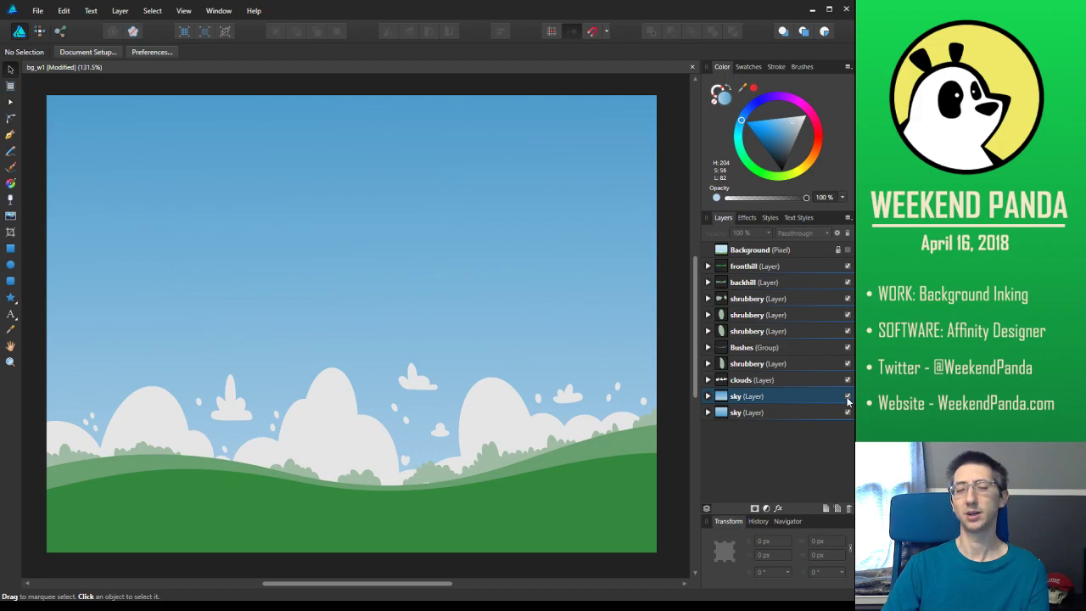
left_click(847, 396)
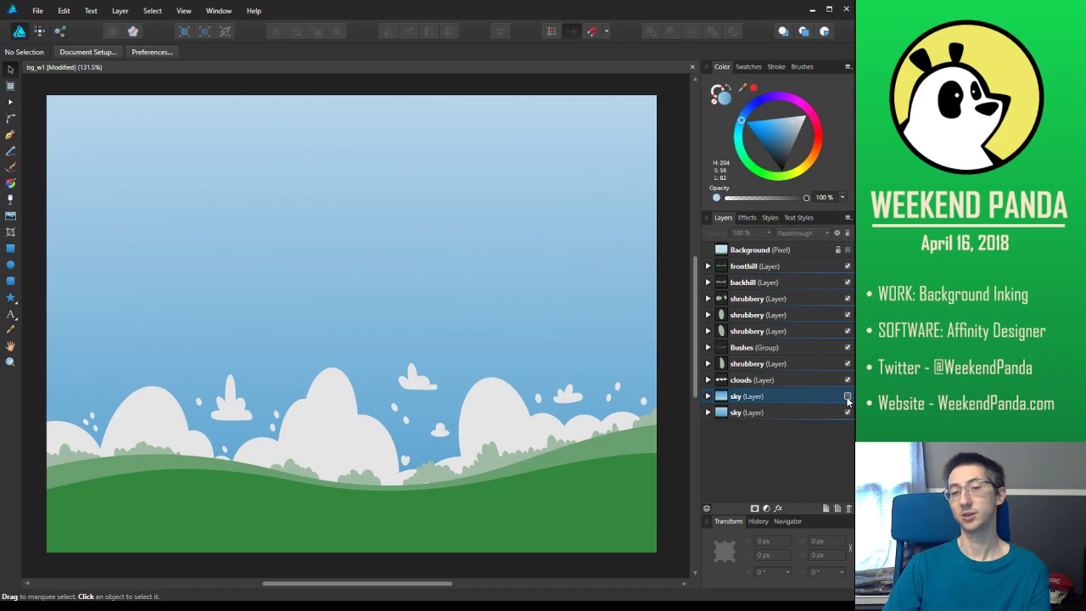
left_click(846, 397)
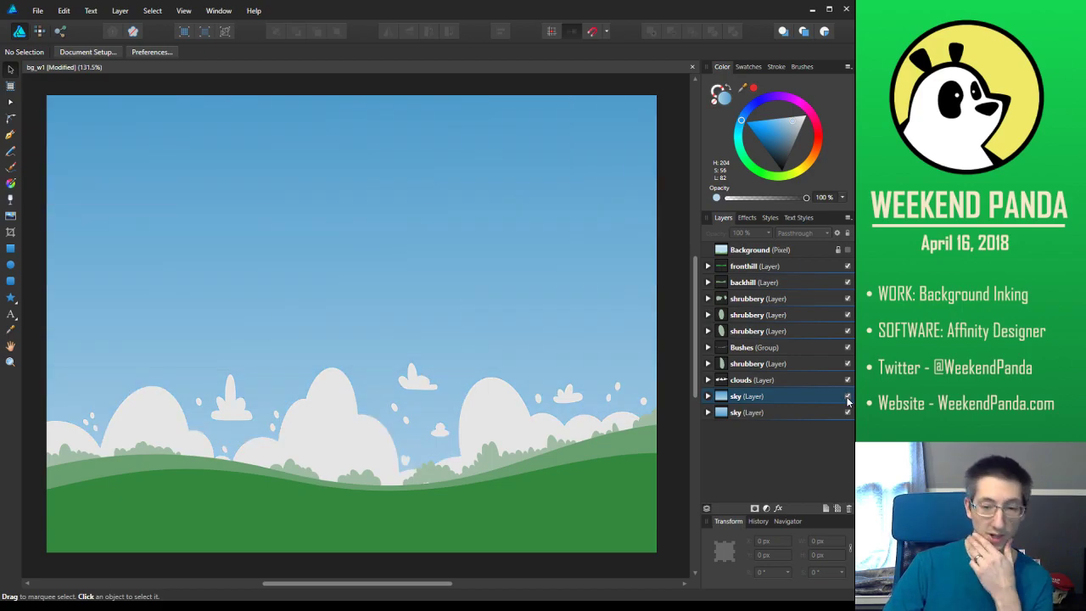
left_click(847, 396)
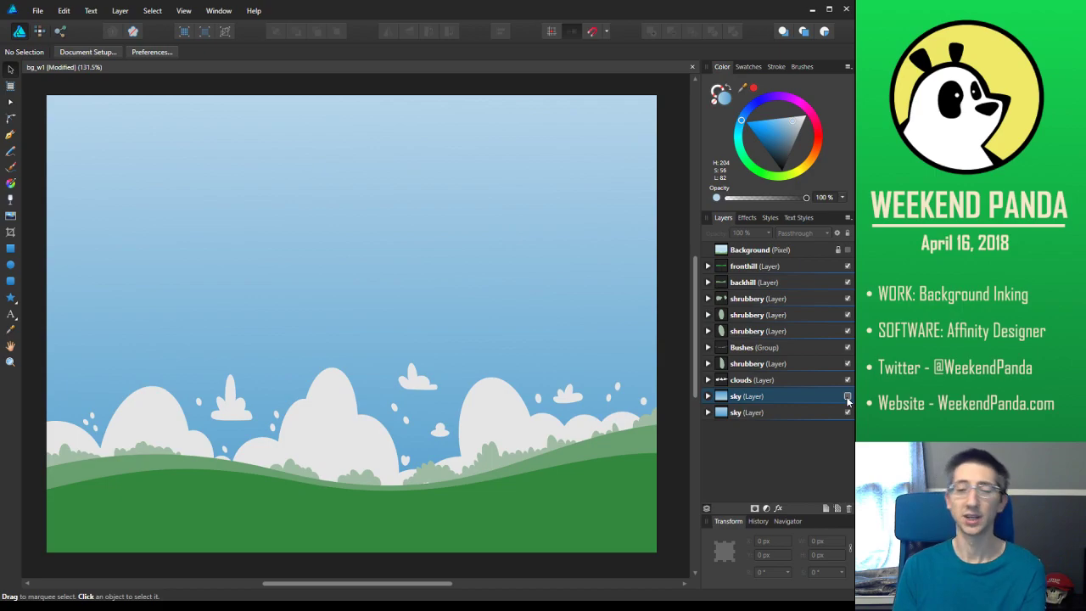
scroll(687, 304, "down", 1)
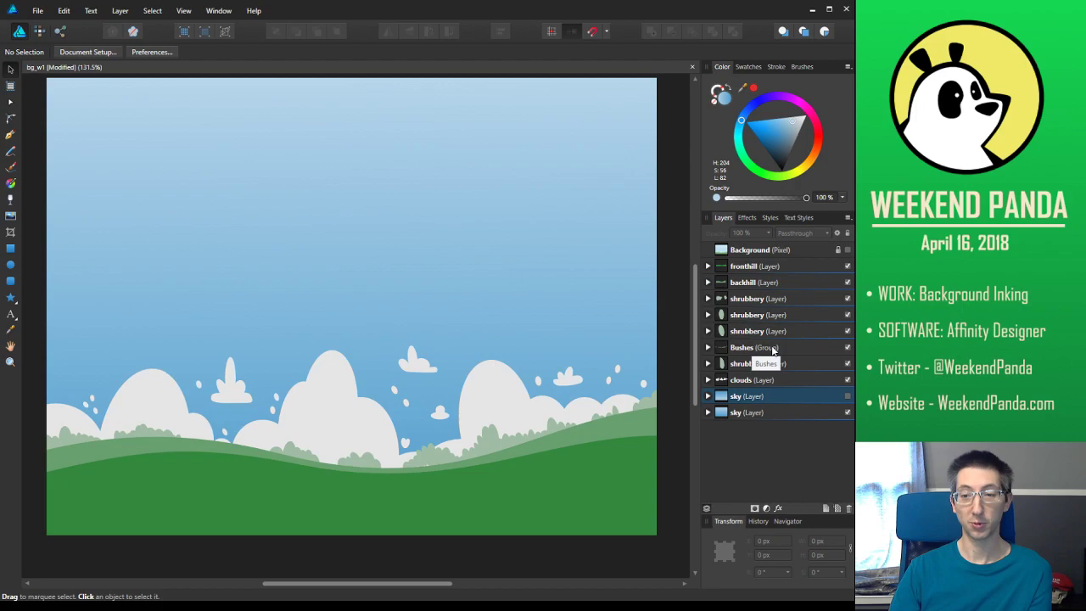
scroll(645, 260, "up", 2)
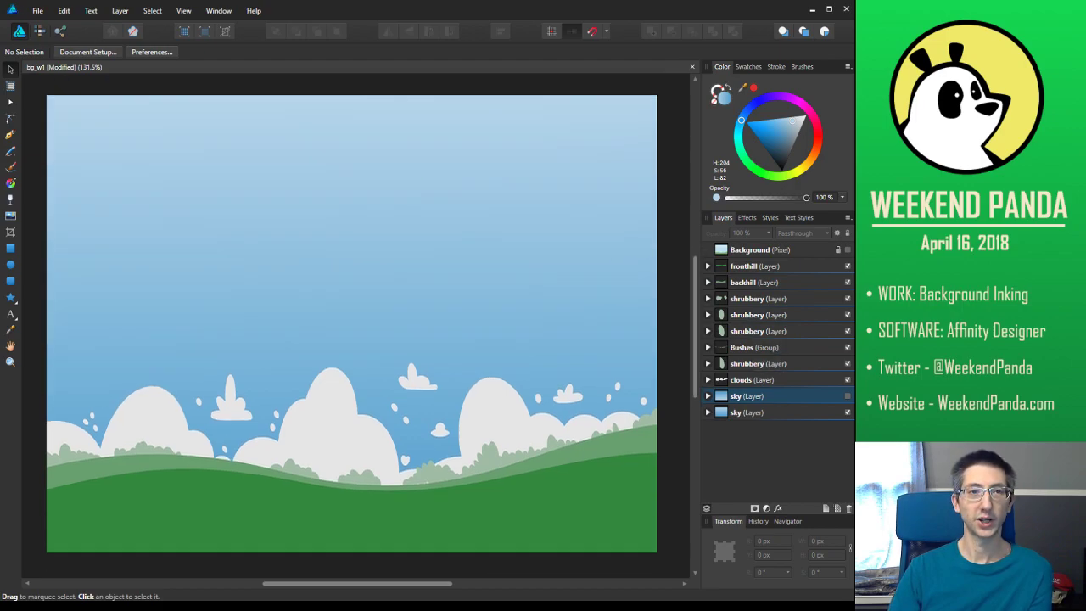
left_click(37, 10)
left_click(24, 106)
Try to place the temppandaball2 image from the PandasandPenguins temp folder at its default size over the clouds, and undo the placement
left_click(37, 10)
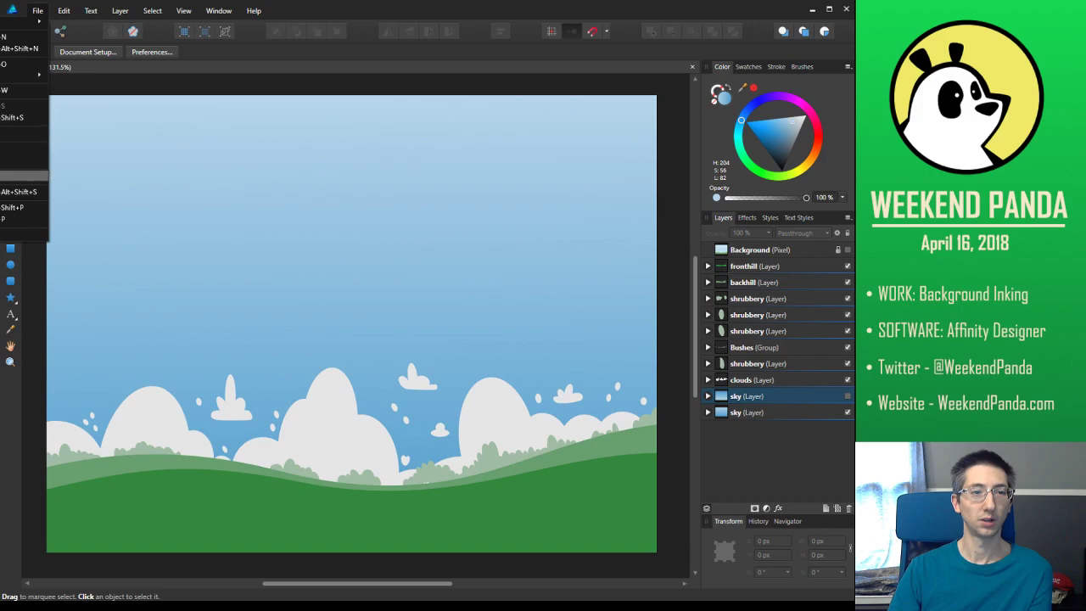
left_click(24, 175)
left_click(98, 106)
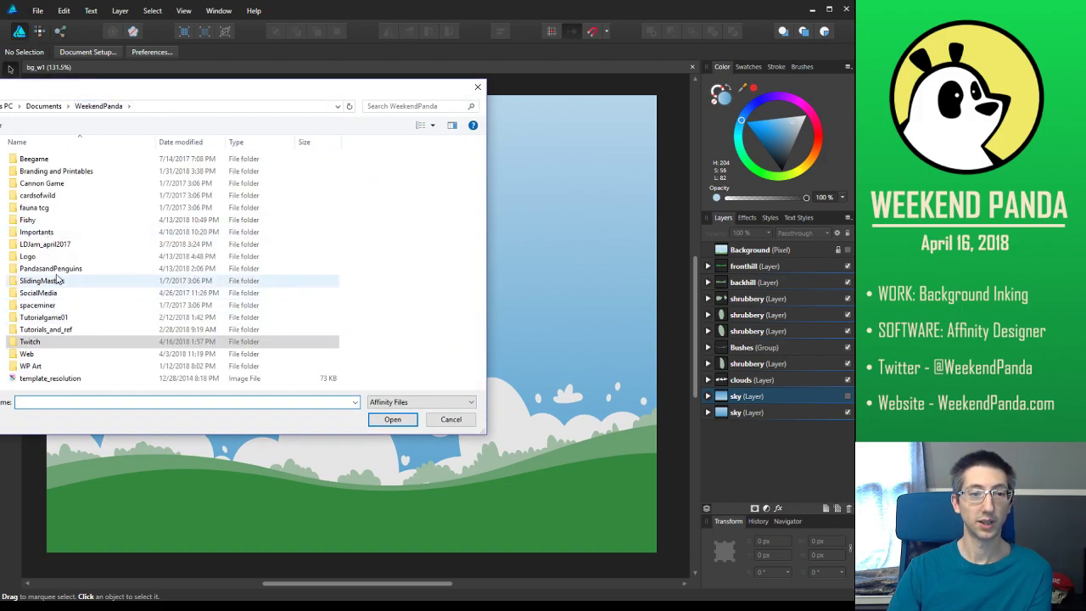
double_click(49, 268)
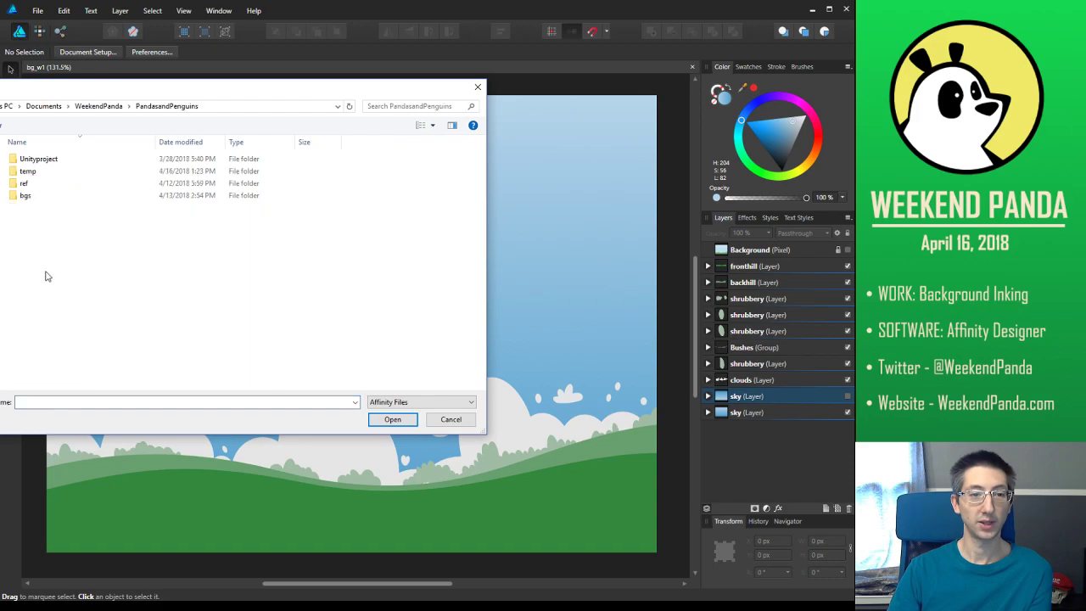
double_click(48, 175)
scroll(360, 284, "down", 5)
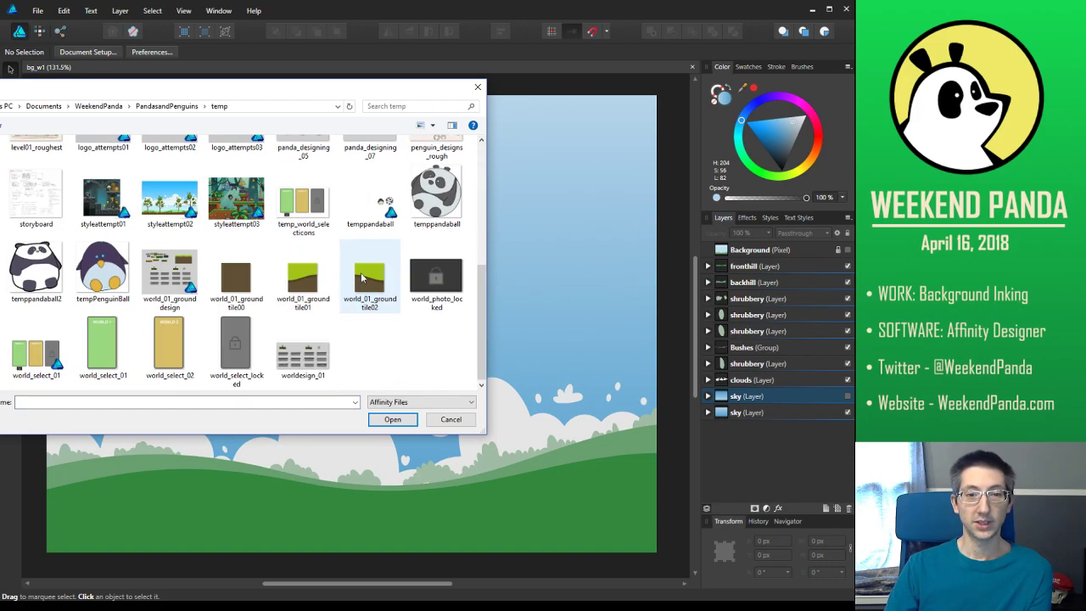
left_click(37, 270)
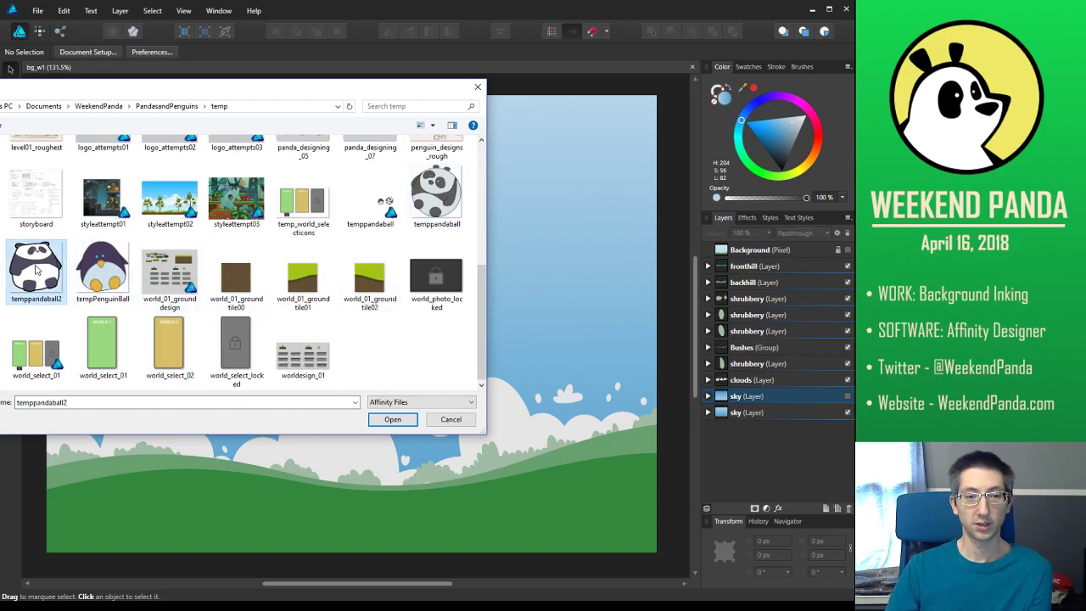
left_click(393, 420)
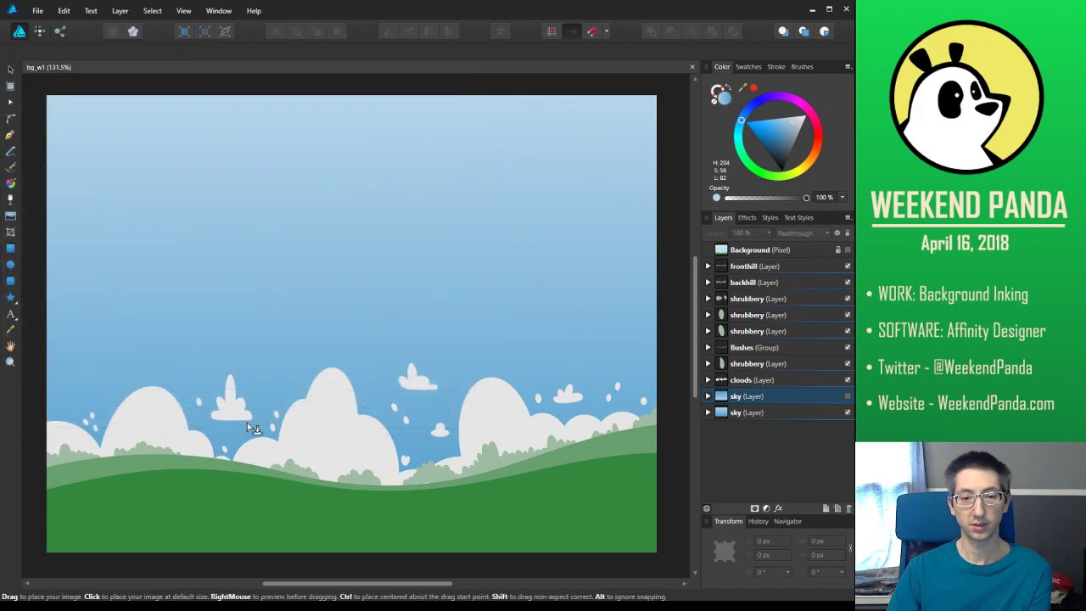
left_click(244, 466)
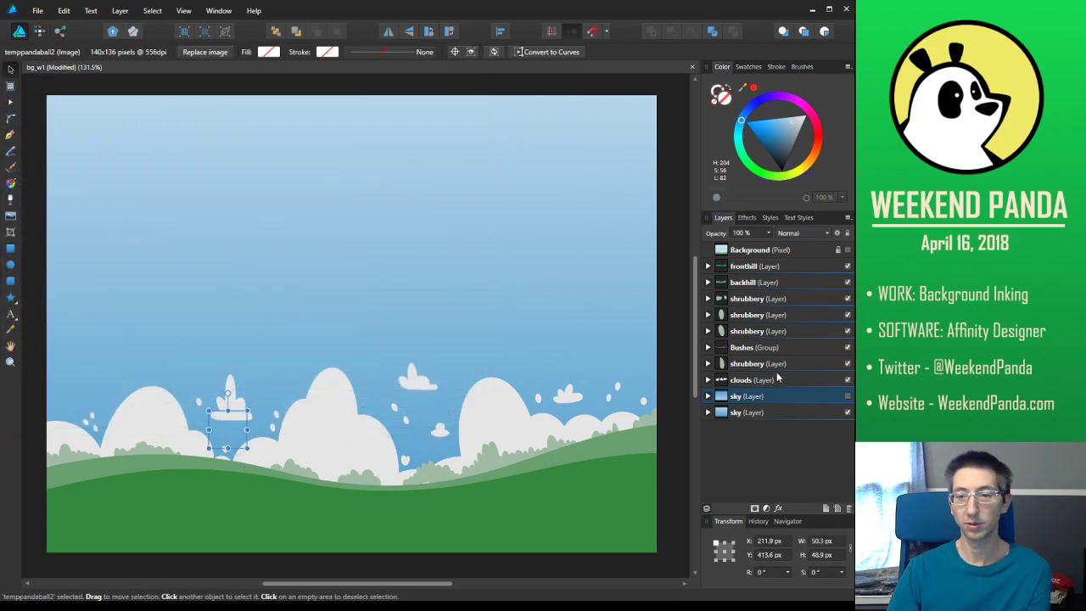
key("ctrl+d")
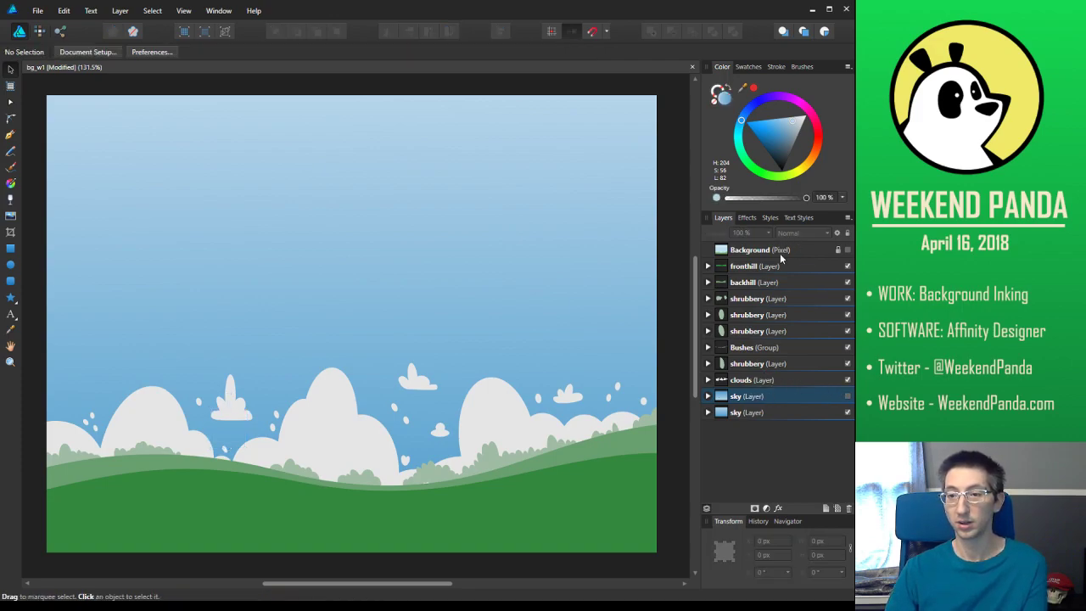
Add a new layer above the Background layer and place the temppandaball2 image on the left hillside, about 38 px wide
left_click(778, 253)
left_click(824, 509)
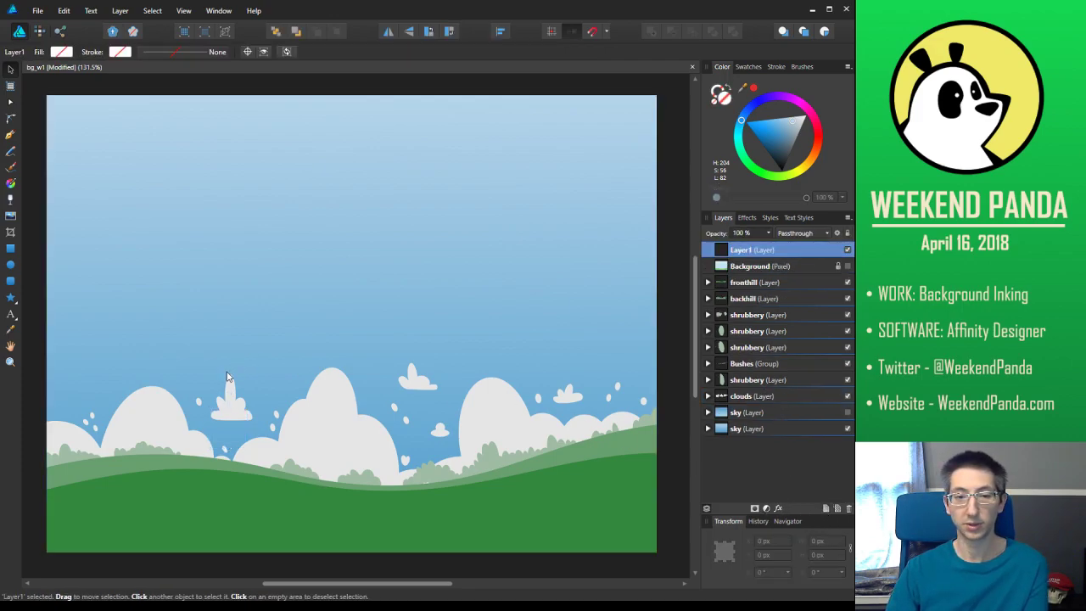
left_click(38, 10)
left_click(9, 65)
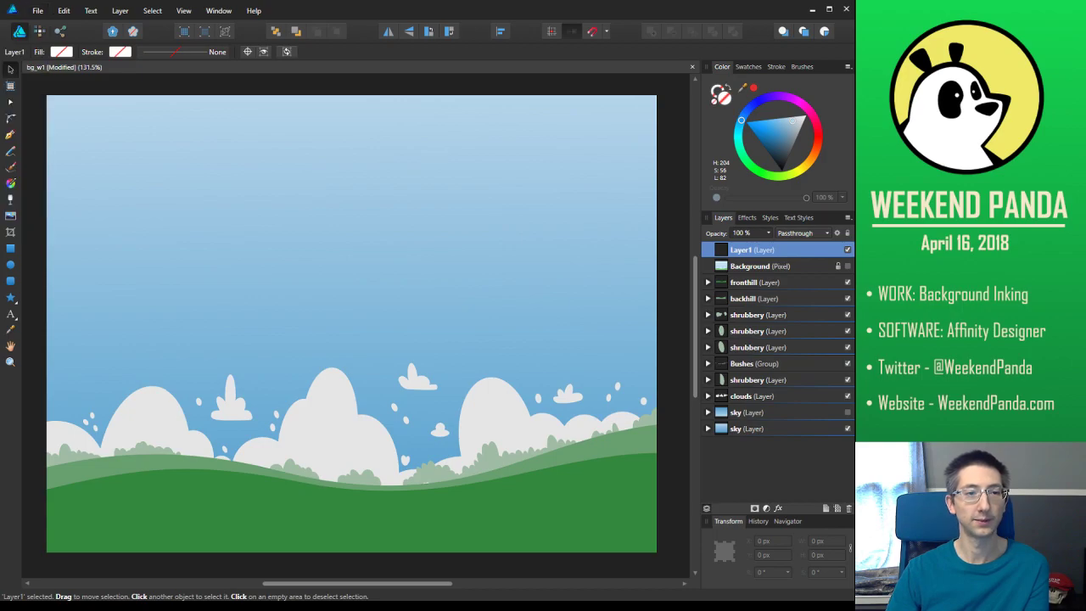
scroll(358, 246, "down", 10)
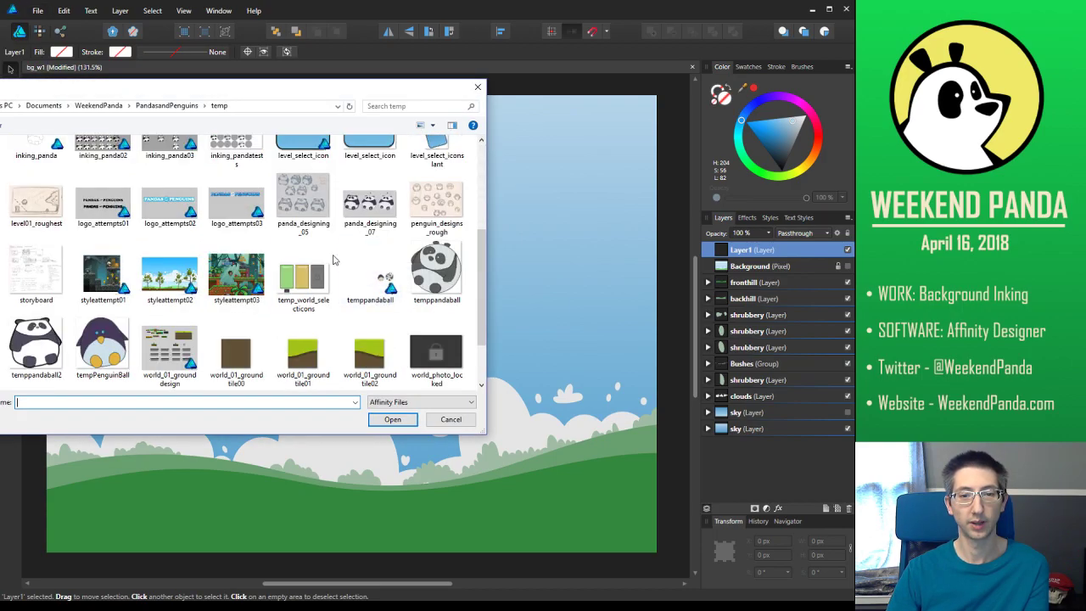
left_click(59, 289)
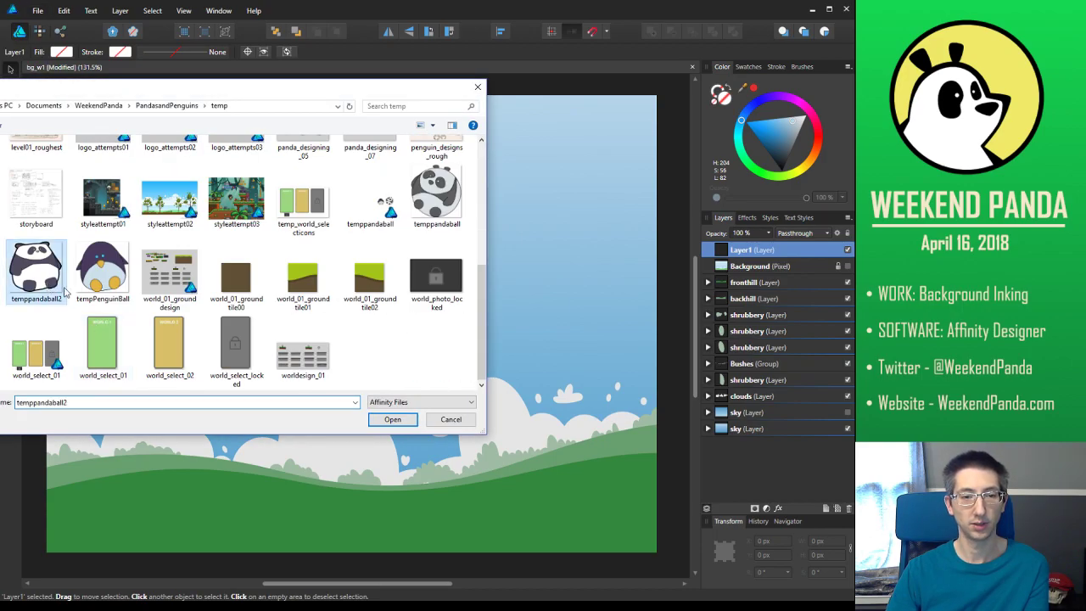
left_click(392, 419)
left_click_drag(278, 462, 209, 451)
left_click(32, 102)
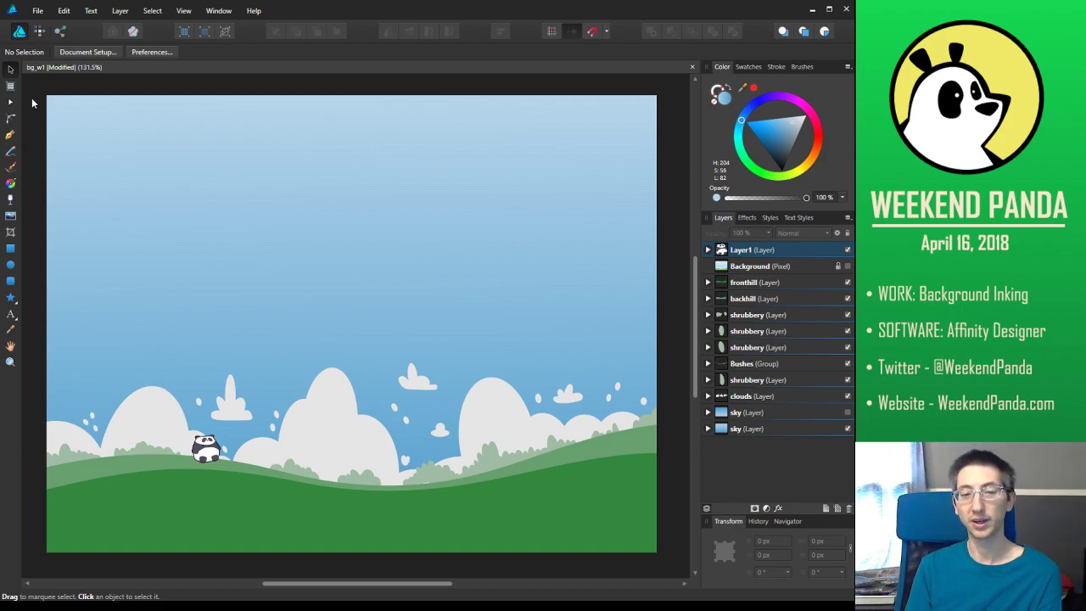
Test the panda image against the open sky, and reposition it over the large leftmost cloud
left_click(205, 445)
left_click_drag(205, 445, 156, 308)
left_click(192, 206)
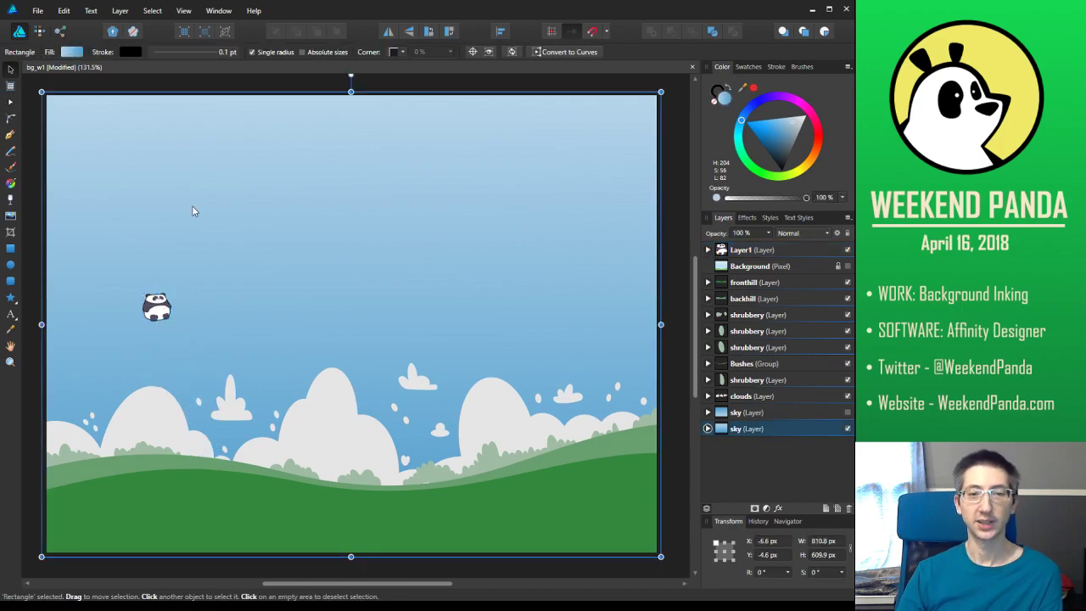
left_click(161, 314)
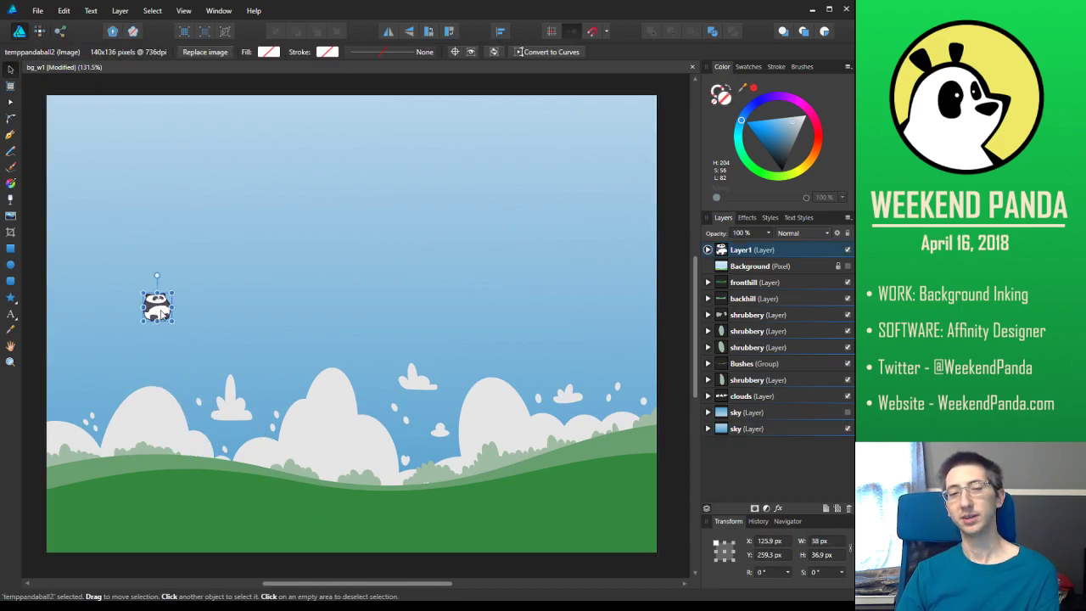
left_click_drag(167, 314, 162, 420)
left_click(174, 305)
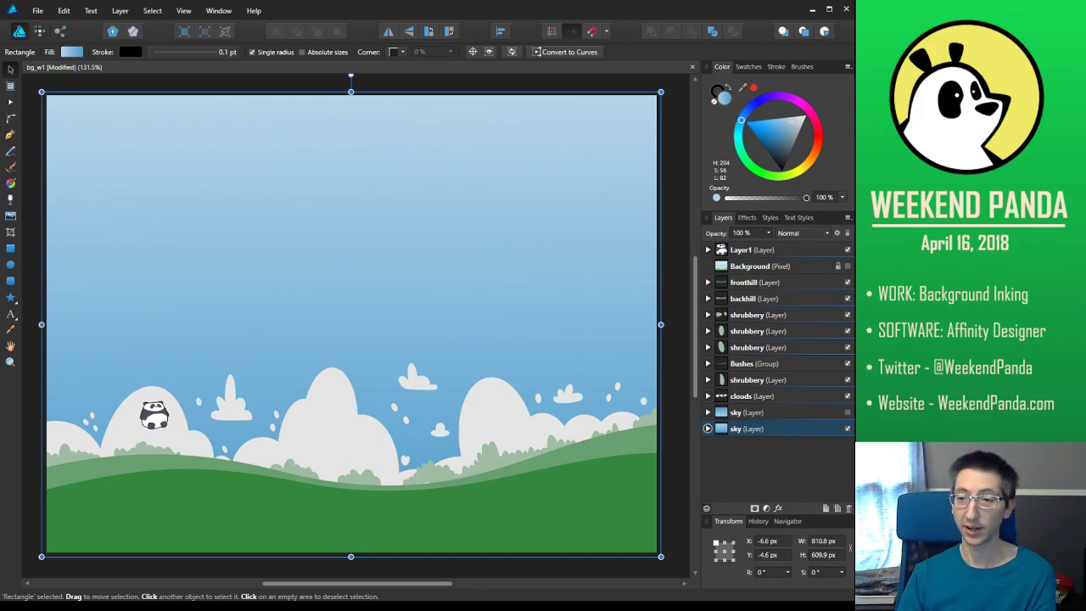
Try several blue tints on the clouds layer, settle on pale blue H 204, S 35, L 87, and deselect it
left_click(774, 397)
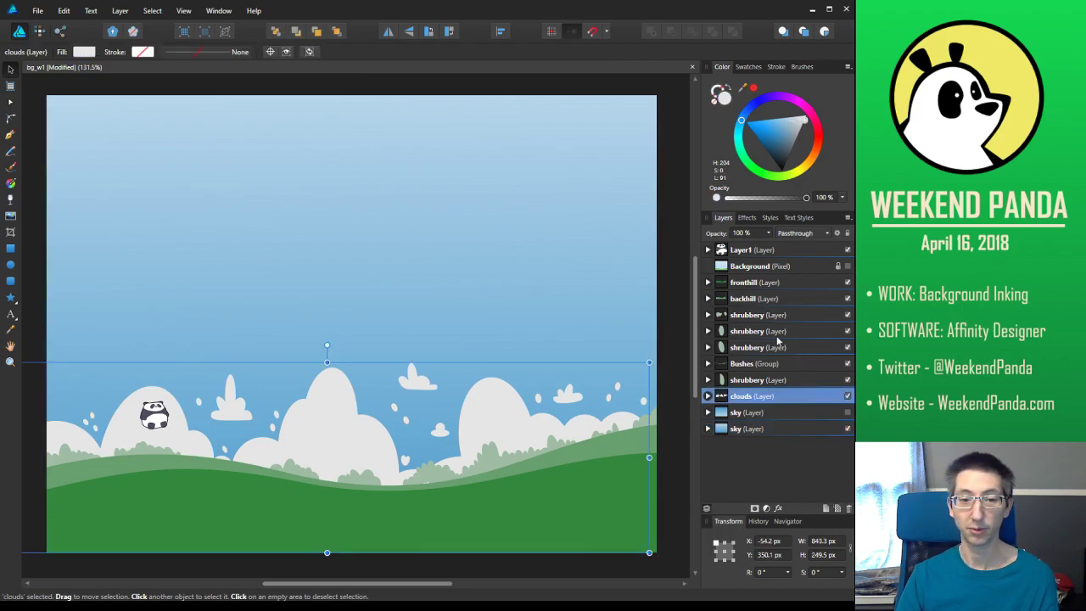
left_click(798, 129)
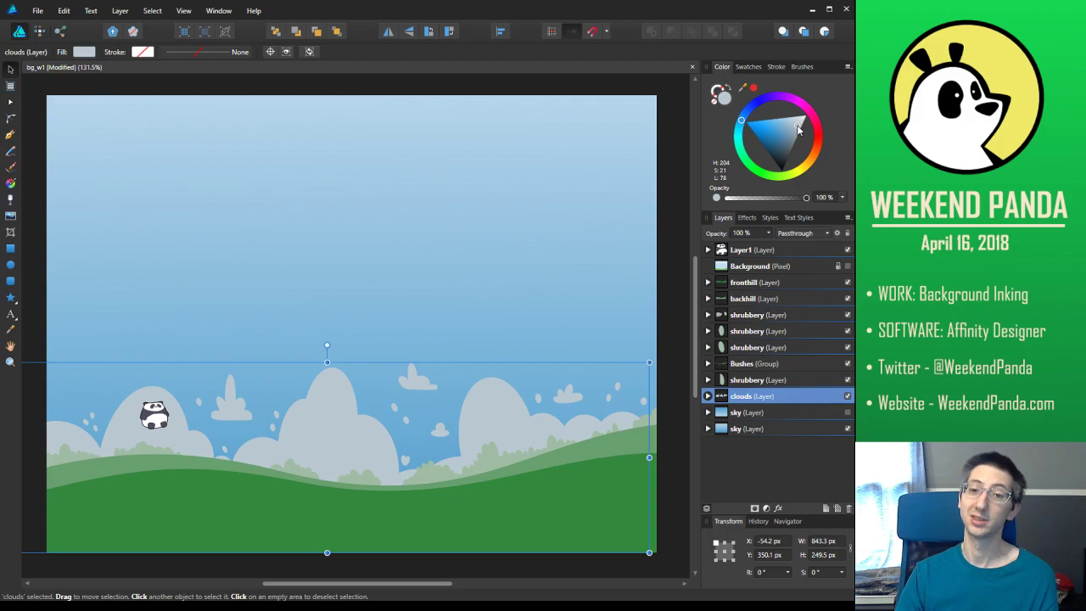
left_click(789, 124)
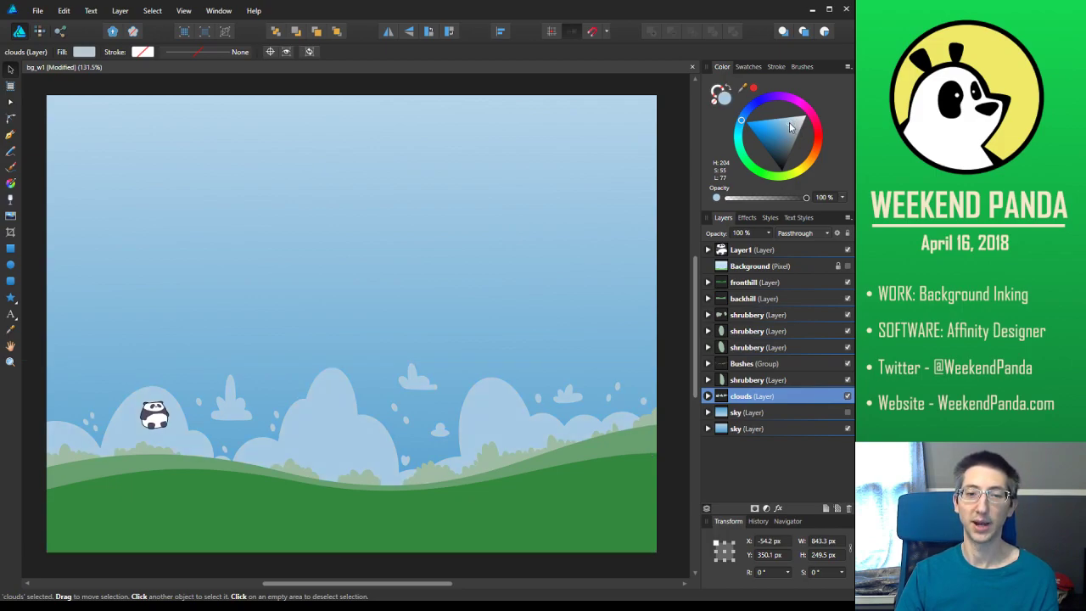
left_click(785, 125)
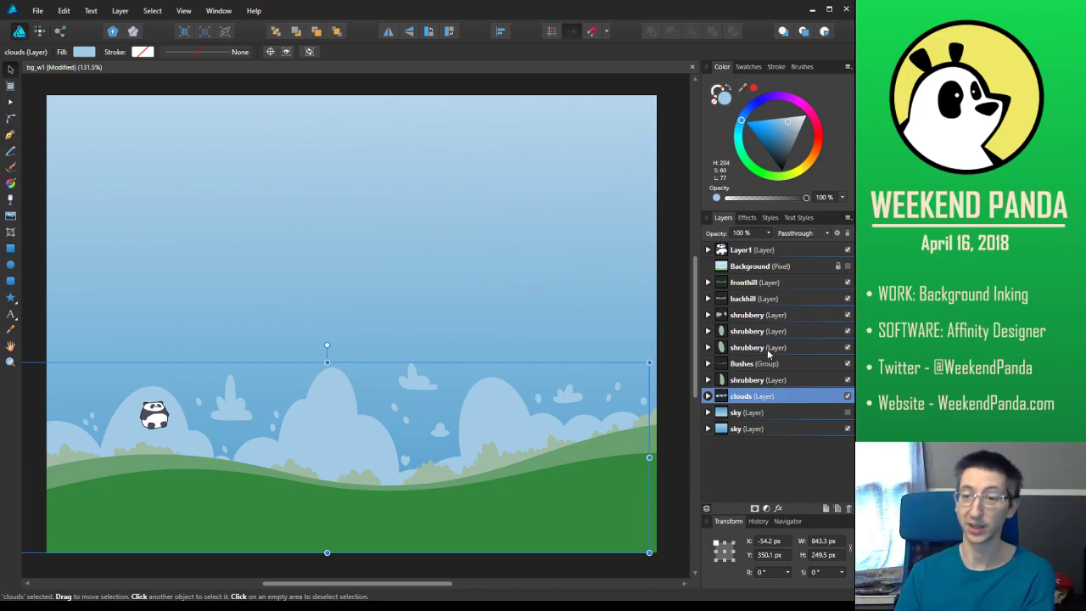
left_click_drag(770, 129, 799, 126)
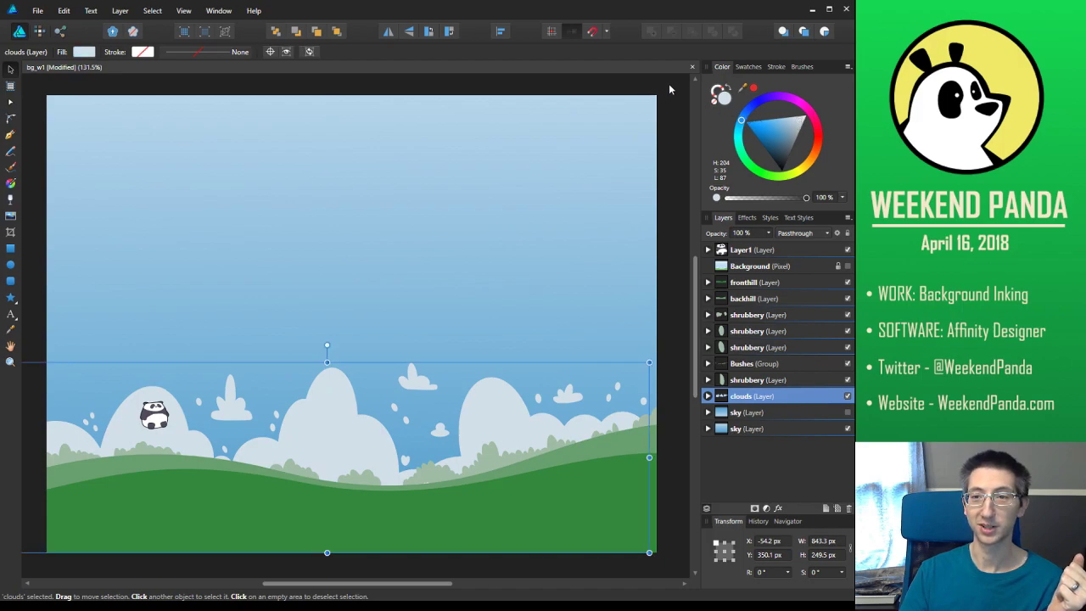
left_click(668, 83)
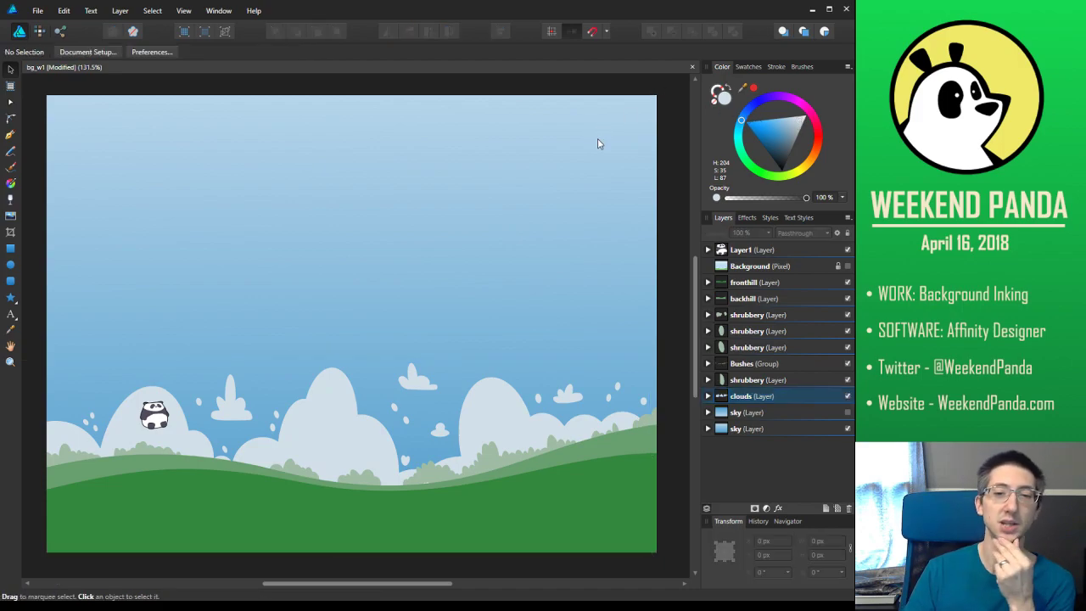
Save the bg_w1 document
left_click(38, 11)
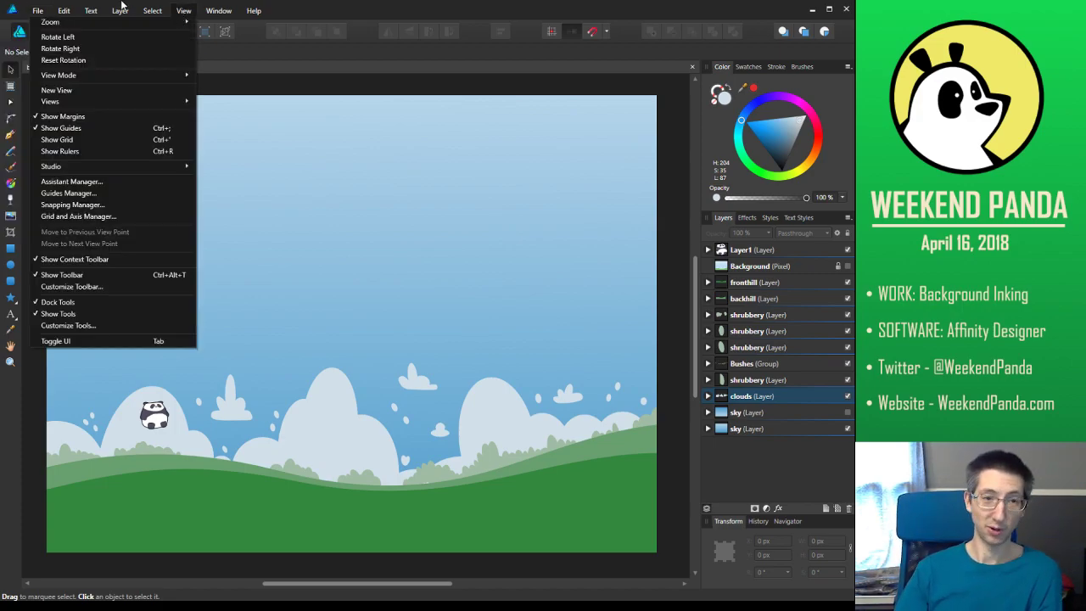
left_click(46, 15)
left_click(46, 16)
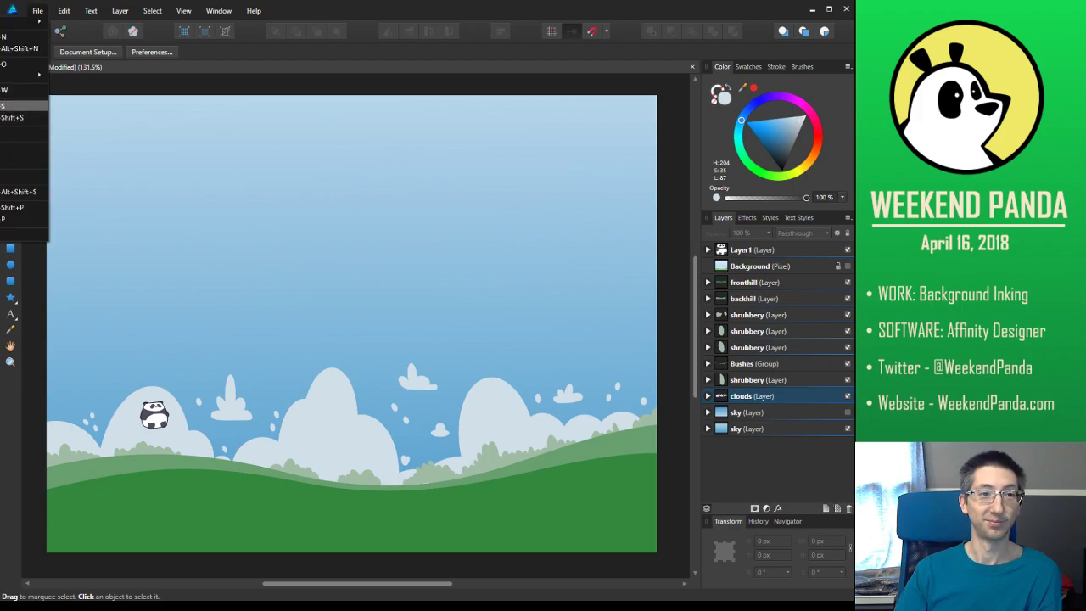
left_click(25, 117)
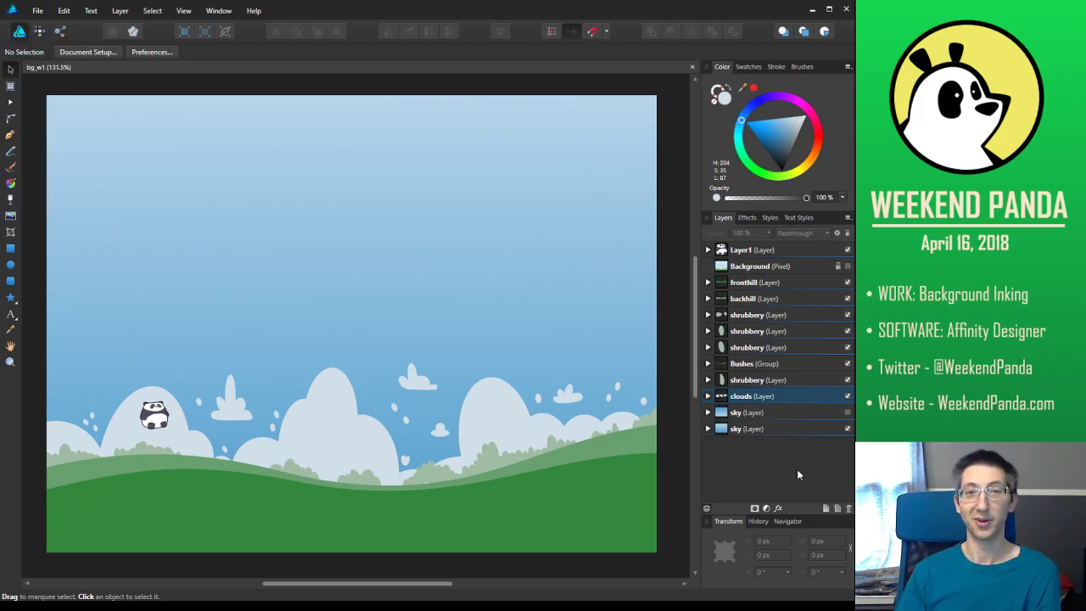